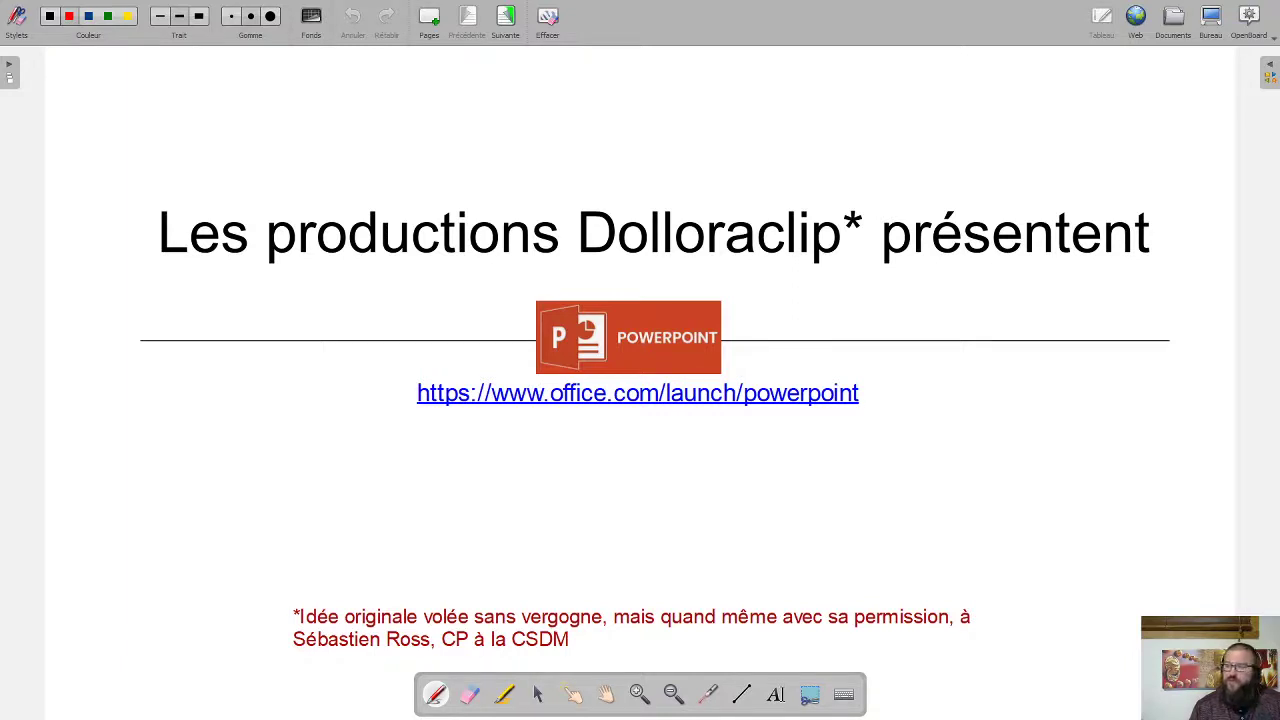
Step: Mark a small dot on the OpenBoard title page, then advance to the five-video outline page
left_click(770, 524)
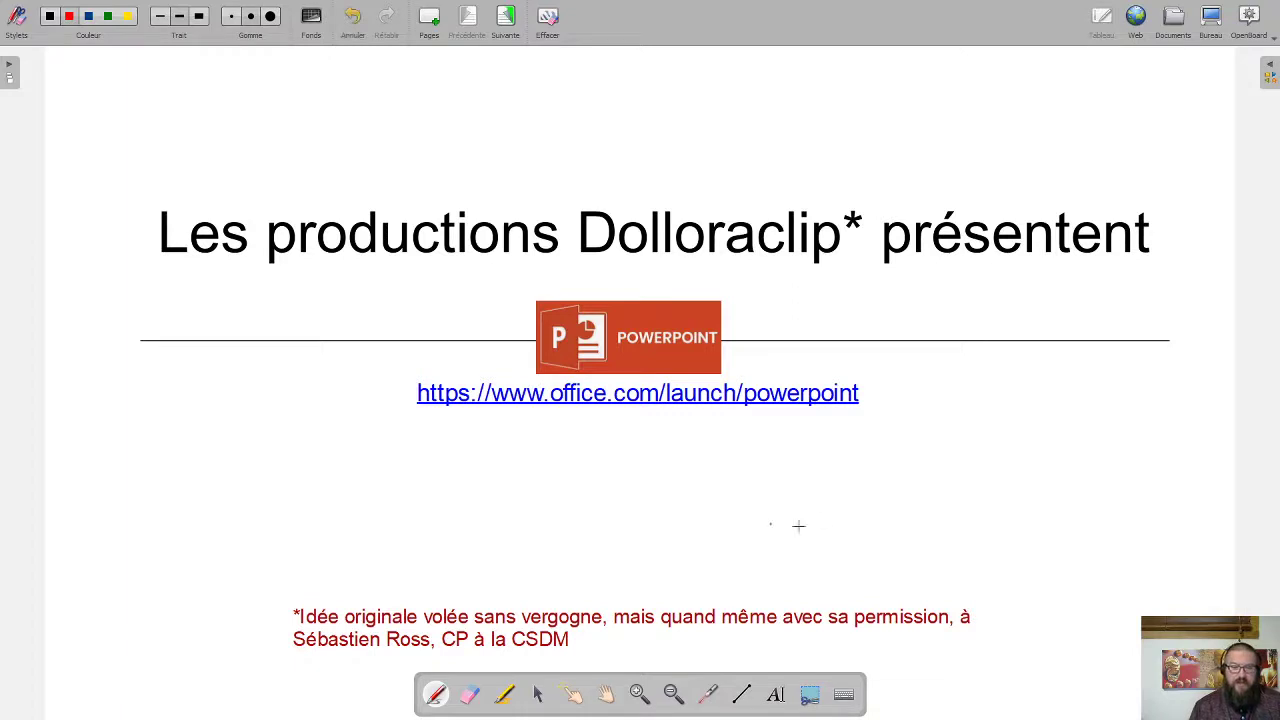
left_click(505, 18)
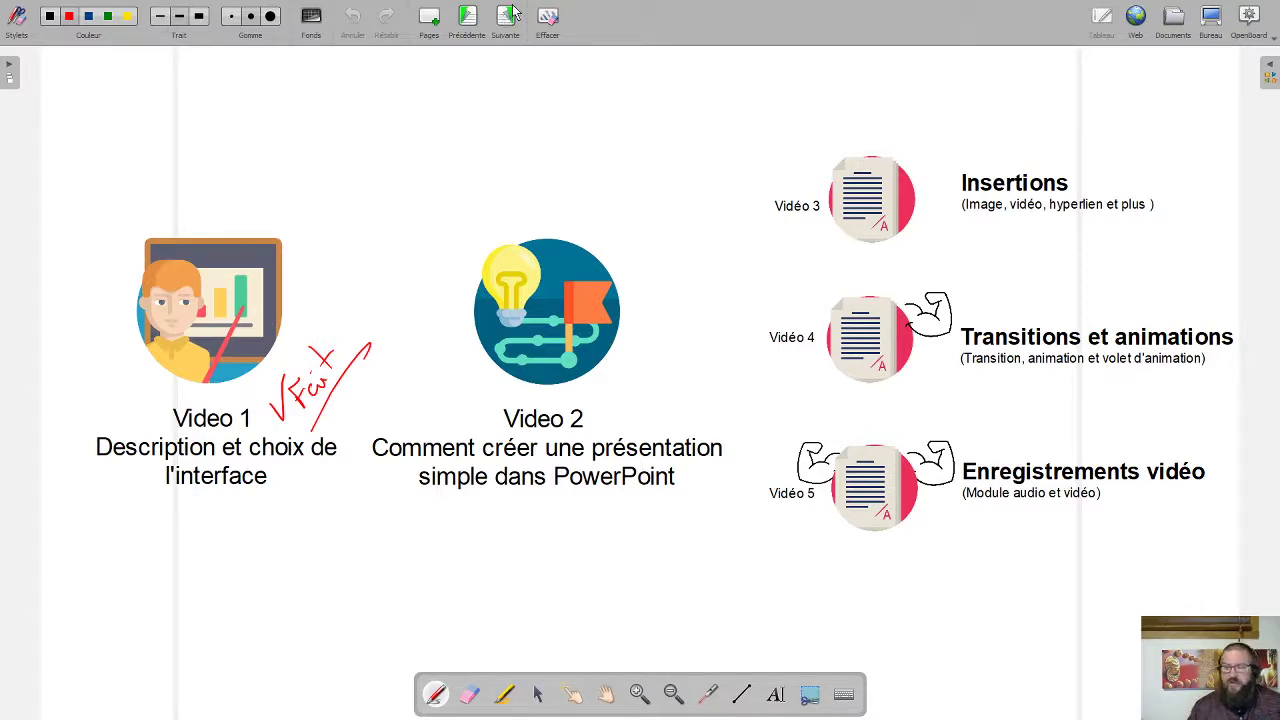
Step: From the desktop, load office.com in a new Chrome tab and choose PowerPoint
left_click(1210, 18)
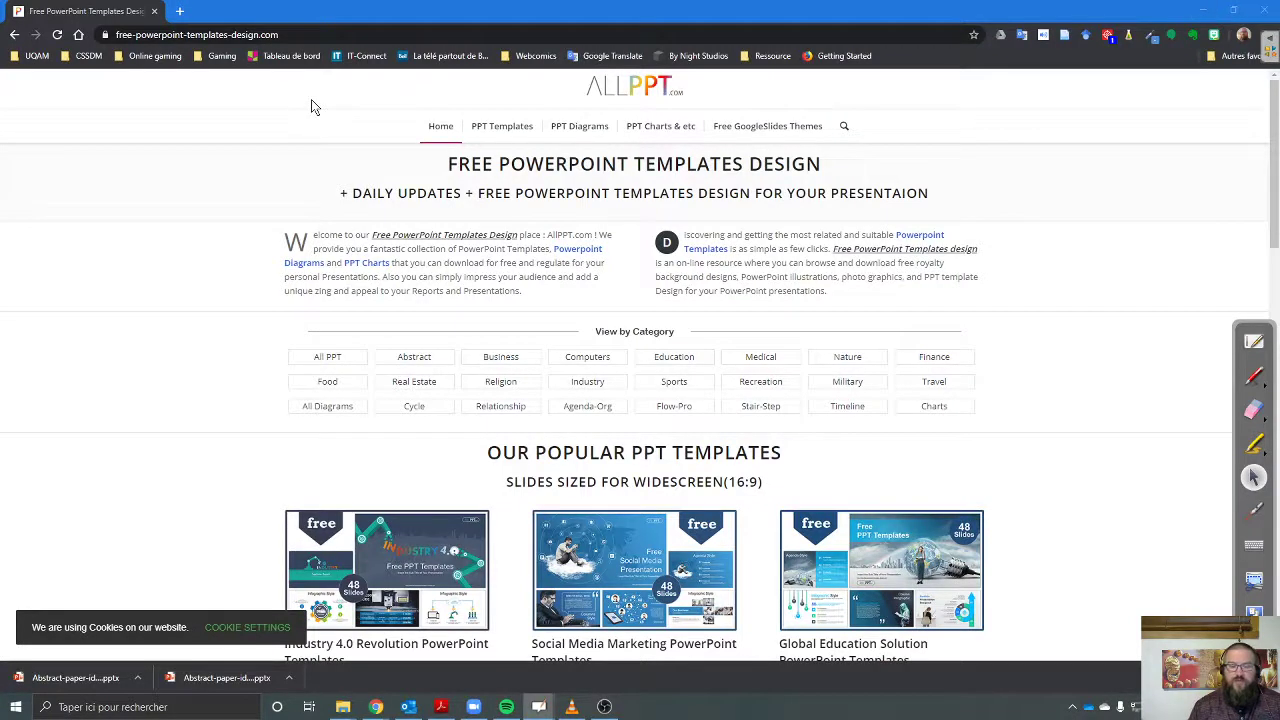
left_click(180, 11)
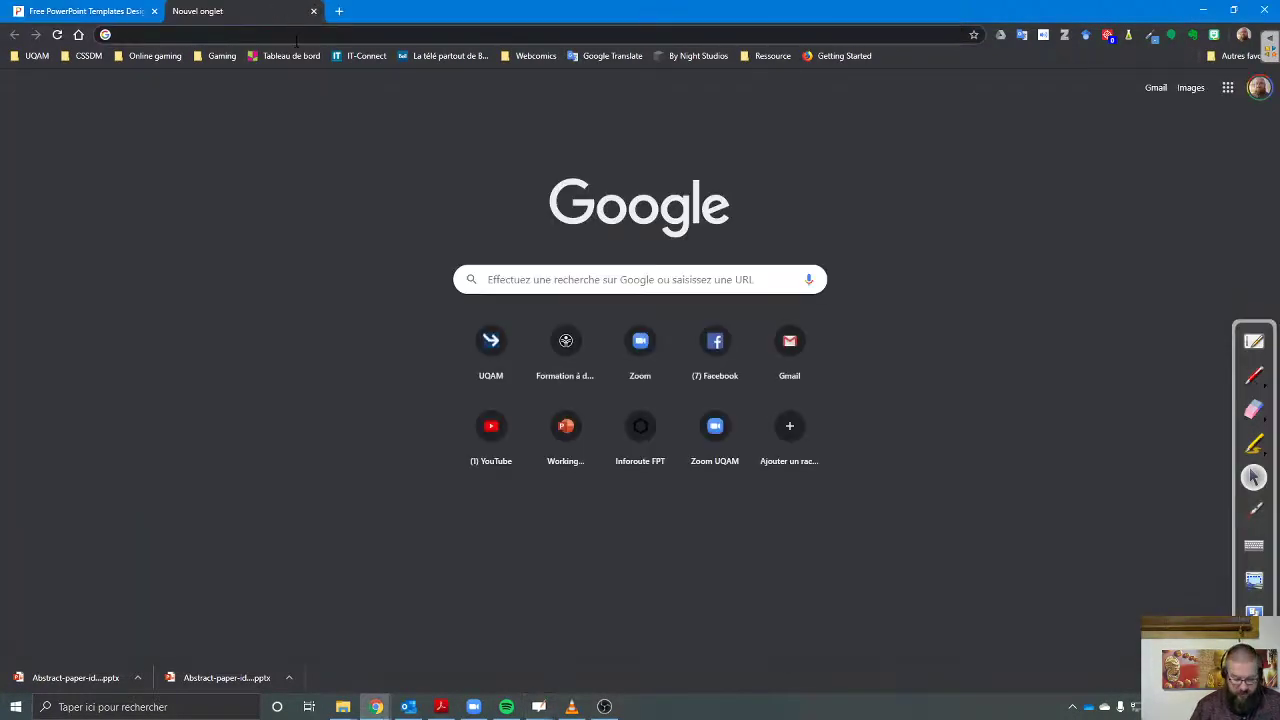
type("office.com")
key("Return")
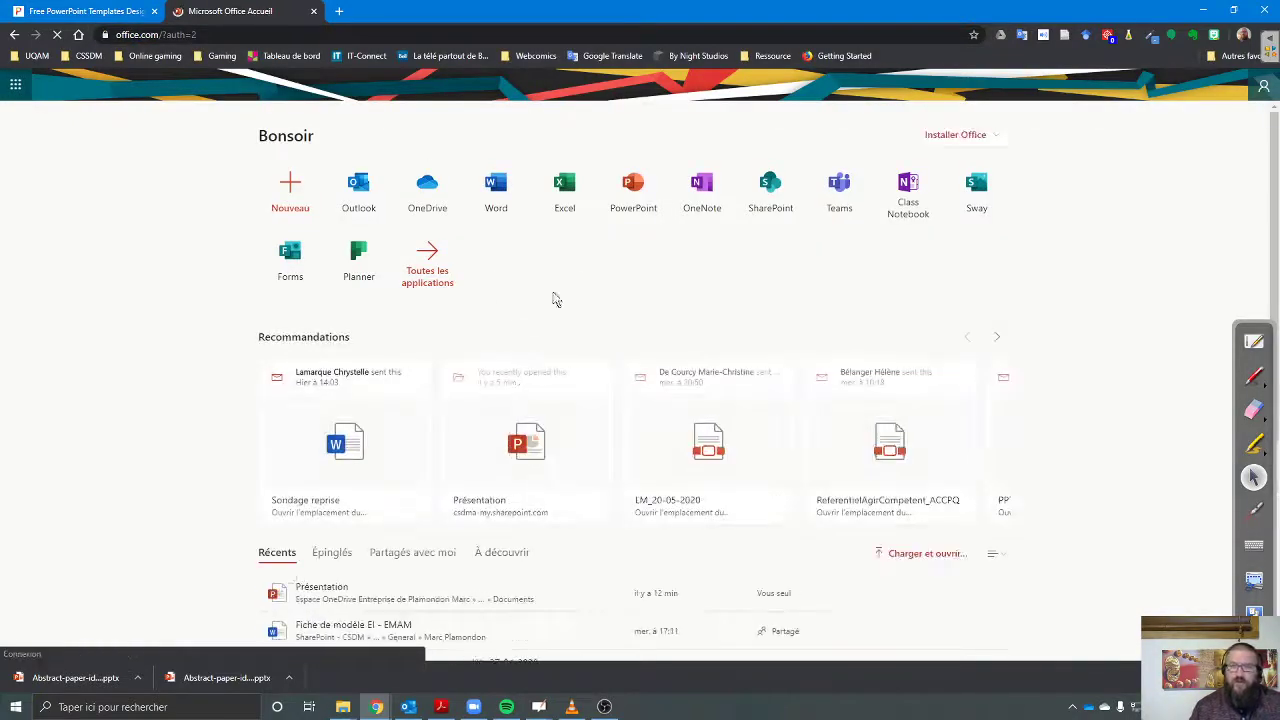
left_click(636, 200)
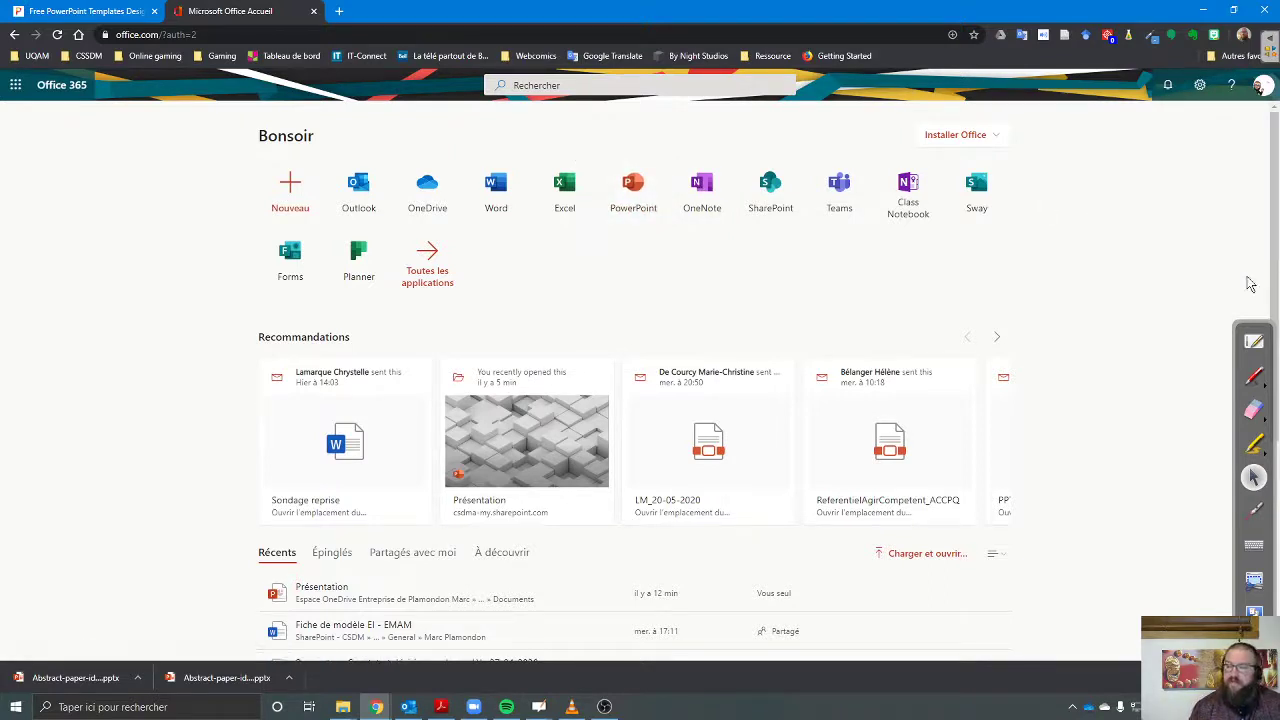
left_click(1254, 477)
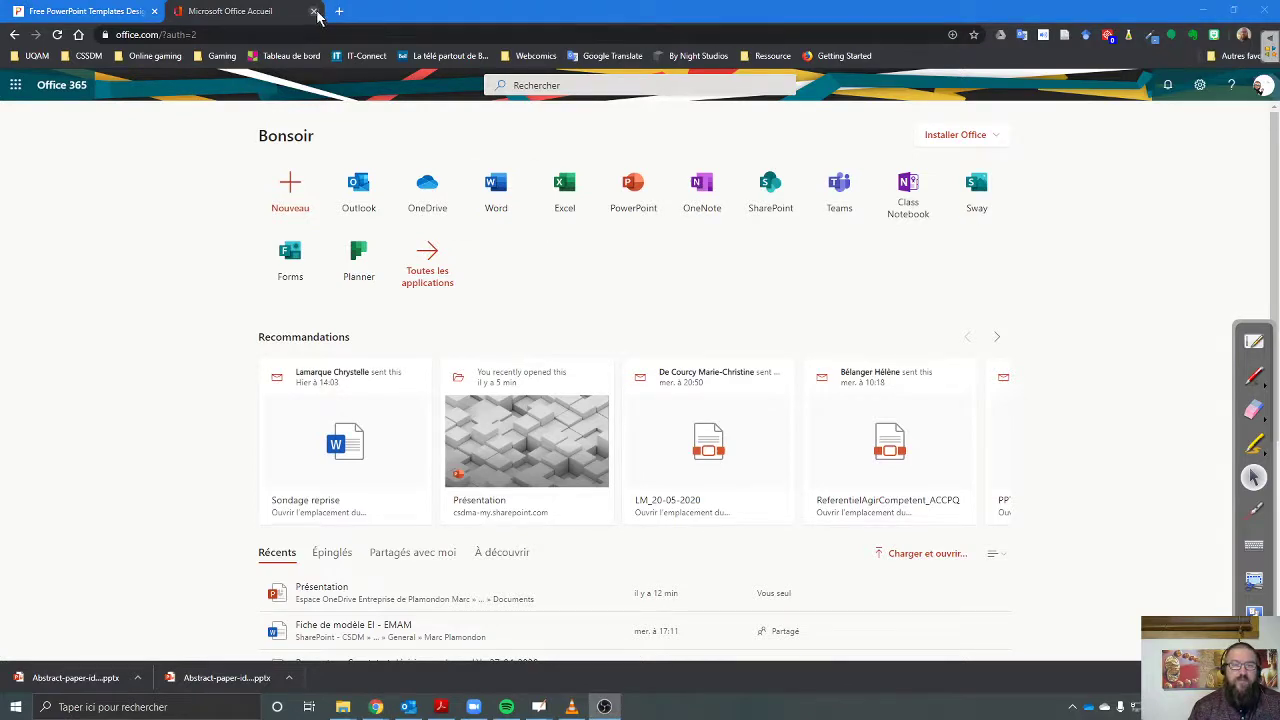
Step: Search for 'powerpoint', launch the desktop app and create a new blank presentation
key("super")
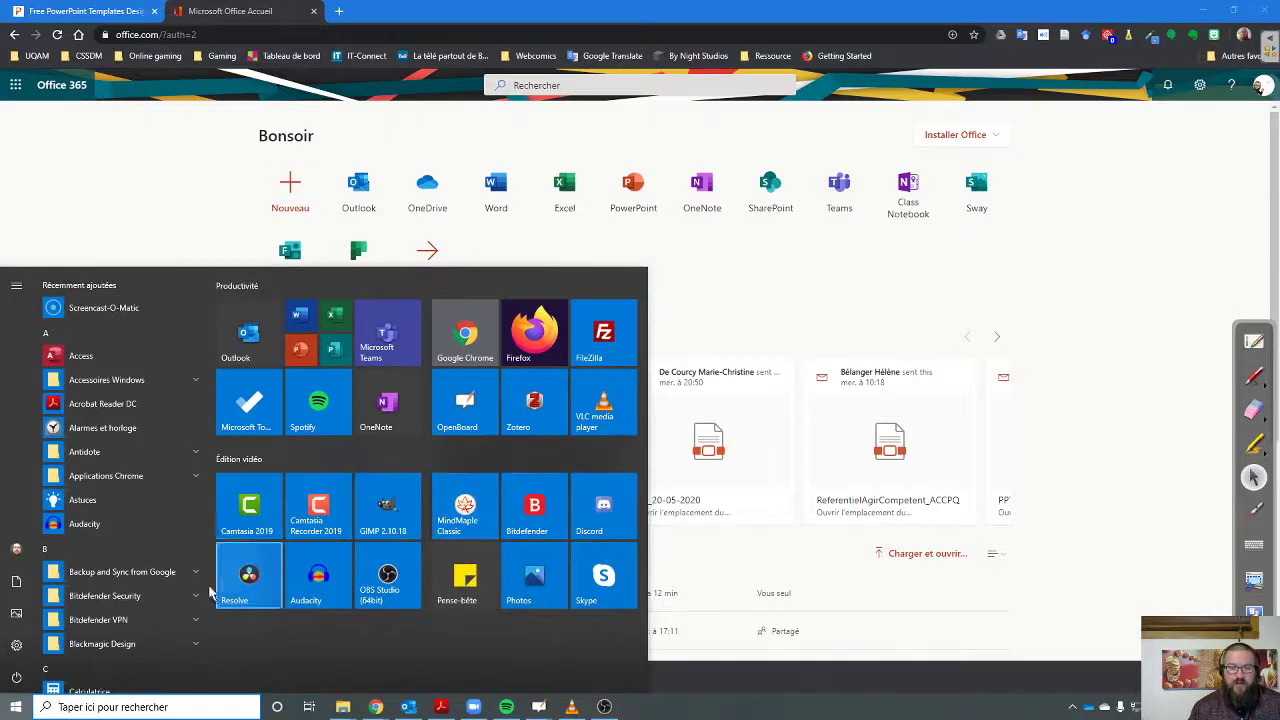
left_click(152, 706)
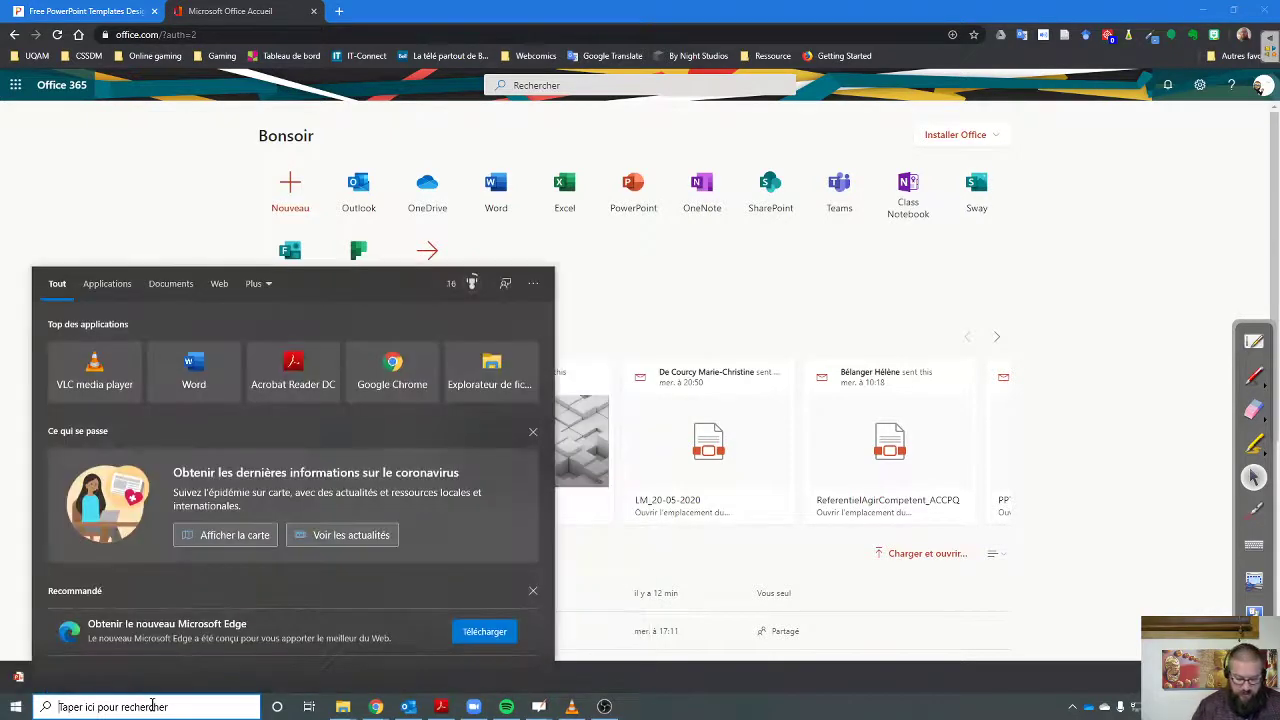
type("powerpoint")
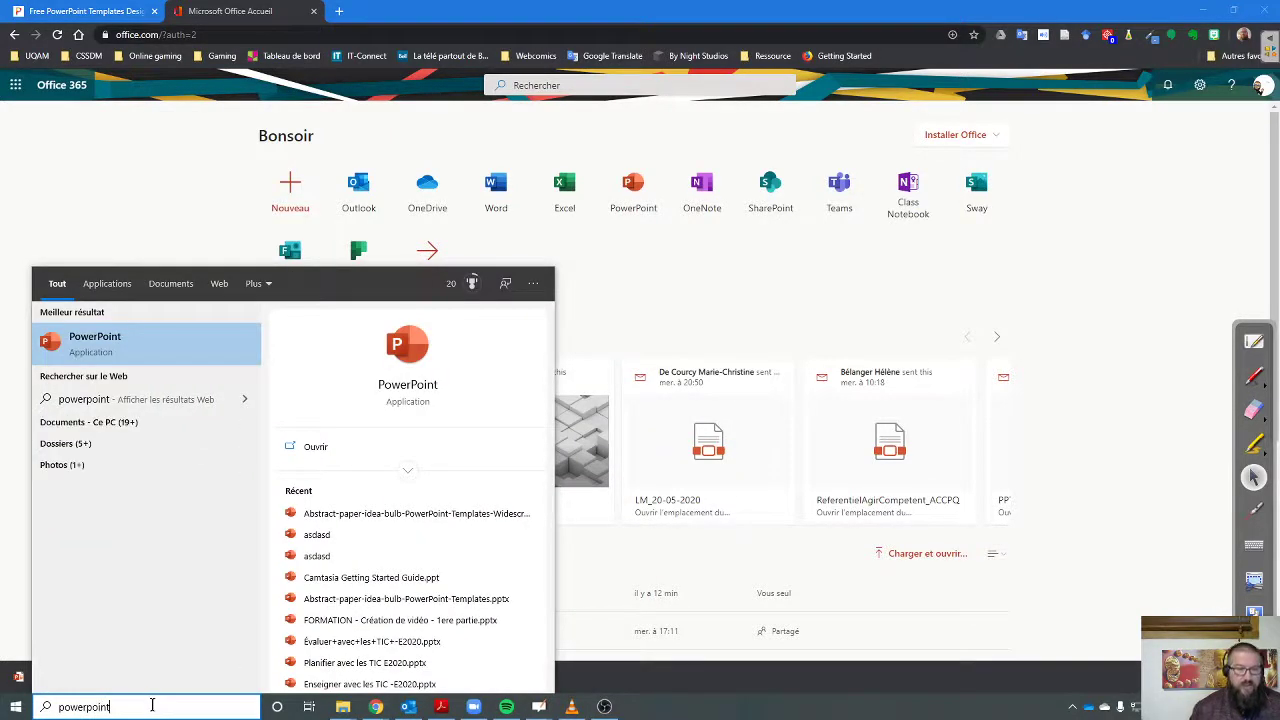
left_click(99, 349)
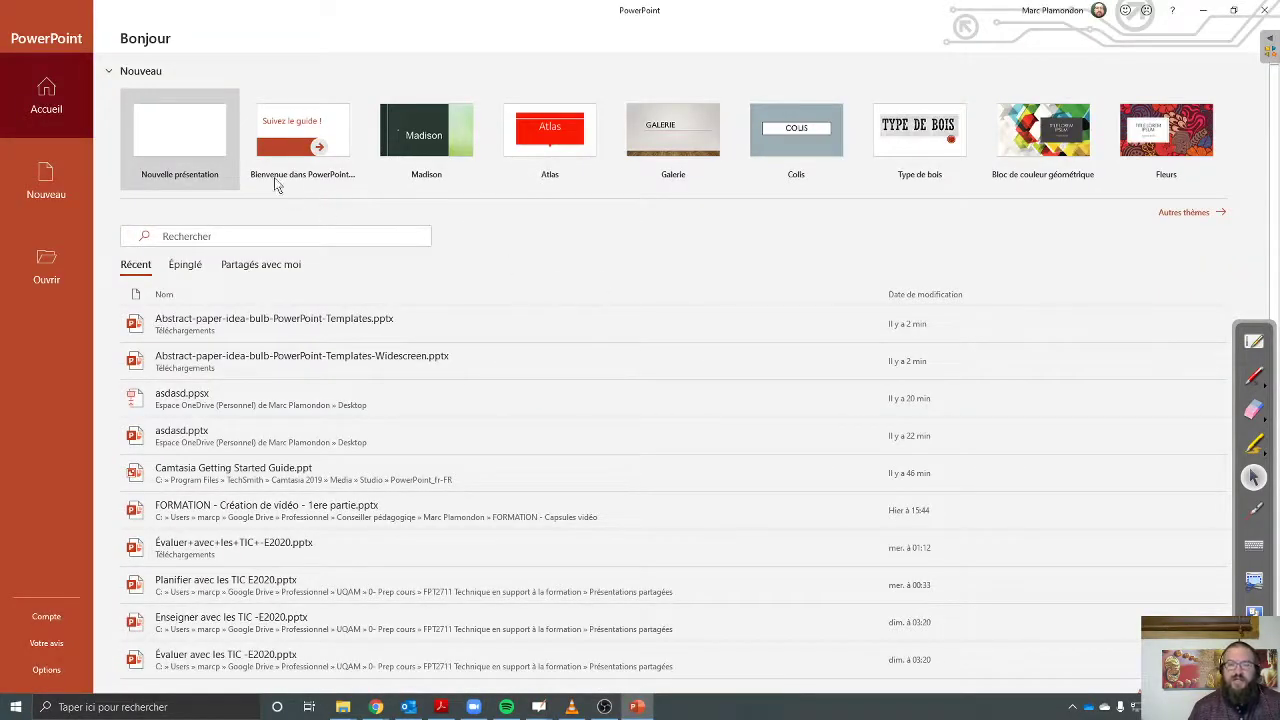
left_click(200, 140)
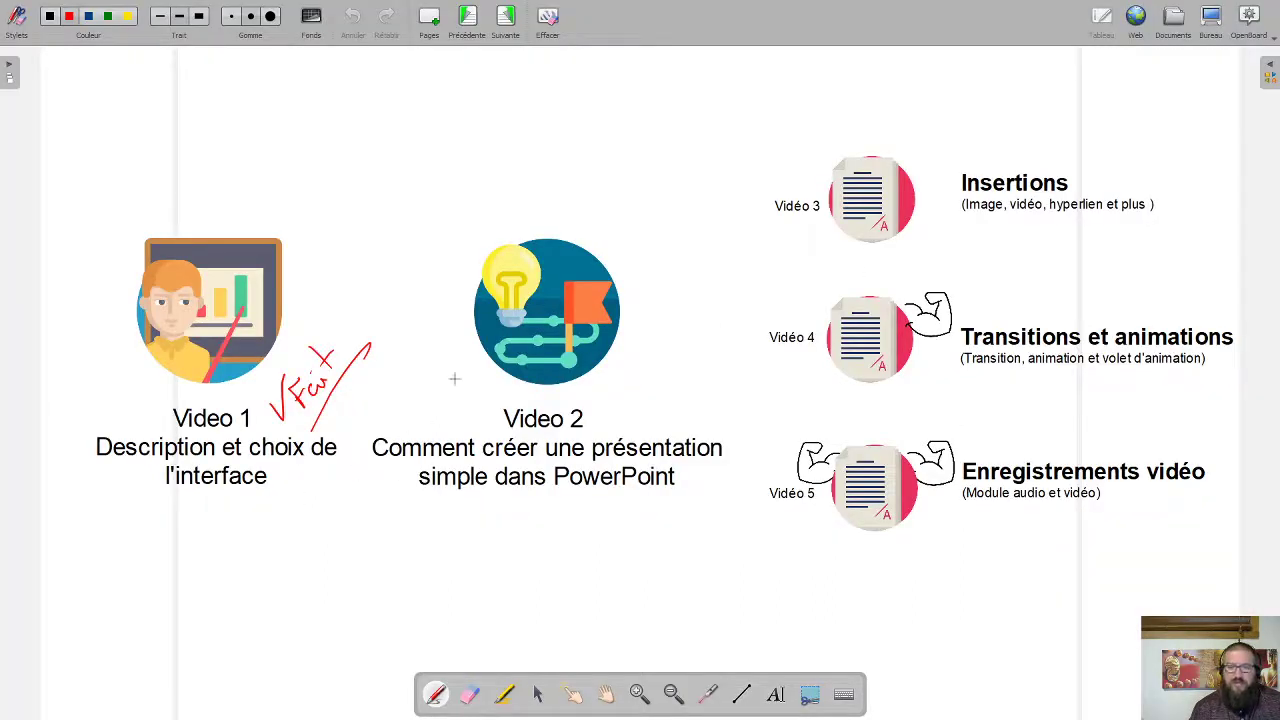
Step: Switch OpenBoard to desktop mode to reveal the blank PowerPoint presentation
left_click(1208, 18)
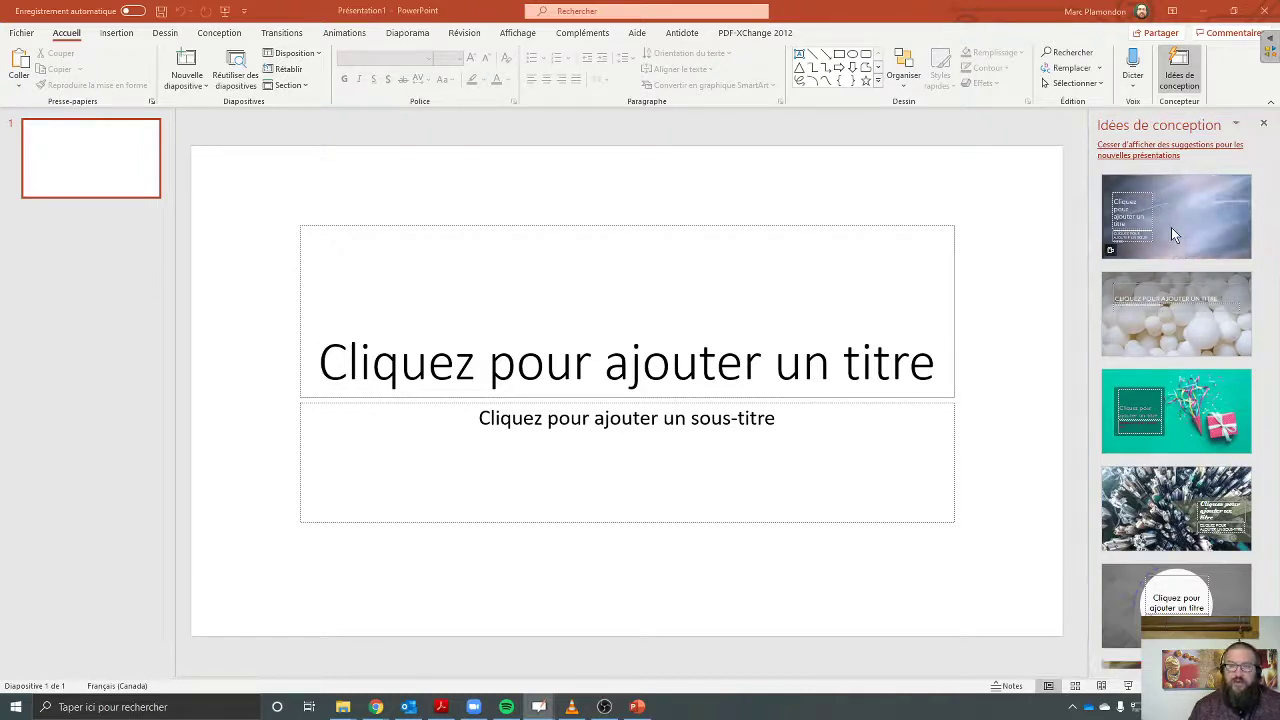
Step: Apply a suggested design to the title slide and add a second slide with the blue split design
left_click(1201, 228)
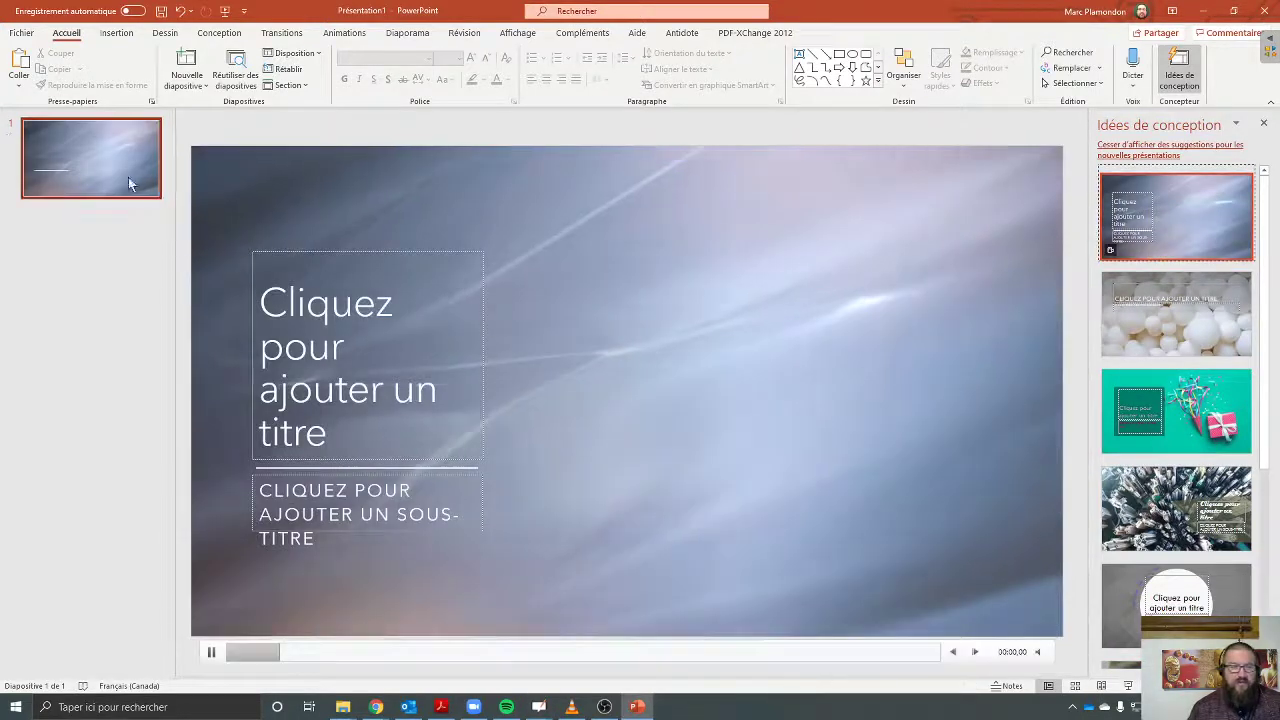
left_click(90, 268)
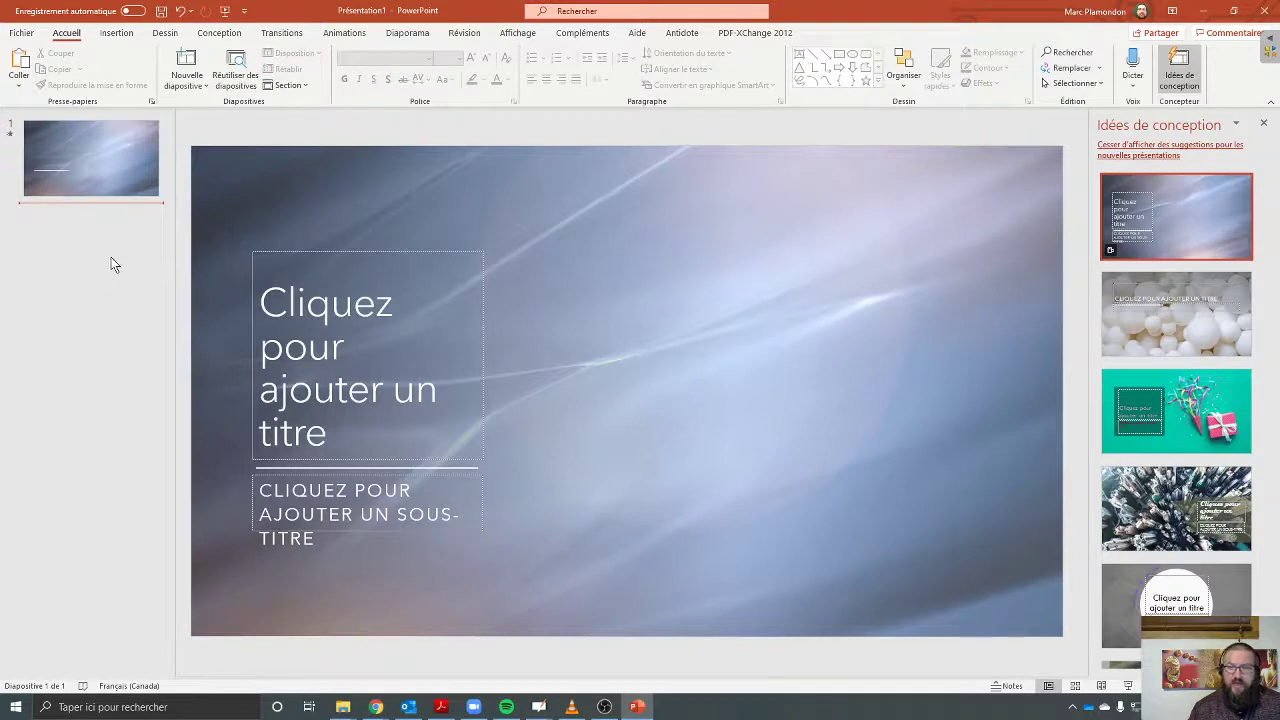
right_click(103, 229)
left_click(160, 284)
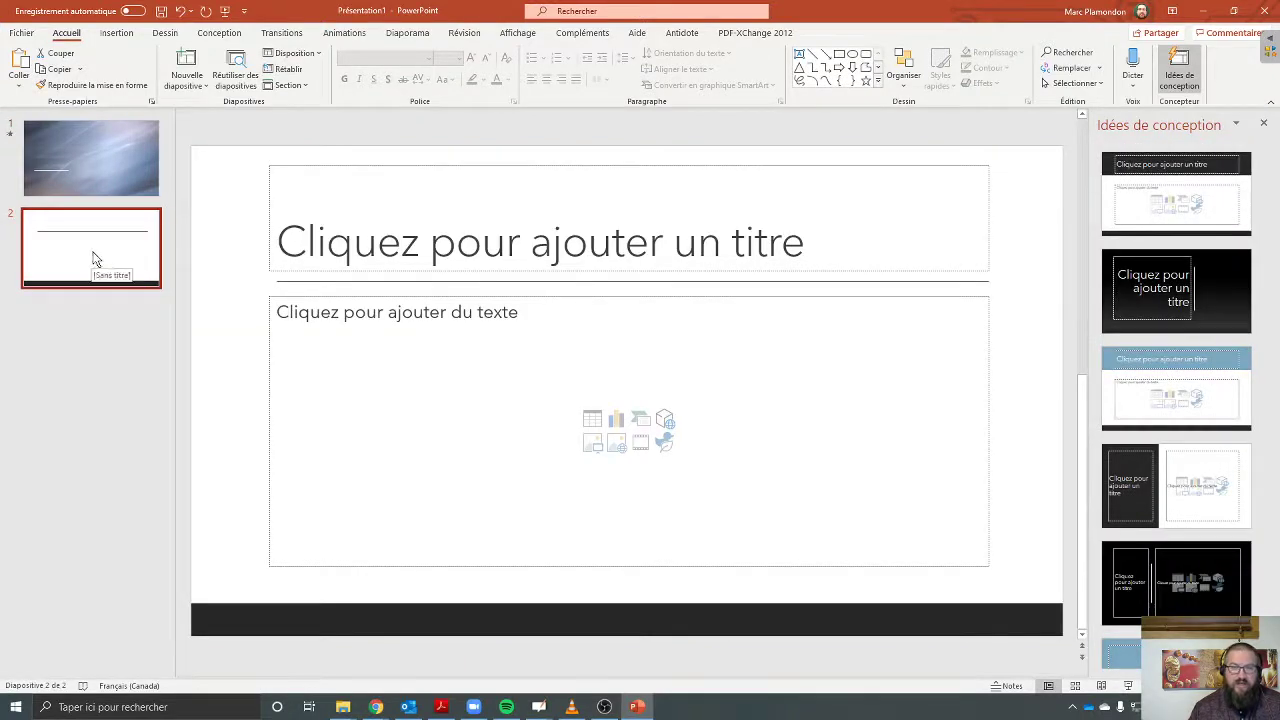
scroll(1205, 300, "down", 5)
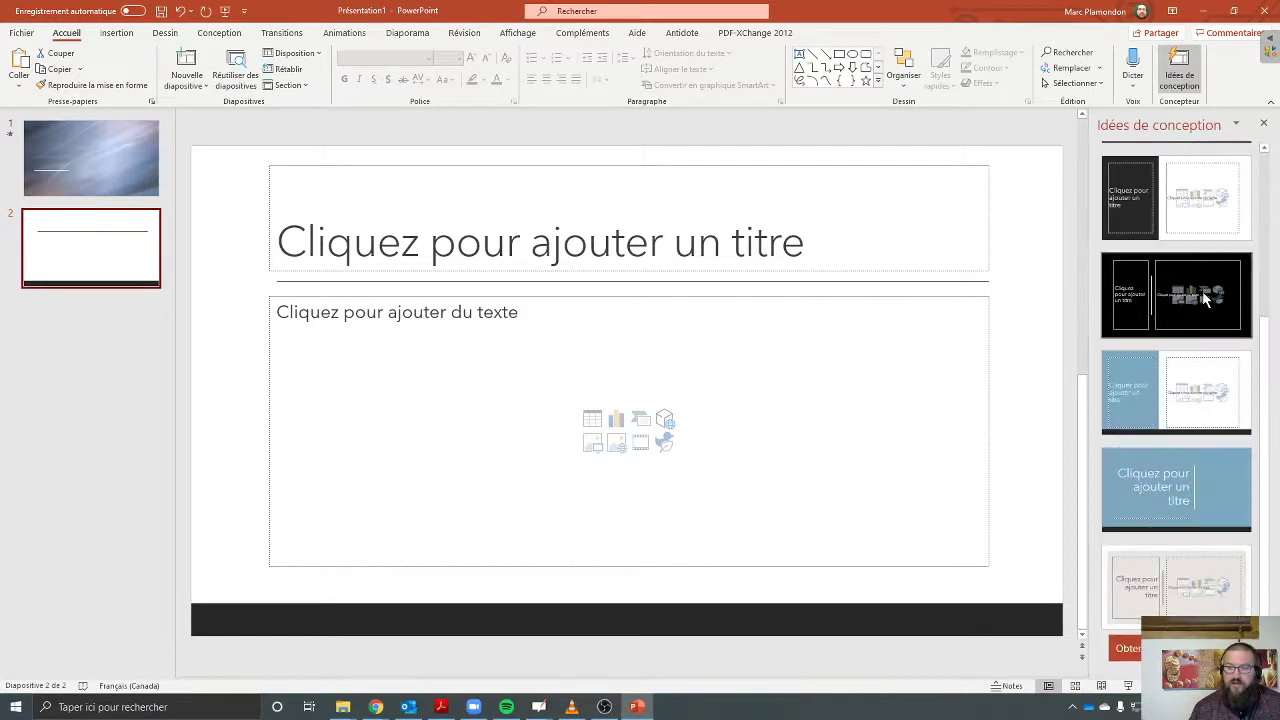
left_click(1150, 388)
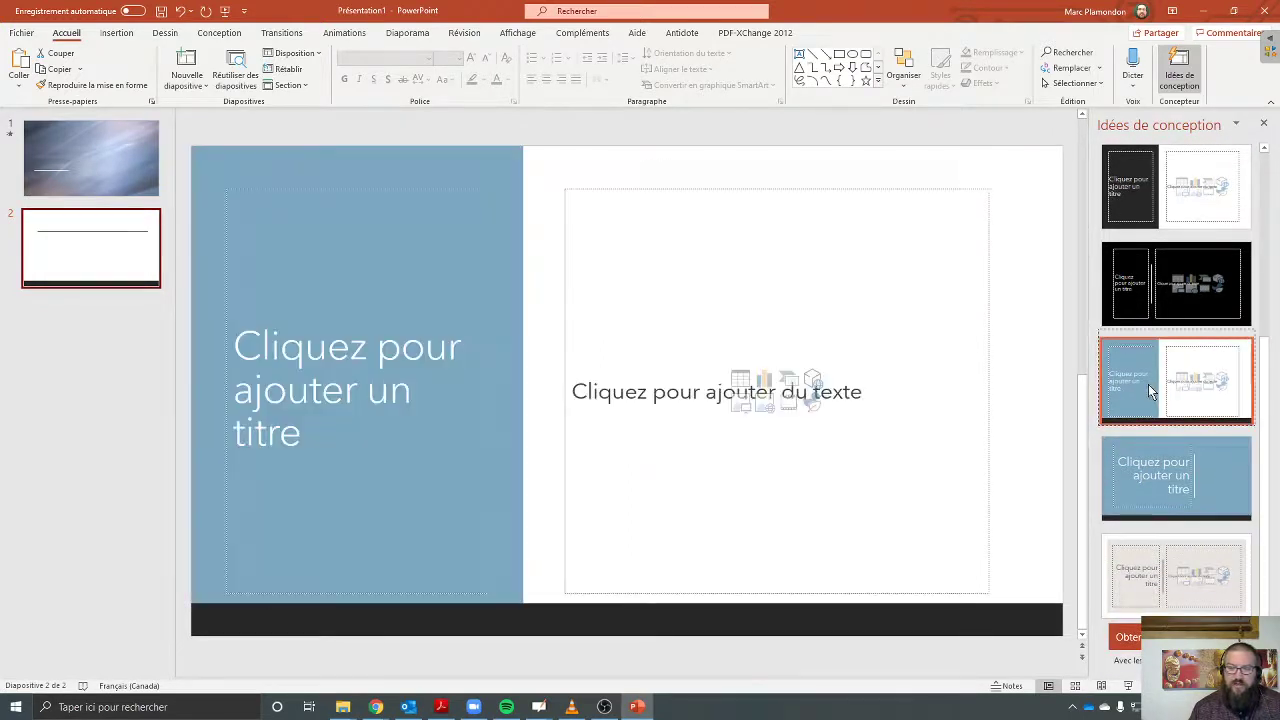
Step: Add a third slide with the dark split design, then close the presentation
right_click(87, 325)
left_click(137, 366)
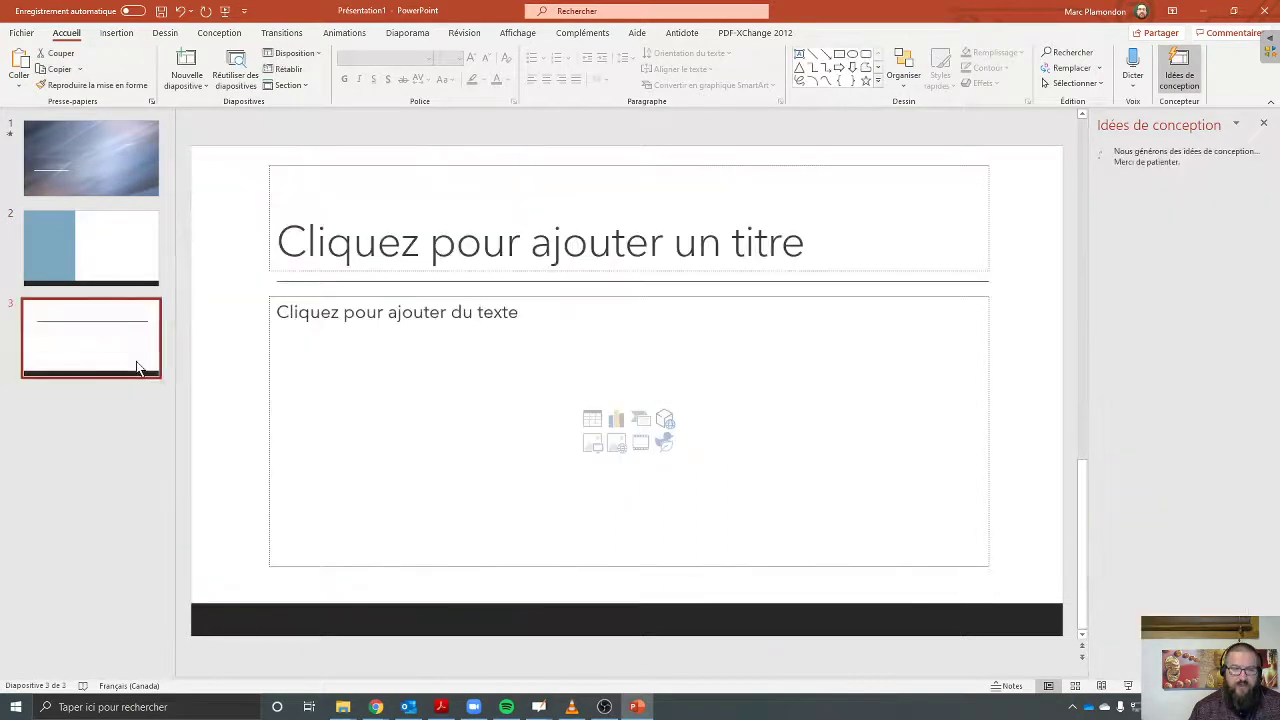
left_click(1193, 300)
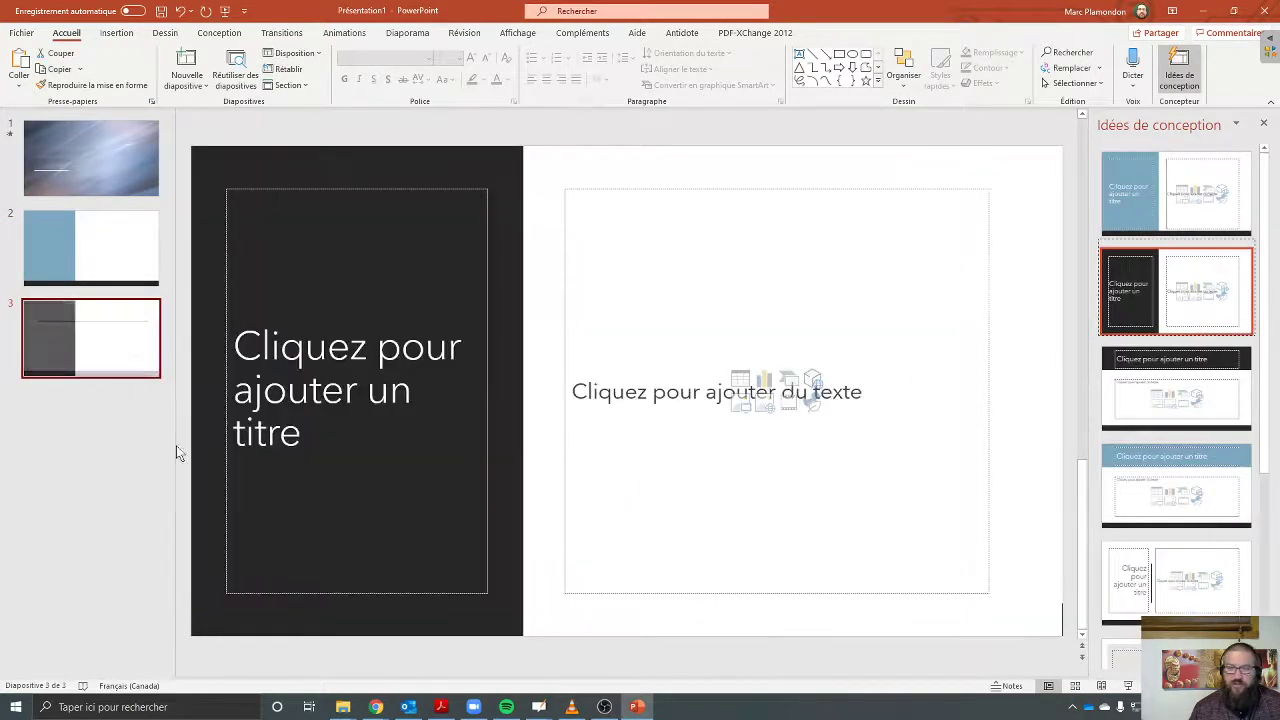
left_click(45, 455)
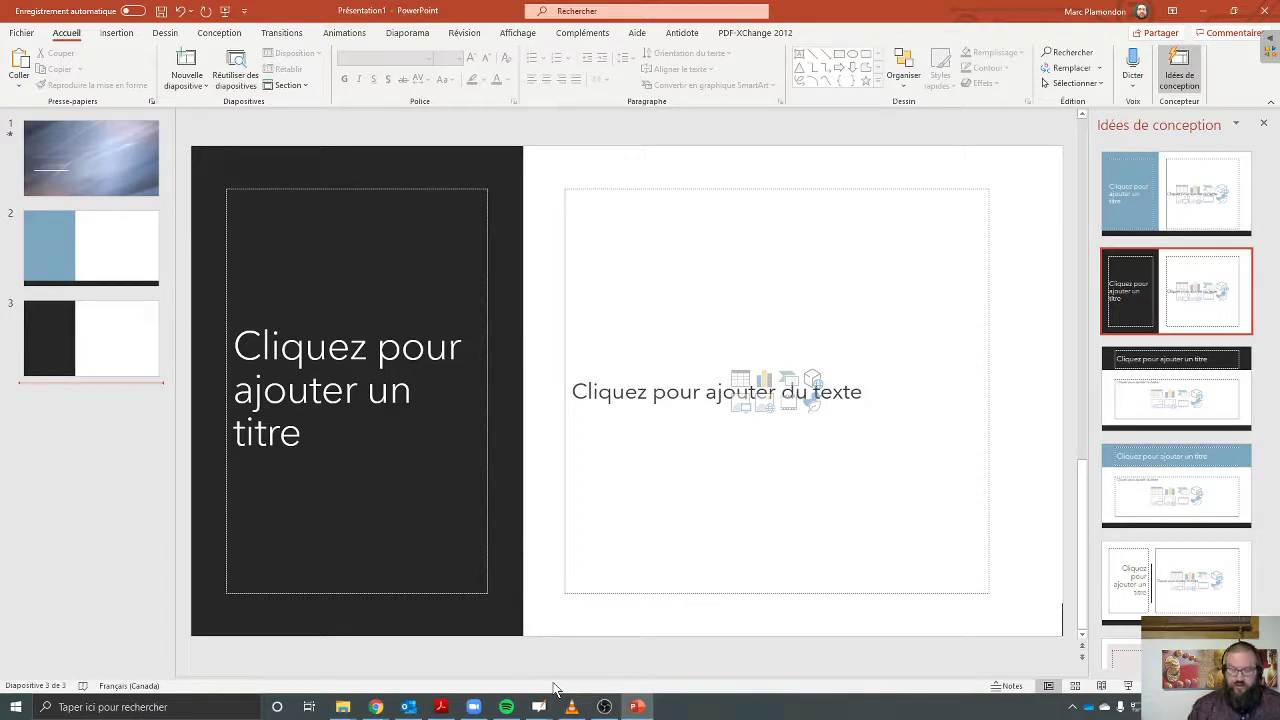
left_click(1262, 18)
Step: Discard the unsaved deck, return to the ALLPPT templates tab and outline its logo in red
left_click(671, 433)
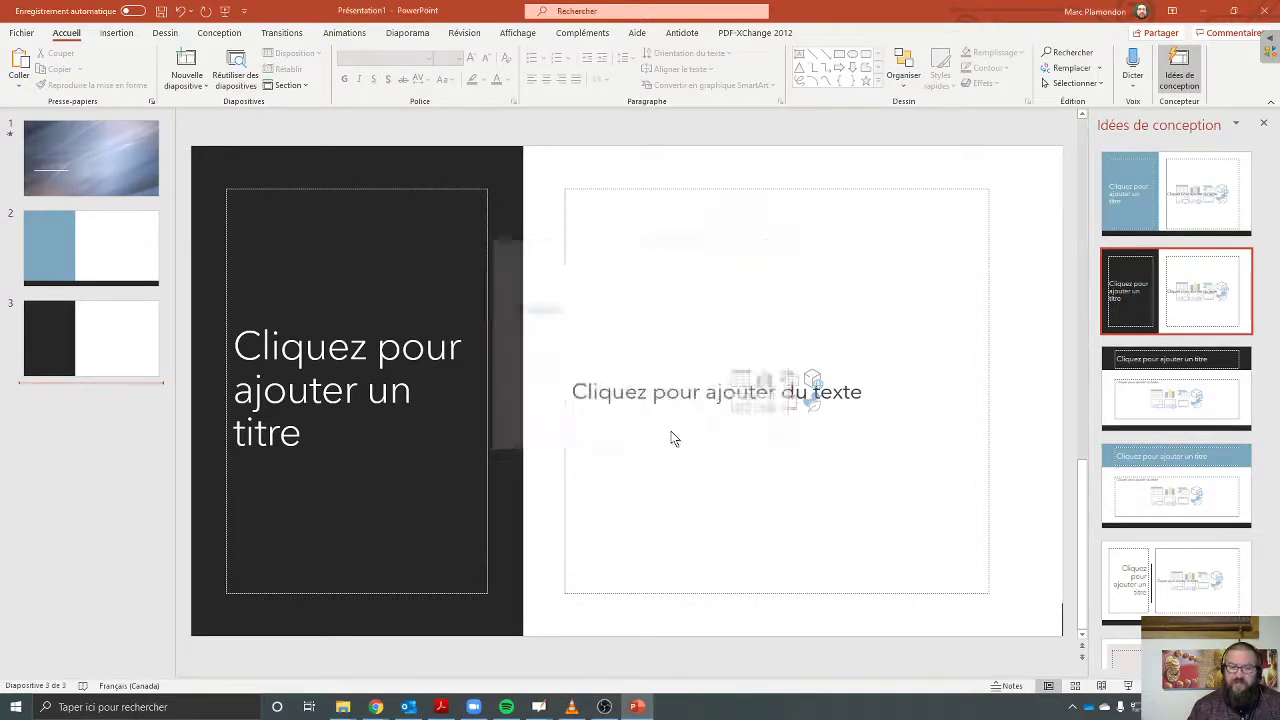
left_click(95, 11)
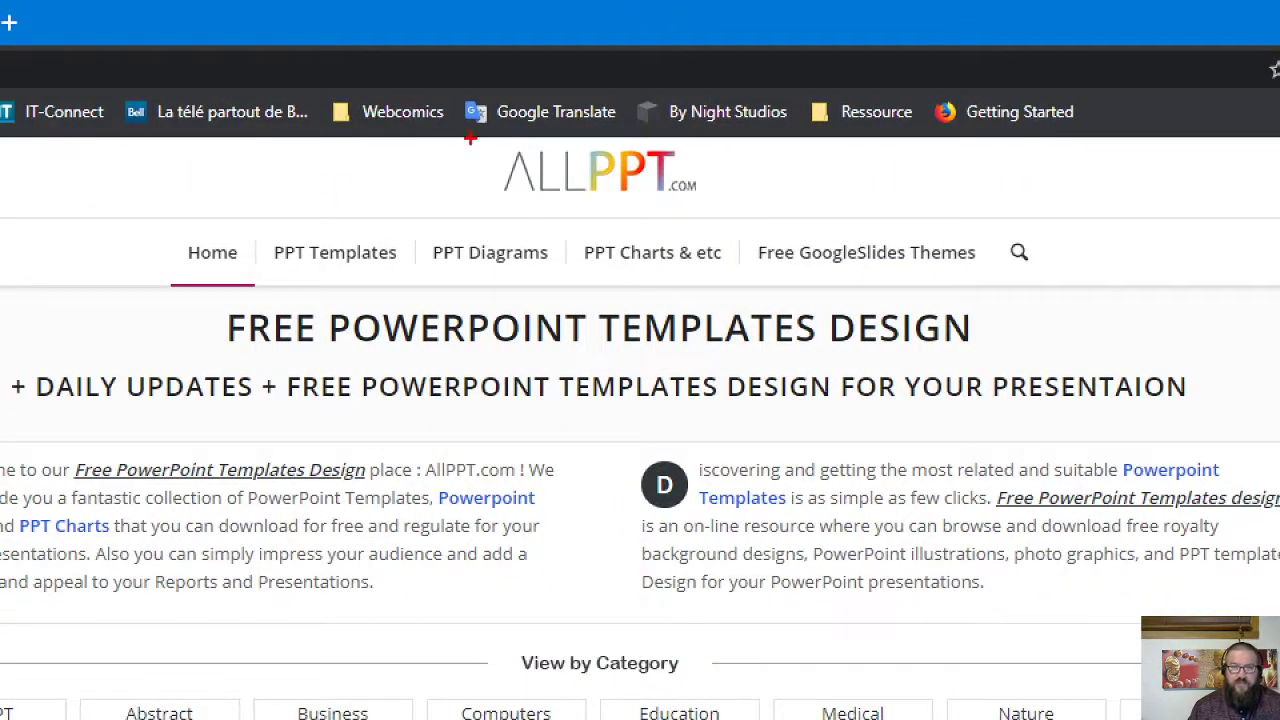
left_click_drag(470, 140, 759, 200)
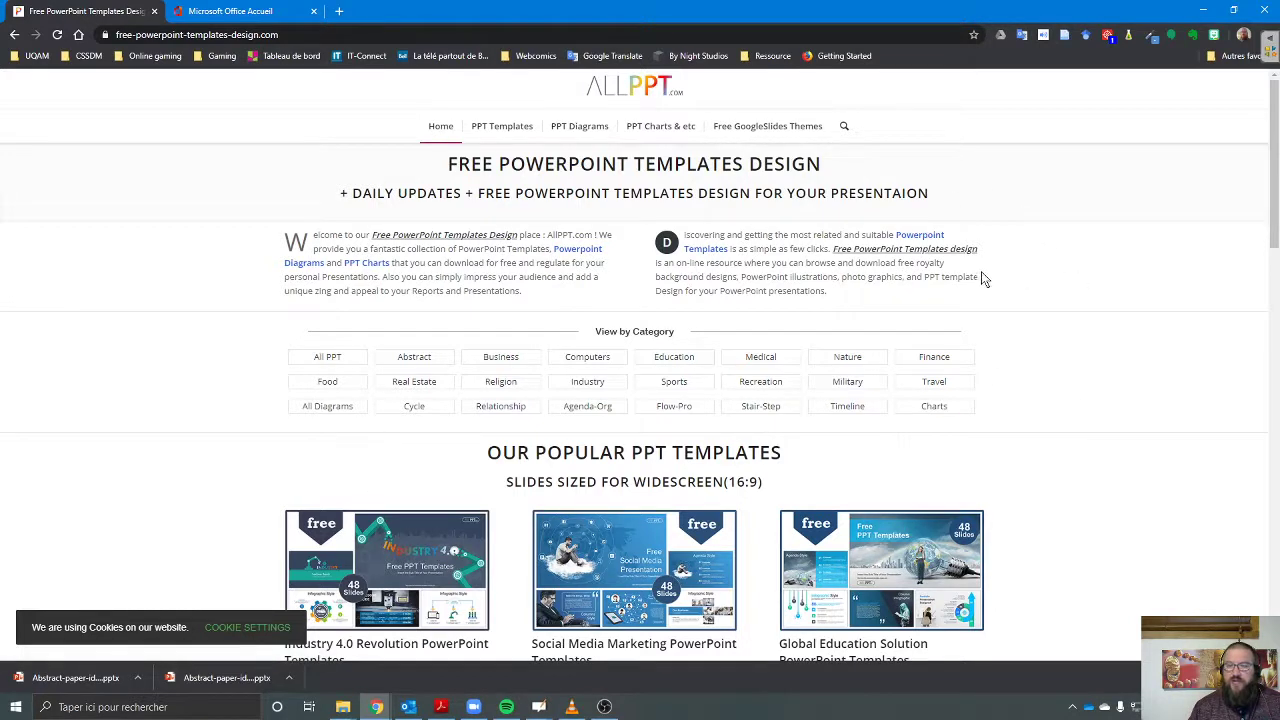
Step: Browse the All PPT template list, jumping to its last page and back
left_click(572, 389)
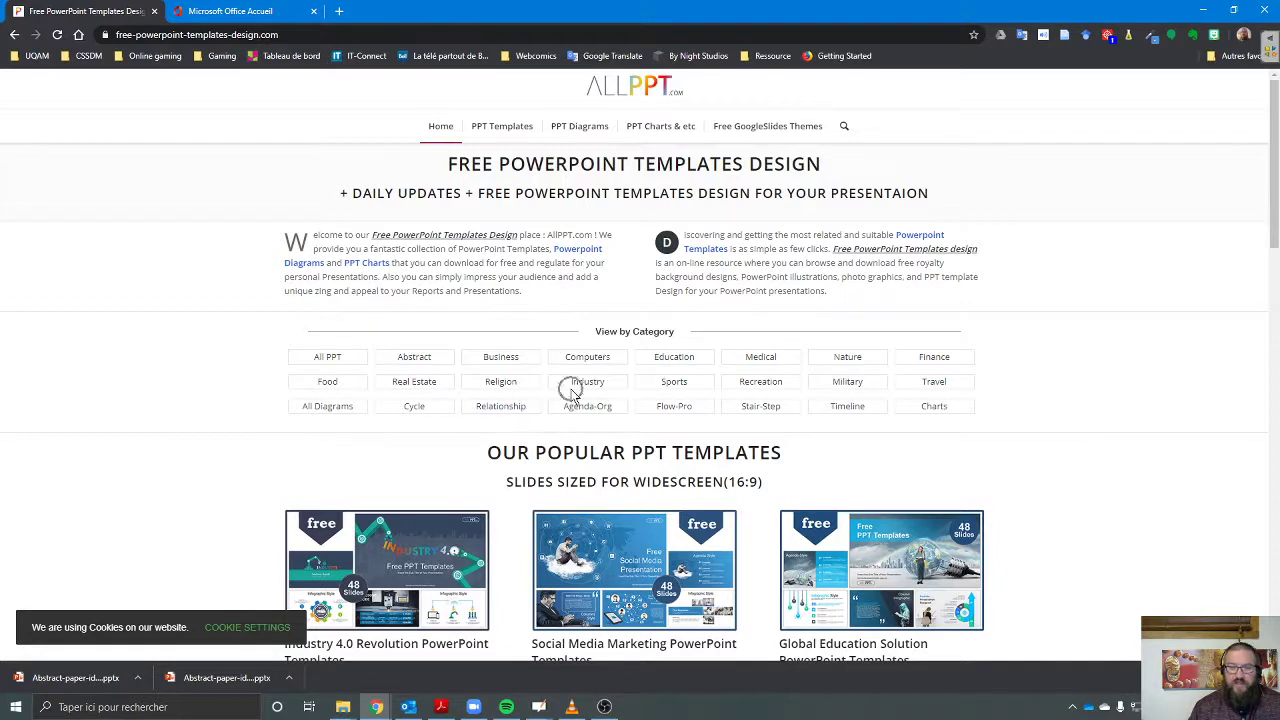
left_click(330, 358)
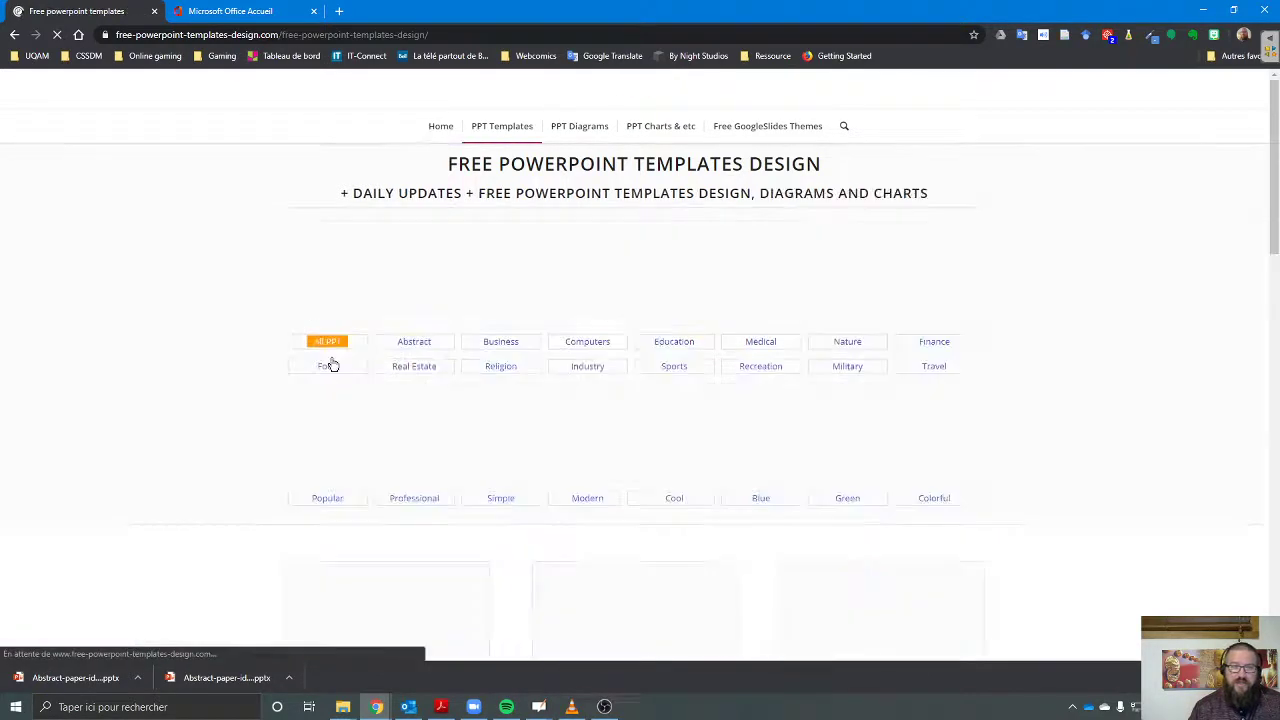
scroll(779, 428, "down", 3)
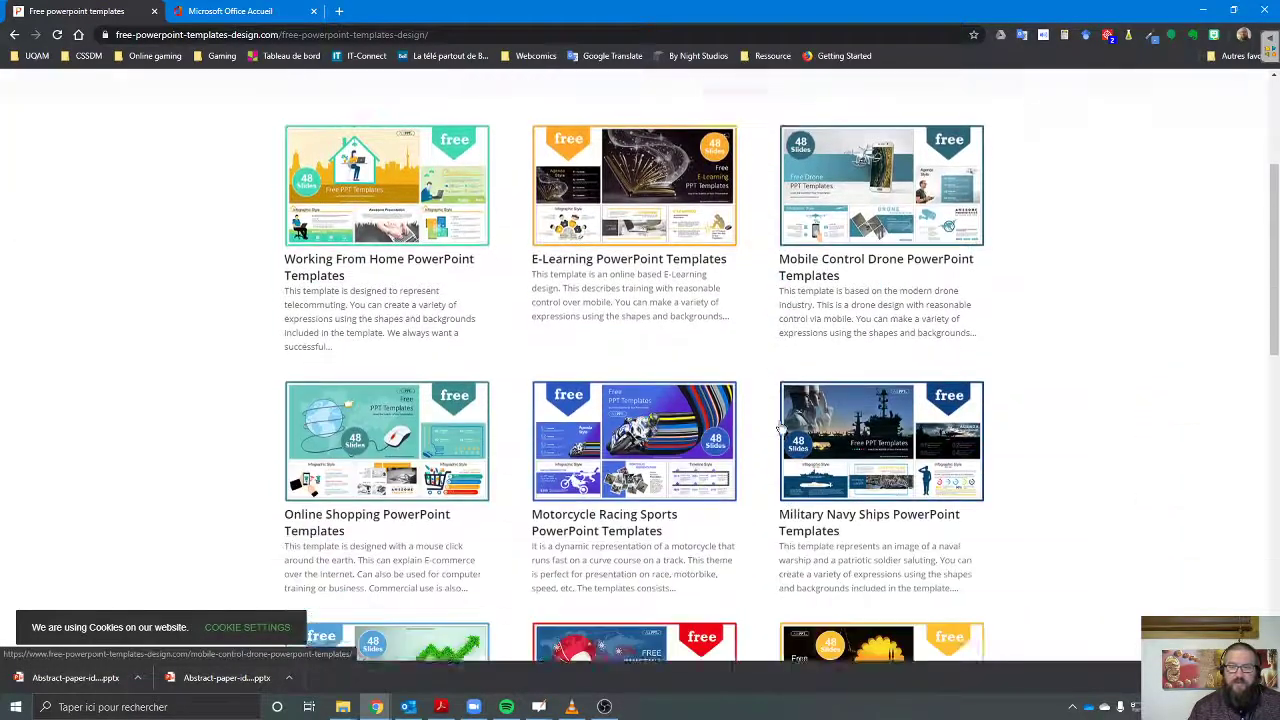
scroll(775, 425, "down", 7)
scroll(670, 380, "up", 1)
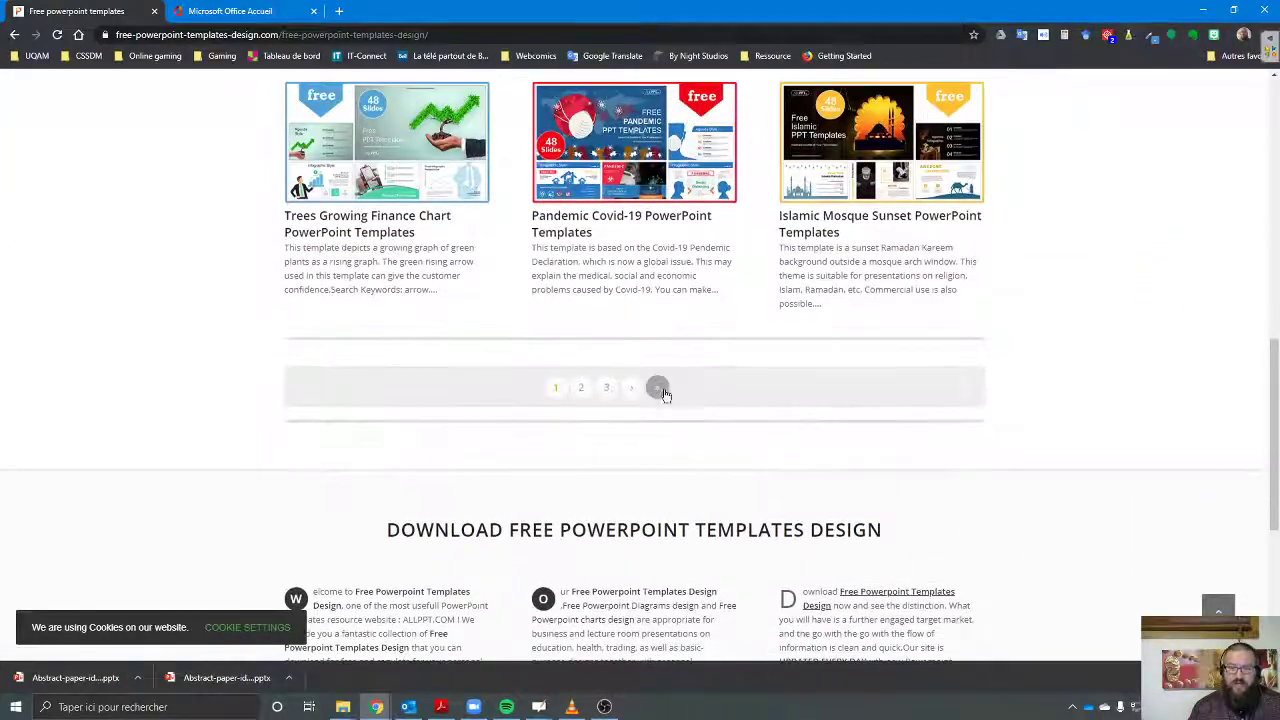
left_click(660, 390)
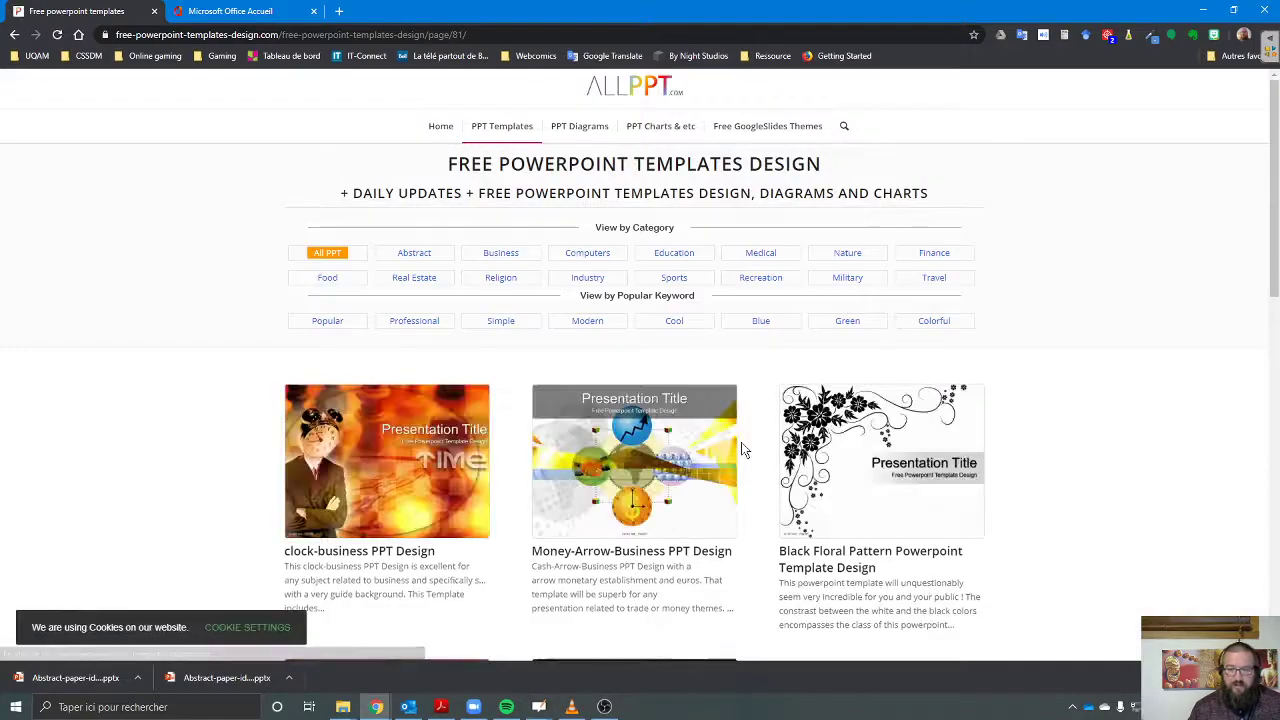
scroll(750, 480, "down", 3)
scroll(748, 492, "down", 3)
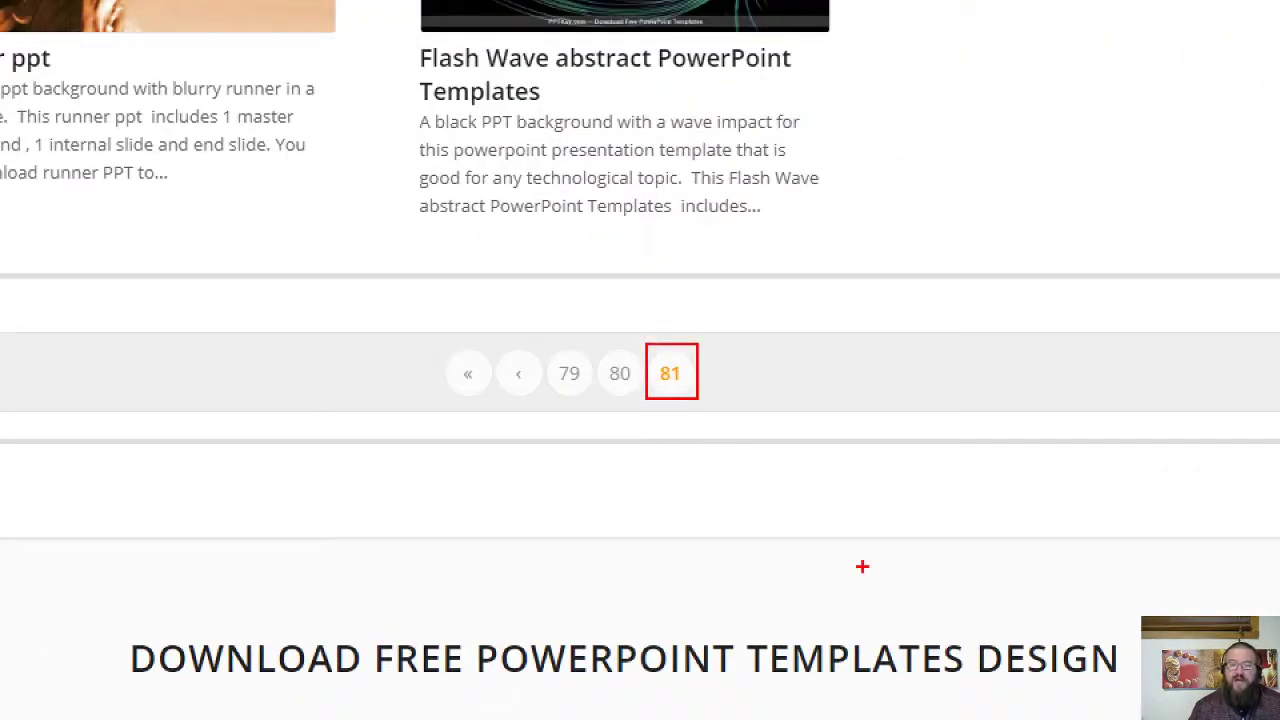
scroll(742, 408, "up", 3)
scroll(742, 408, "up", 3)
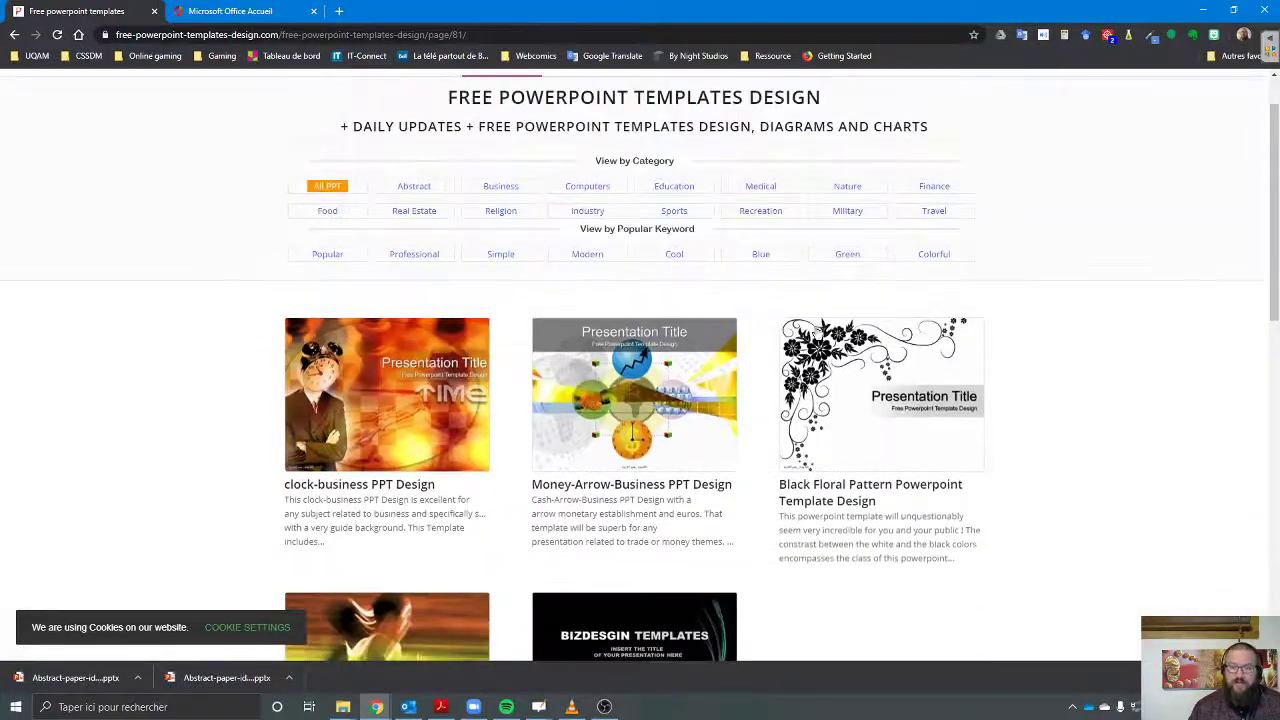
scroll(648, 587, "down", 4)
scroll(677, 606, "up", 3)
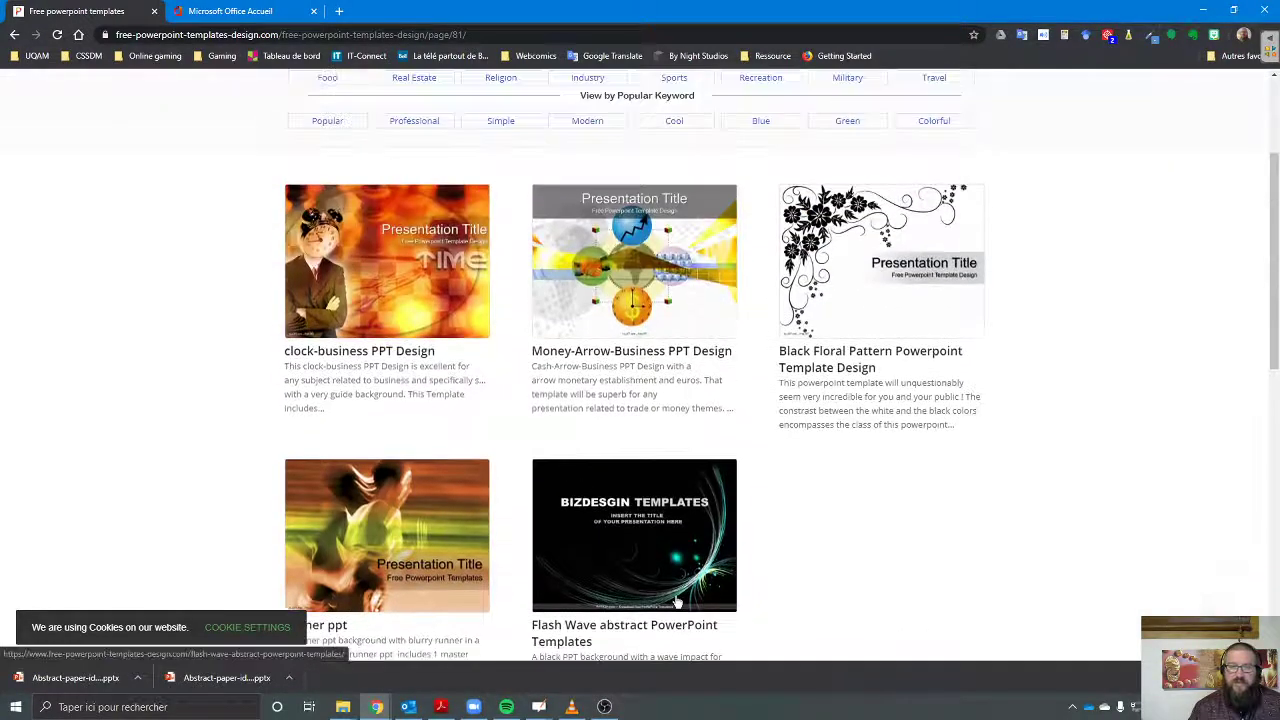
scroll(375, 387, "up", 2)
left_click(330, 256)
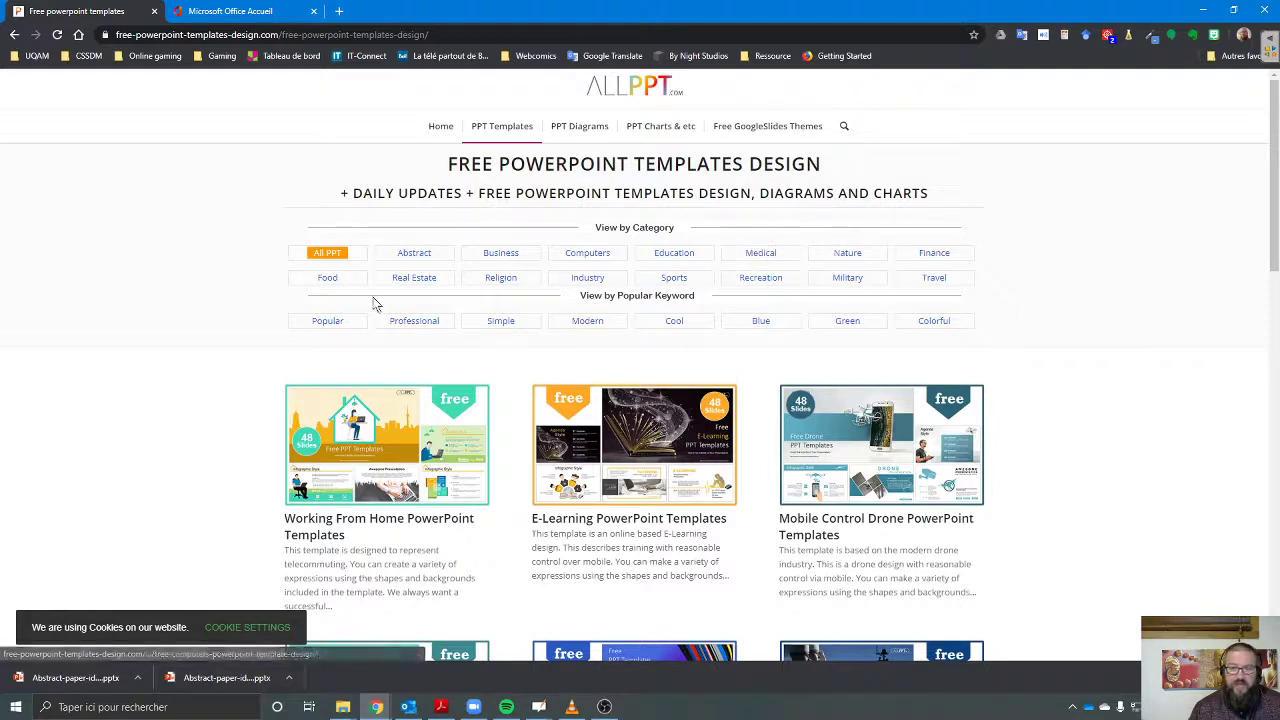
Step: Filter to Popular templates and open the Paper Idea Bulb PowerPoint Template page
left_click(334, 321)
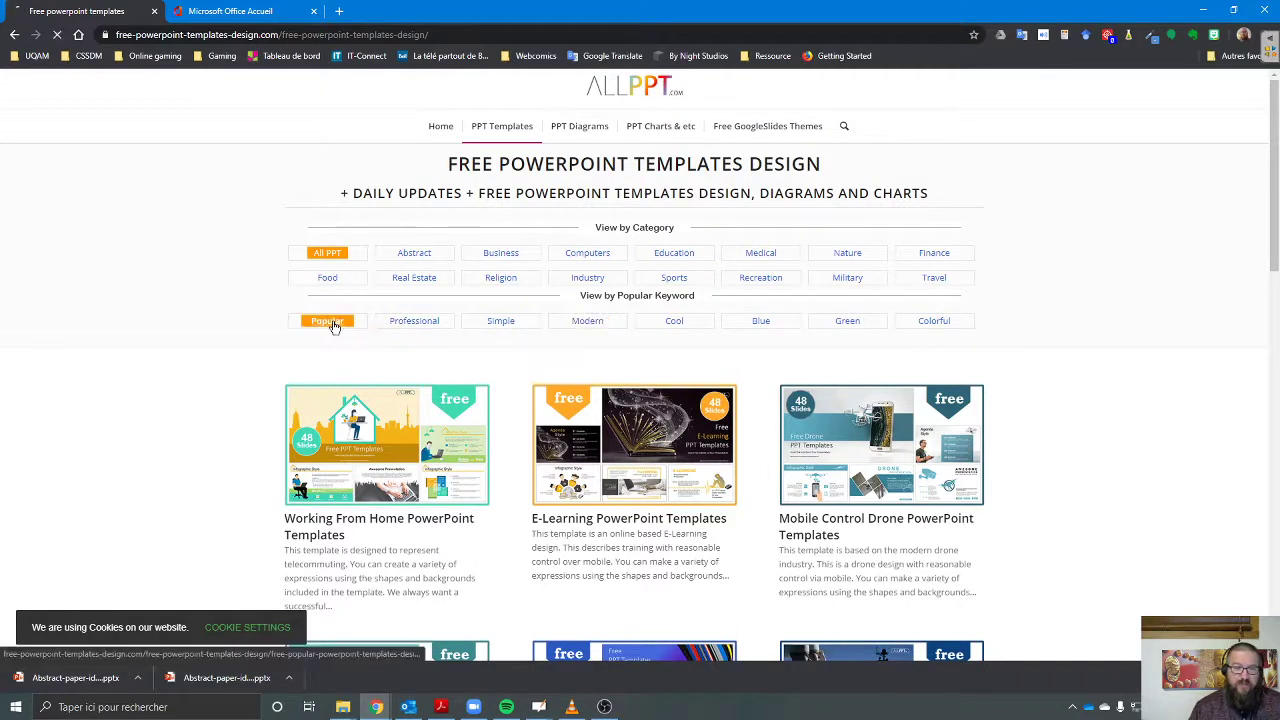
scroll(600, 340, "down", 3)
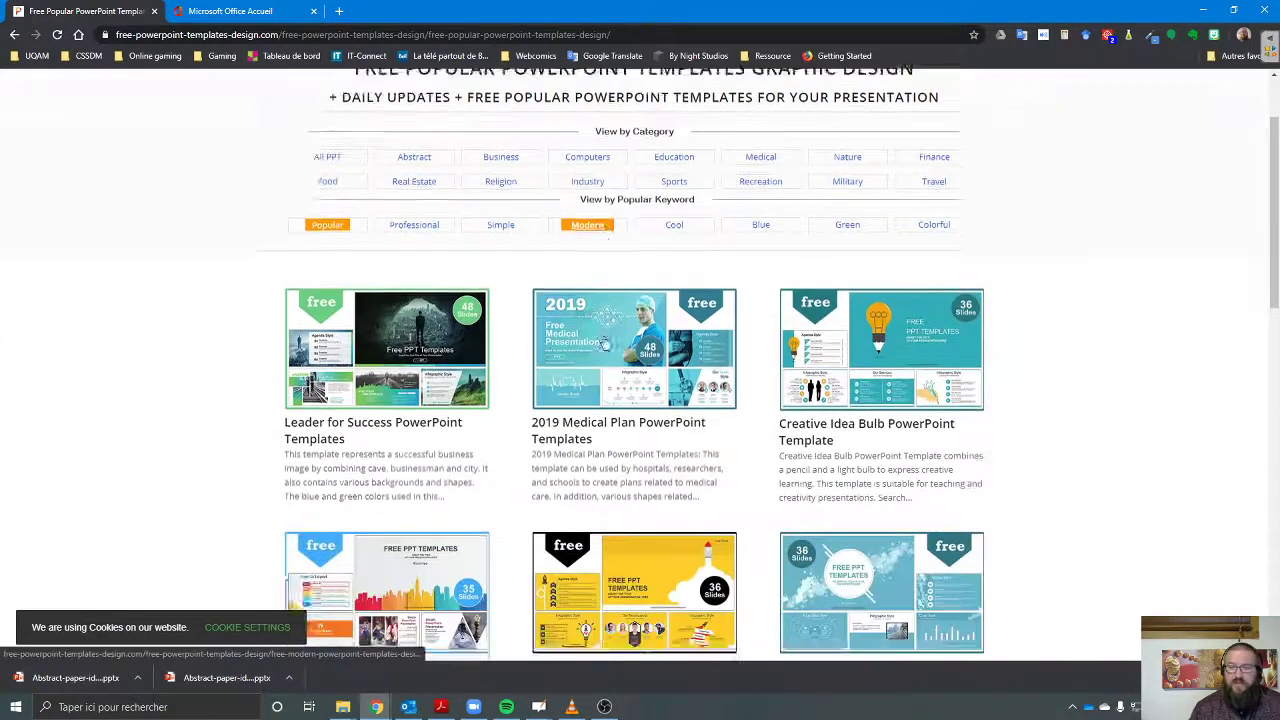
scroll(595, 355, "down", 2)
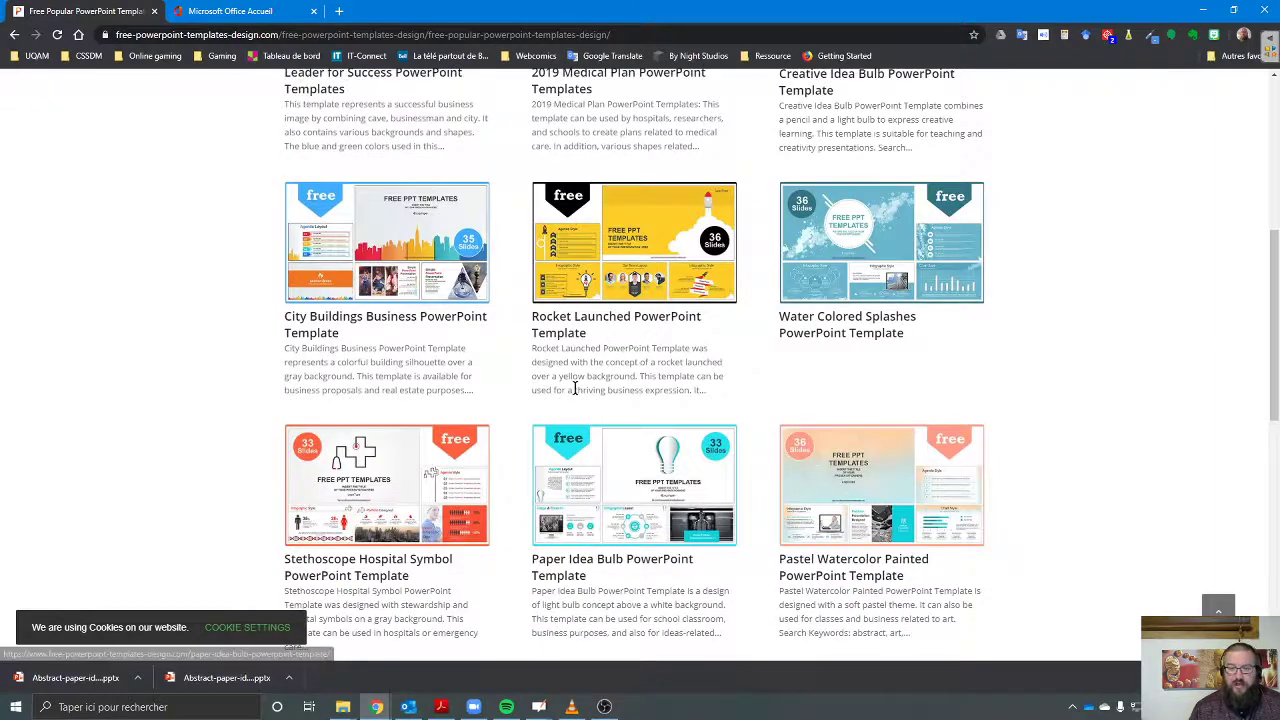
scroll(565, 385, "down", 2)
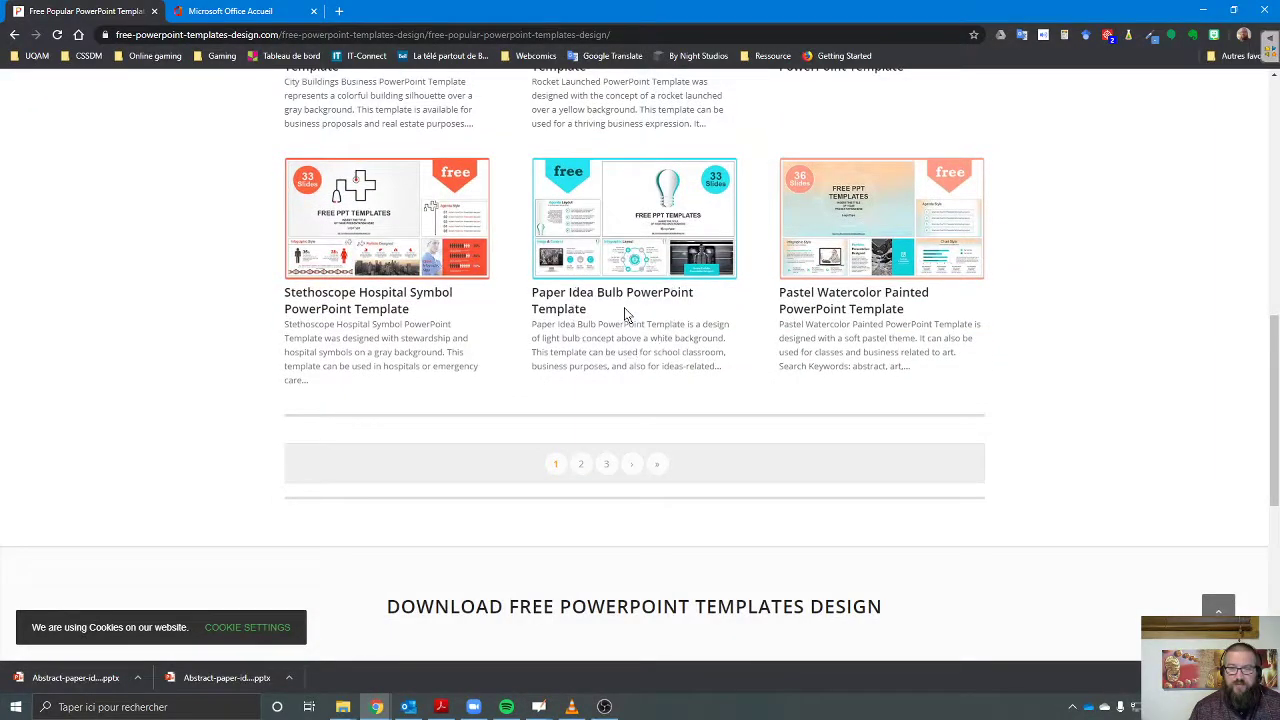
left_click(633, 270)
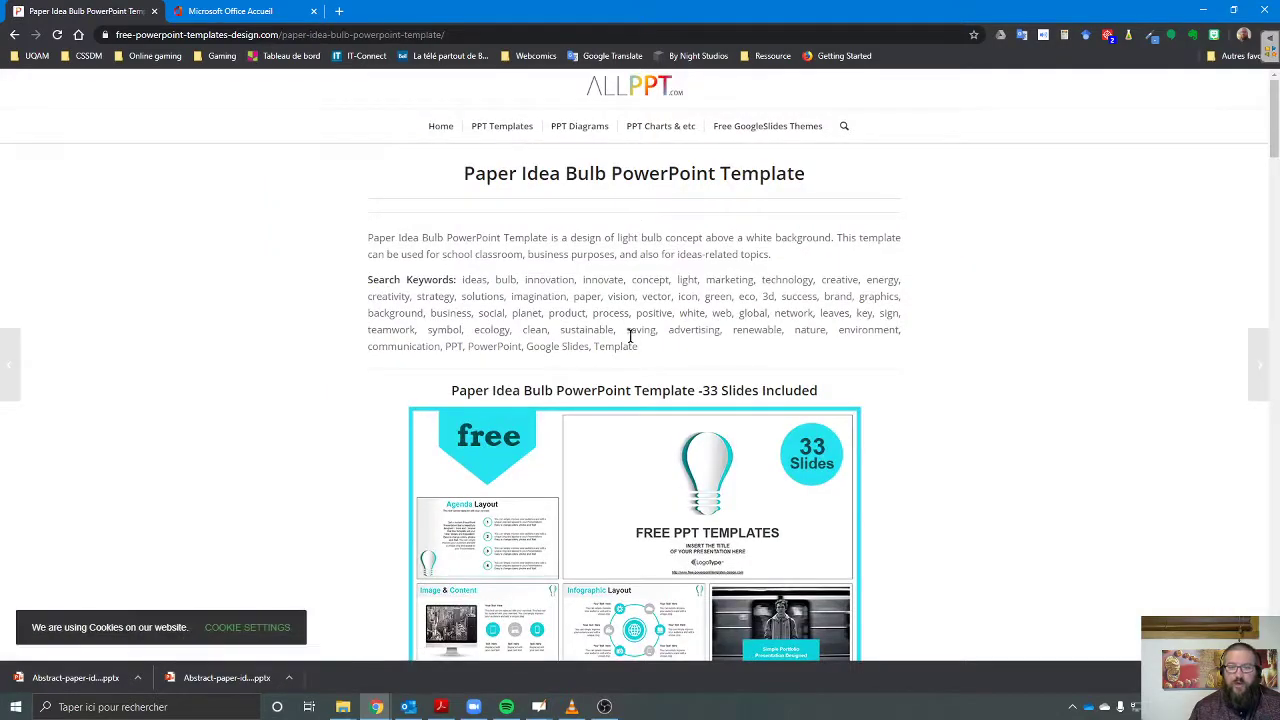
Step: Review the slide previews, framing the Slides 01–12 grid and selecting the '33 Slides Included' heading
scroll(630, 335, "down", 3)
scroll(631, 341, "down", 3)
scroll(630, 335, "up", 4)
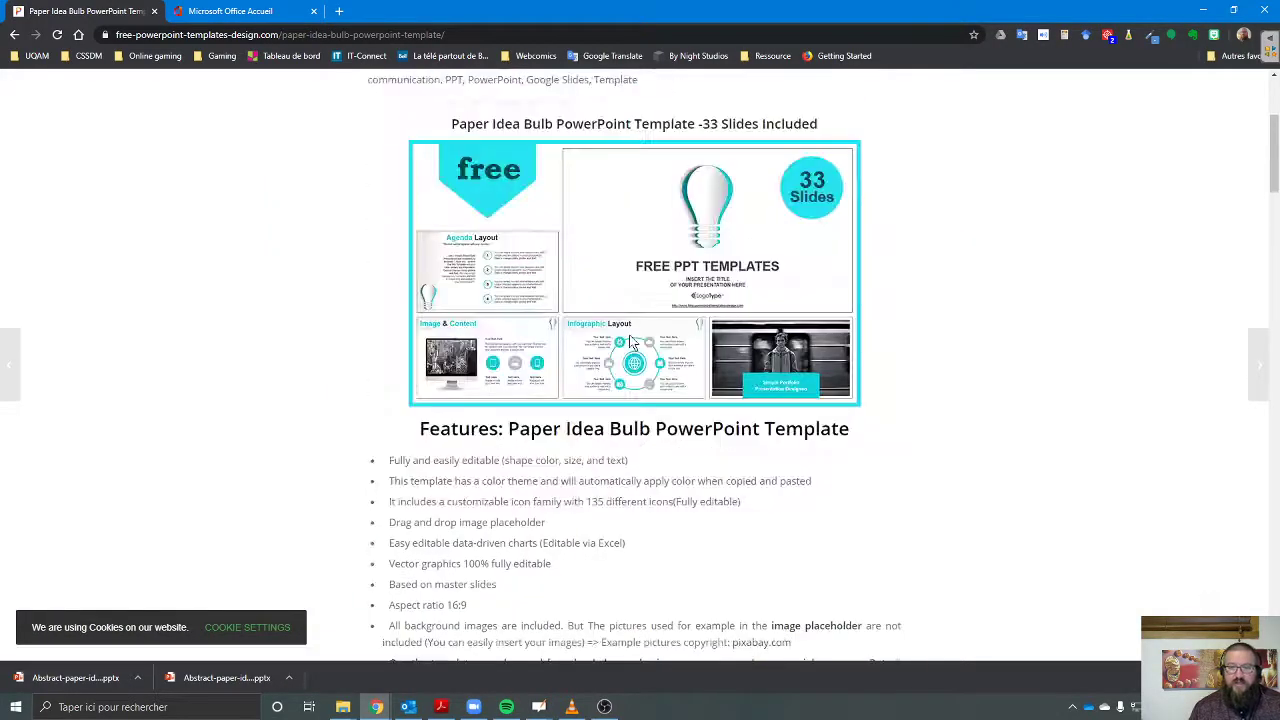
scroll(651, 297, "up", 2)
scroll(651, 297, "down", 2)
scroll(651, 297, "down", 4)
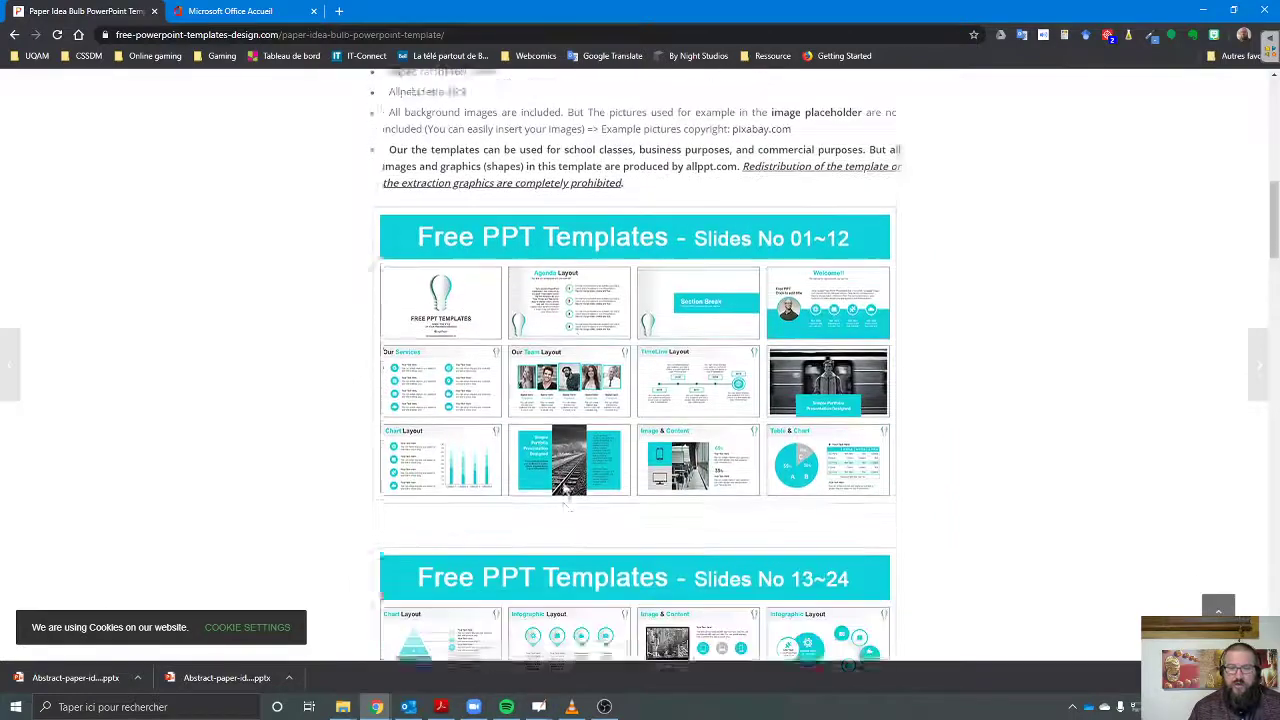
left_click_drag(354, 175, 916, 486)
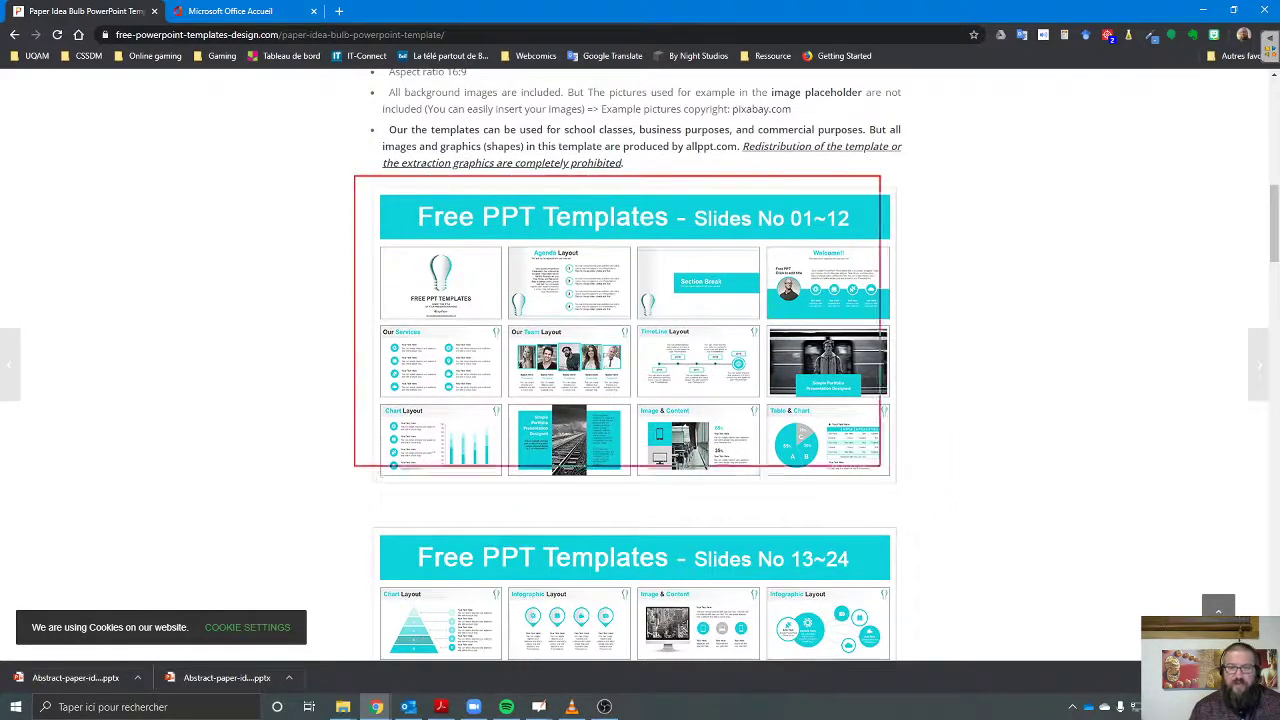
scroll(869, 514, "down", 3)
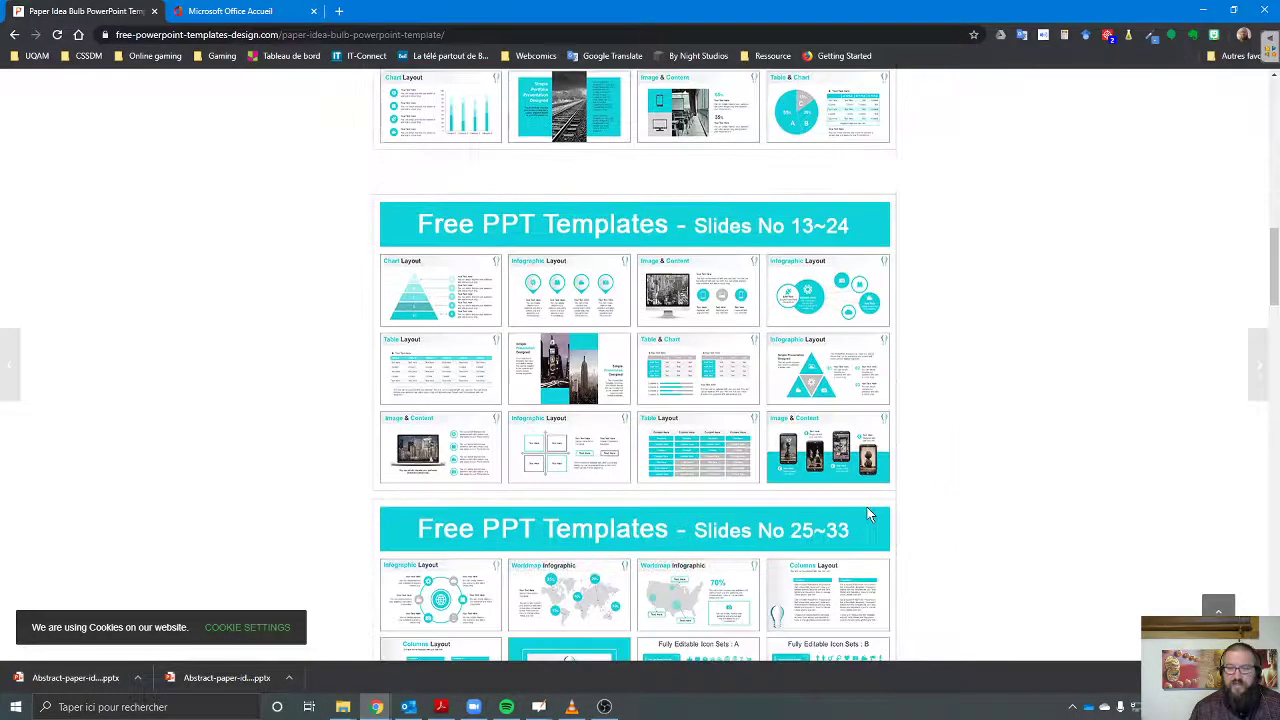
scroll(869, 514, "down", 4)
scroll(669, 560, "up", 3)
scroll(677, 443, "up", 3)
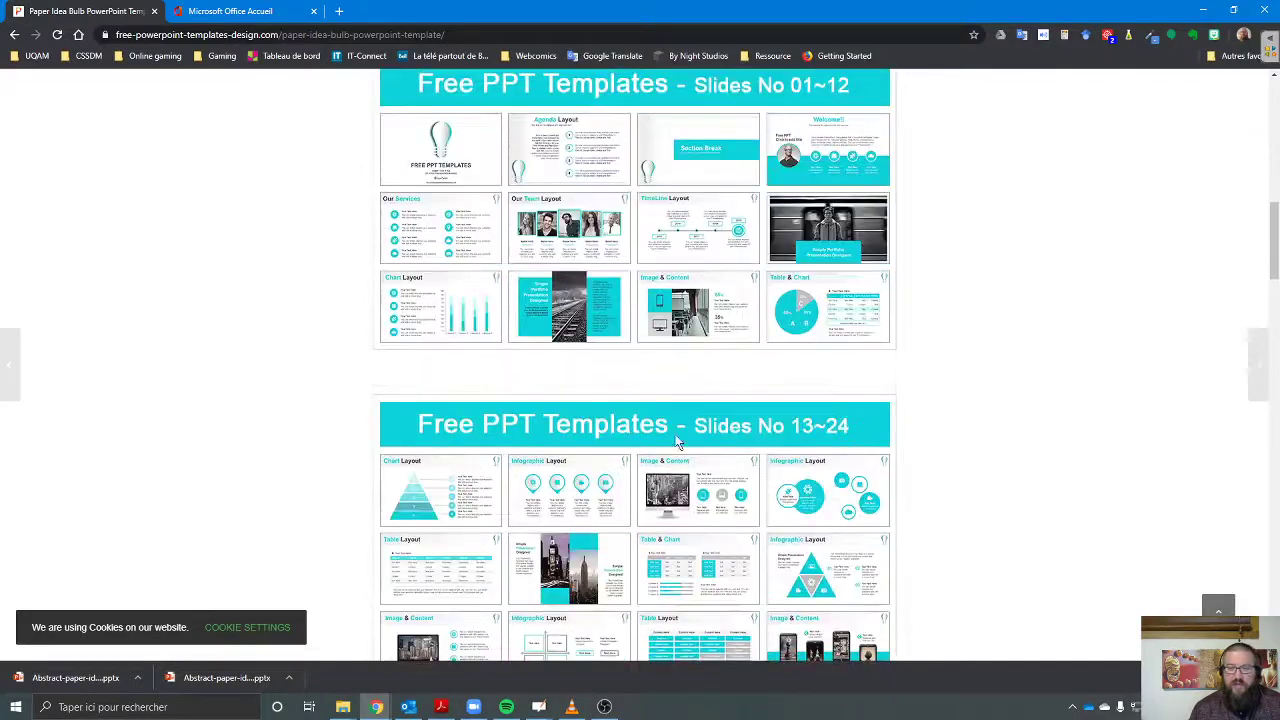
scroll(640, 553, "up", 3)
scroll(645, 555, "up", 3)
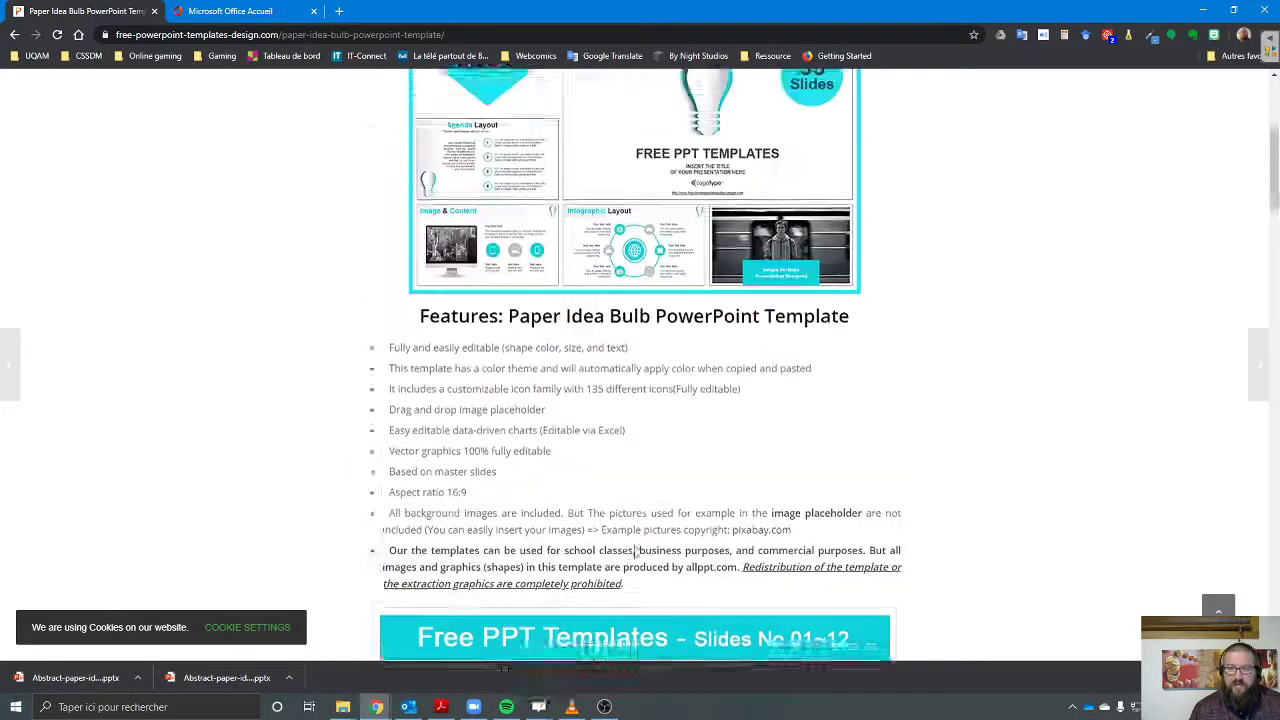
scroll(656, 530, "up", 3)
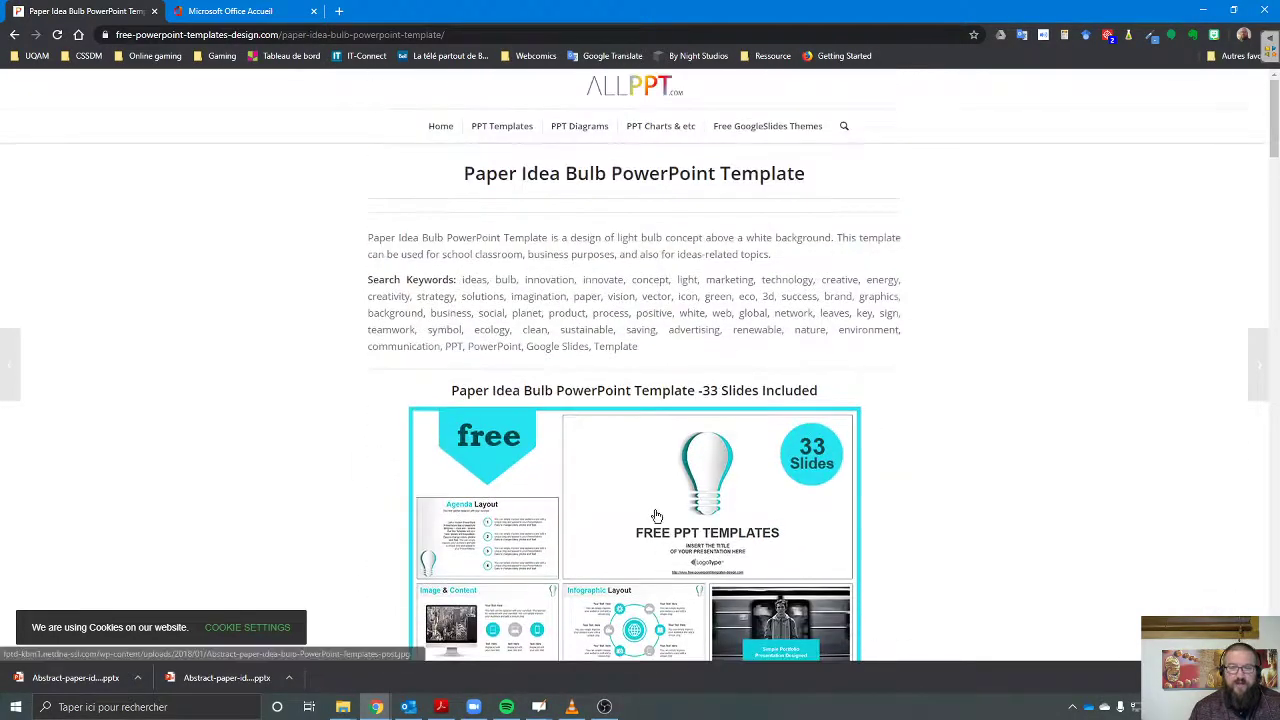
scroll(617, 456, "down", 3)
scroll(617, 456, "down", 2)
scroll(617, 456, "down", 3)
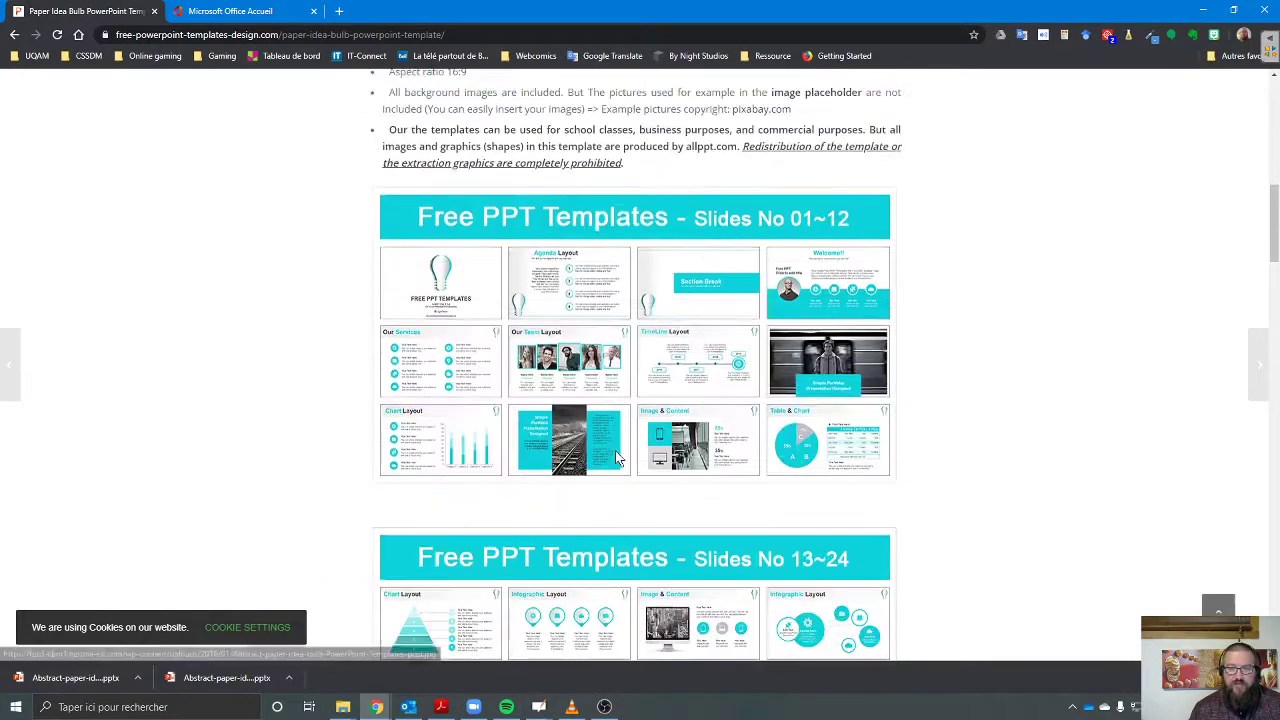
scroll(617, 456, "down", 3)
scroll(617, 457, "down", 4)
scroll(617, 457, "down", 3)
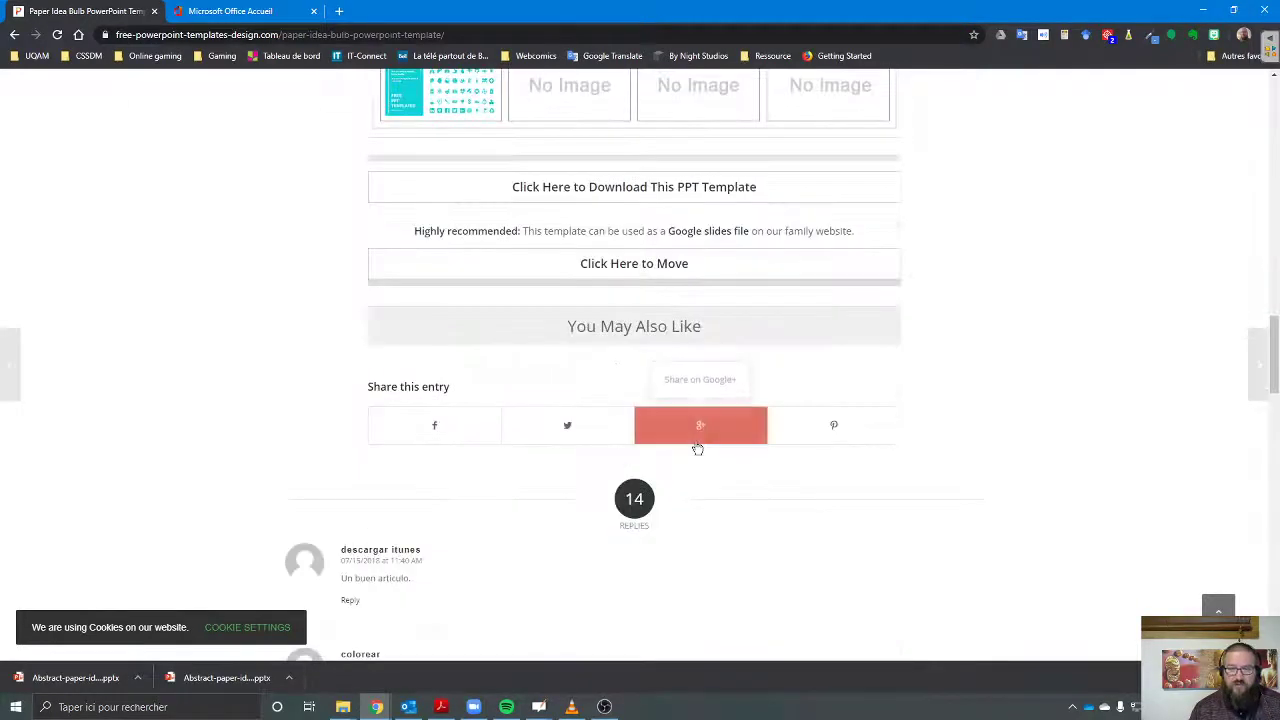
scroll(419, 356, "up", 5)
scroll(500, 280, "up", 4)
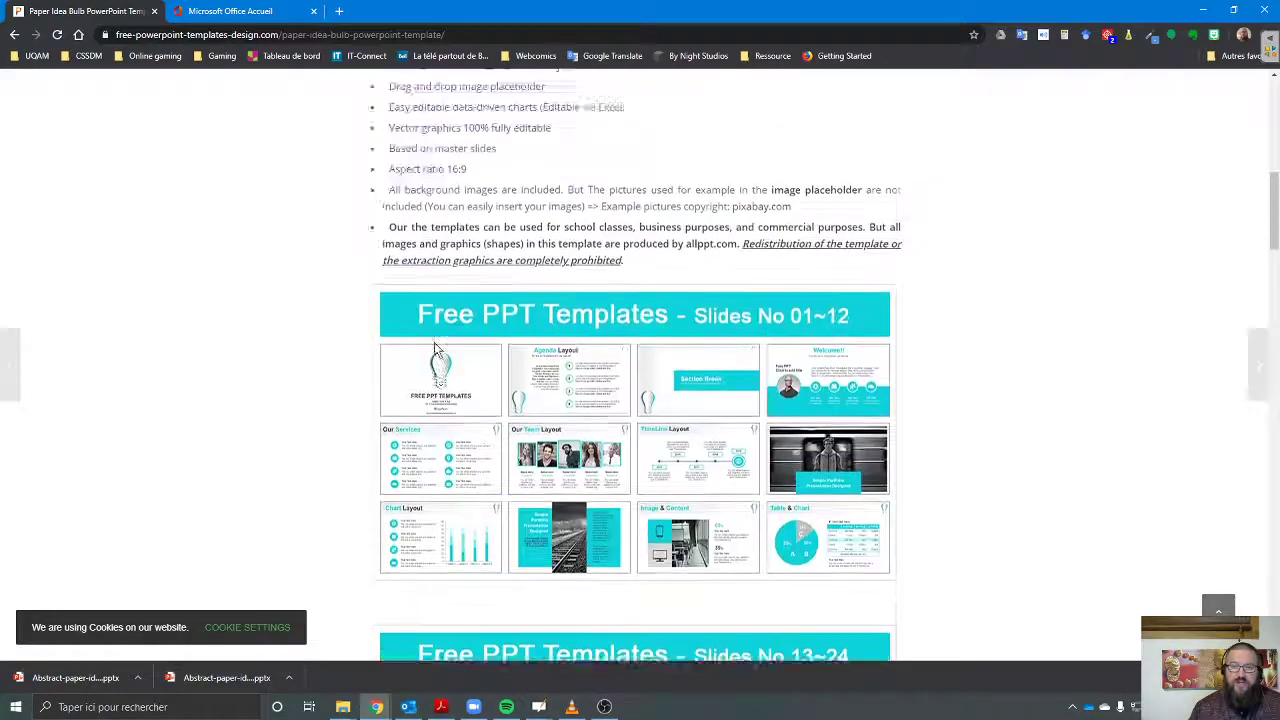
scroll(588, 204, "up", 3)
scroll(605, 323, "up", 2)
scroll(605, 323, "up", 2)
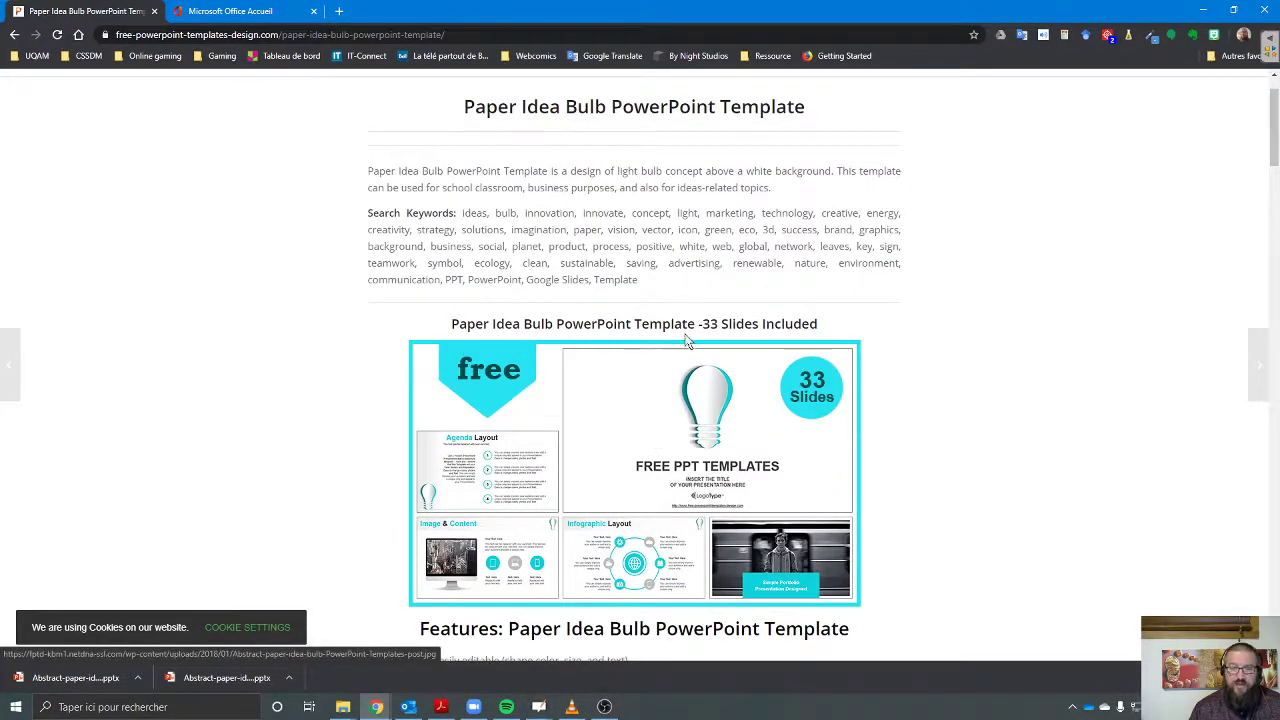
left_click_drag(702, 323, 843, 327)
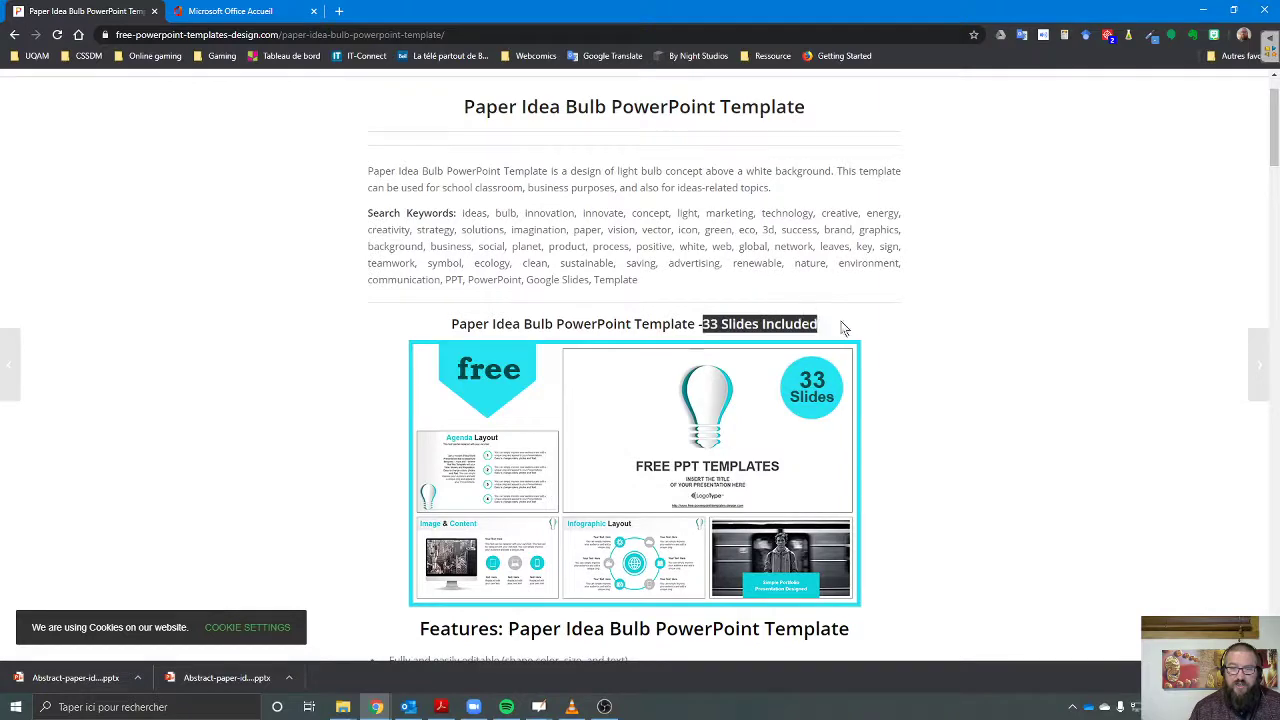
Step: View the full-size template preview image, then close it and dismiss the overlay
left_click(621, 442)
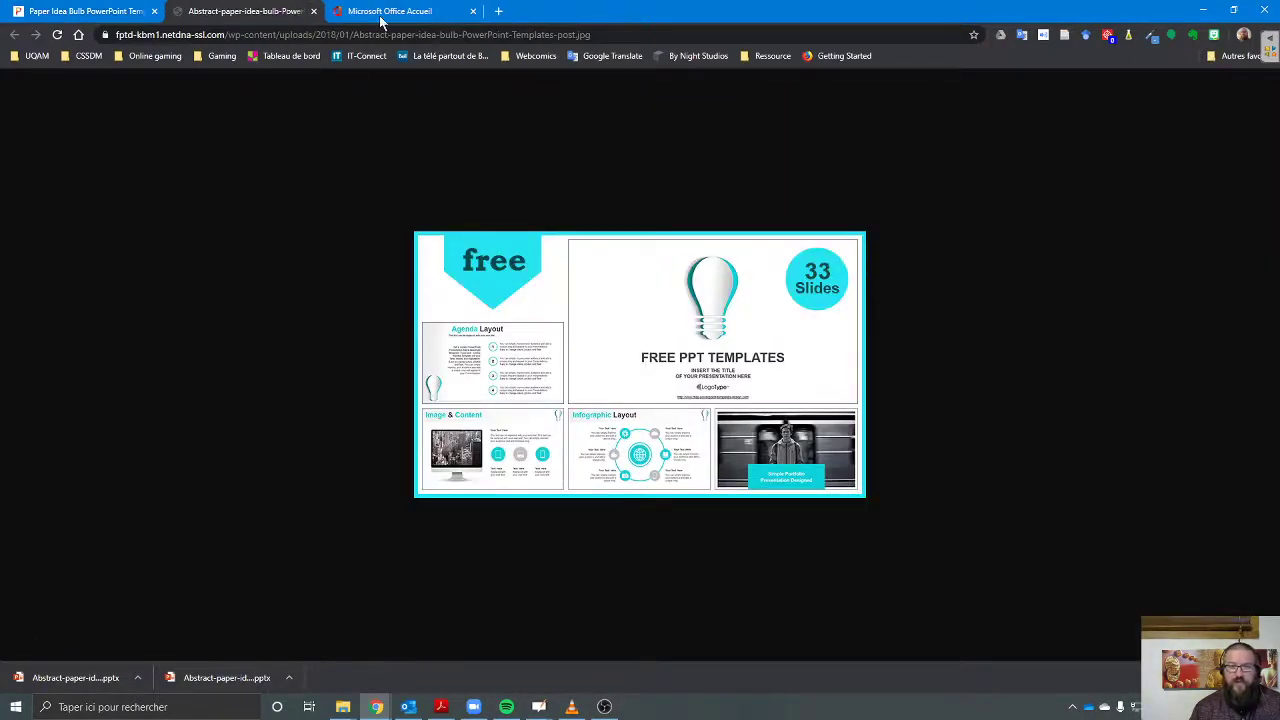
left_click(314, 12)
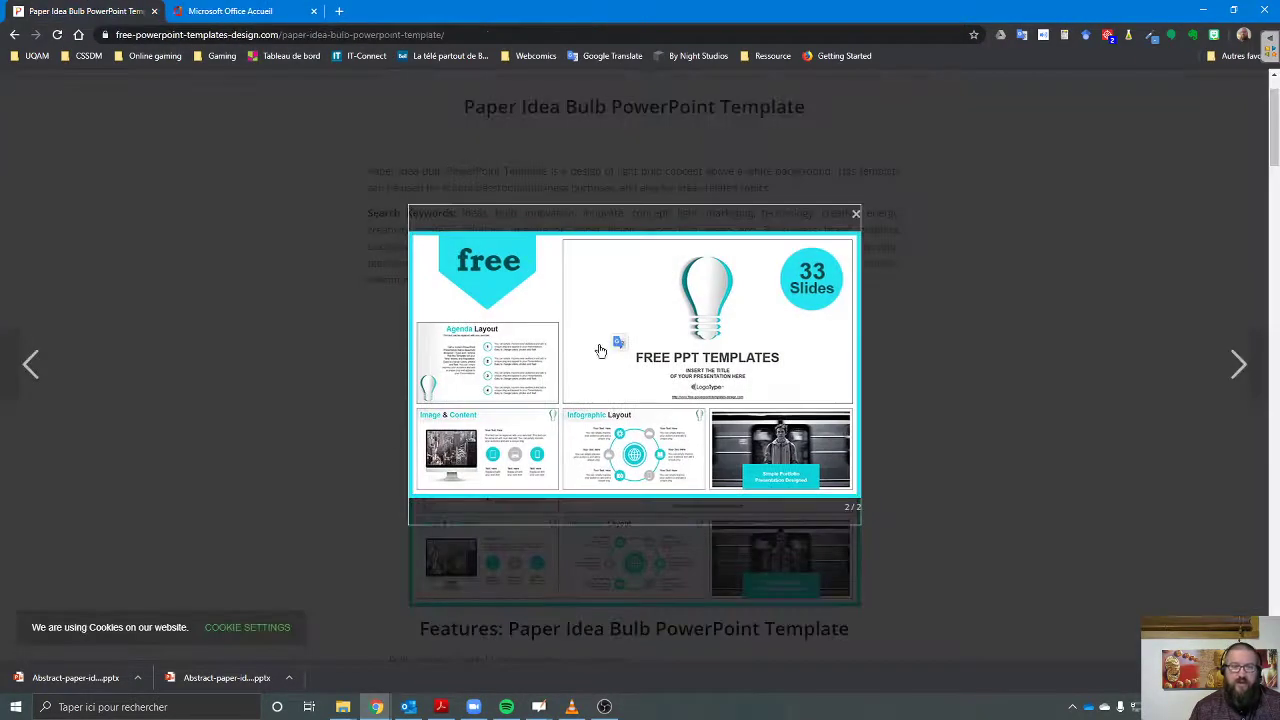
left_click(312, 257)
Step: Download the Paper Idea Bulb template file and bring up options for the downloaded file
scroll(512, 365, "down", 2)
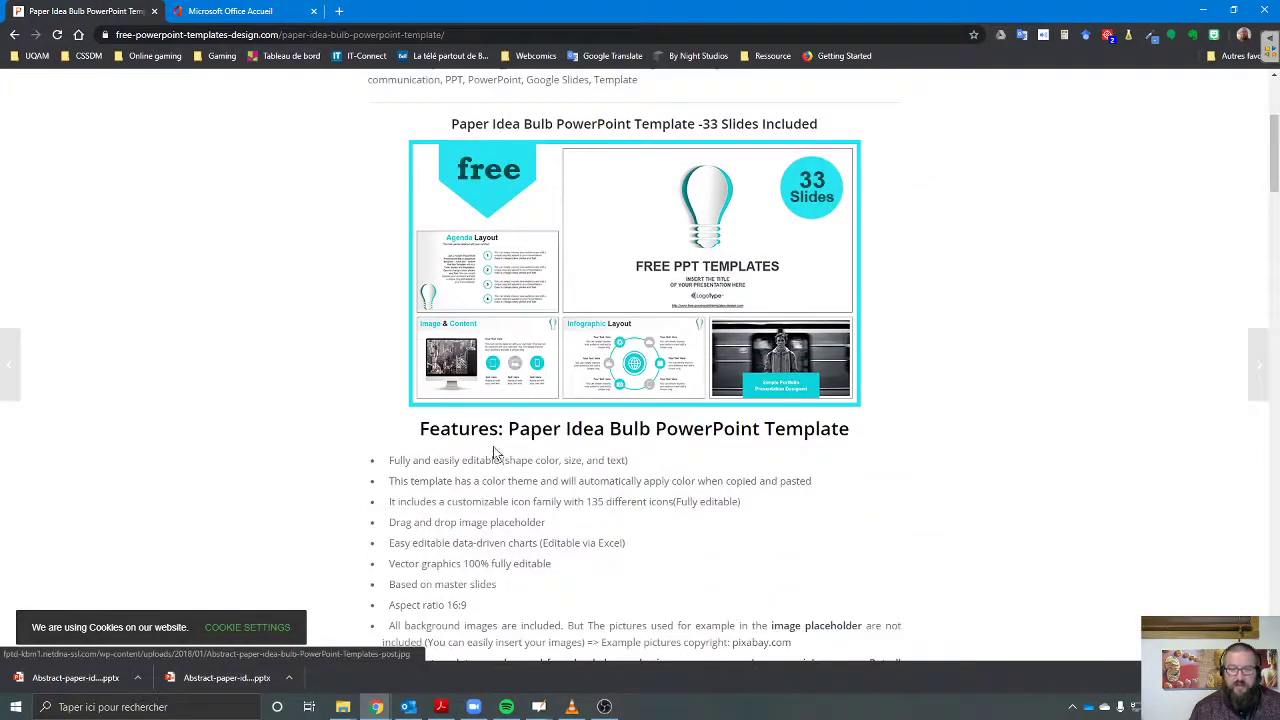
scroll(638, 468, "down", 1)
scroll(636, 462, "down", 4)
scroll(630, 450, "down", 4)
scroll(622, 438, "down", 1)
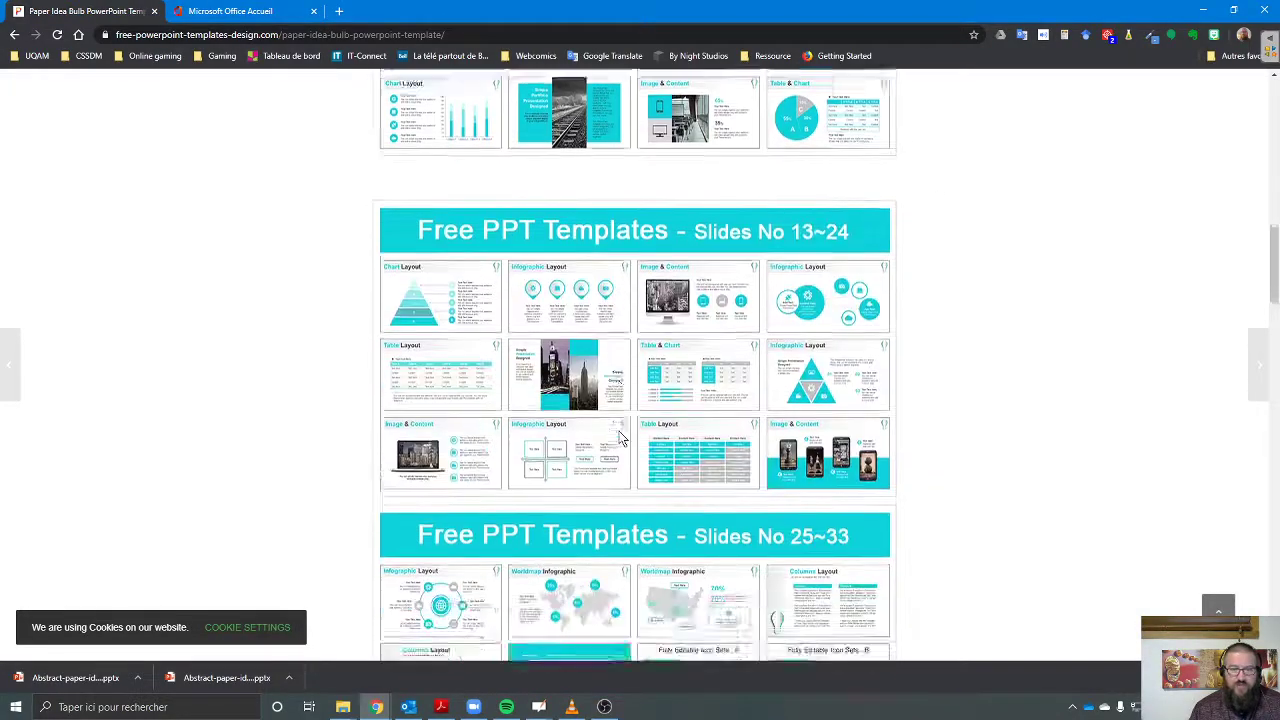
scroll(620, 437, "down", 6)
scroll(618, 436, "up", 1)
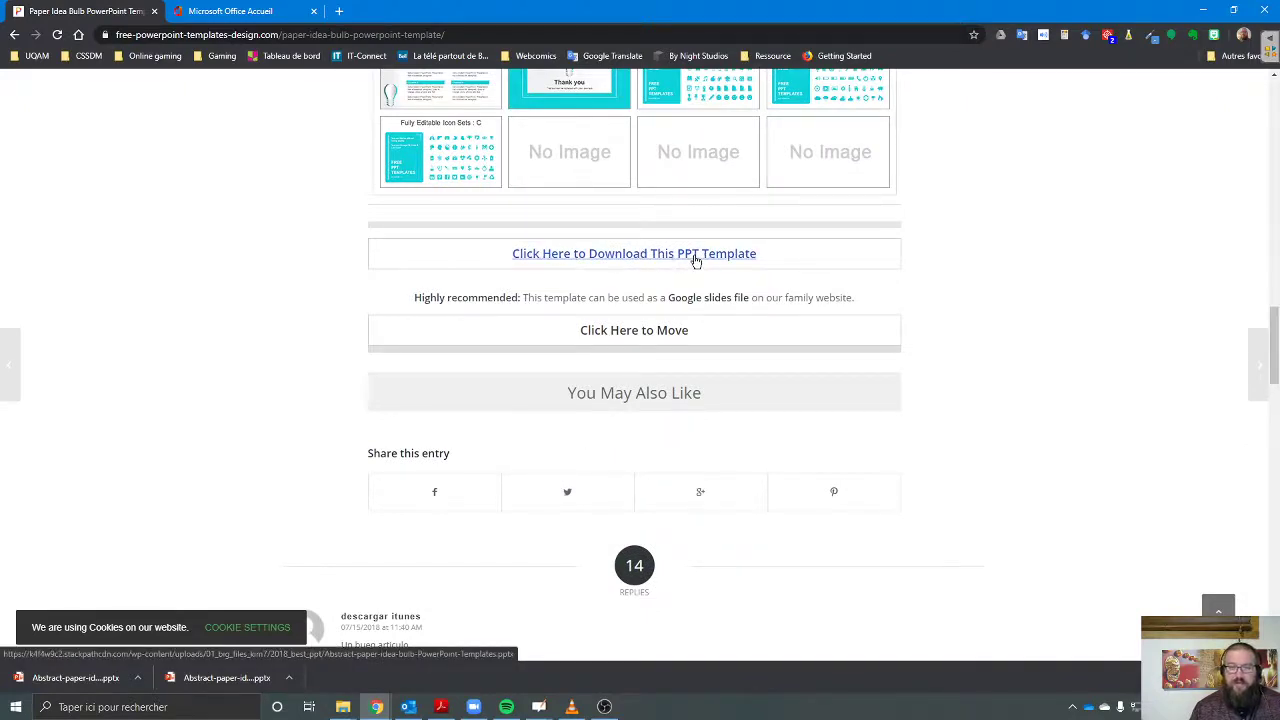
left_click(696, 256)
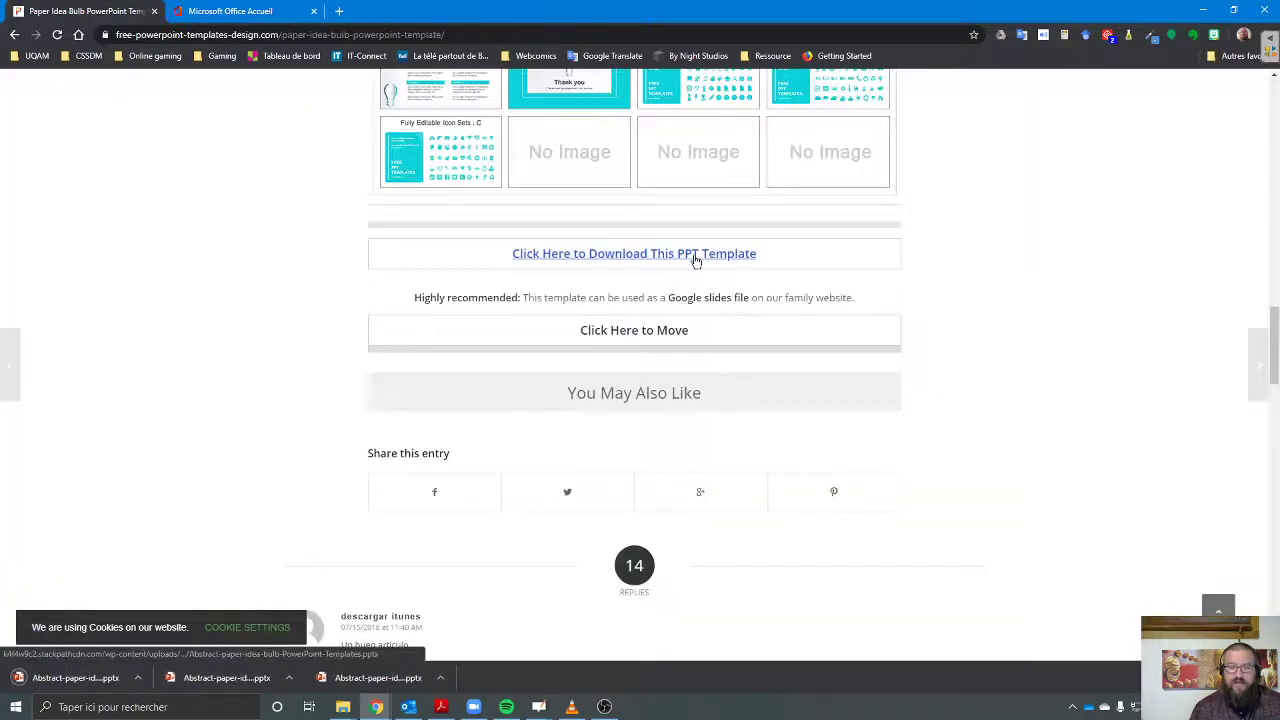
left_click(137, 677)
Step: Open the downloaded template in PowerPoint and enable editing
left_click(158, 592)
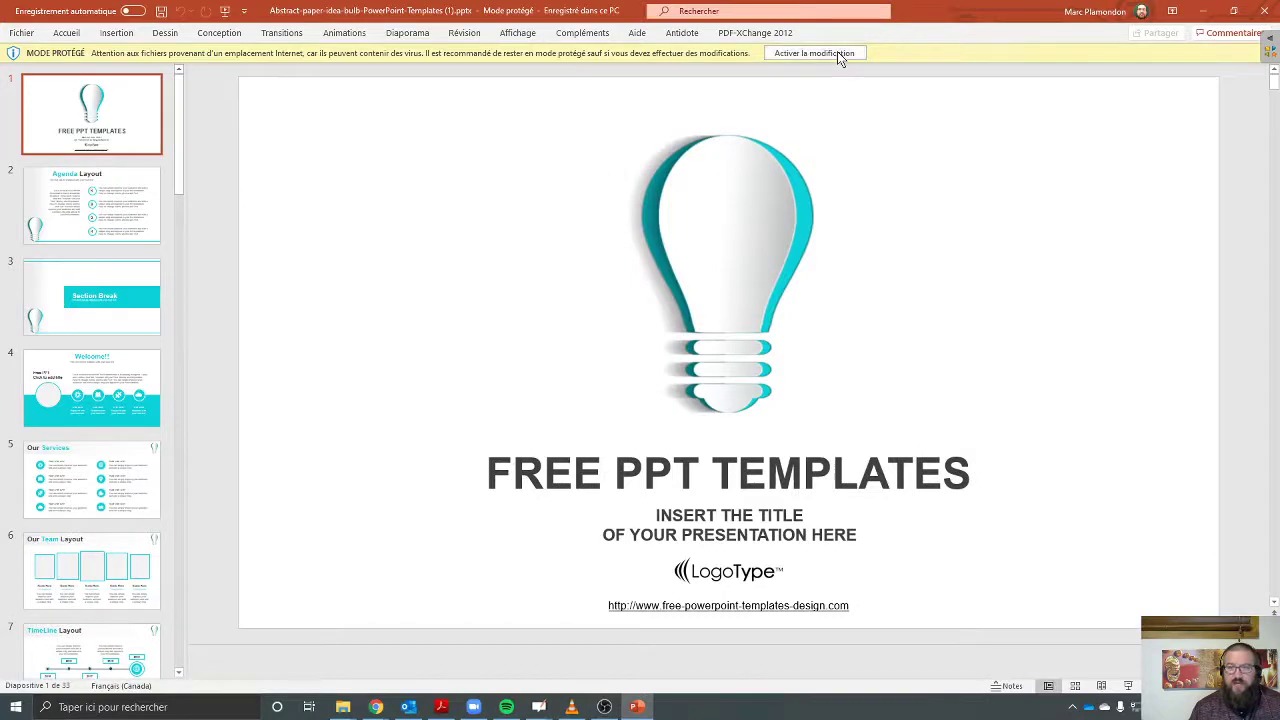
left_click(838, 53)
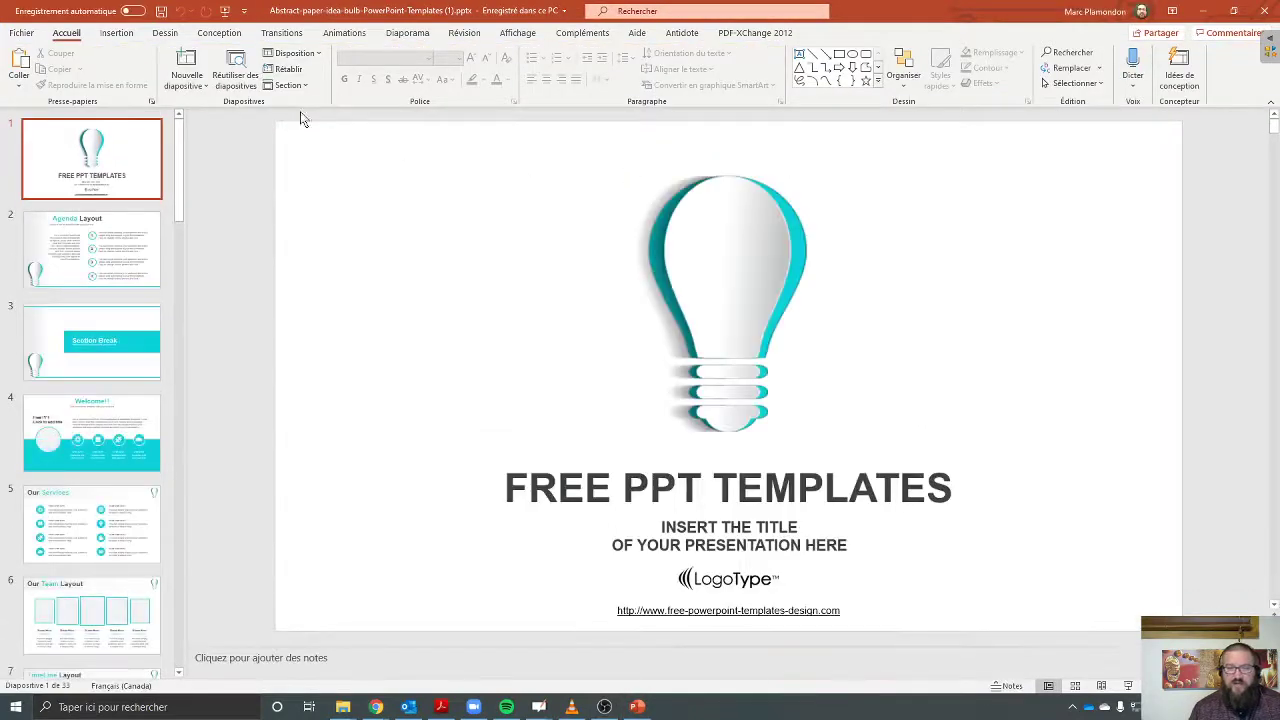
left_click(22, 33)
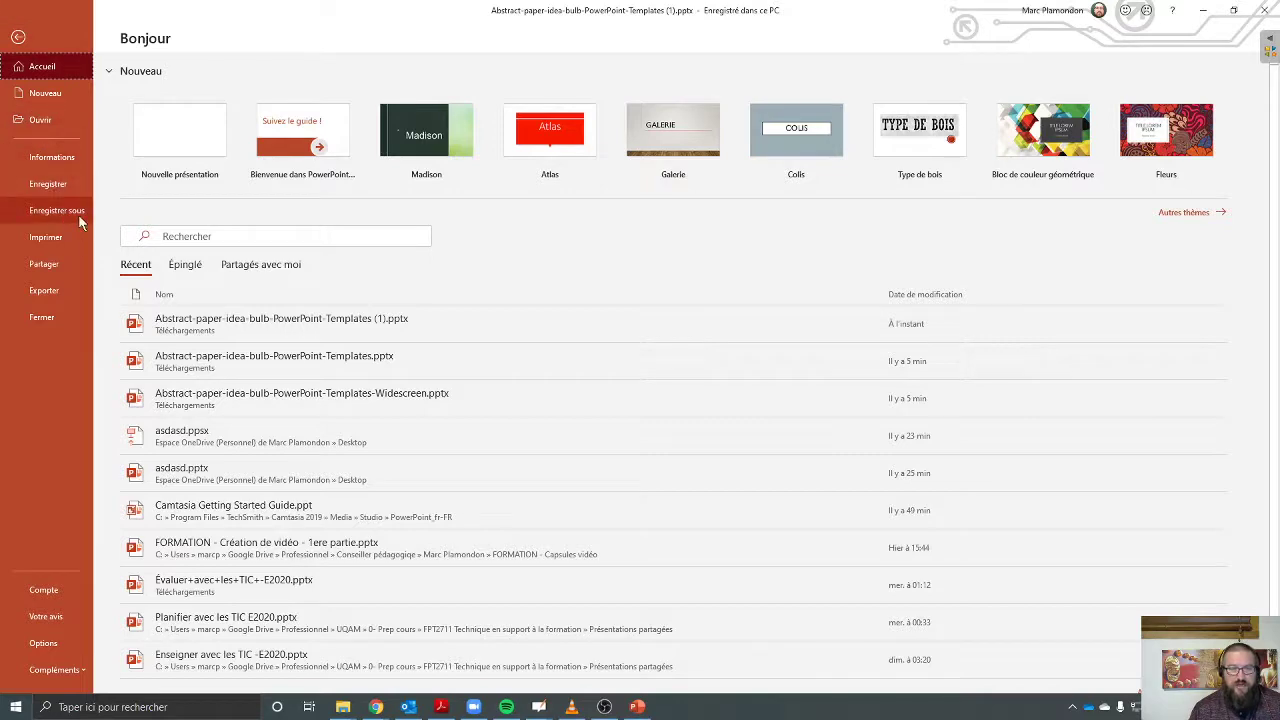
left_click(16, 37)
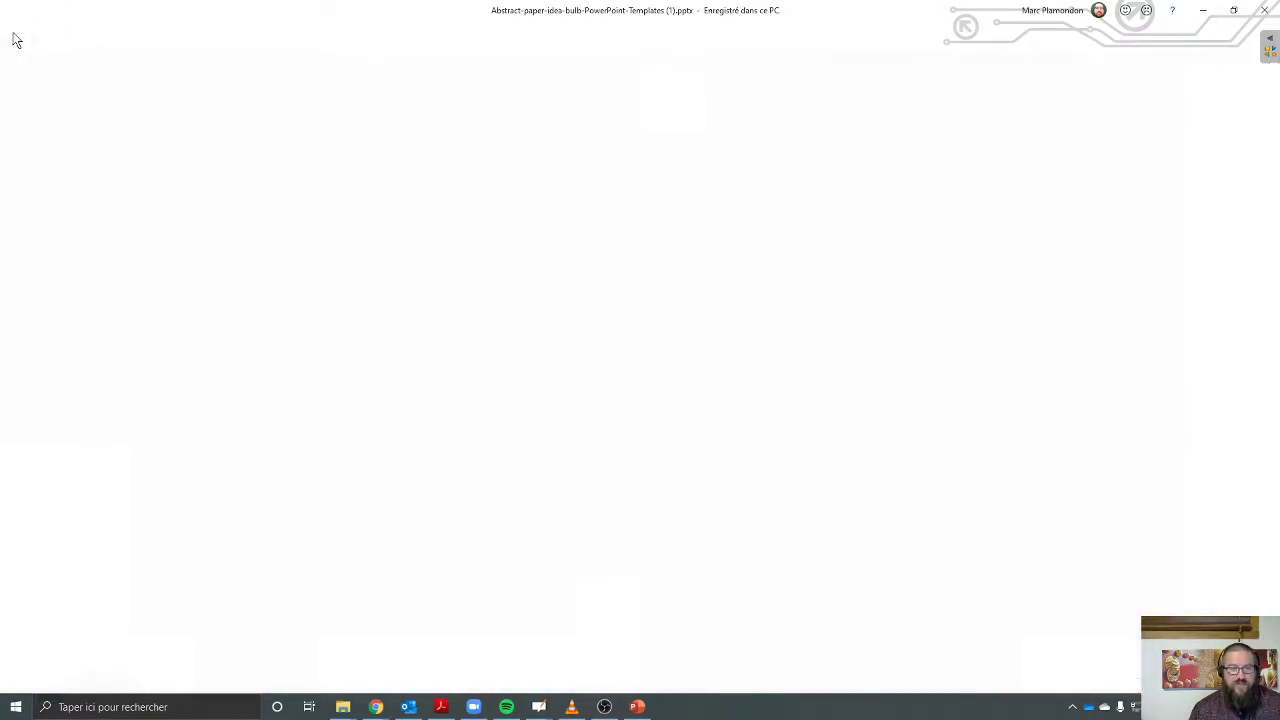
Step: Save it to This PC > Desktop as 'Ma présentation chouette.pptx'
left_click(29, 34)
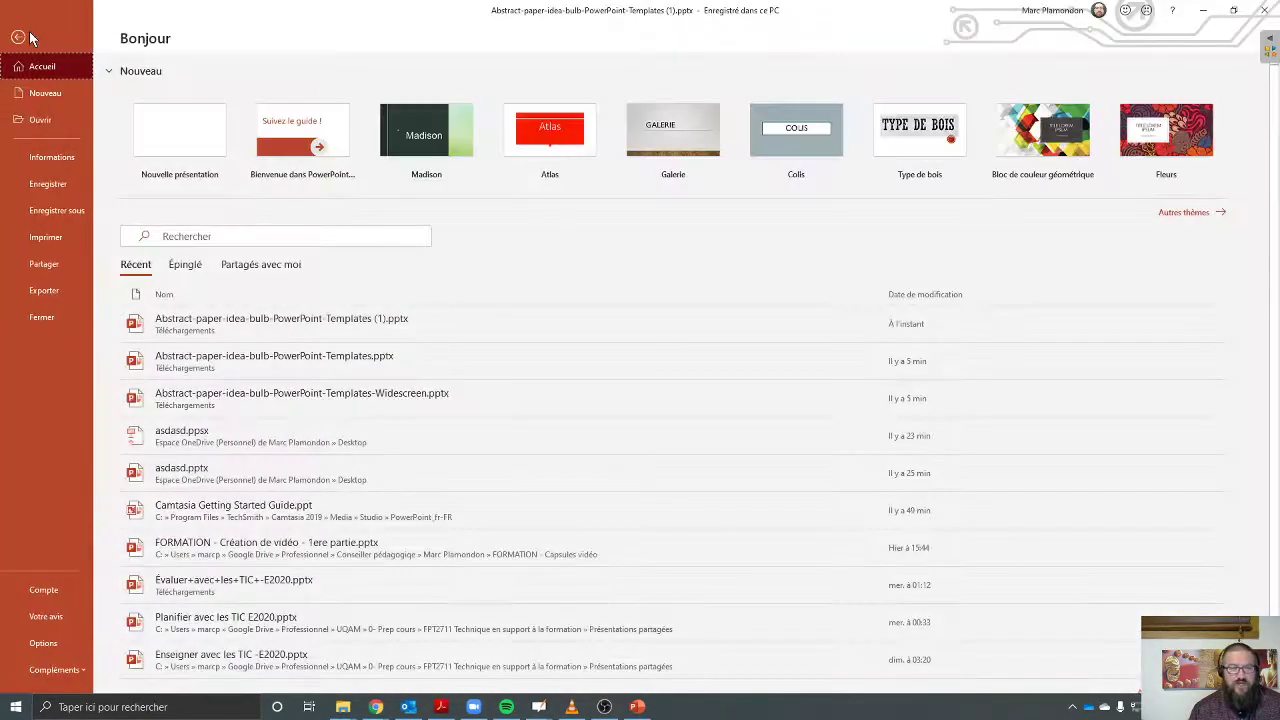
left_click(71, 213)
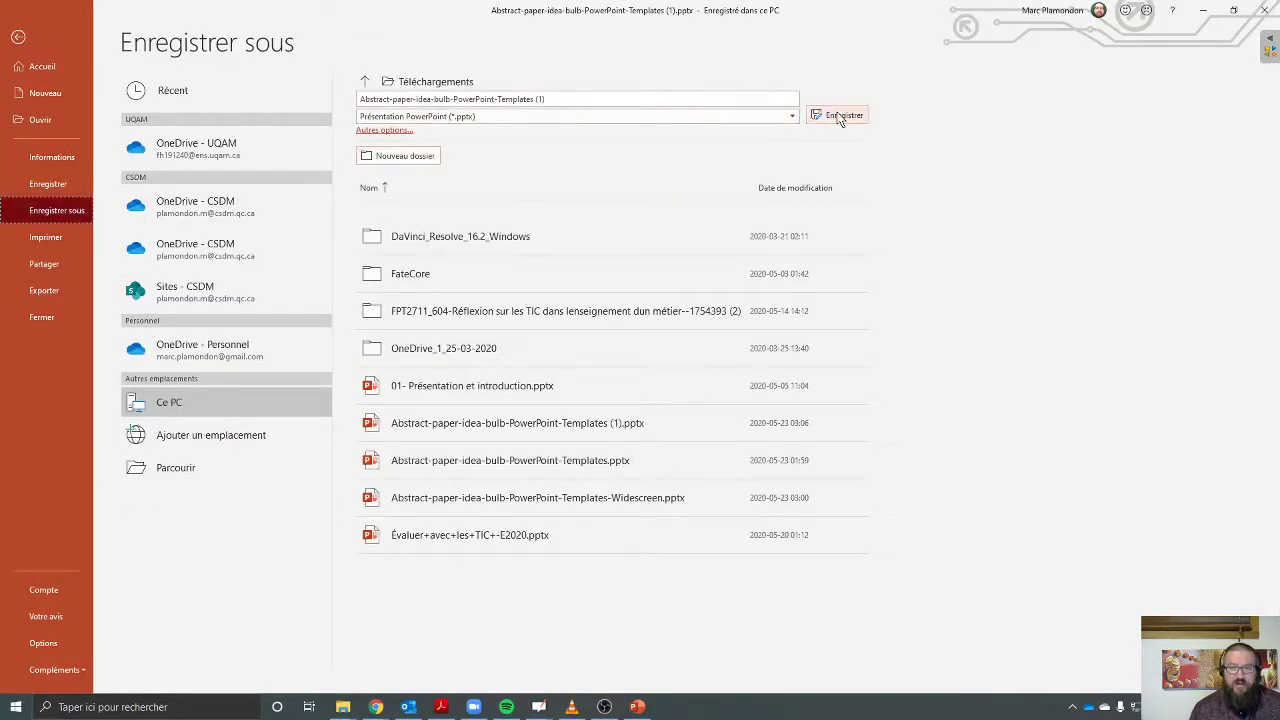
left_click(430, 84)
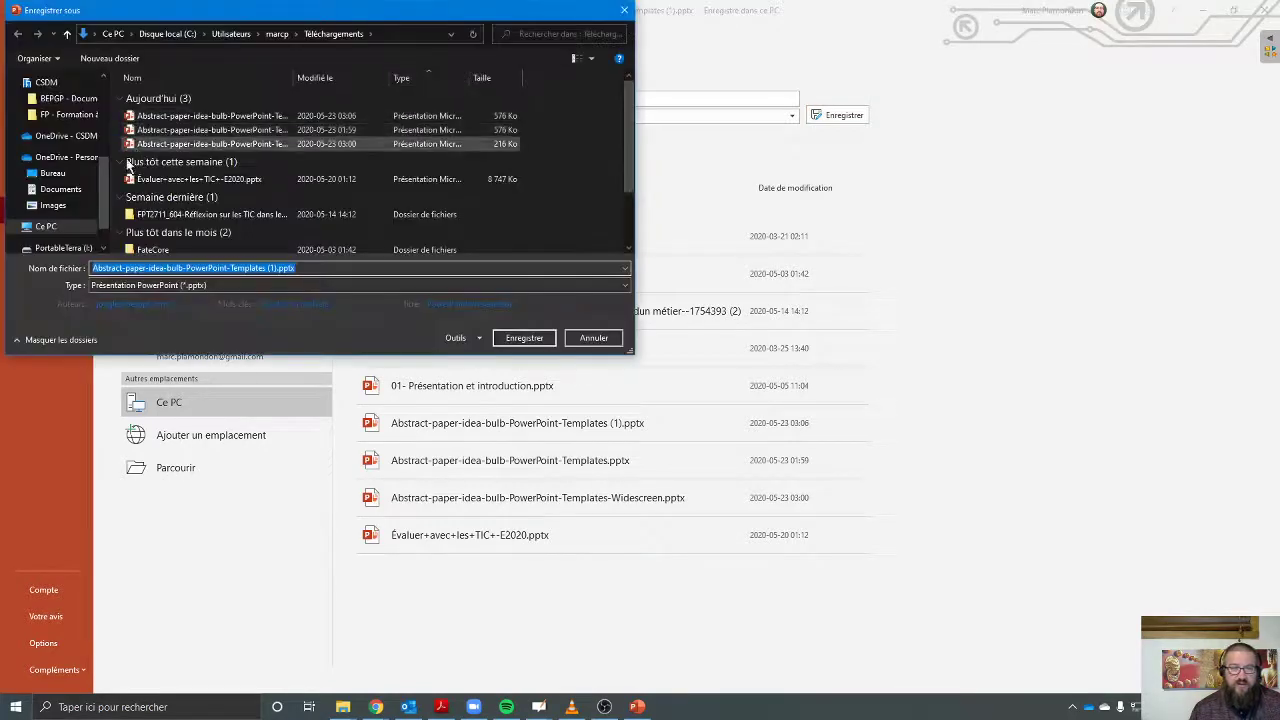
left_click(53, 173)
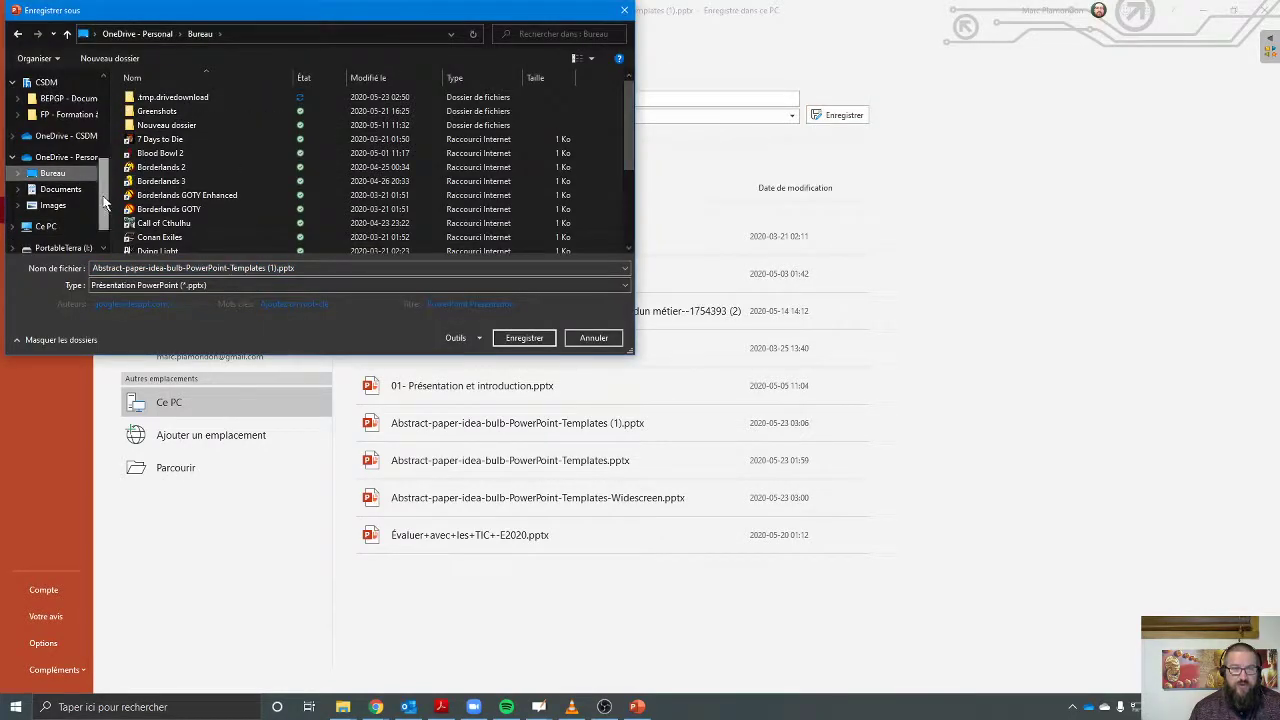
scroll(85, 215, "down", 1)
left_click(45, 189)
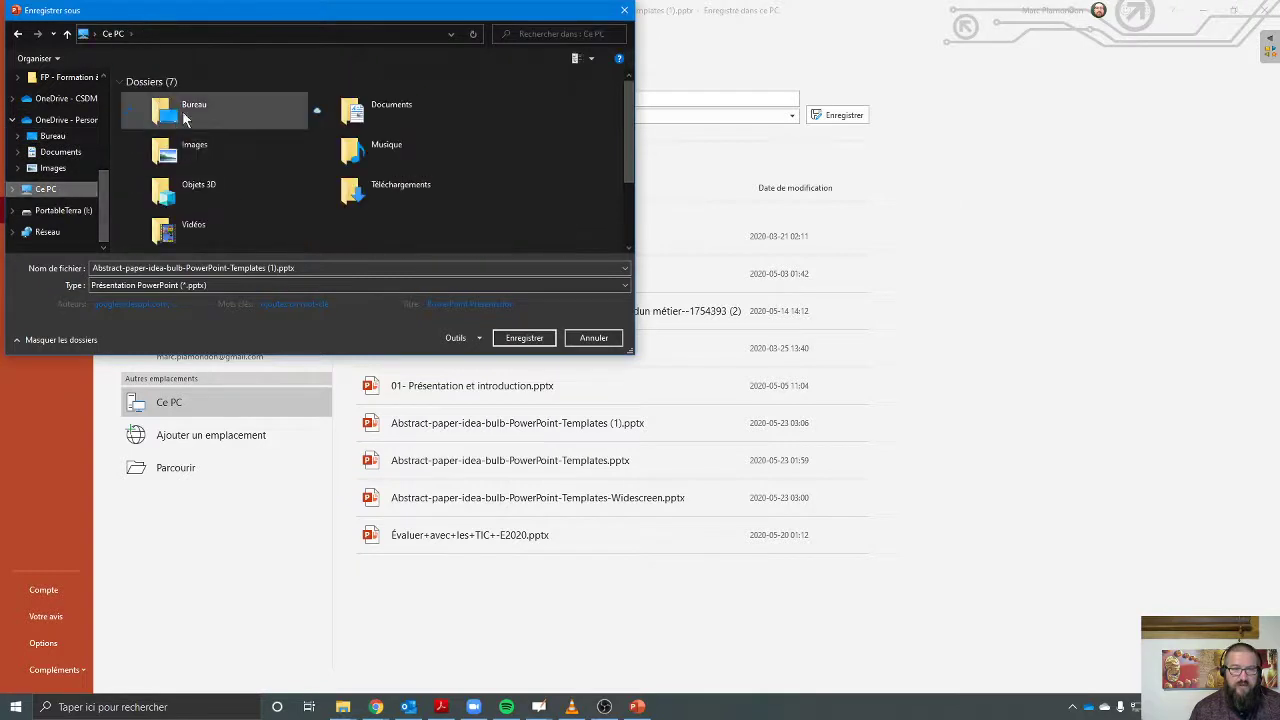
double_click(184, 117)
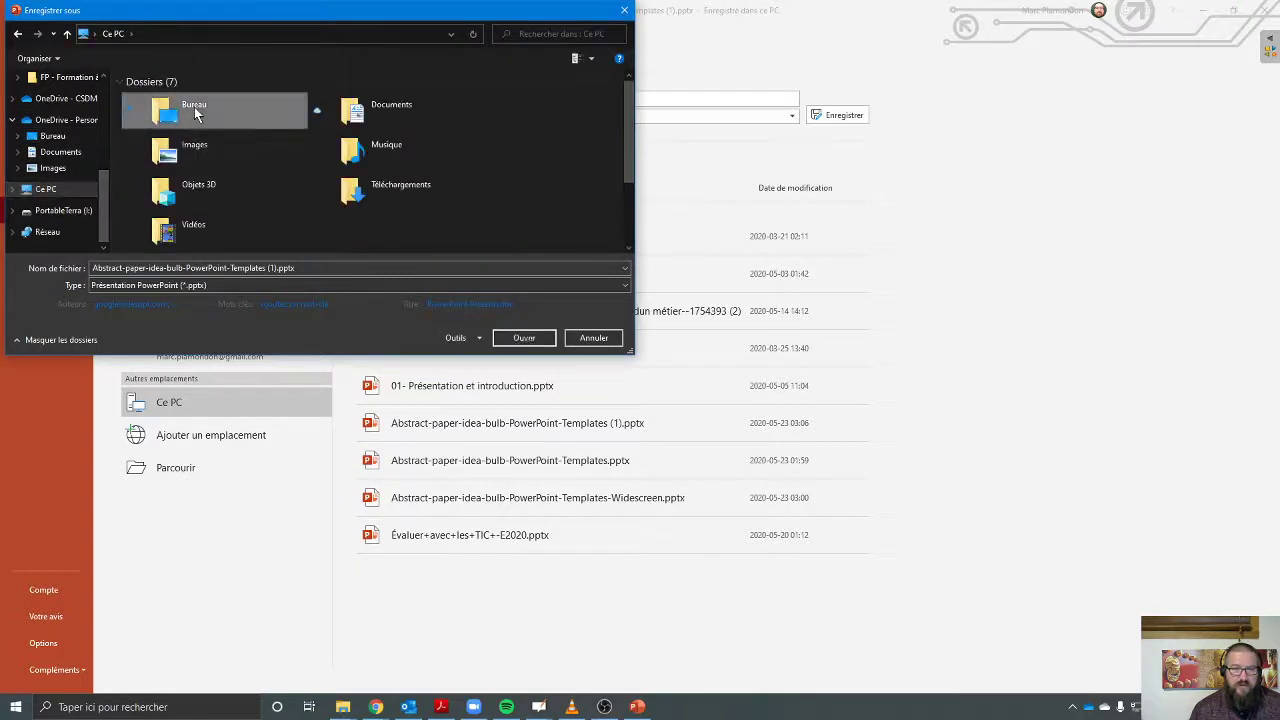
left_click(350, 268)
type("Ma présentation chouette")
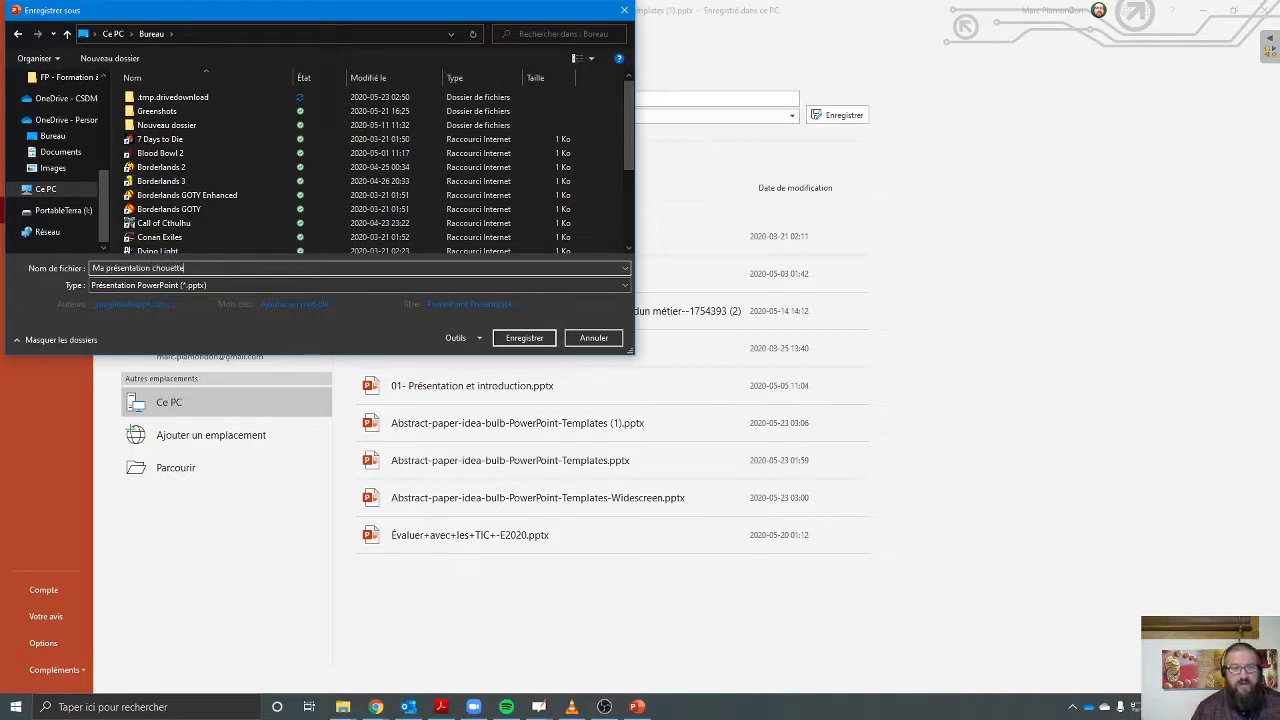
key("Return")
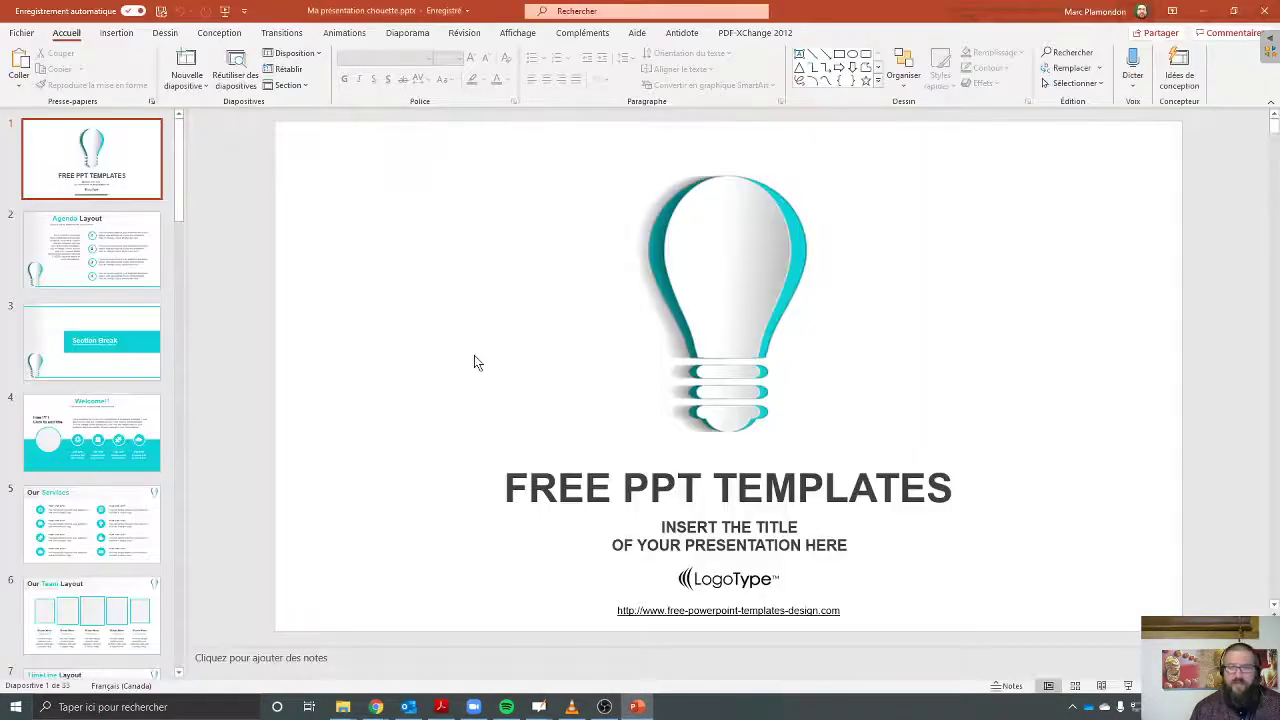
Step: Dismiss the save notice and browse the template's slides, ending back on the title slide
left_click(456, 118)
left_click(68, 253)
left_click(94, 378)
left_click(94, 440)
scroll(94, 440, "down", 2)
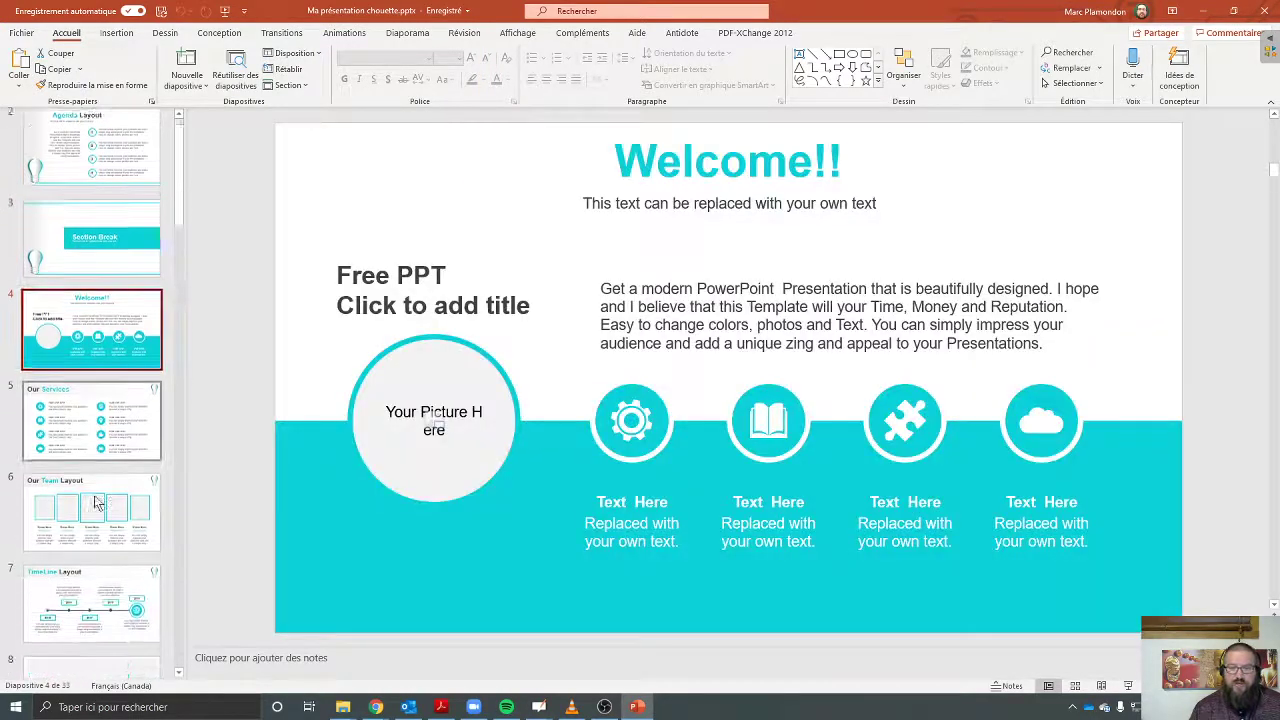
left_click(94, 388)
left_click(98, 480)
left_click(94, 568)
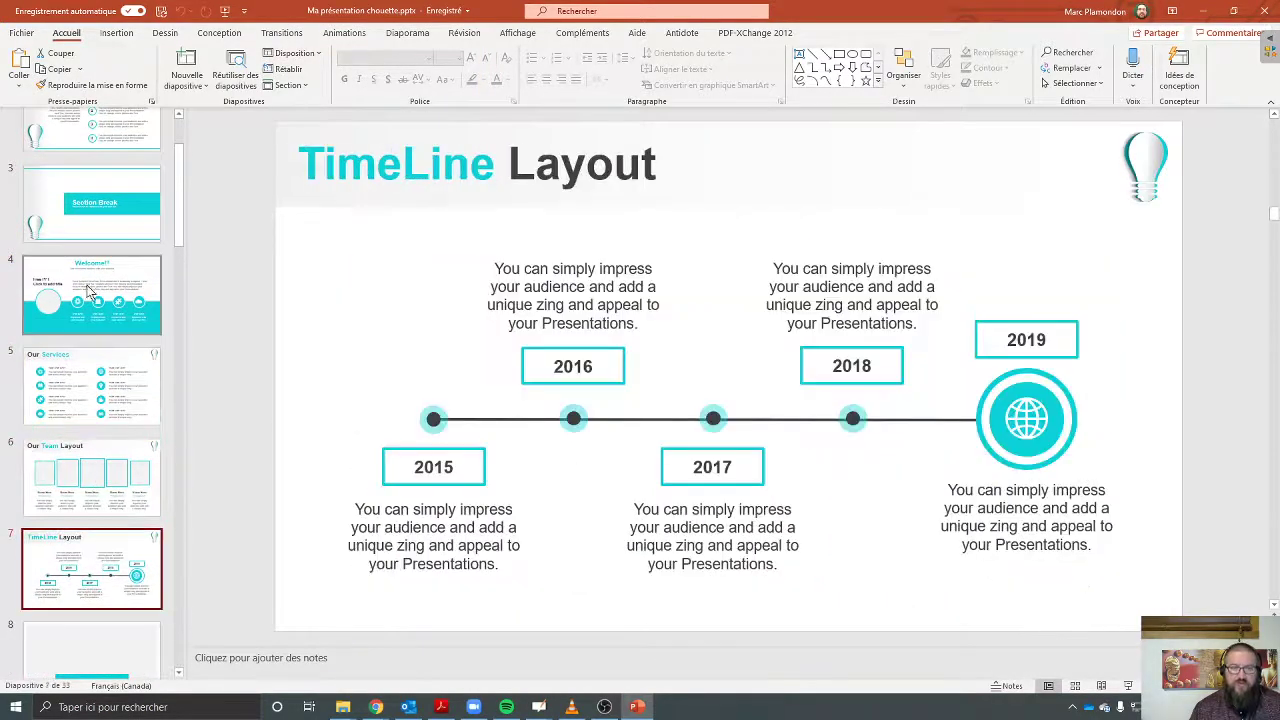
scroll(86, 300, "up", 3)
left_click(90, 158)
Step: Replace the 'FREE PPT TEMPLATES' title with 'Ma présentation'
left_click(557, 487)
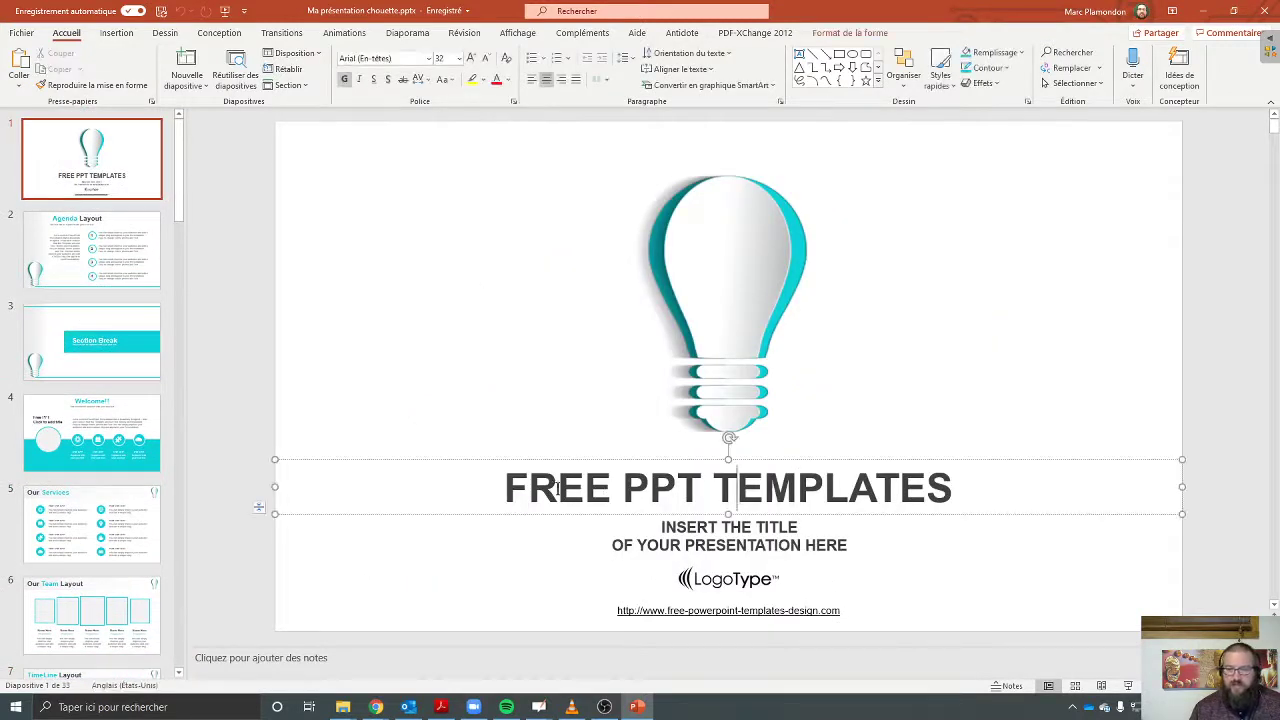
key("Home")
key("shift+Right")
left_click(948, 487, "shift")
type("Ma")
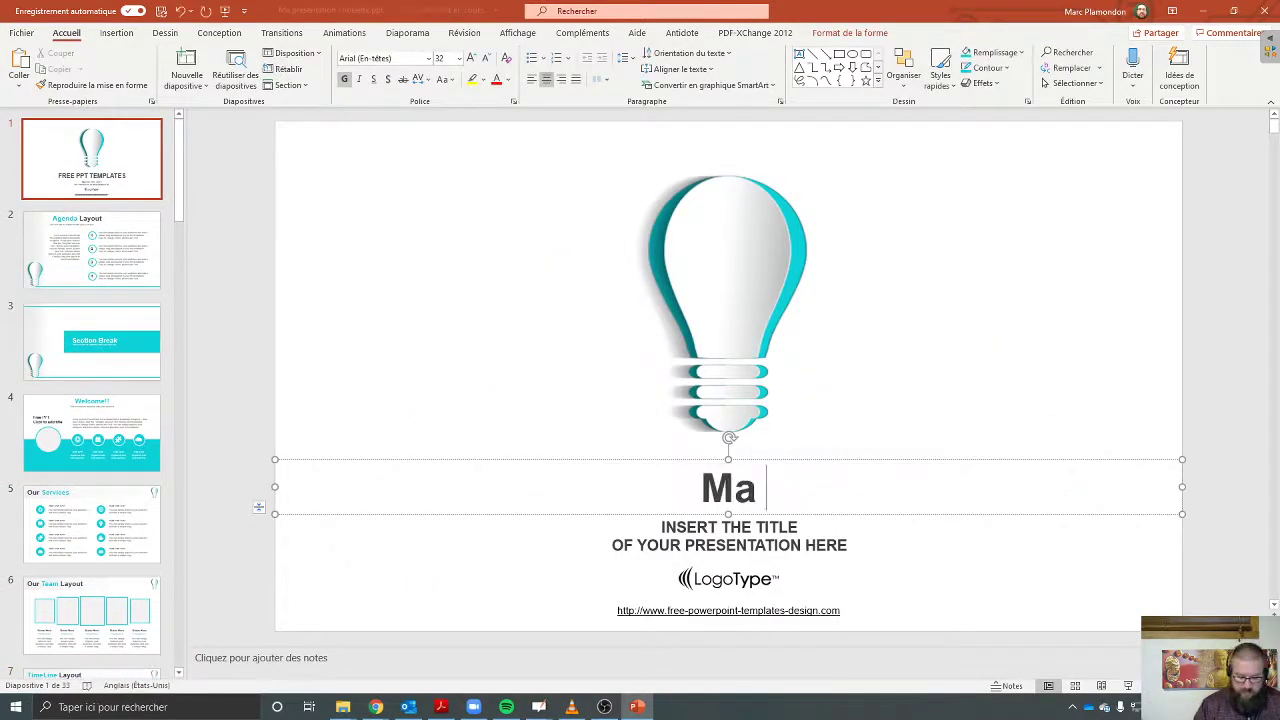
type(" présentation")
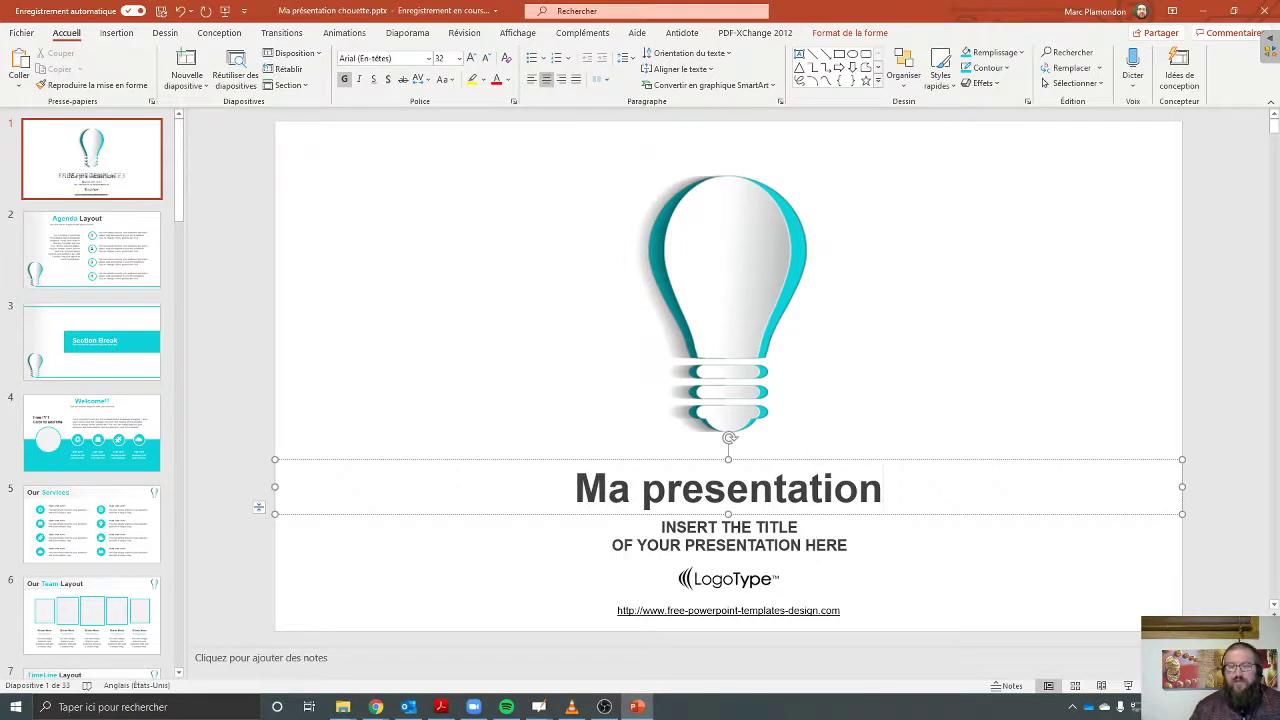
Step: Change the placeholder subtitle to 'Introduction à PowerPoint'
left_click(916, 548)
left_click(667, 530, "shift")
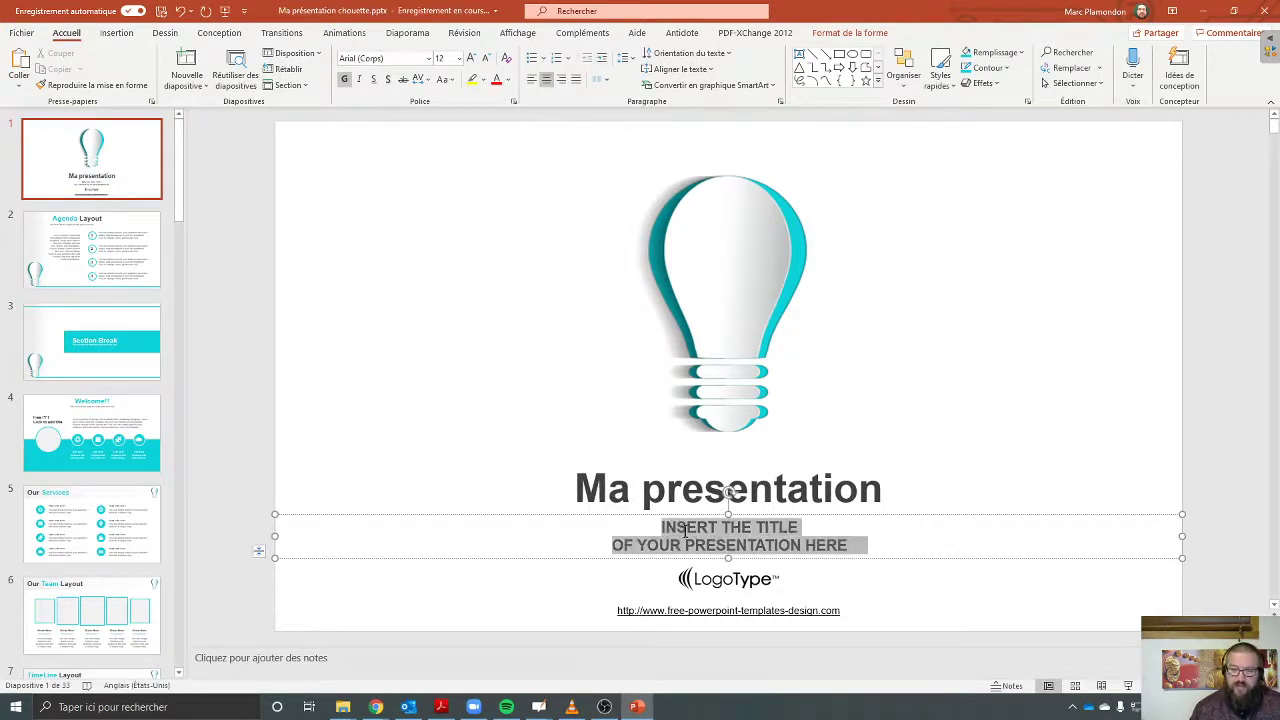
key("BackSpace")
type("Introduyc")
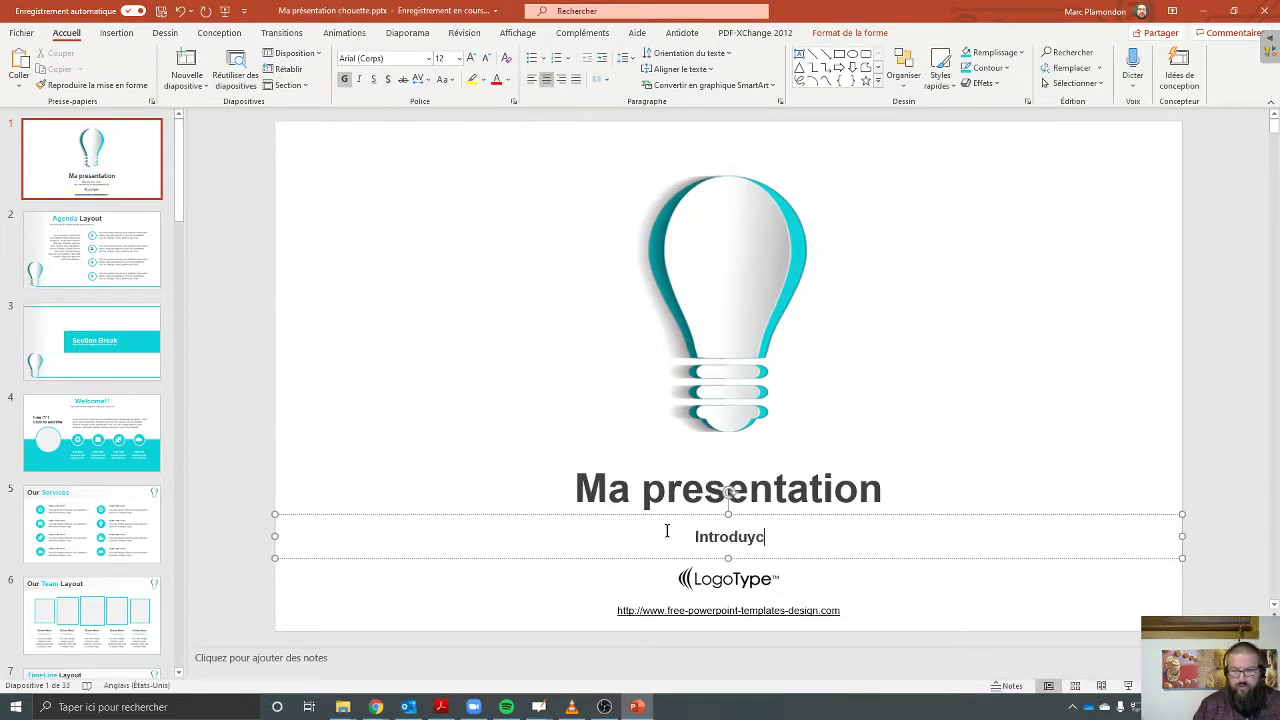
key("BackSpace")
key("BackSpace")
key("BackSpace")
type("tion")
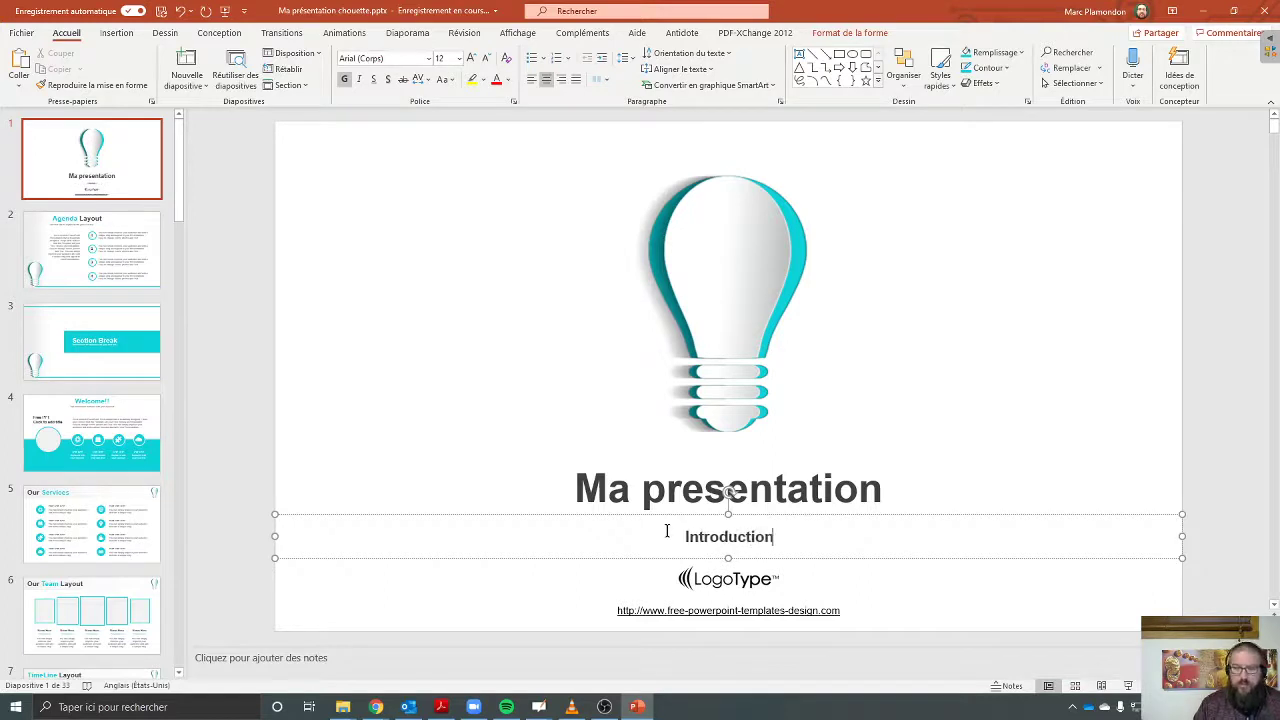
type(" à Power")
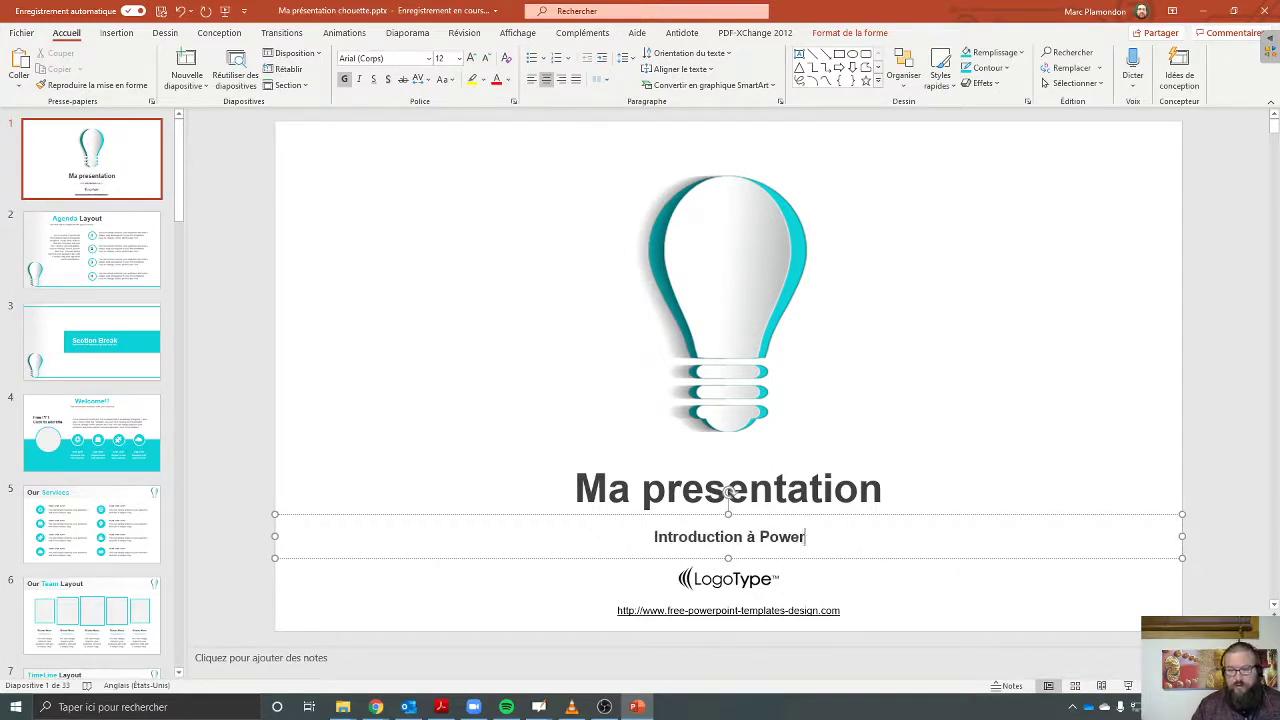
type("Point")
Step: Delete the LogoType image, leaving the website address box unchanged
left_click(752, 579)
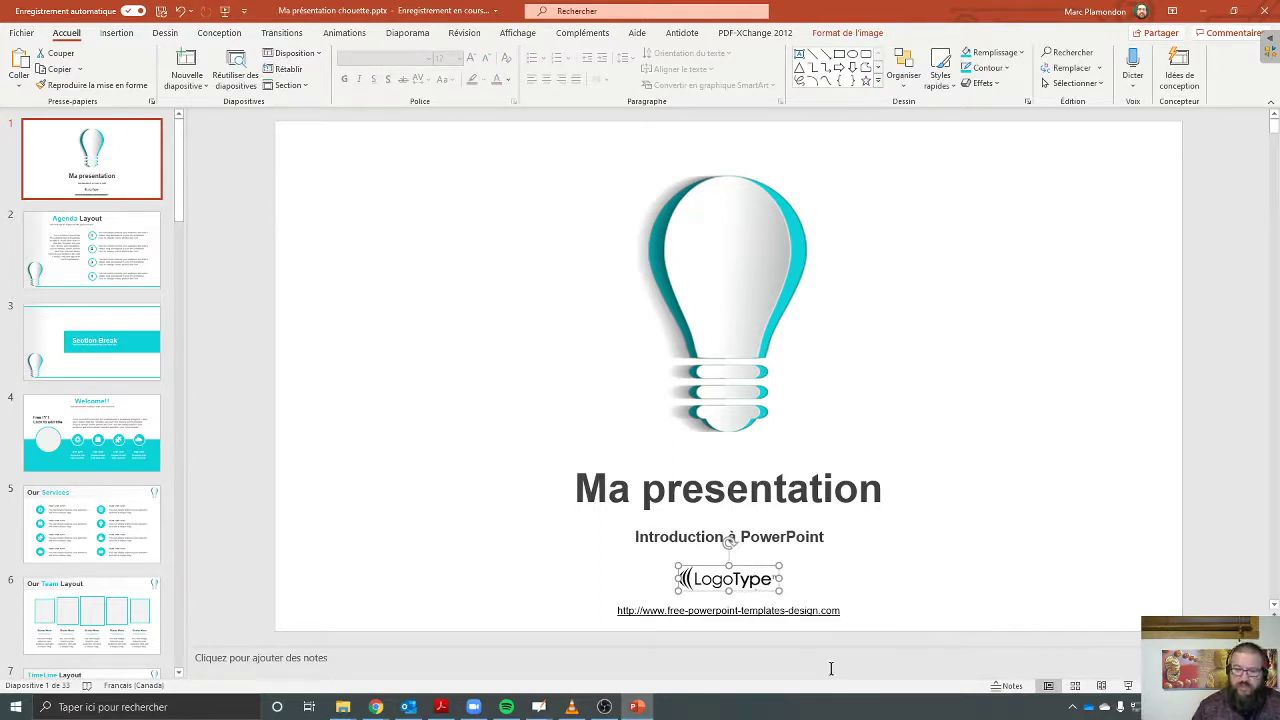
key("Delete")
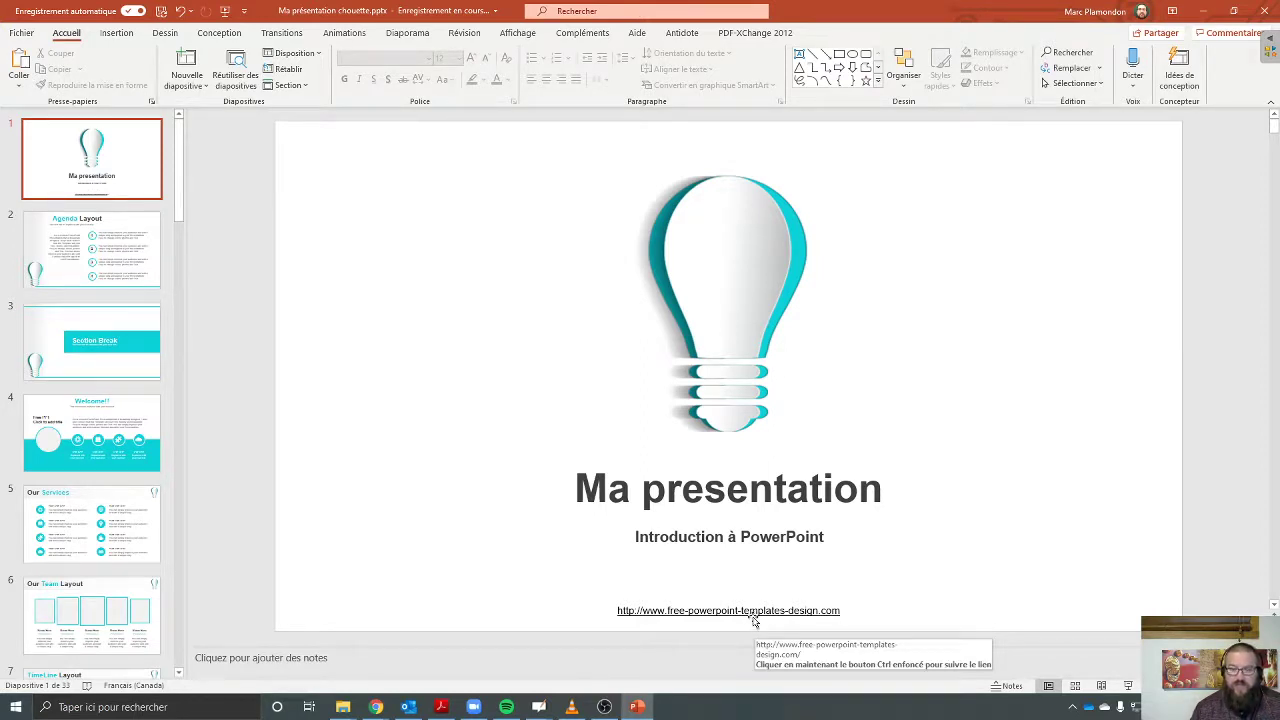
left_click(756, 611)
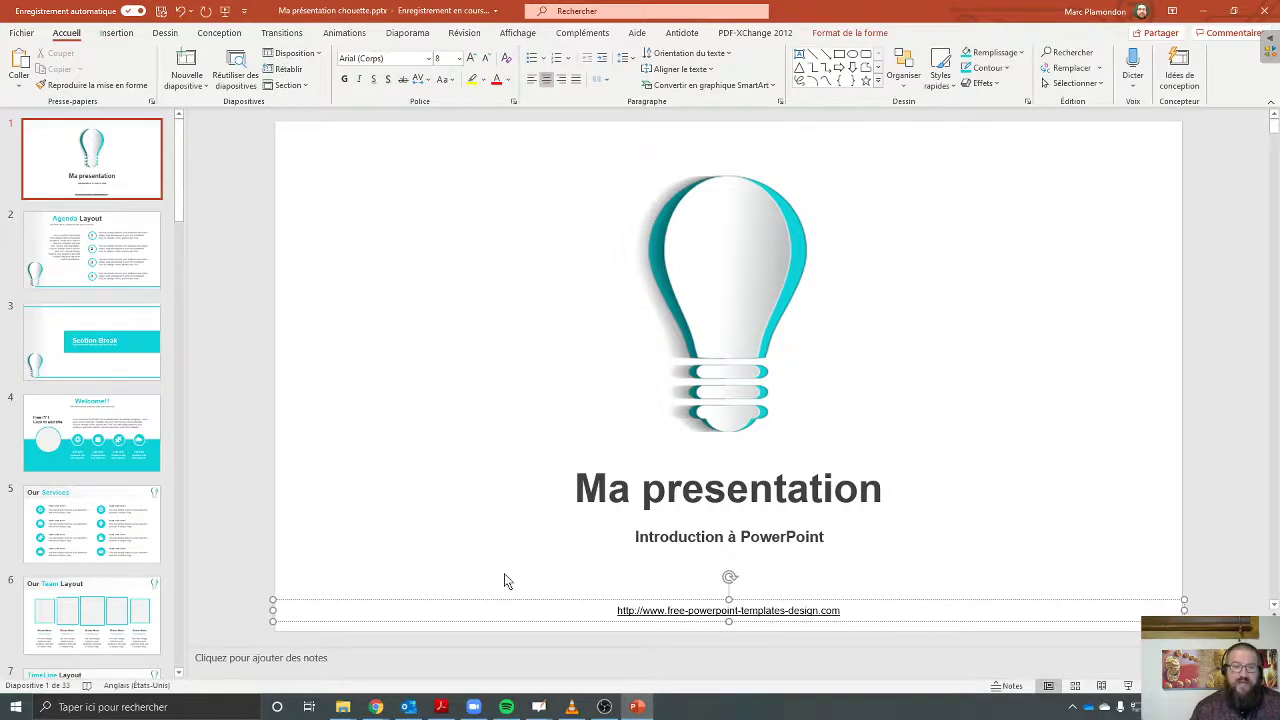
left_click(685, 603)
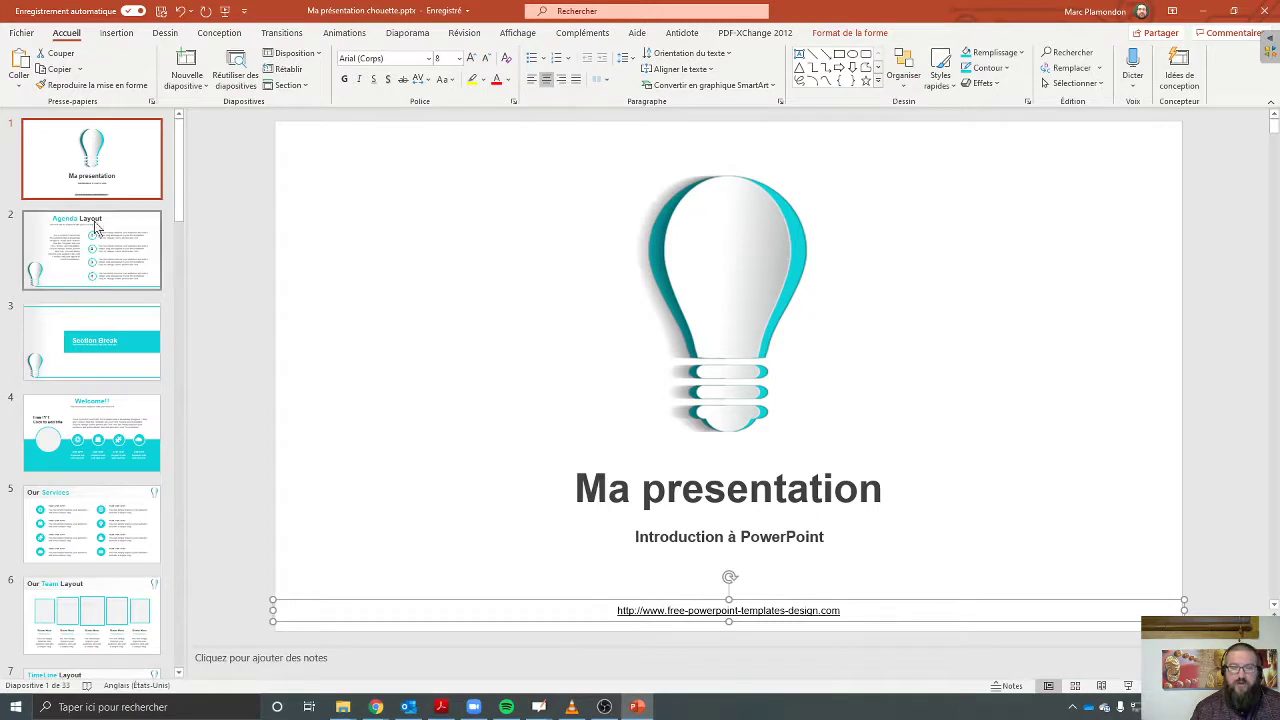
left_click(840, 583)
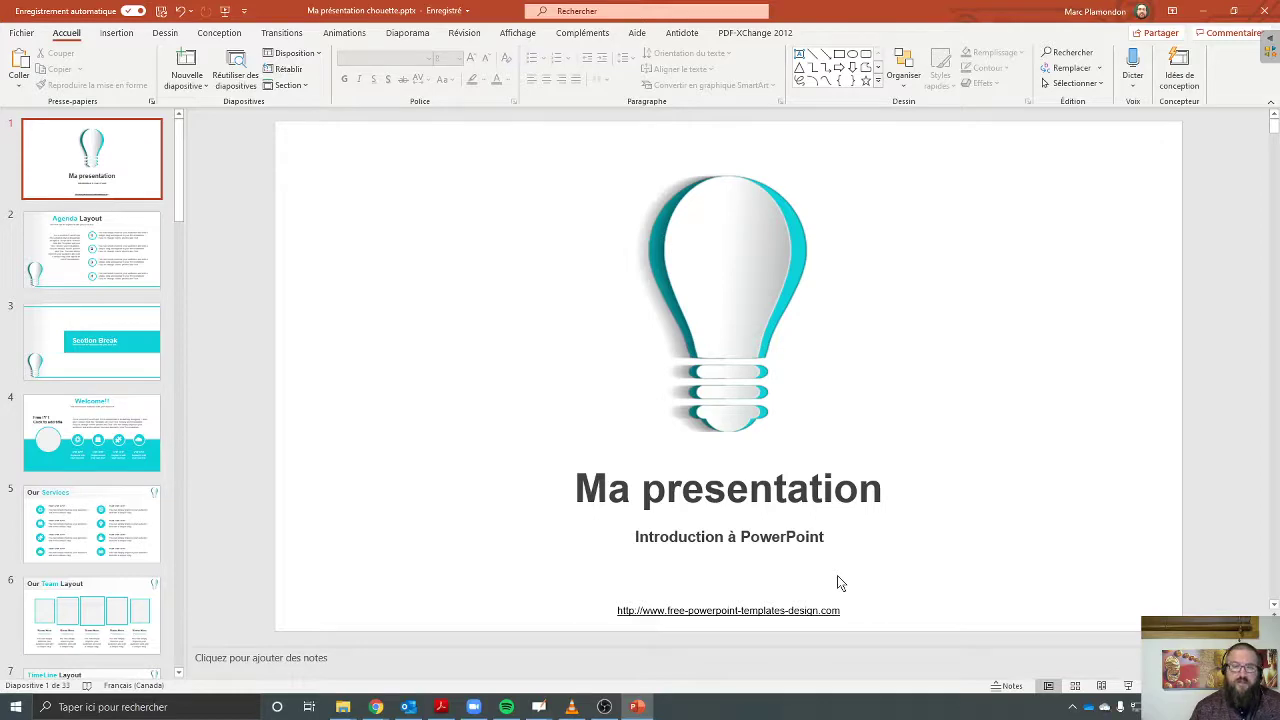
Step: Replace 'Agenda' in slide 2's title with 'Plan de la'
left_click(94, 249)
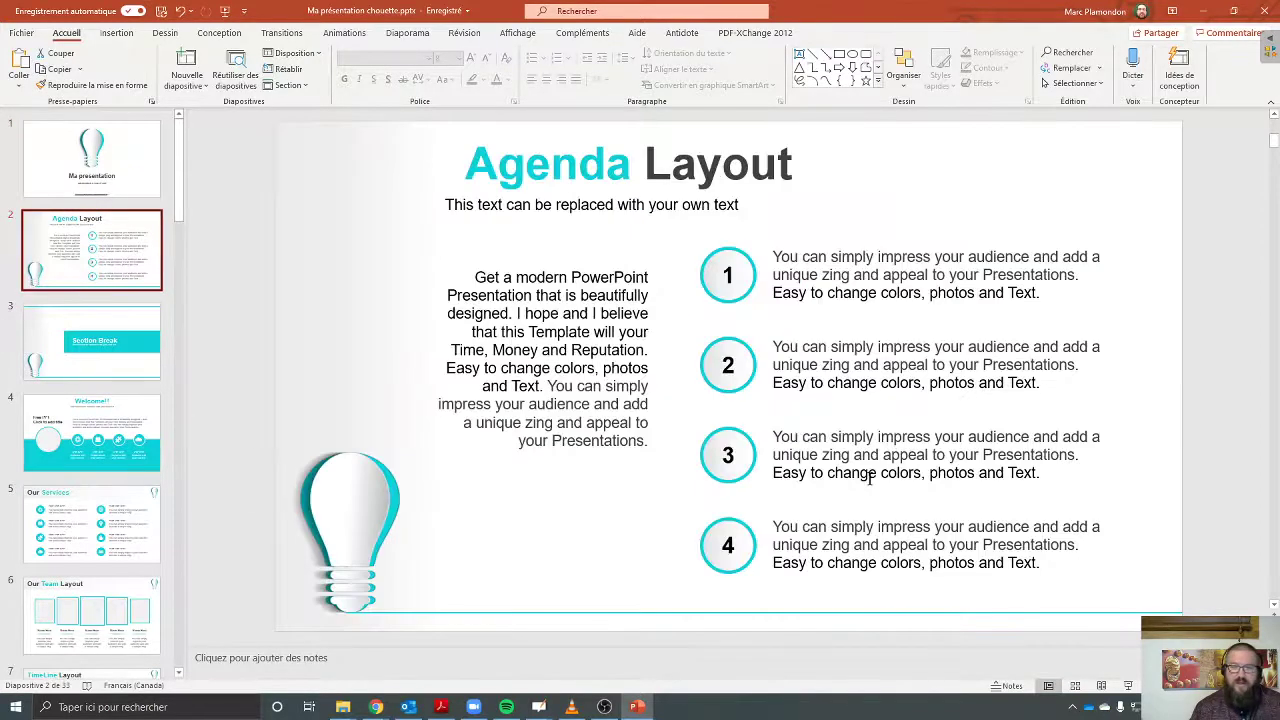
left_click(609, 170)
left_click_drag(621, 168, 483, 170)
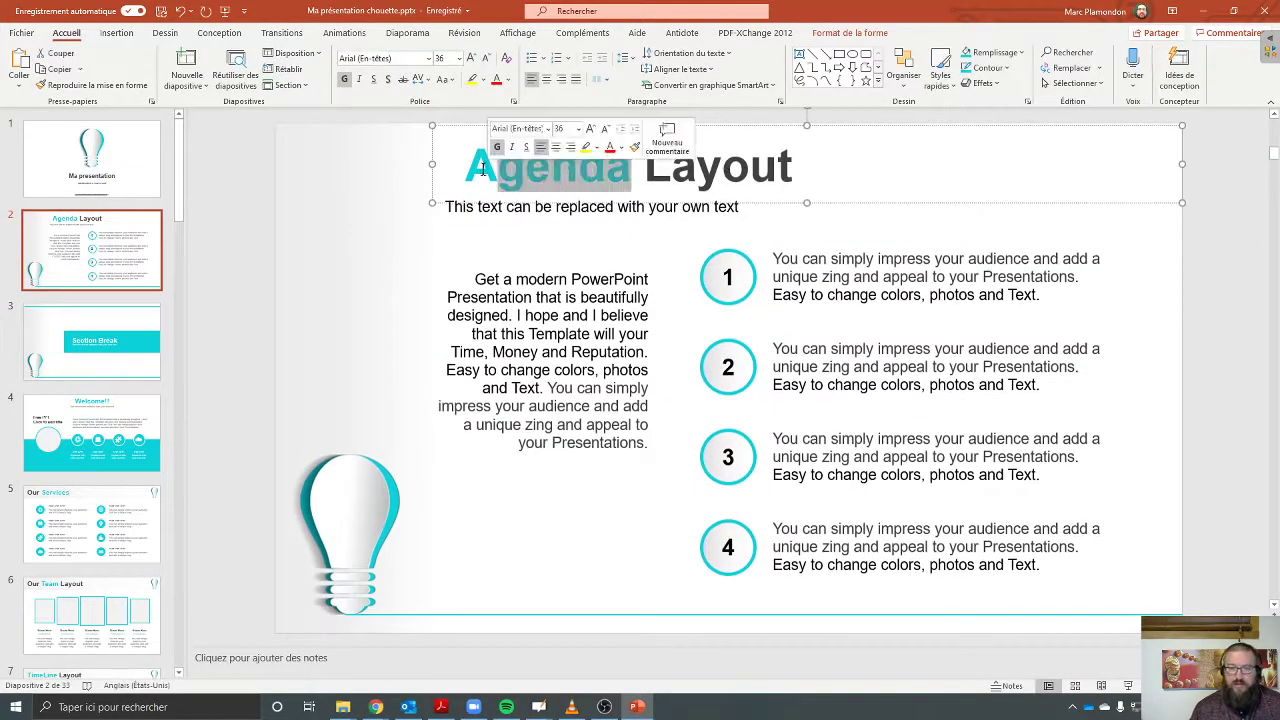
key("BackSpace")
key("BackSpace")
type("Pla")
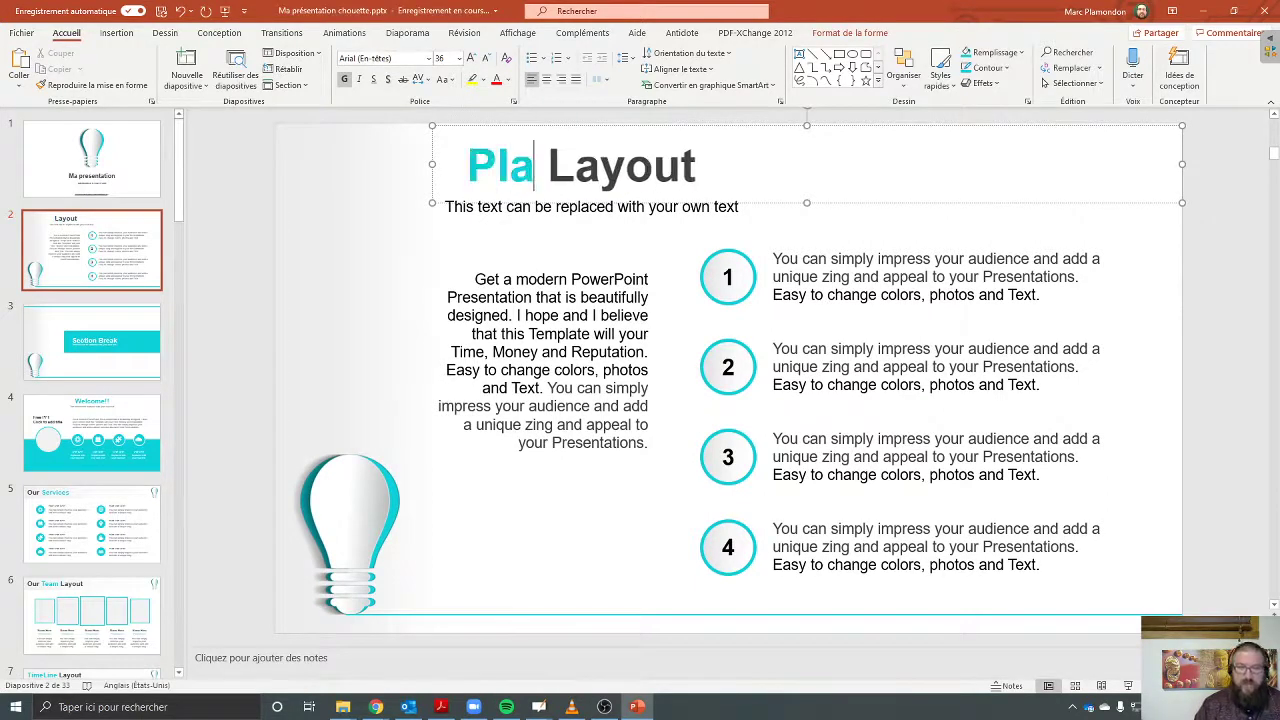
type("n de ")
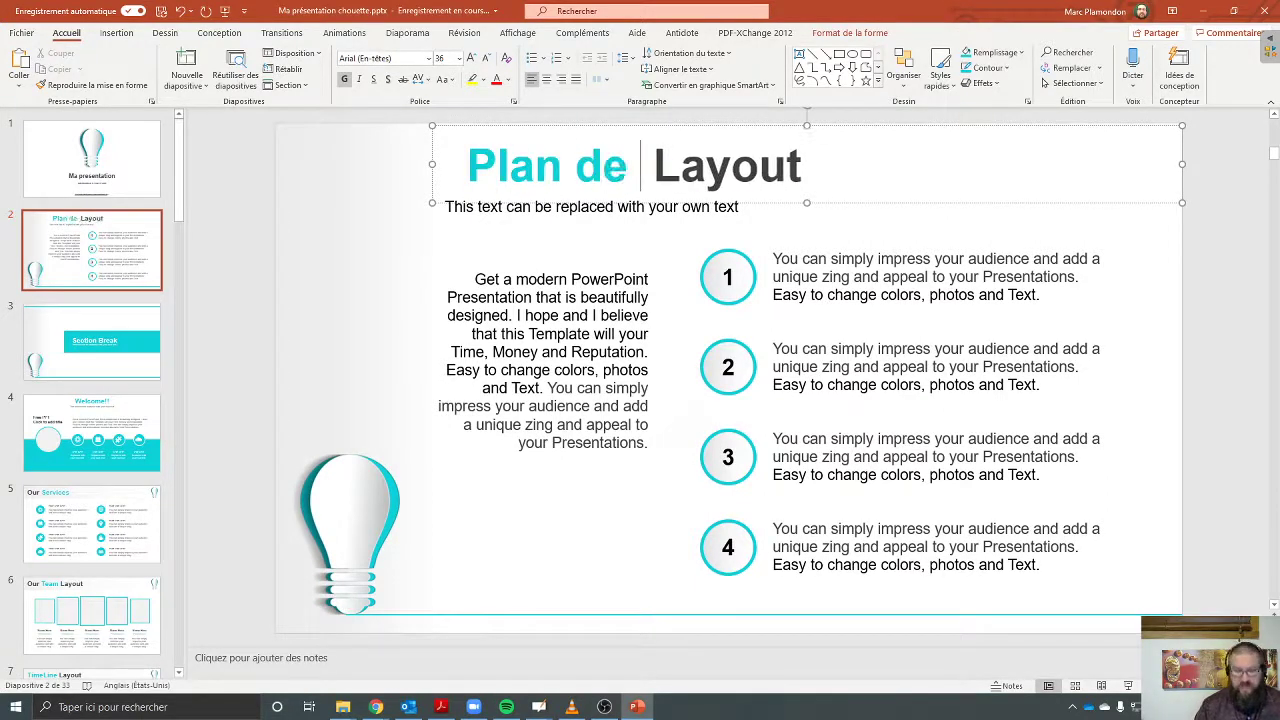
type(";a")
key("BackSpace")
key("BackSpace")
type("la")
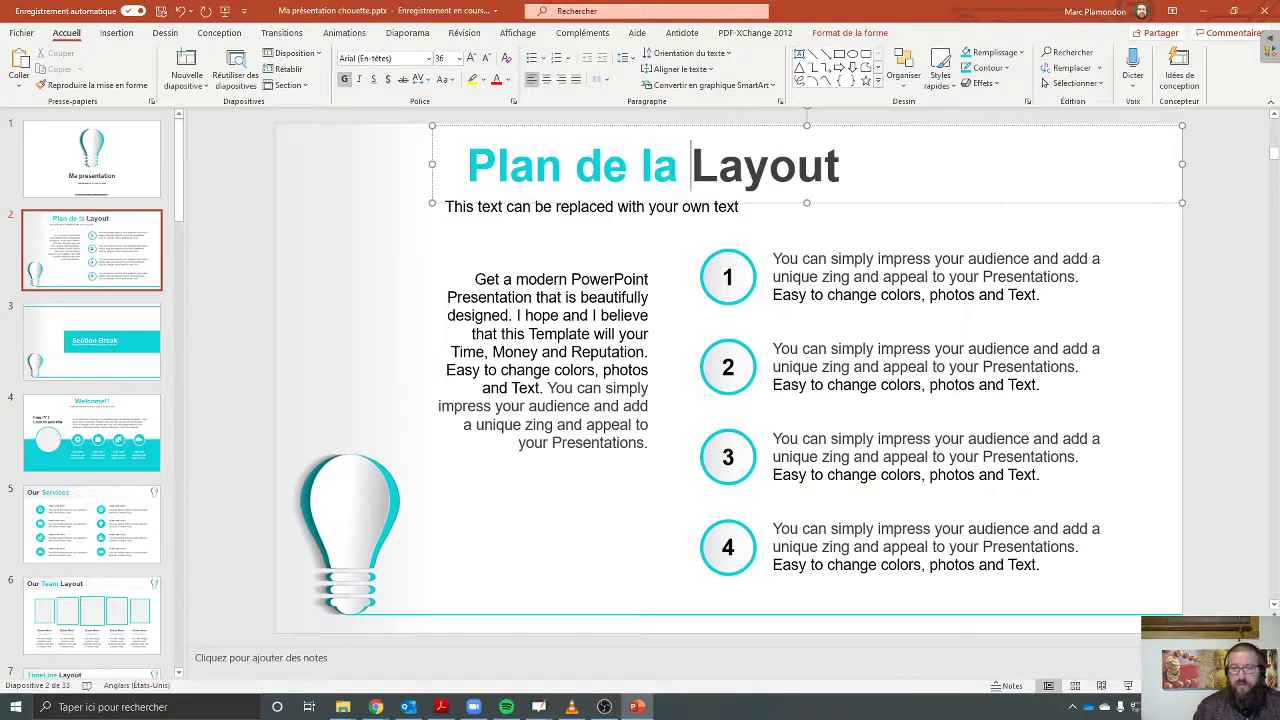
Step: Replace 'Layout' with a lowercase 'présentation' so the title reads 'Plan de la présentation'
key("shift+End")
type("Présen")
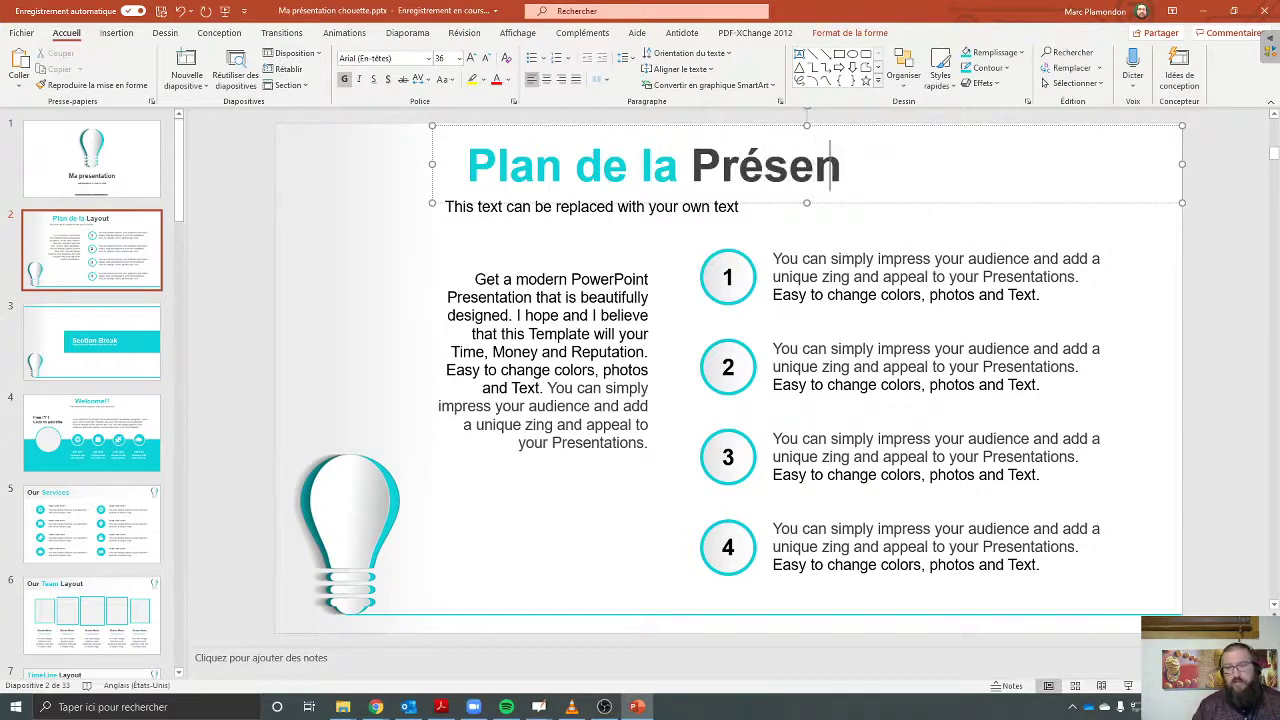
type("tation")
left_click(690, 165)
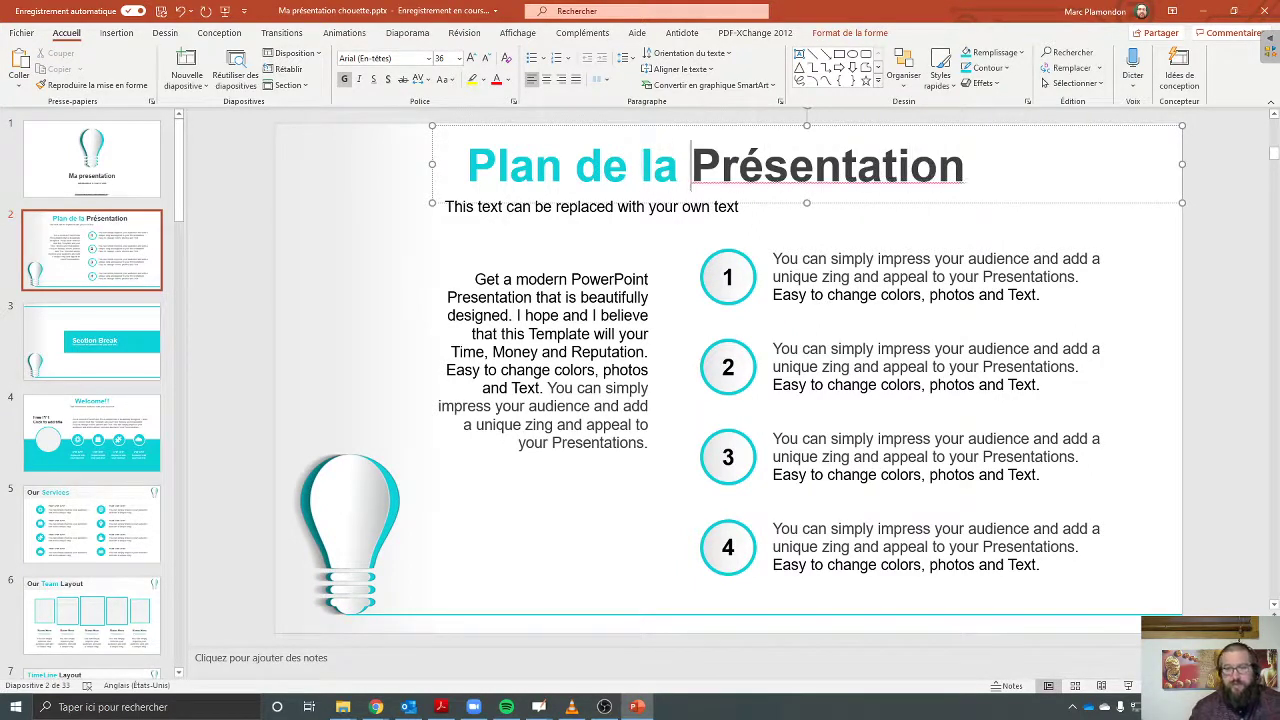
key("Delete")
type("p")
left_click(576, 386)
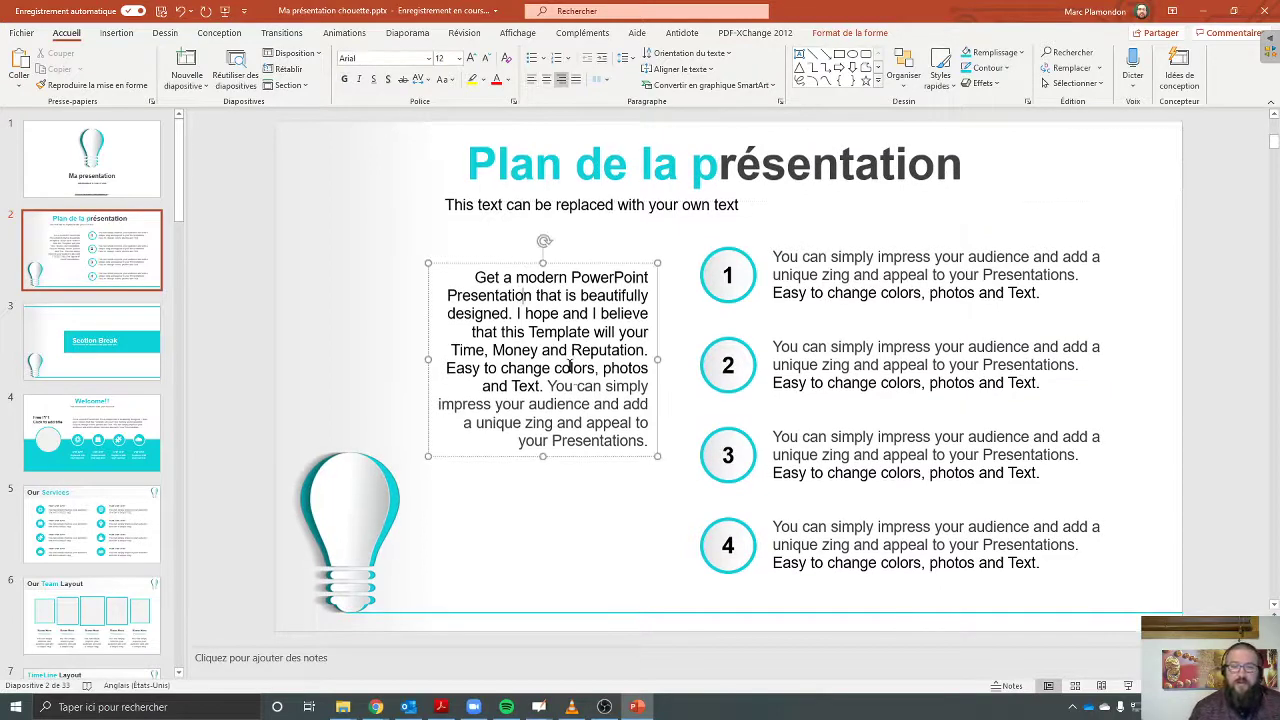
triple_click(637, 442)
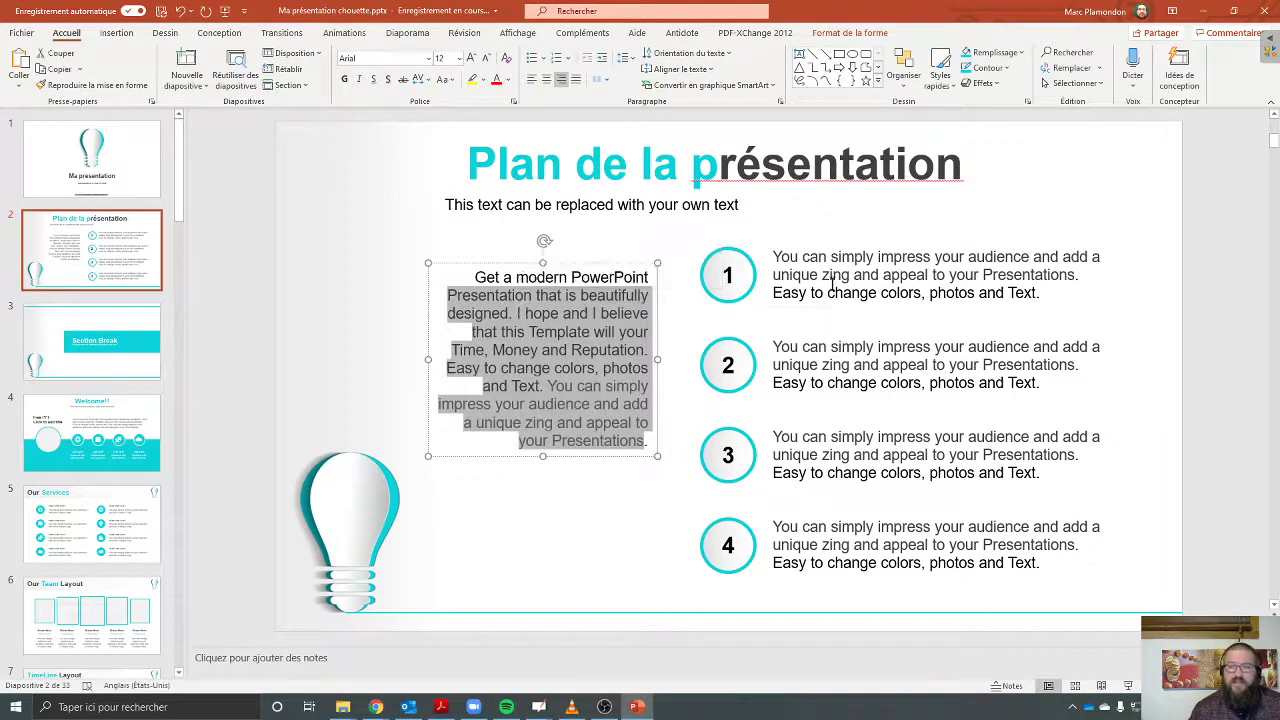
left_click(832, 275)
Step: Rename slide 3's 'Section Break' title to 'Section Intro'
left_click(76, 349)
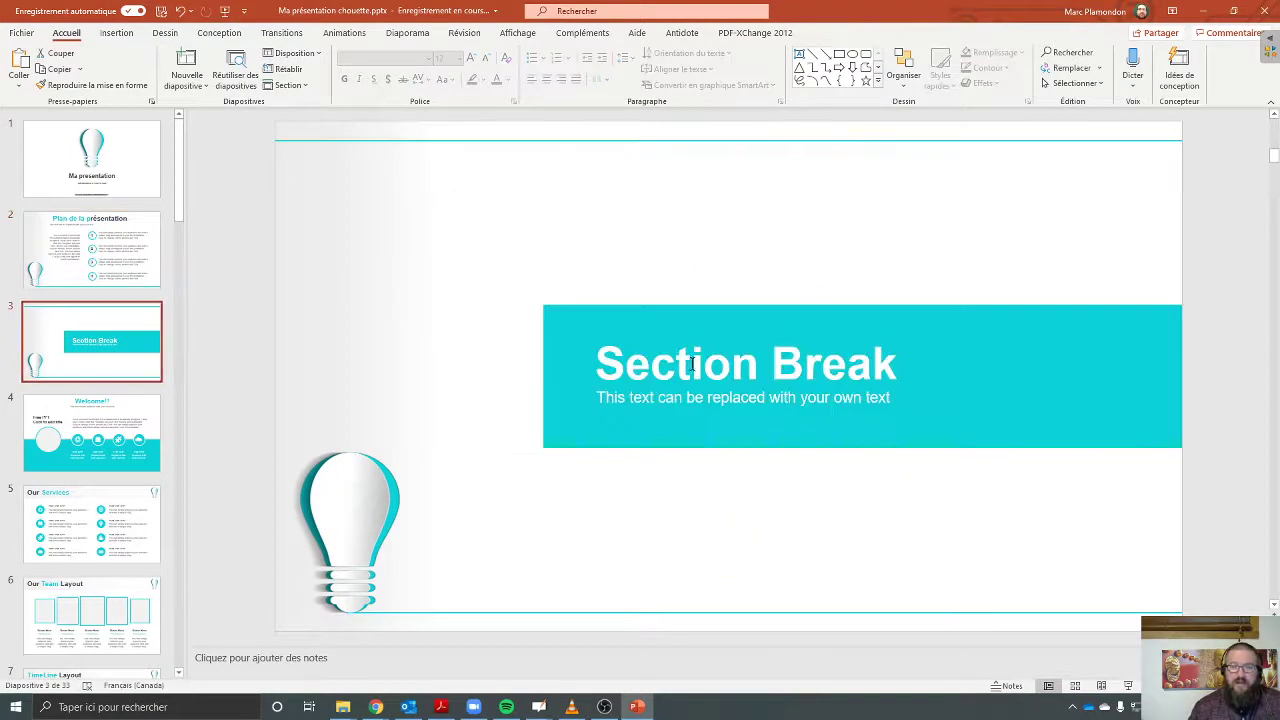
double_click(808, 366)
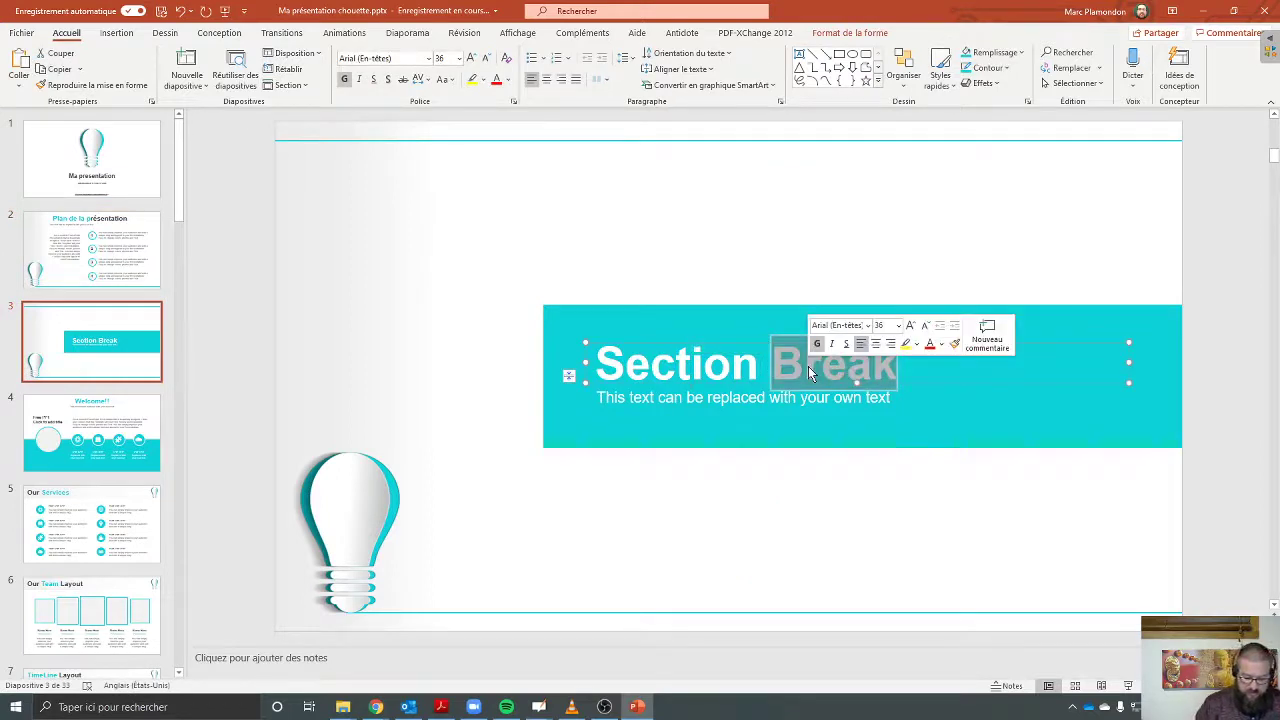
type("Introd")
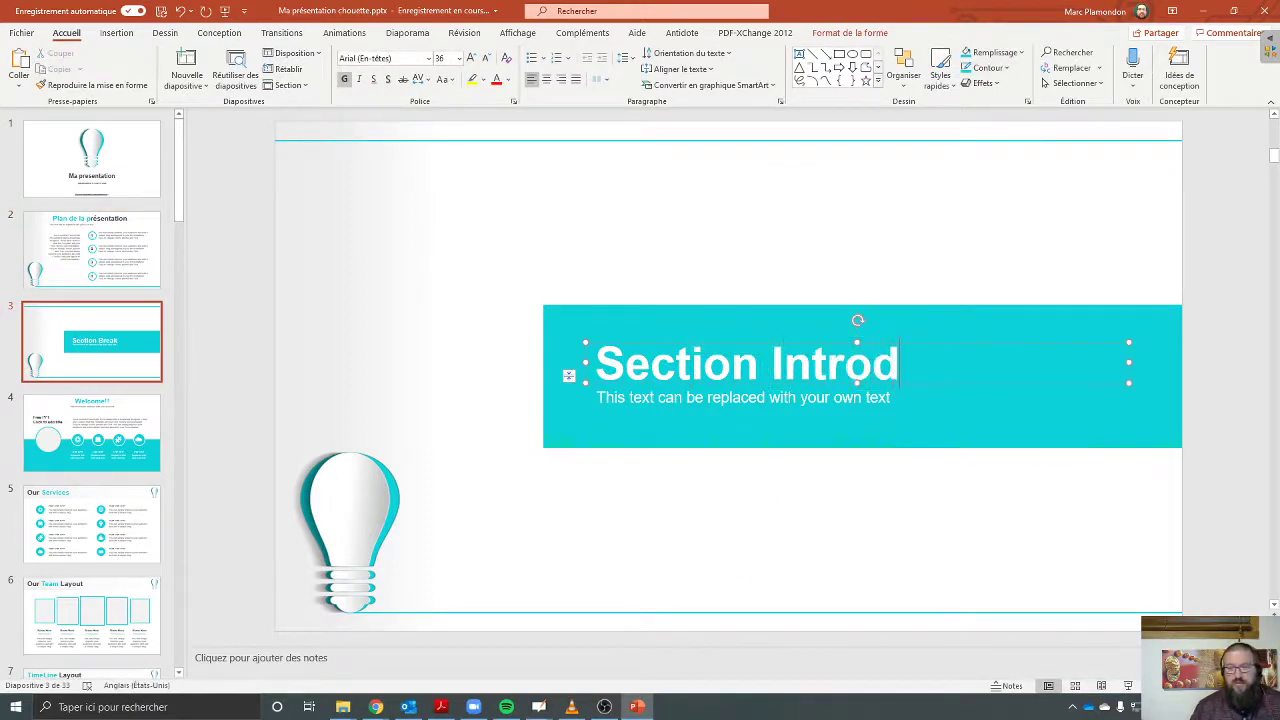
key("BackSpace")
Step: Scroll from the Welcome!! slide to the end of the template's remaining slides
left_click(167, 406)
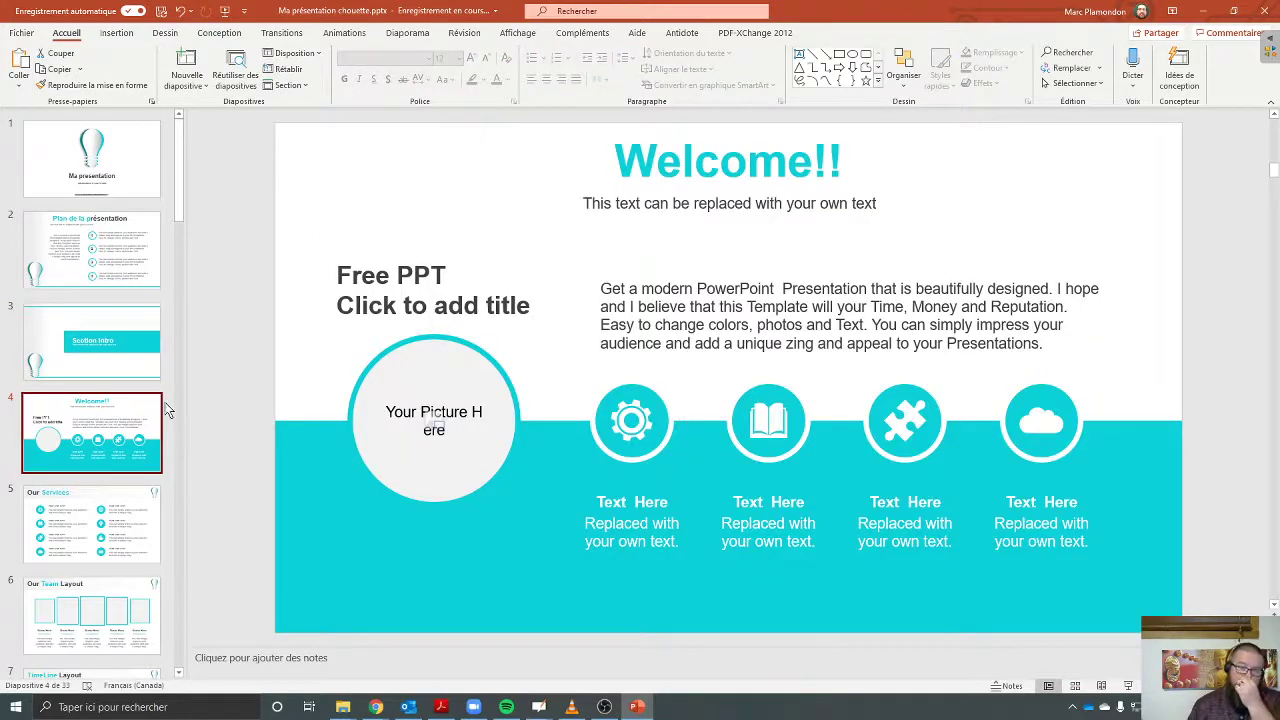
scroll(73, 496, "down", 5)
scroll(73, 499, "down", 3)
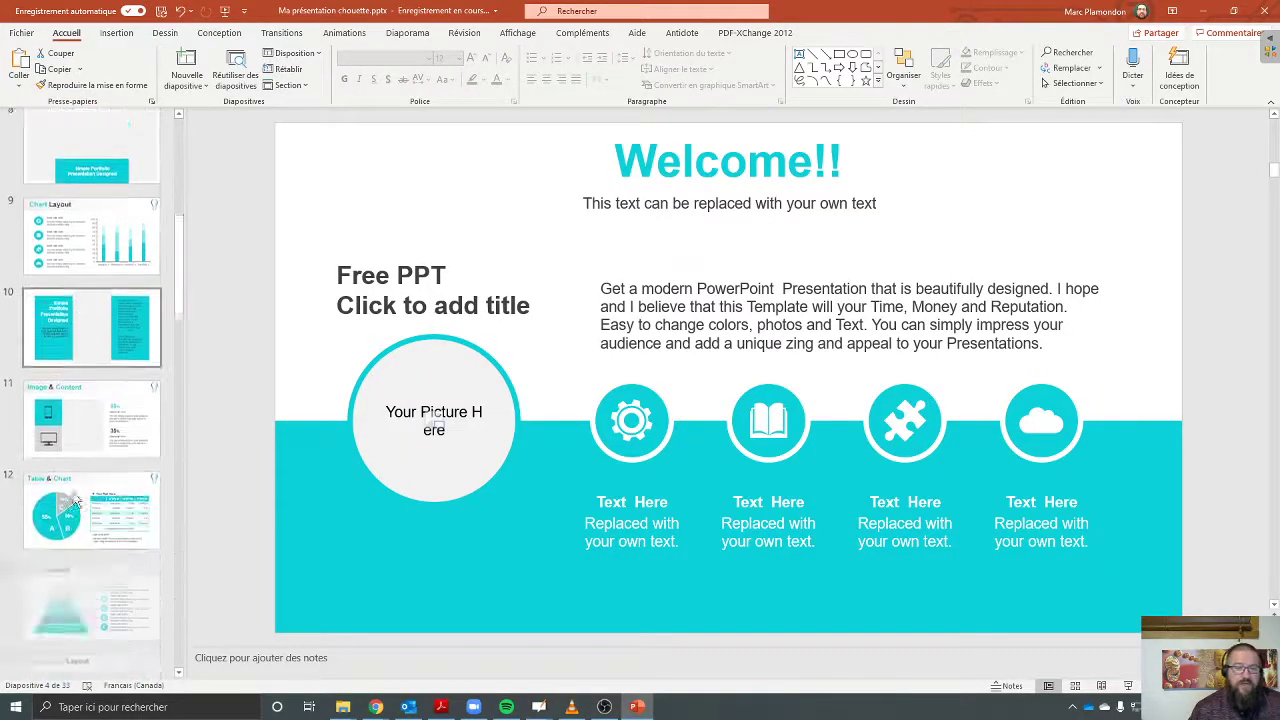
scroll(73, 499, "down", 2)
scroll(73, 499, "down", 3)
scroll(73, 499, "down", 2)
scroll(73, 499, "down", 2)
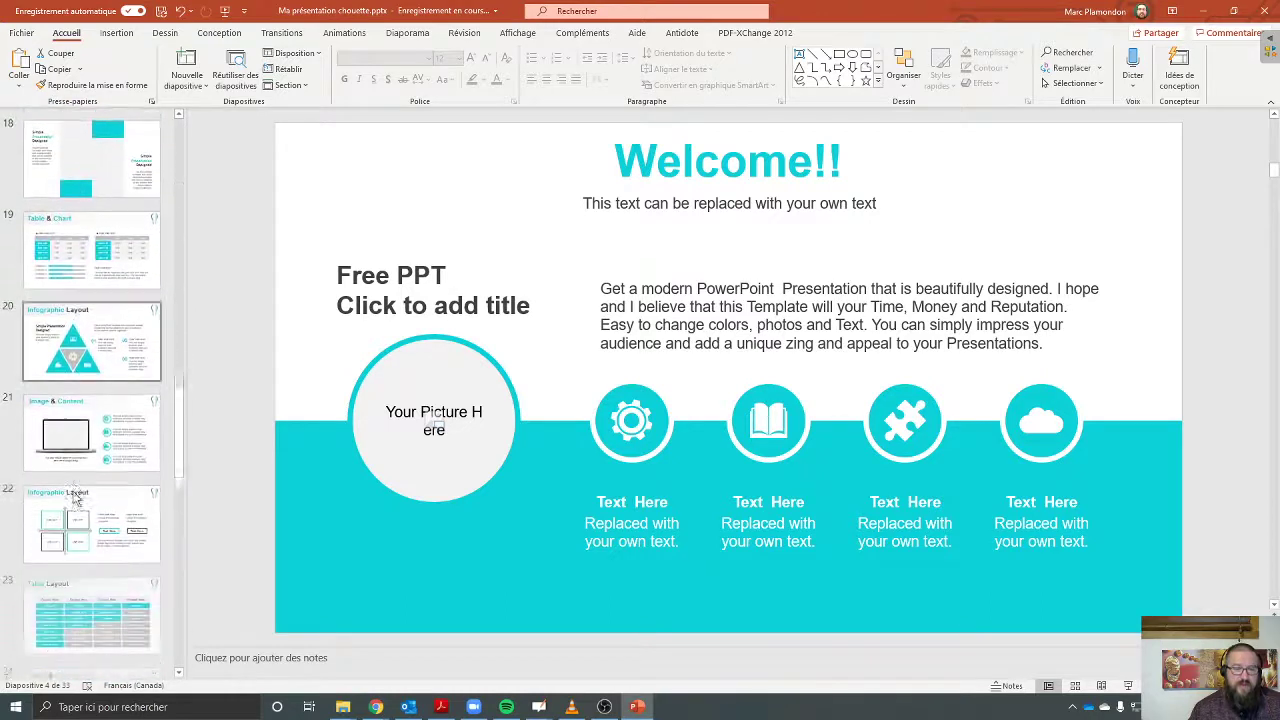
scroll(73, 499, "down", 2)
scroll(73, 499, "down", 2)
scroll(73, 499, "down", 2)
scroll(73, 496, "down", 2)
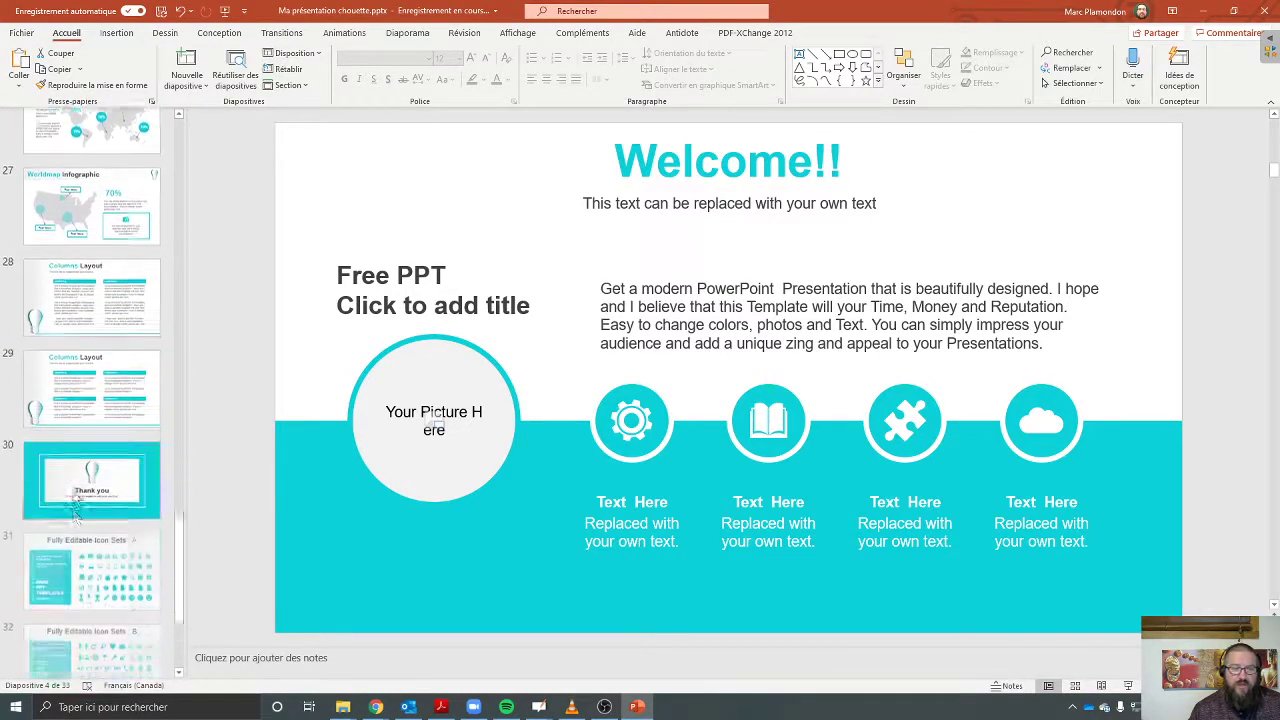
scroll(73, 496, "down", 2)
scroll(73, 496, "down", 1)
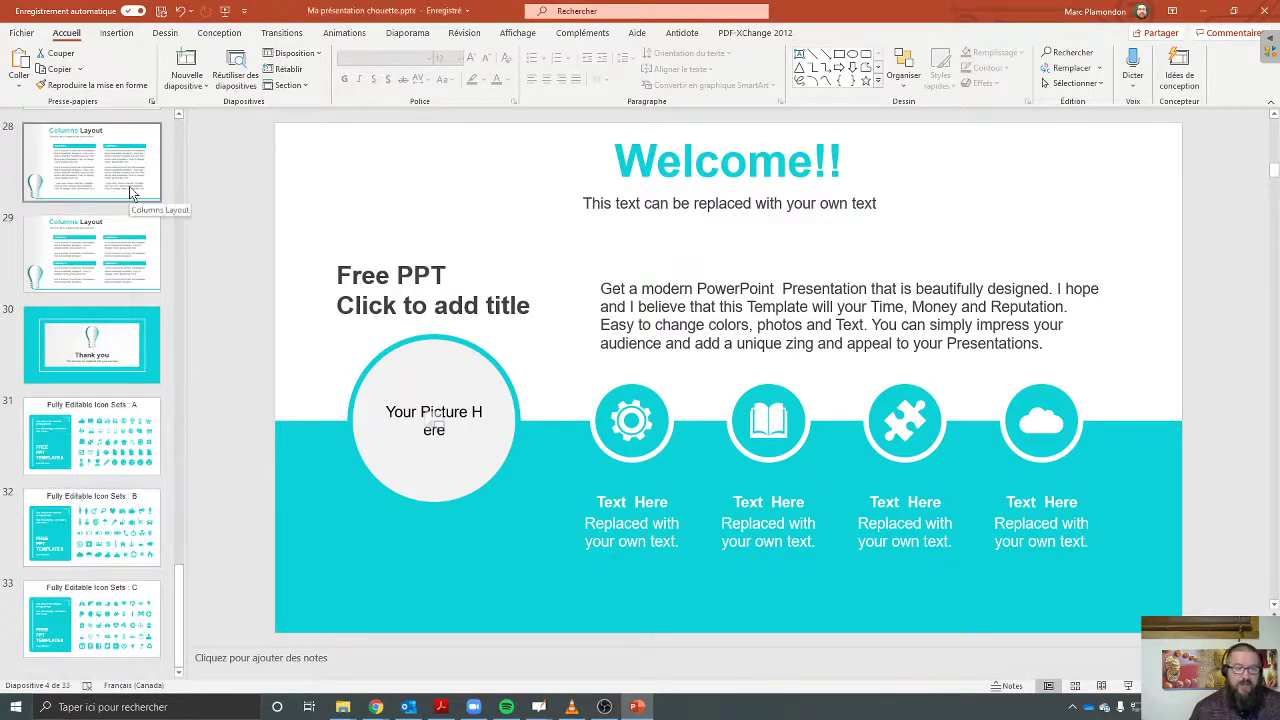
Step: Select the globe, thumbs-up and other icons on the 'Fully Editable Icon Sets : A' slide
left_click(132, 462)
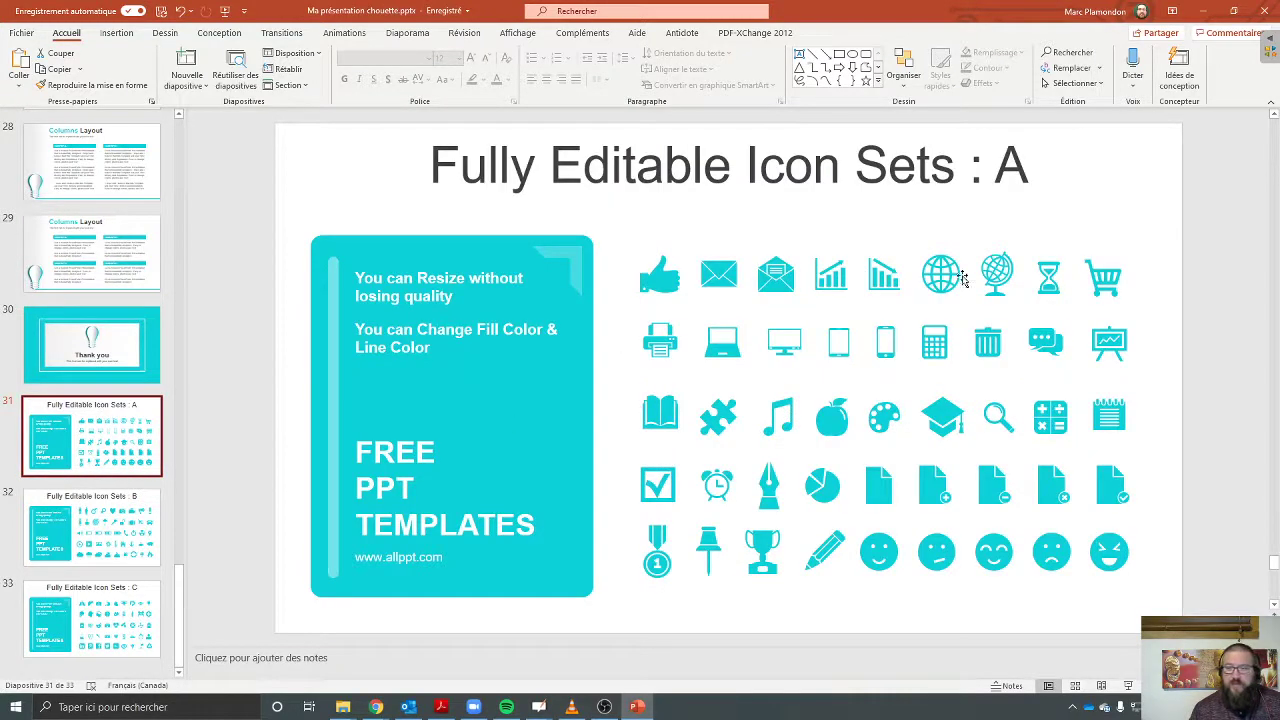
left_click(926, 276)
left_click(867, 292)
left_click(827, 278)
left_click(765, 280)
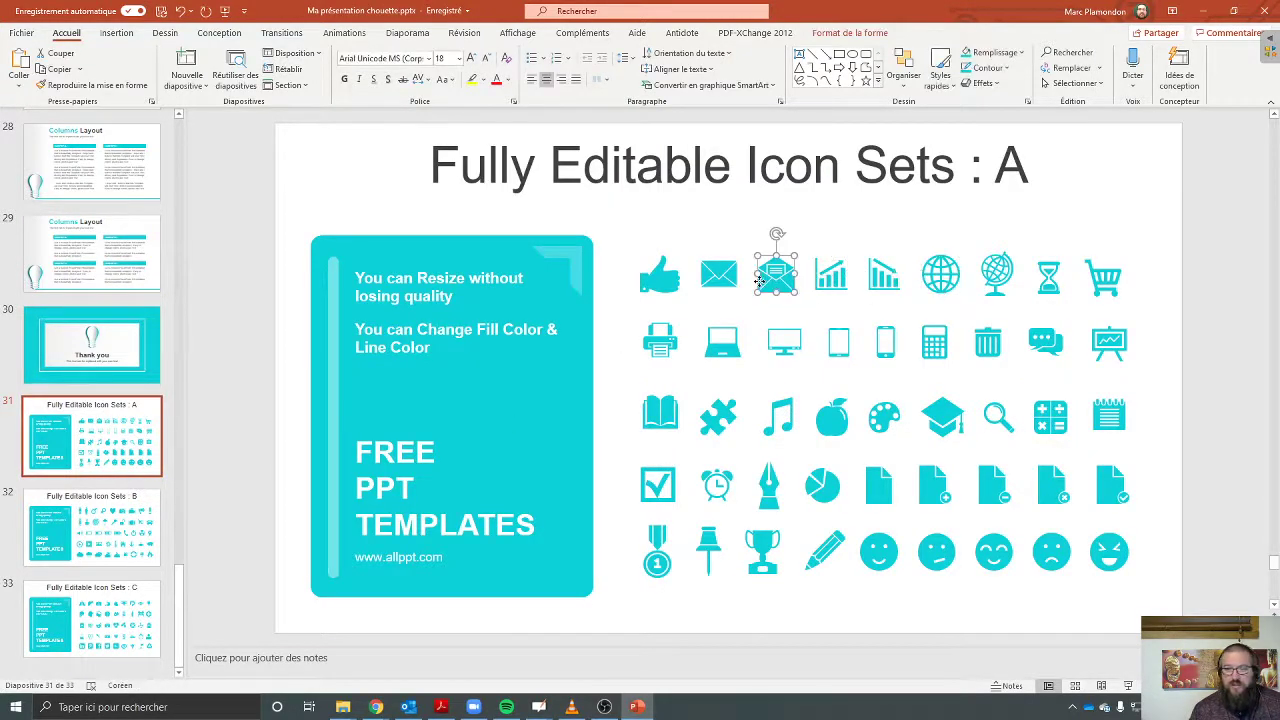
left_click(724, 288)
left_click(641, 280)
left_click(641, 280)
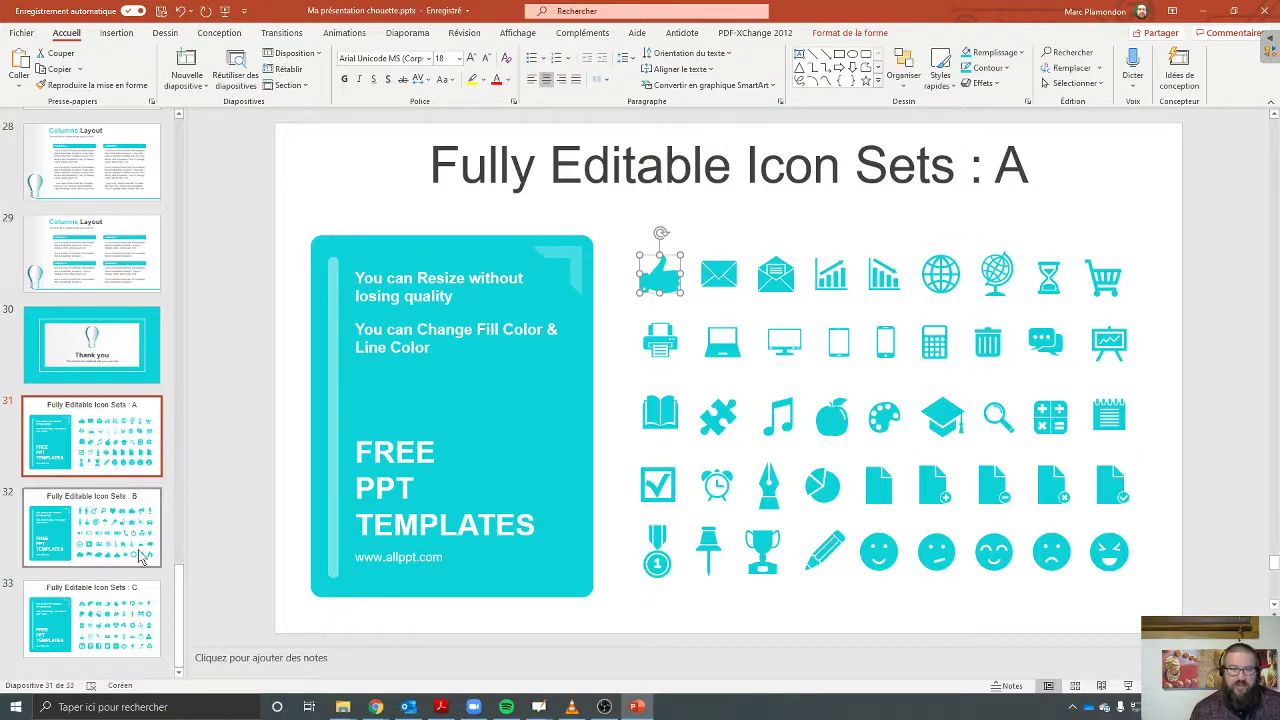
Step: Scroll back up and return to the 'Plan de la présentation' slide
left_click(178, 555)
left_click_drag(178, 555, 166, 168)
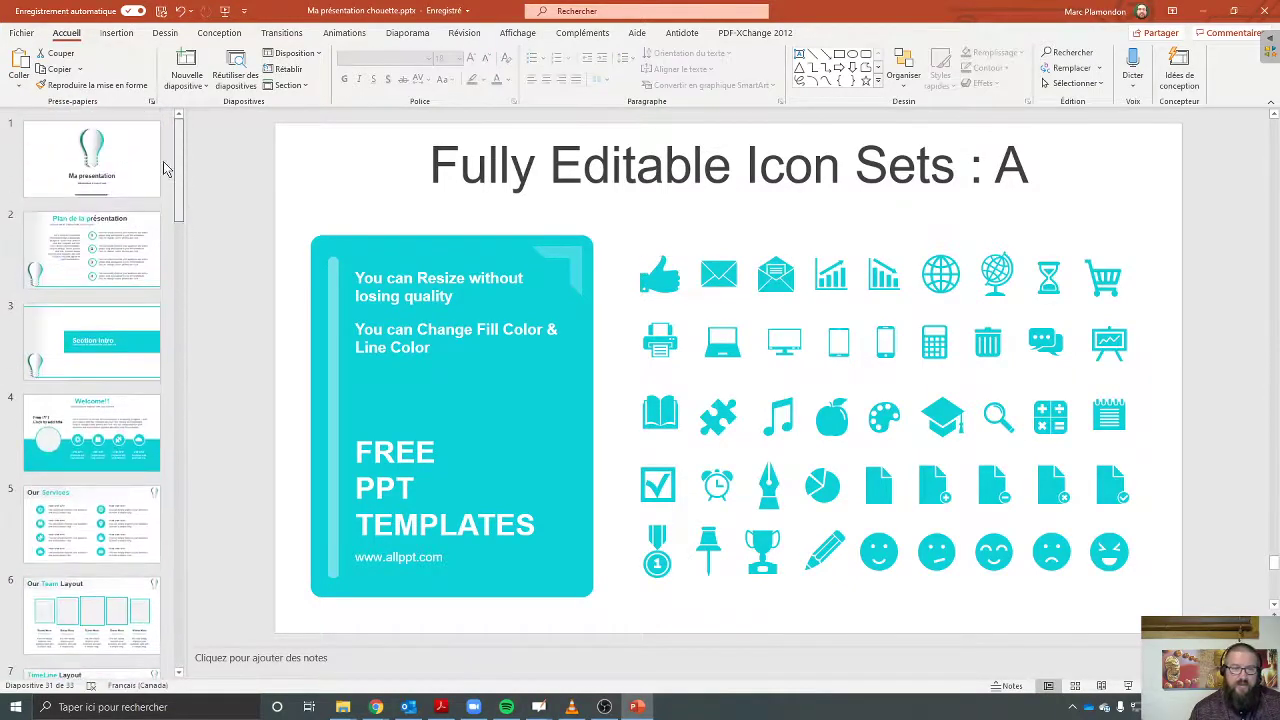
left_click(100, 270)
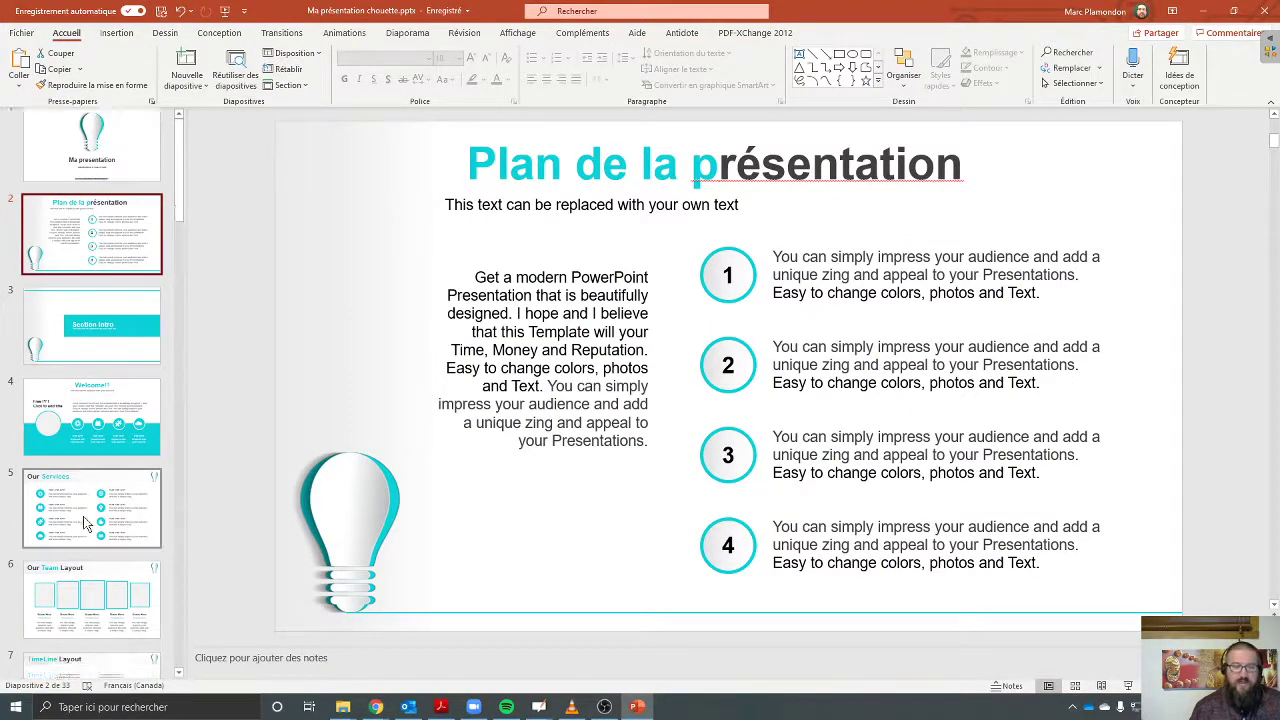
Step: Copy the TimeLine Layout slide and paste it after slide 3, keeping source formatting
scroll(83, 516, "down", 5)
left_click(90, 342)
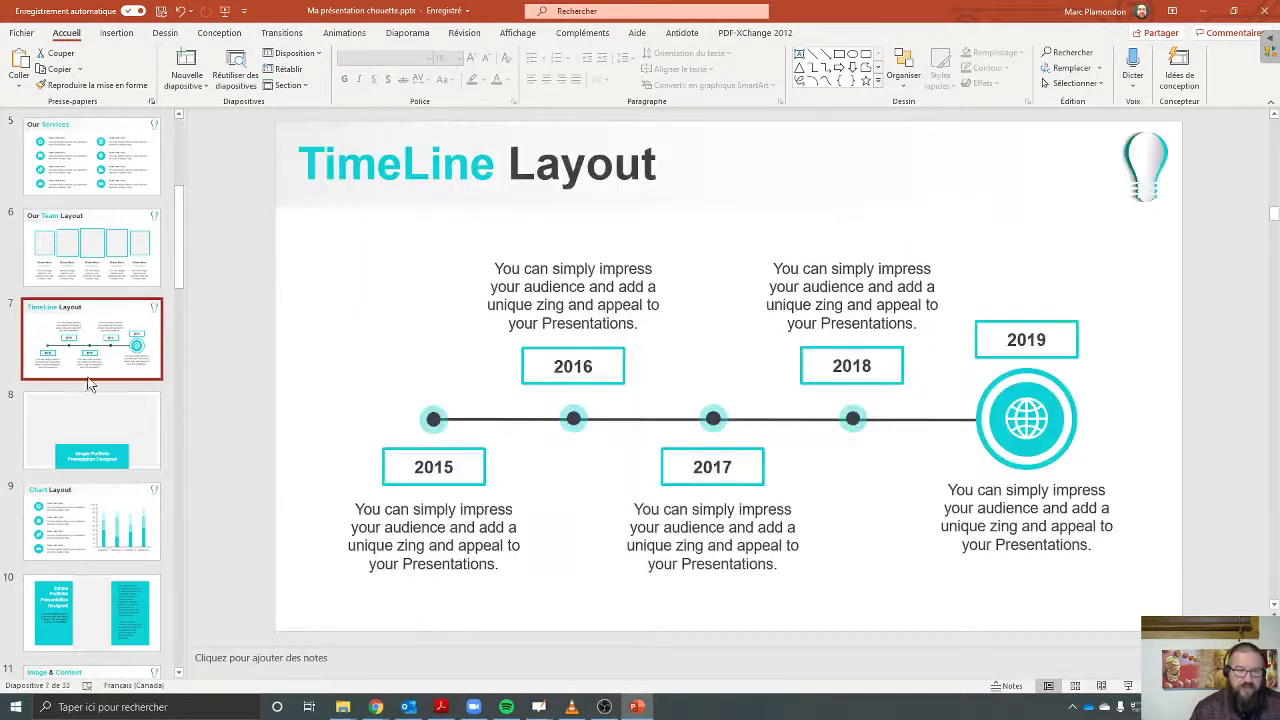
scroll(90, 400, "up", 2)
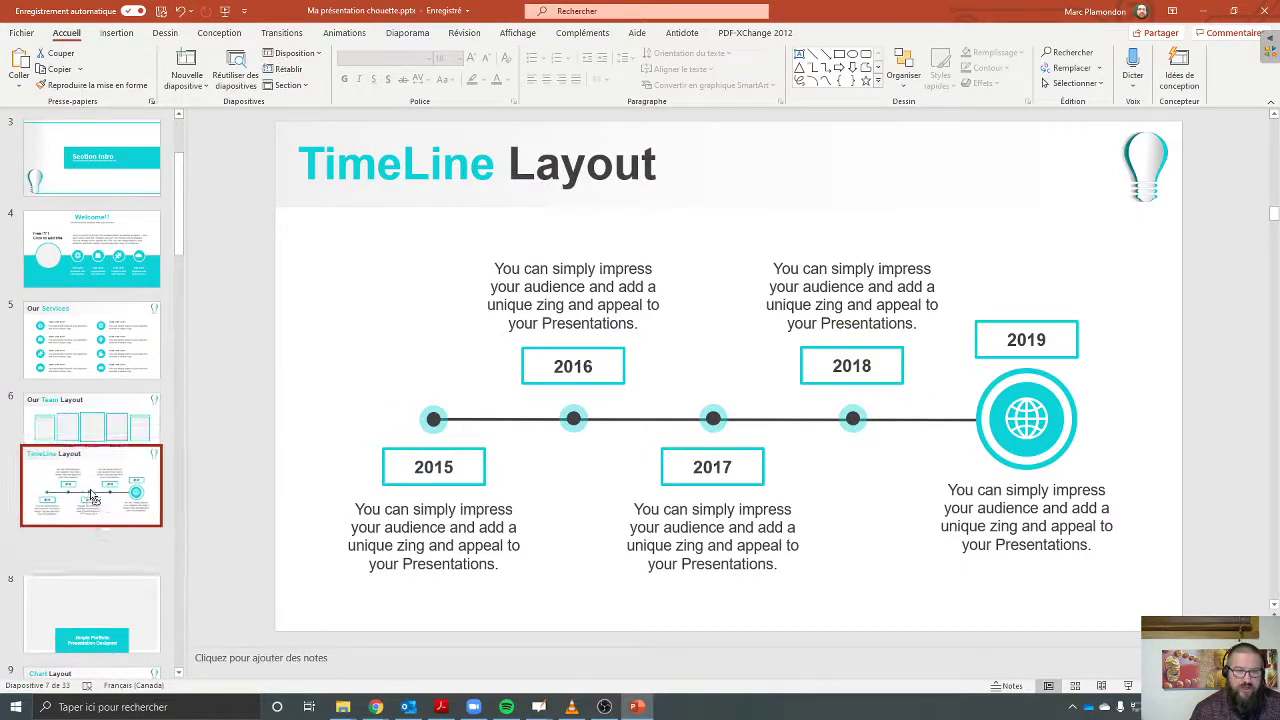
right_click(108, 530)
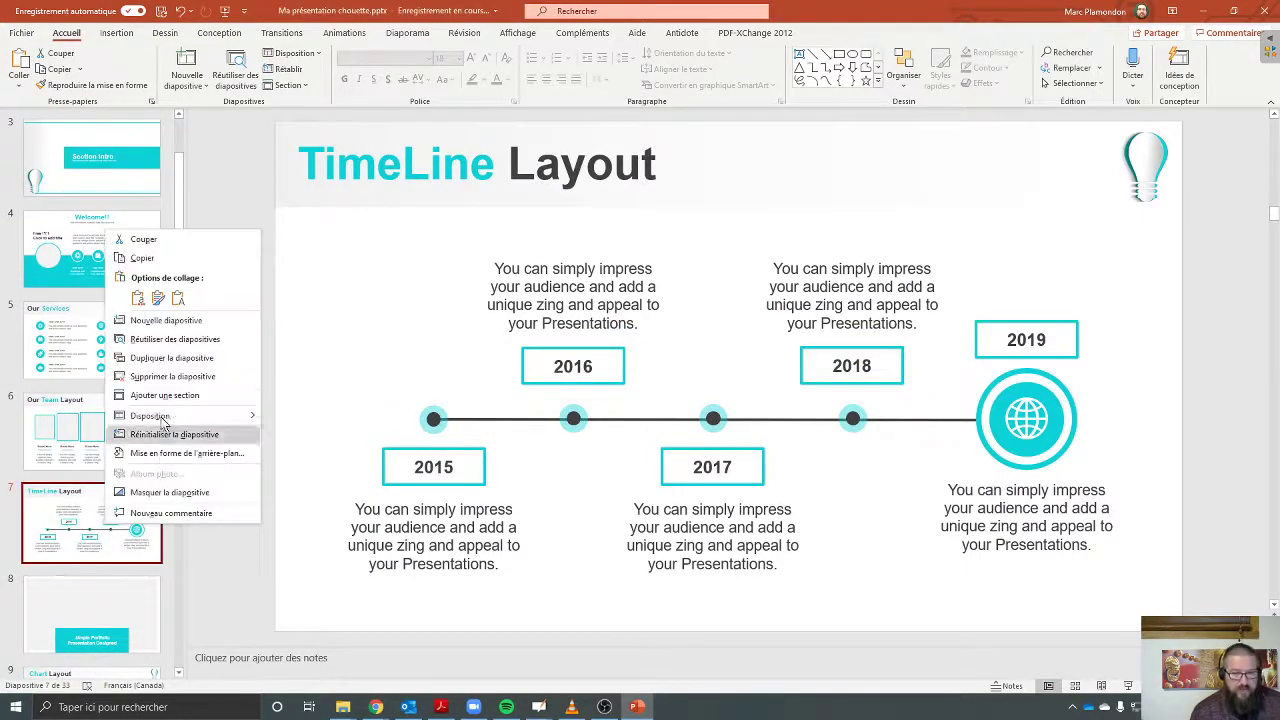
scroll(110, 492, "up", 3)
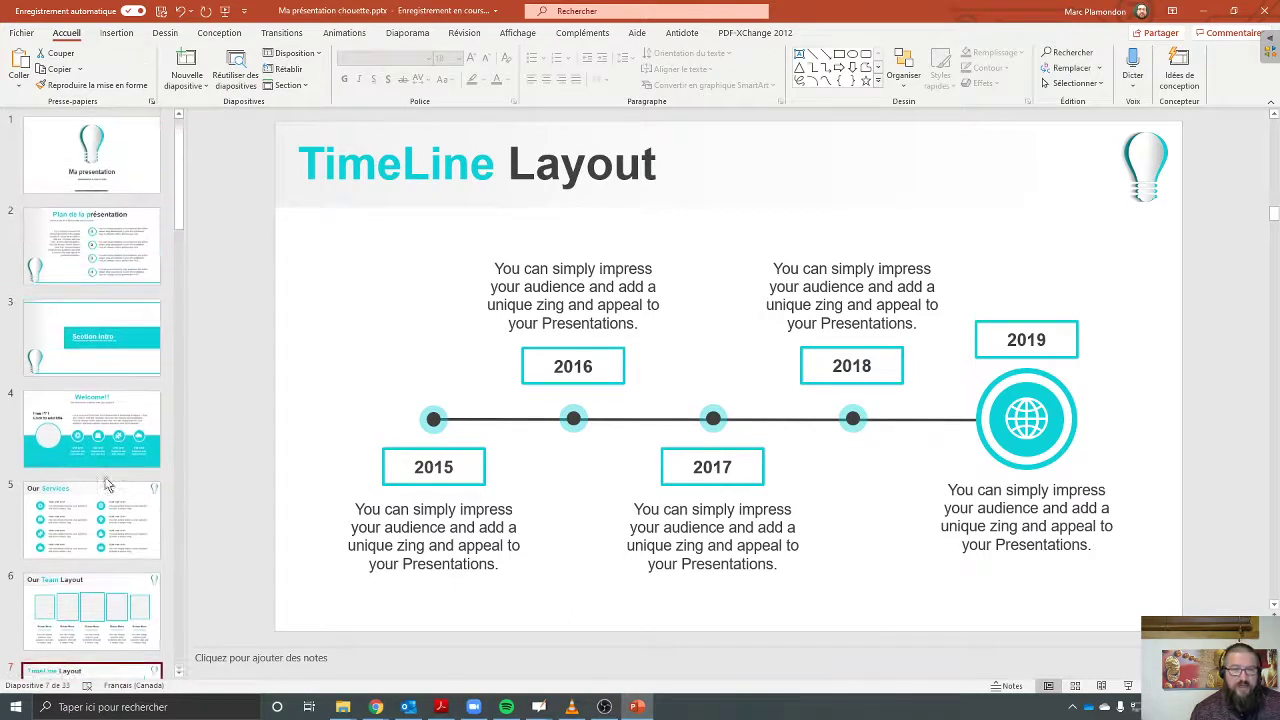
left_click(112, 389)
right_click(112, 390)
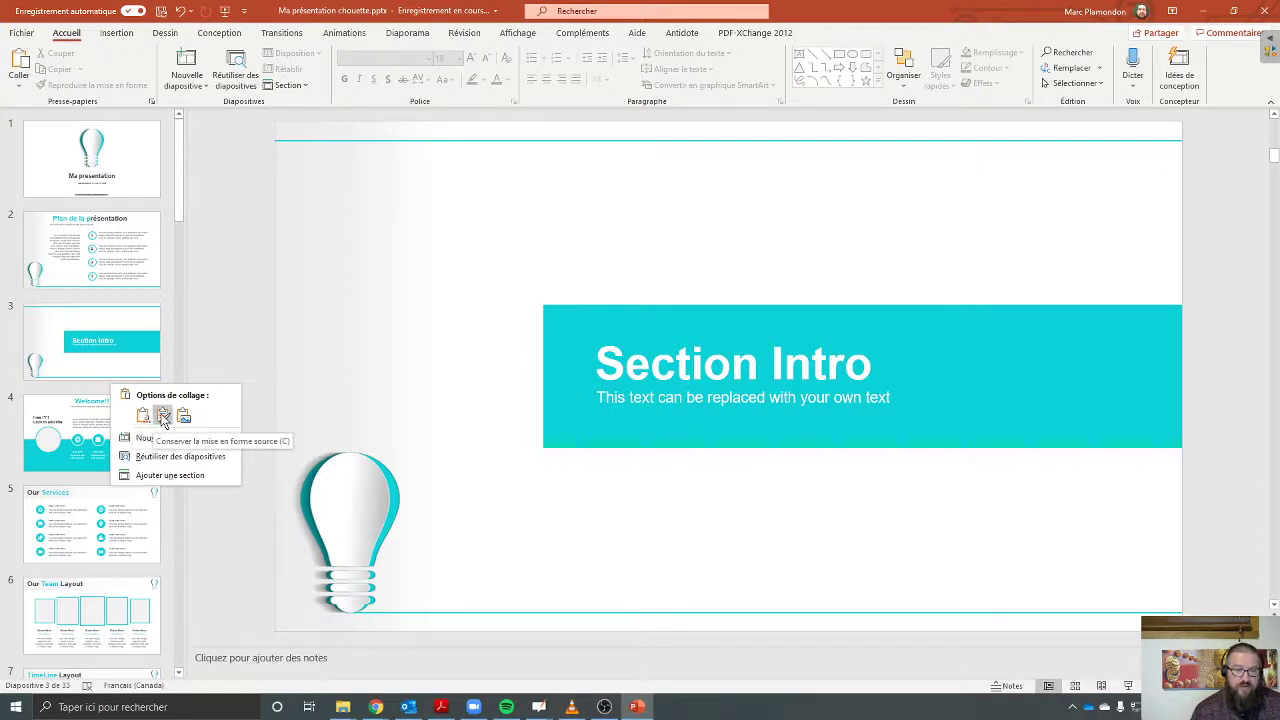
left_click(164, 418)
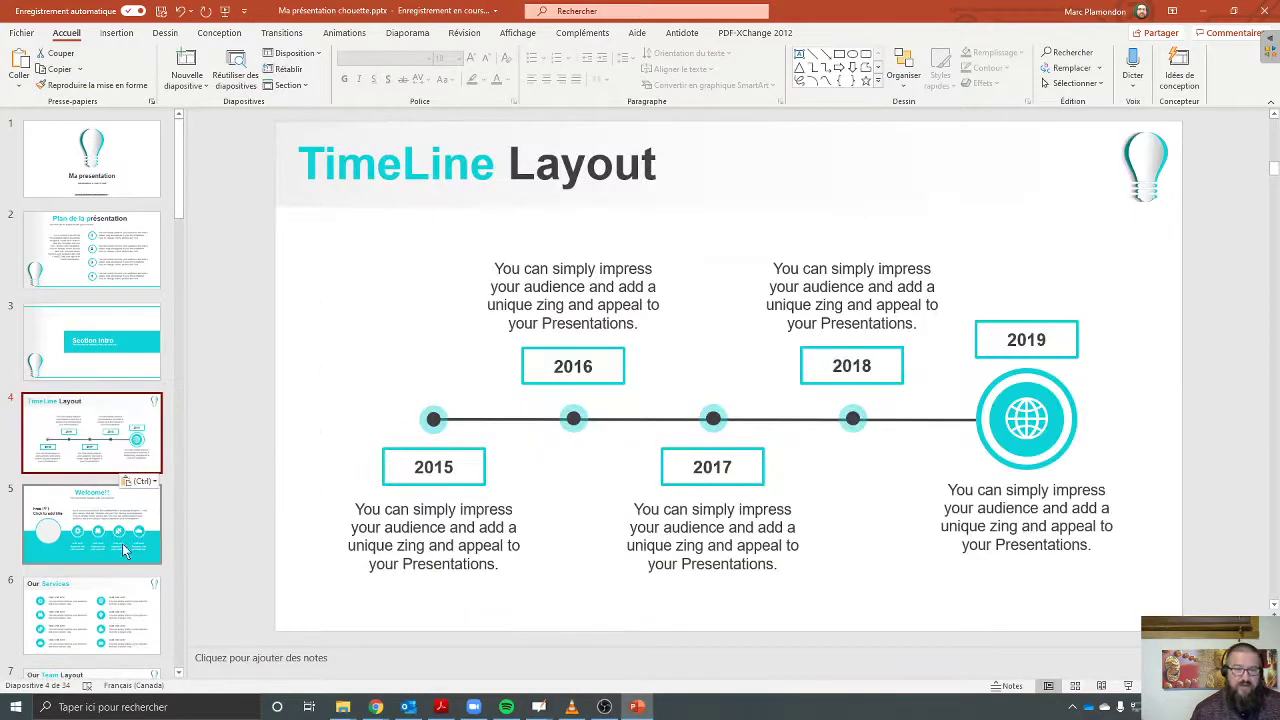
Step: Change slide 4's title from 'TimeLine Layout' to 'Historique de PowerPoint'
left_click(490, 172)
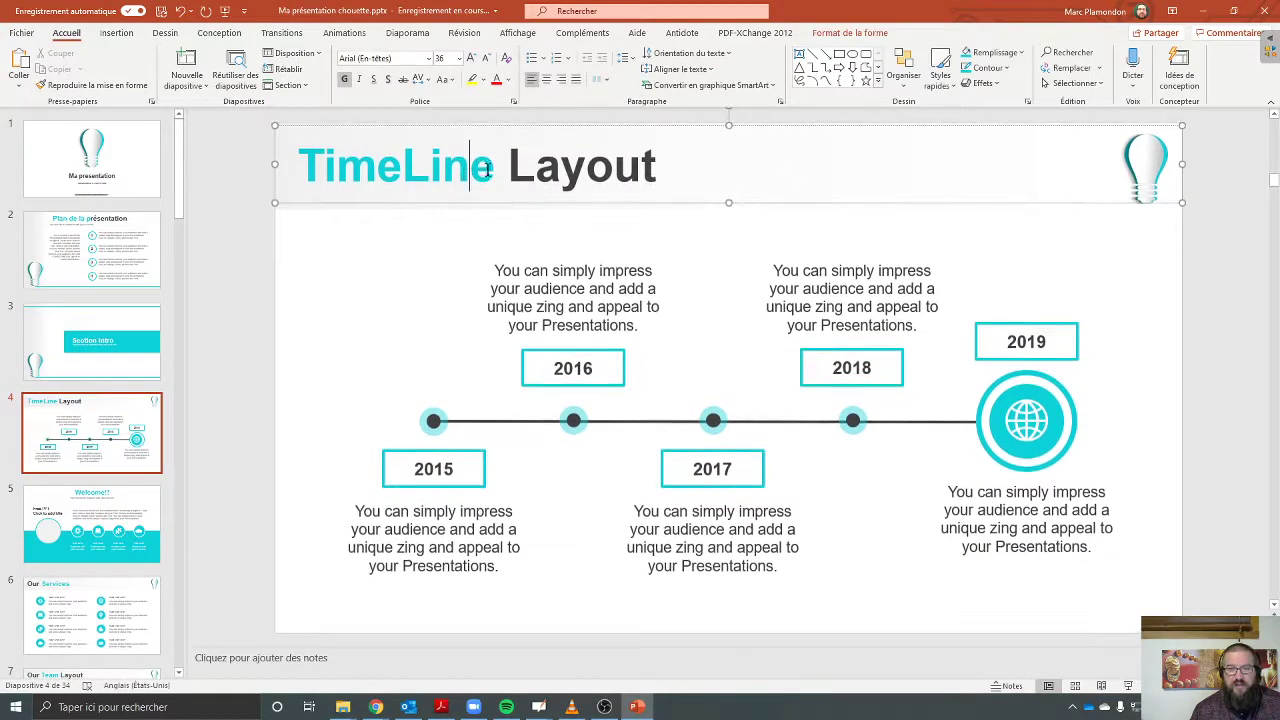
left_click_drag(490, 172, 286, 165)
type("Hist")
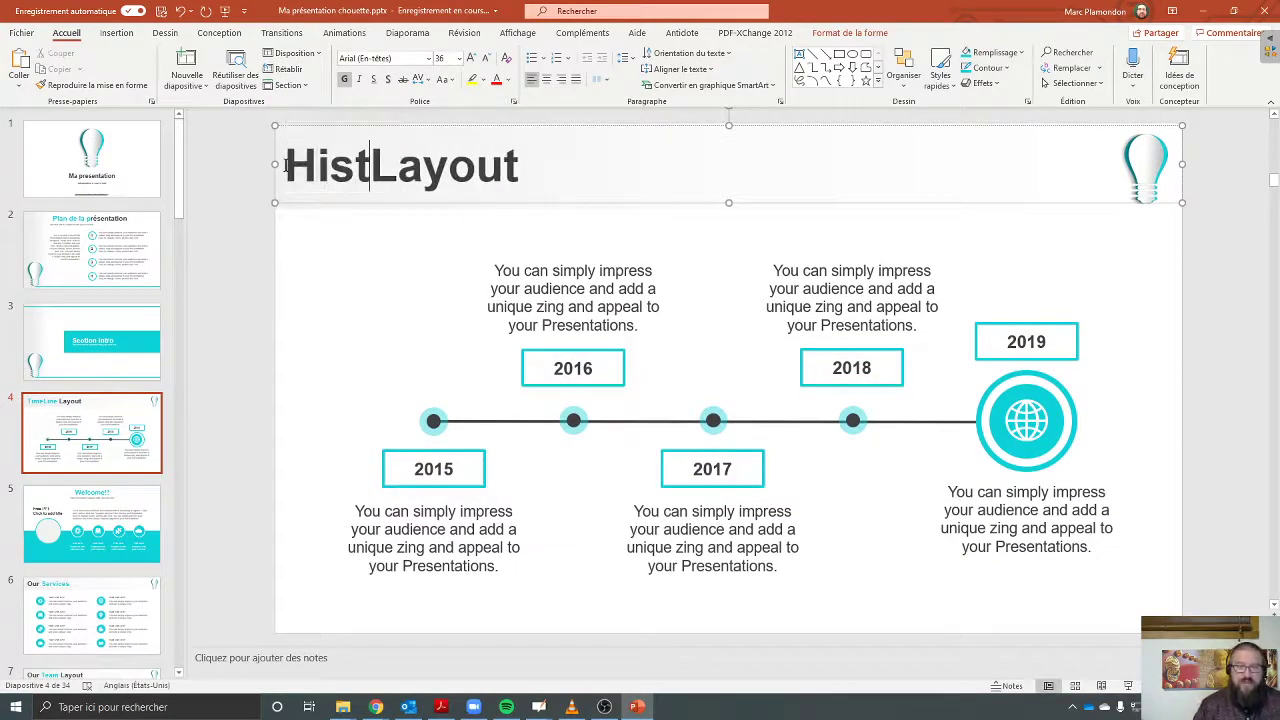
type("or")
key("ctrl+z")
left_click(495, 165)
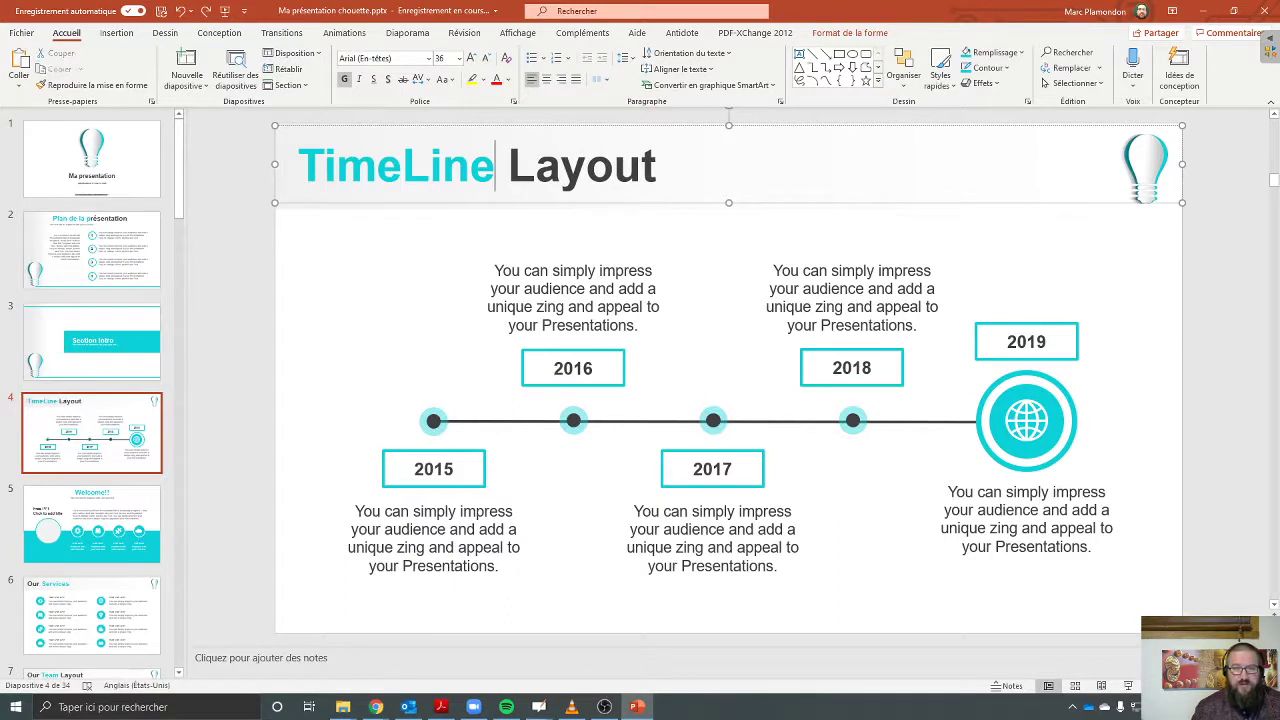
left_click_drag(495, 165, 290, 165)
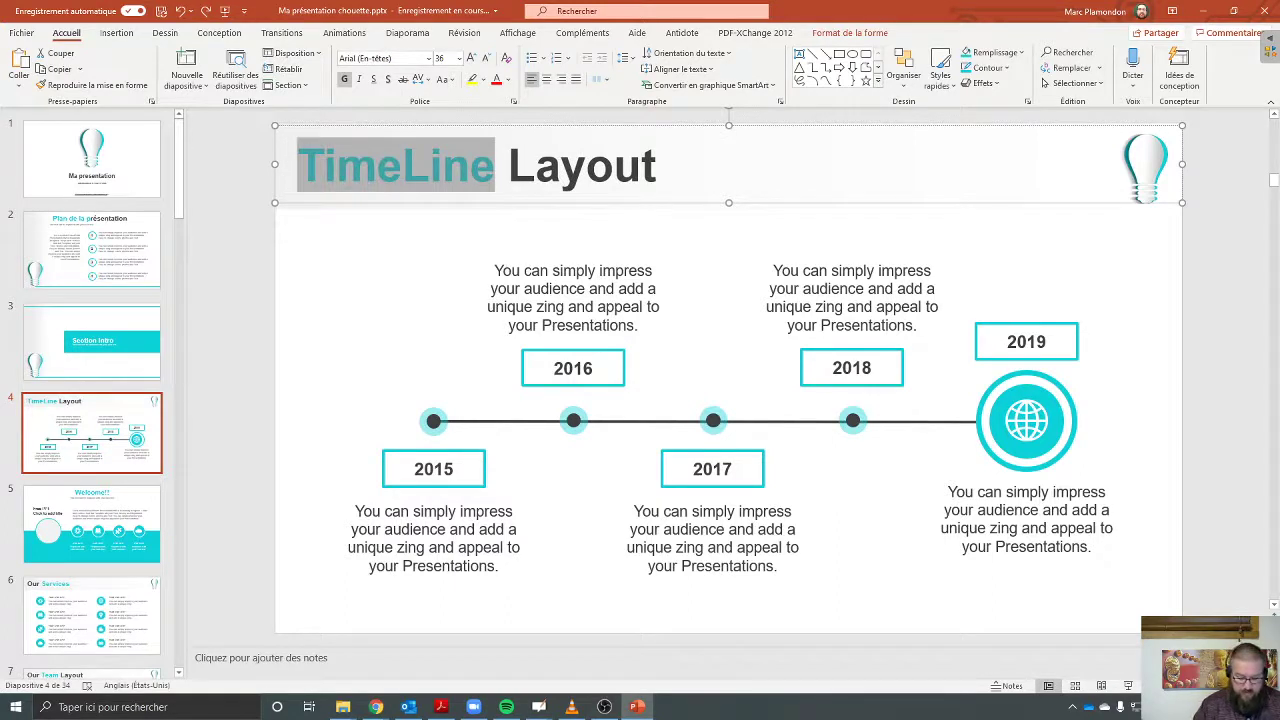
type("Historique")
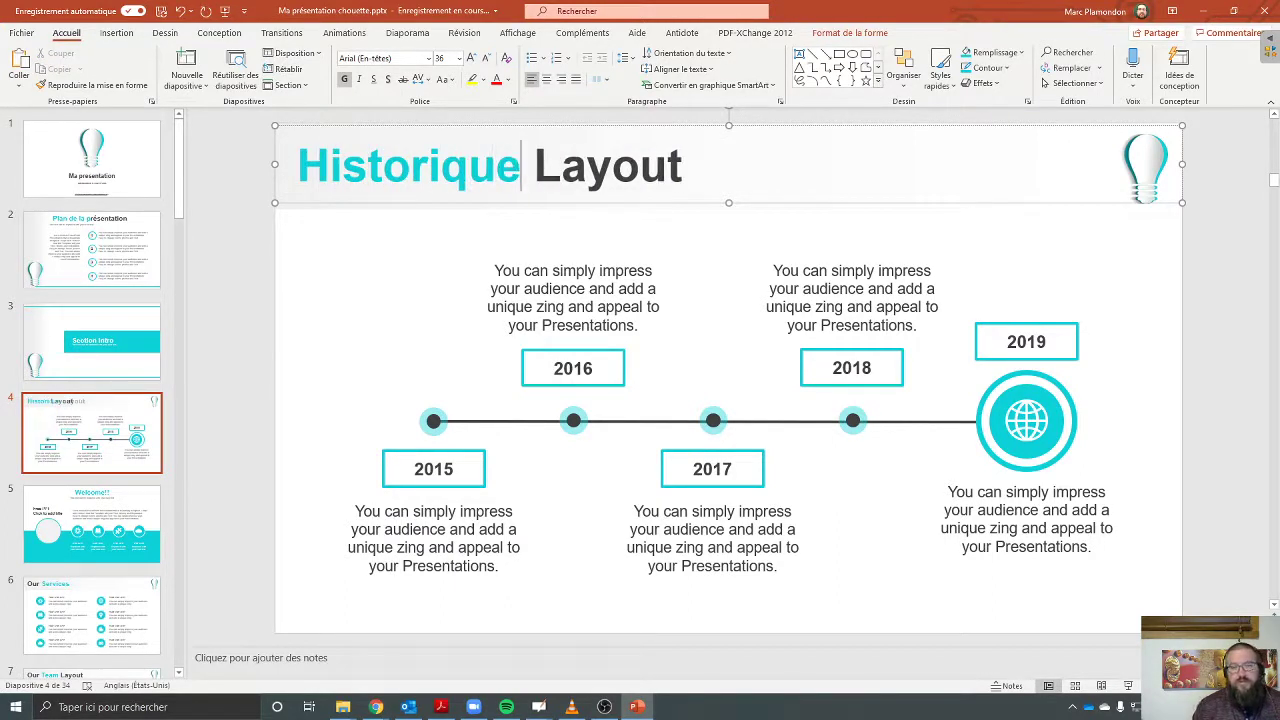
key("shift+End")
type("de Pow")
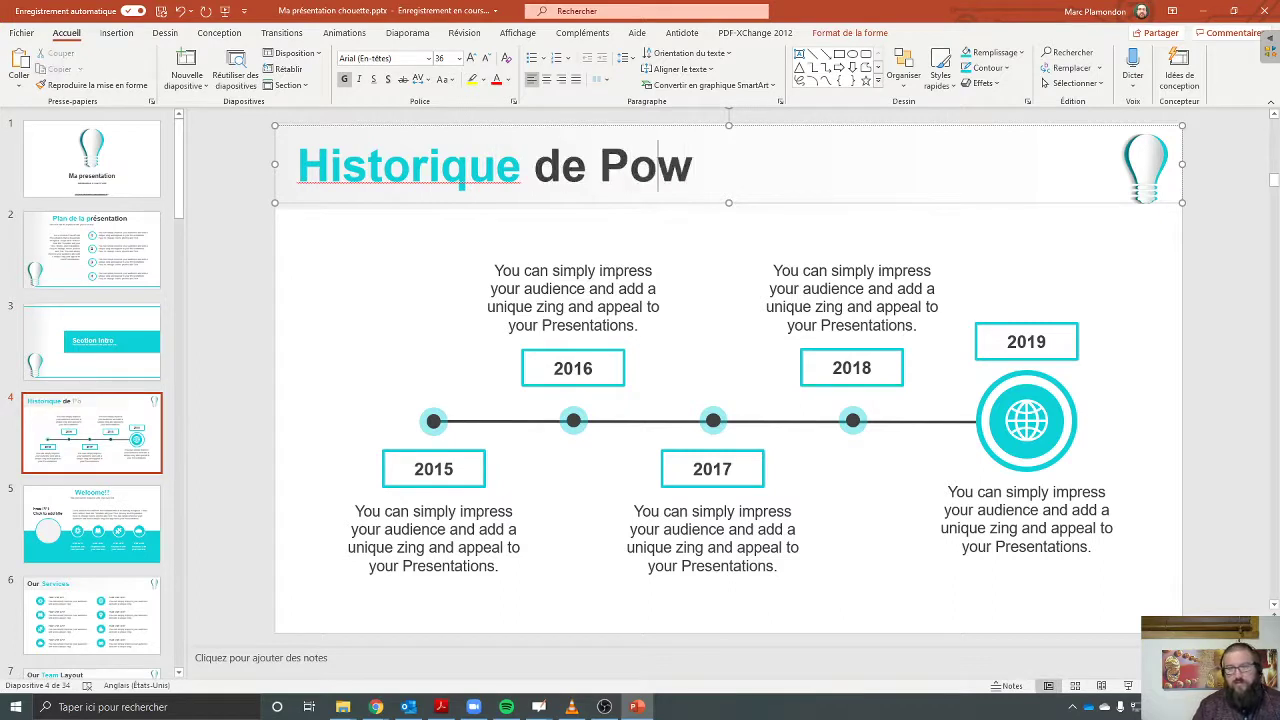
type("erPoin")
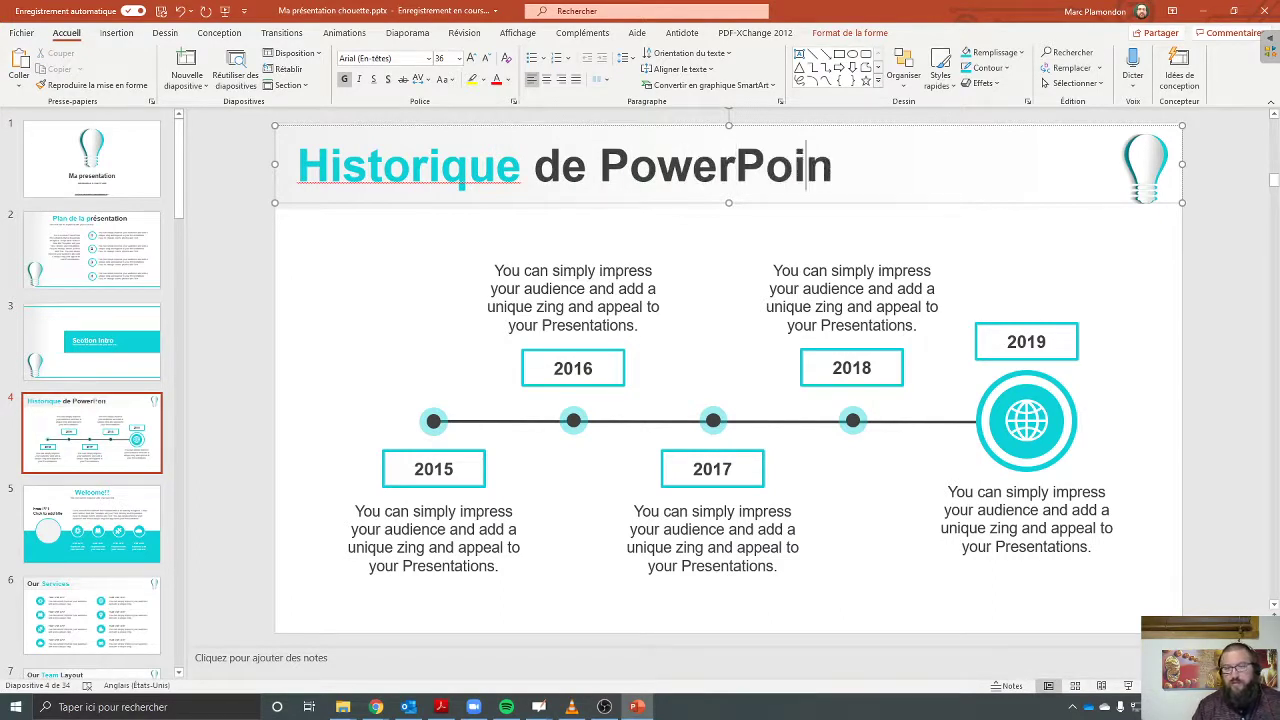
type("t")
Step: Replace the timeline years 2015, 2016, 2017 and 2018 with 1997, 2000, 2007 and 2010
left_click(429, 472)
double_click(429, 474)
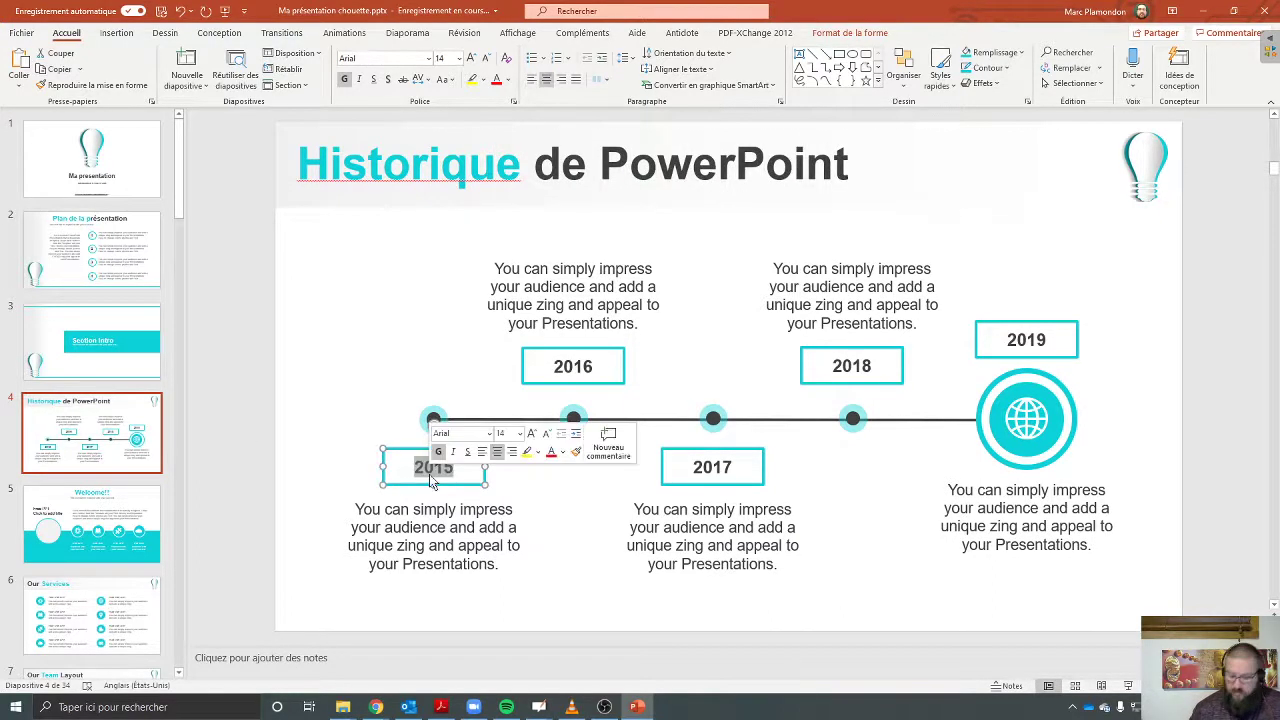
type("1997")
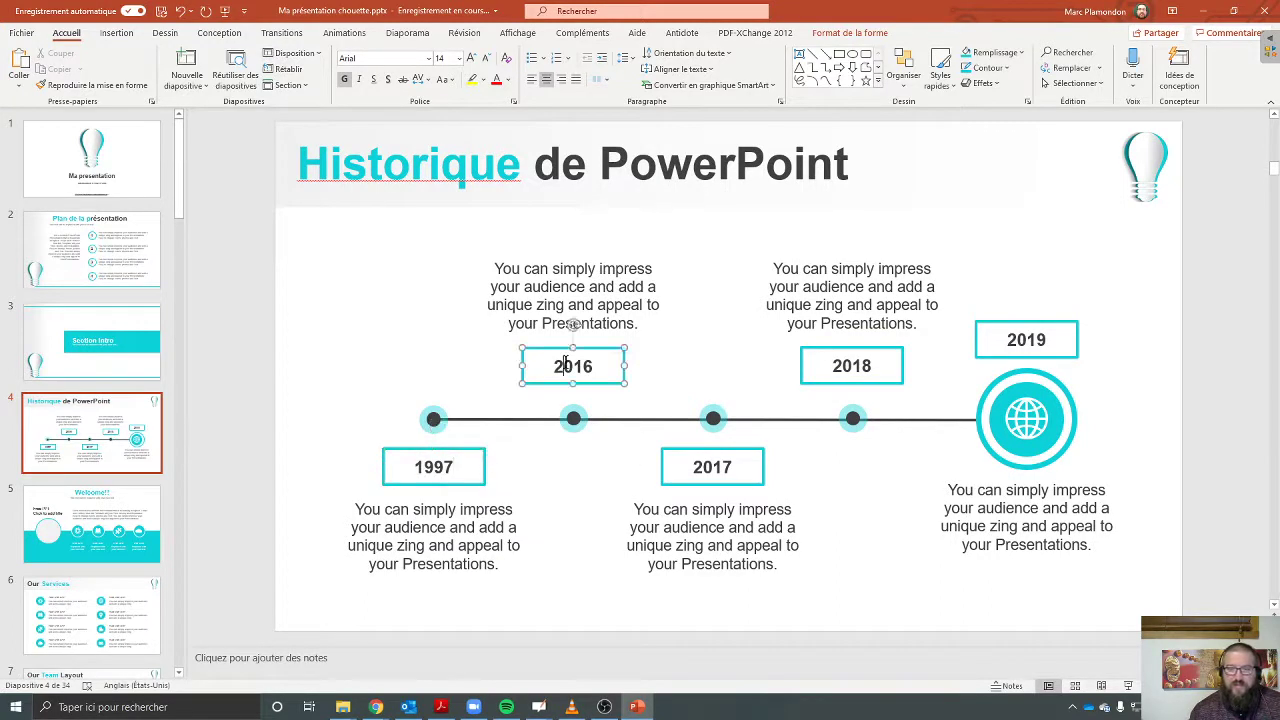
double_click(572, 366)
type("200")
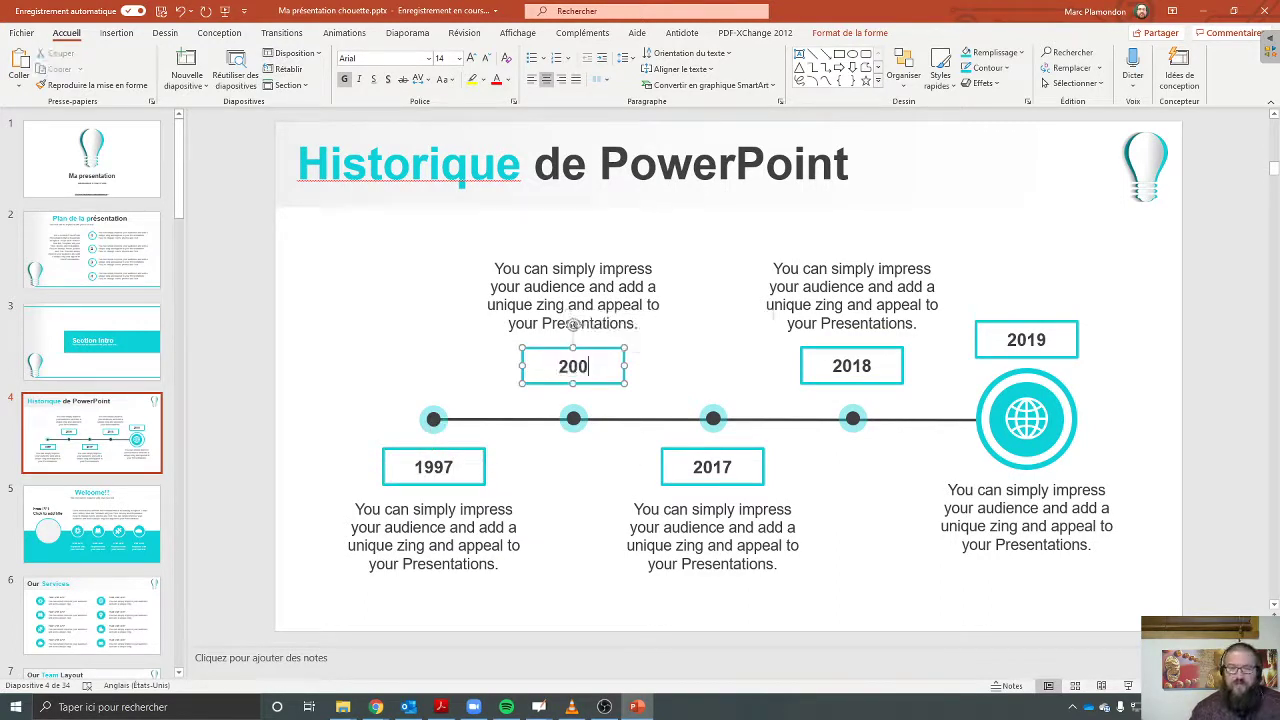
type("0")
double_click(712, 467)
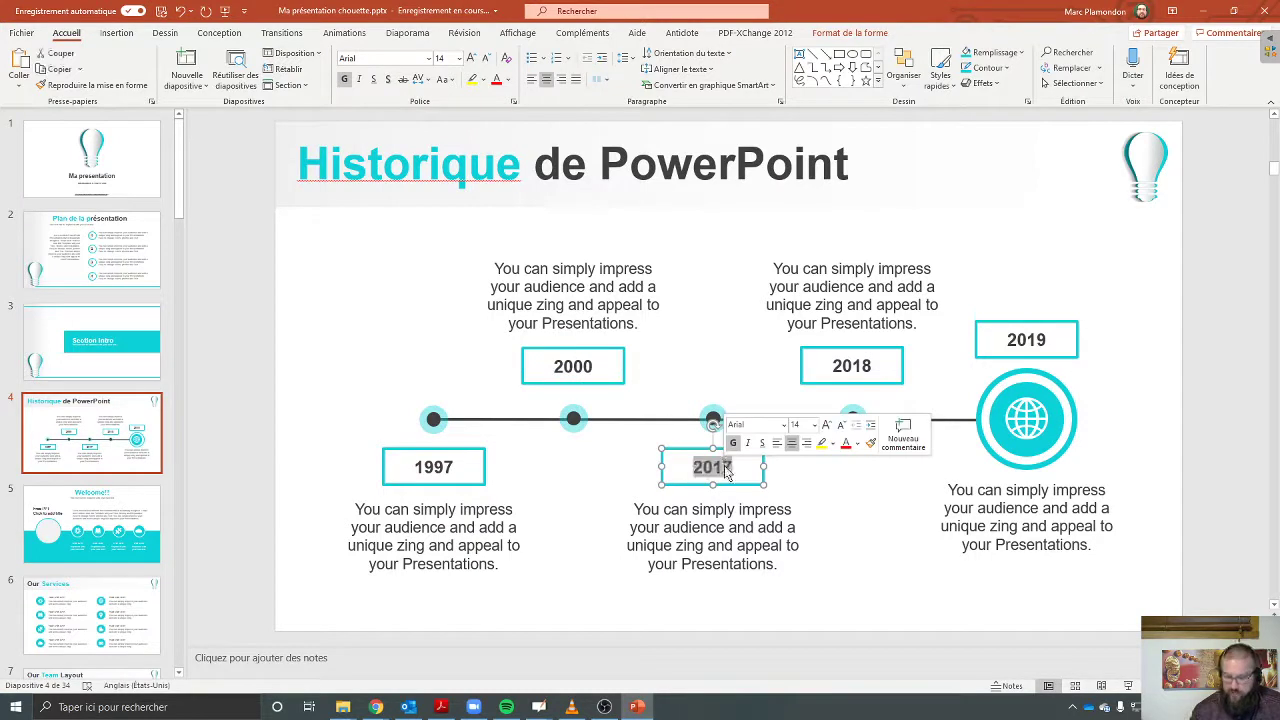
type("20")
key("BackSpace")
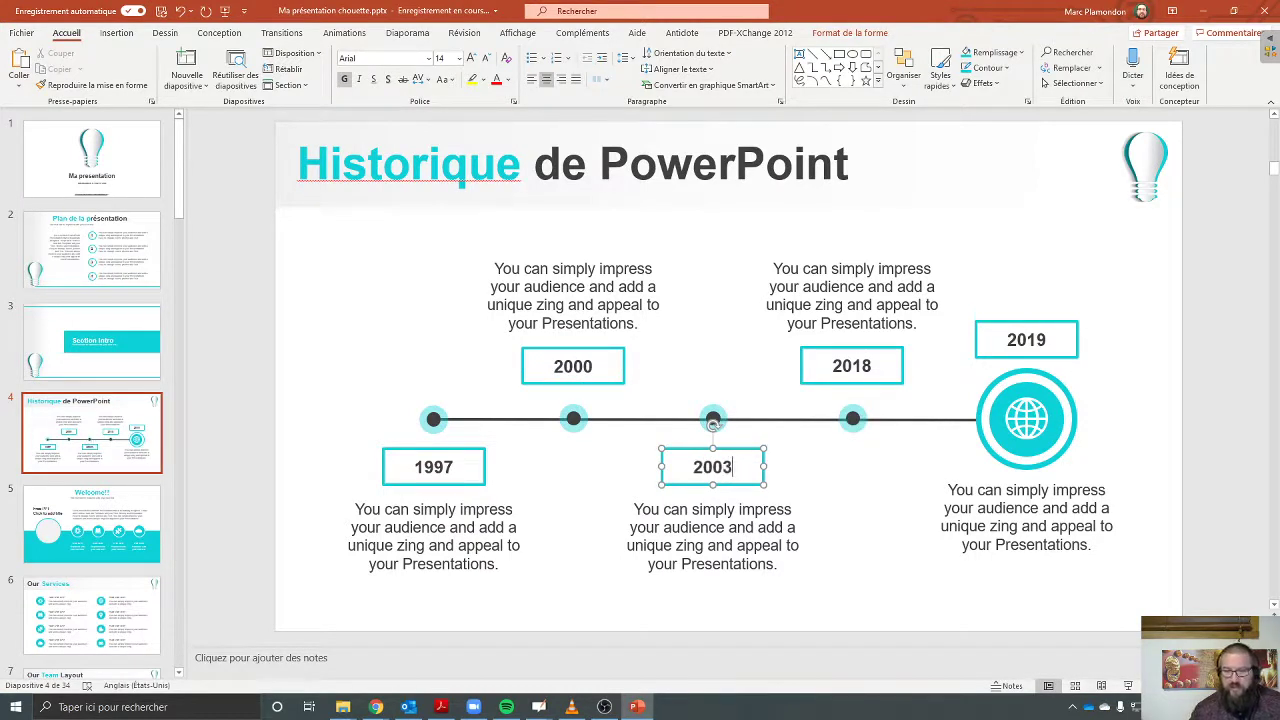
key("BackSpace")
type("7")
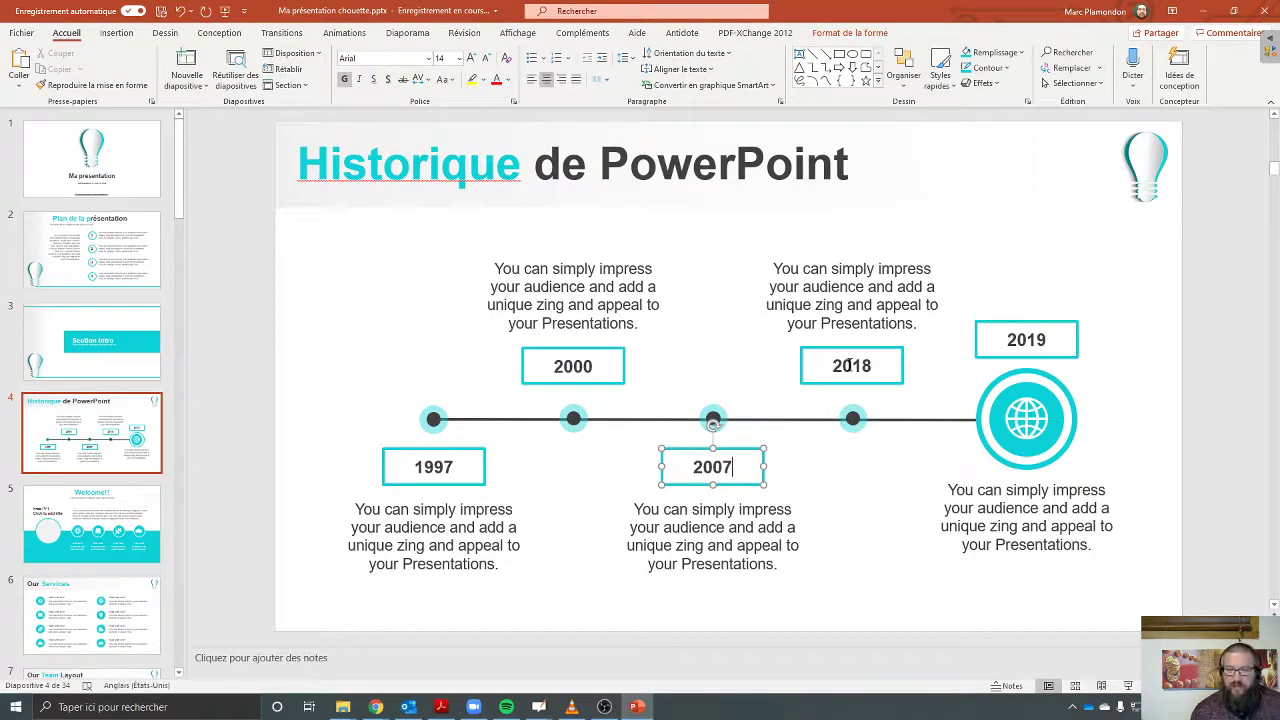
double_click(849, 366)
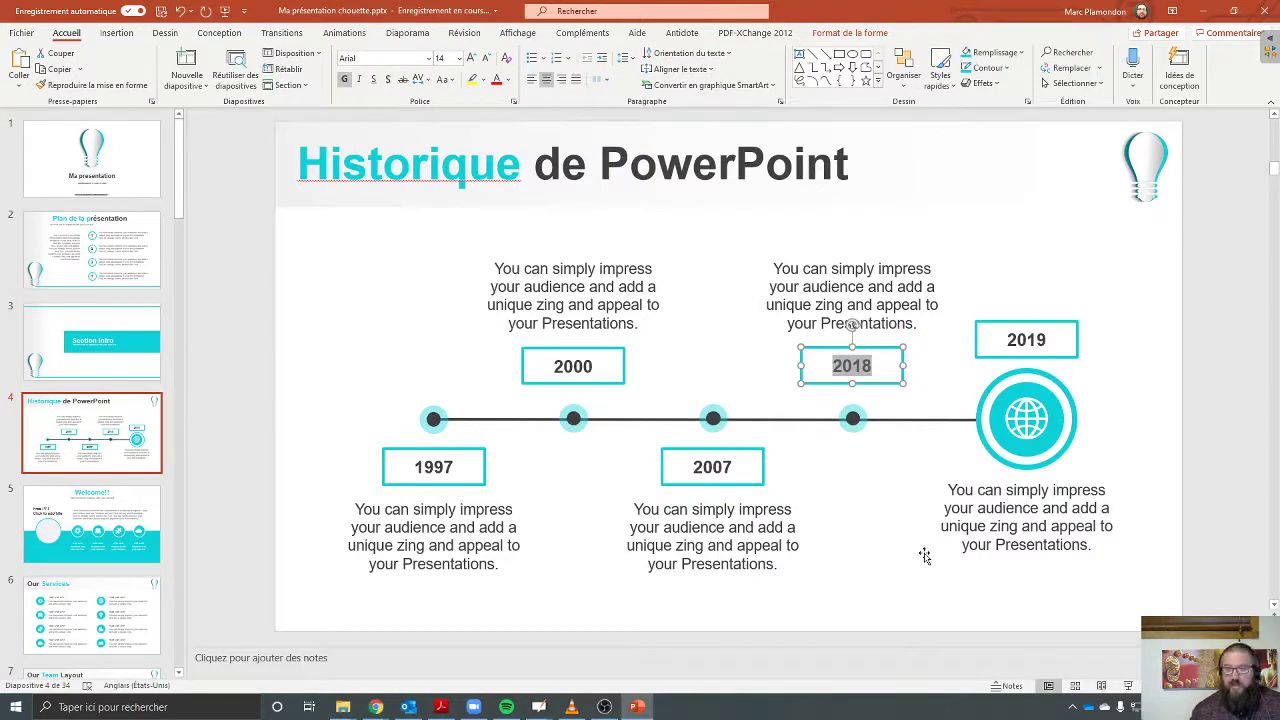
type("2010")
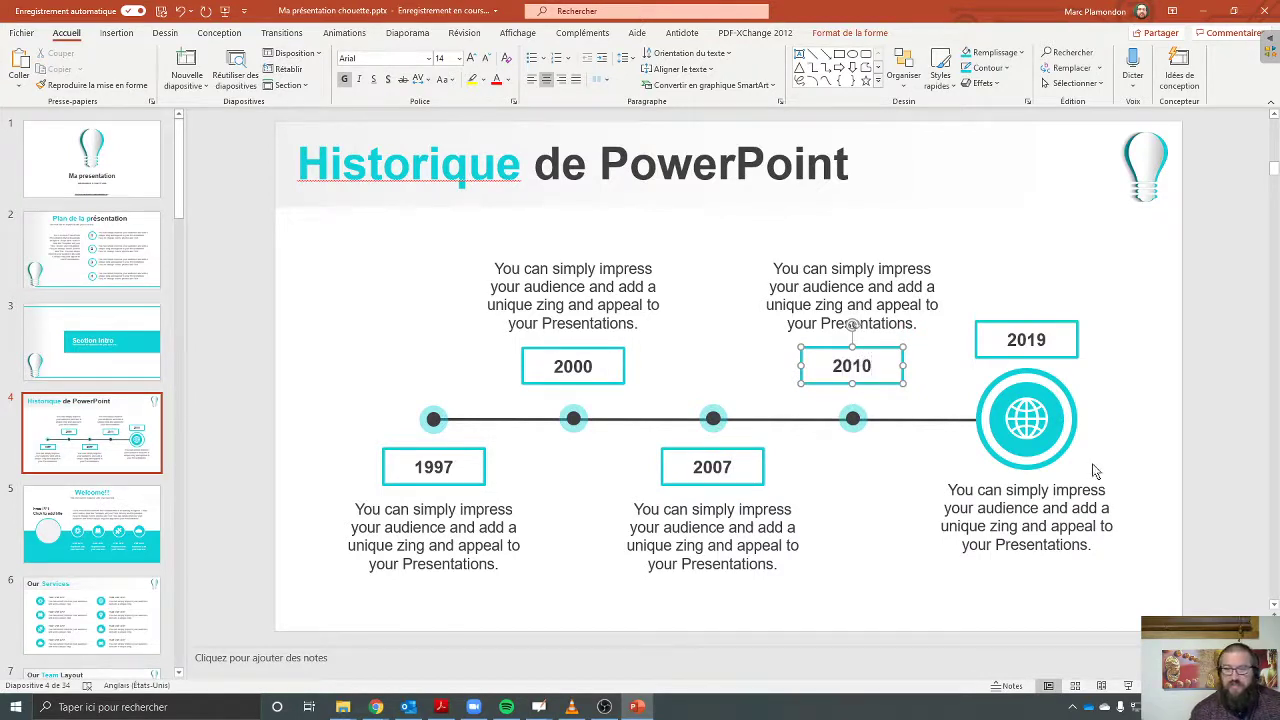
left_click(884, 577)
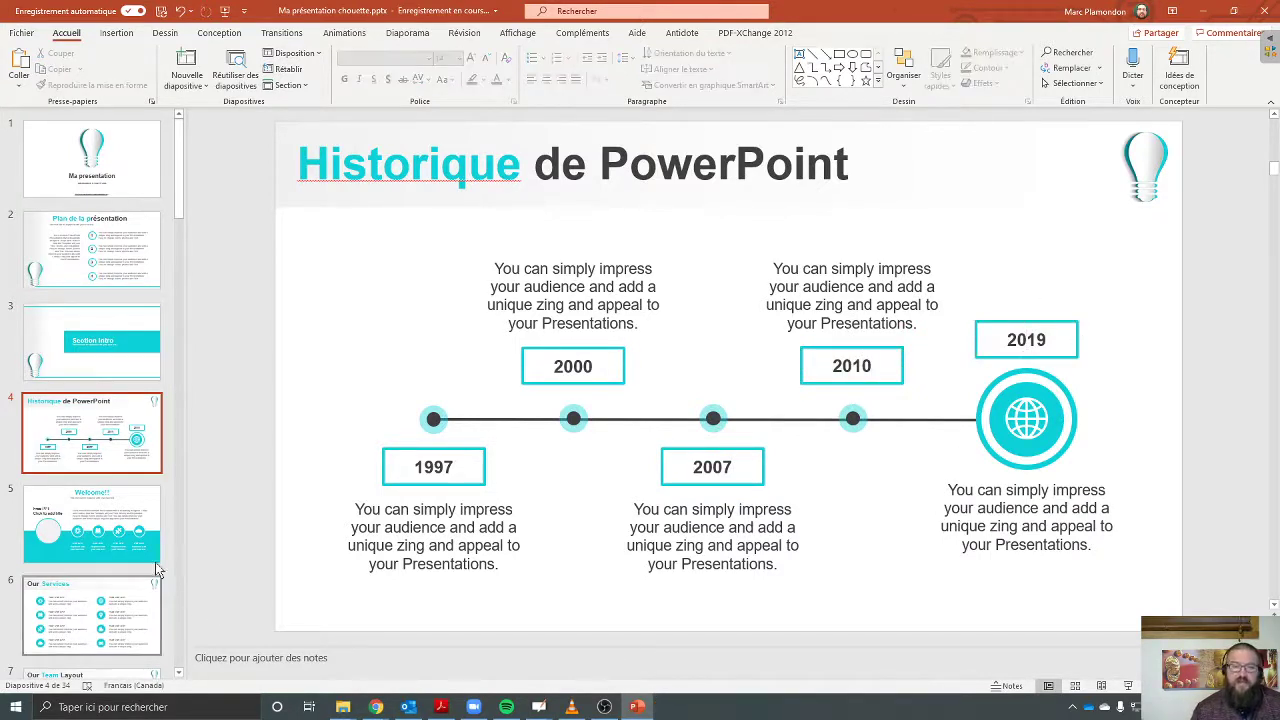
Step: Copy the Section Intro slide and paste it as slide 5 after the timeline slide
left_click(93, 360)
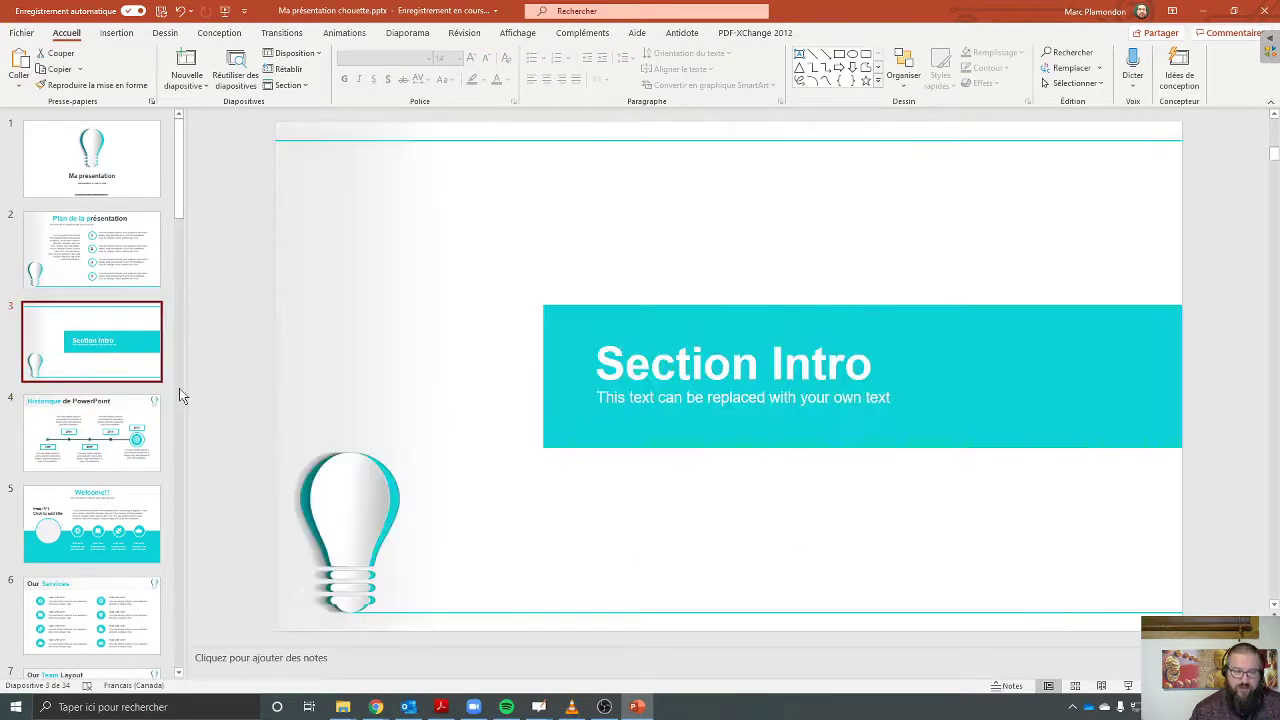
right_click(130, 355)
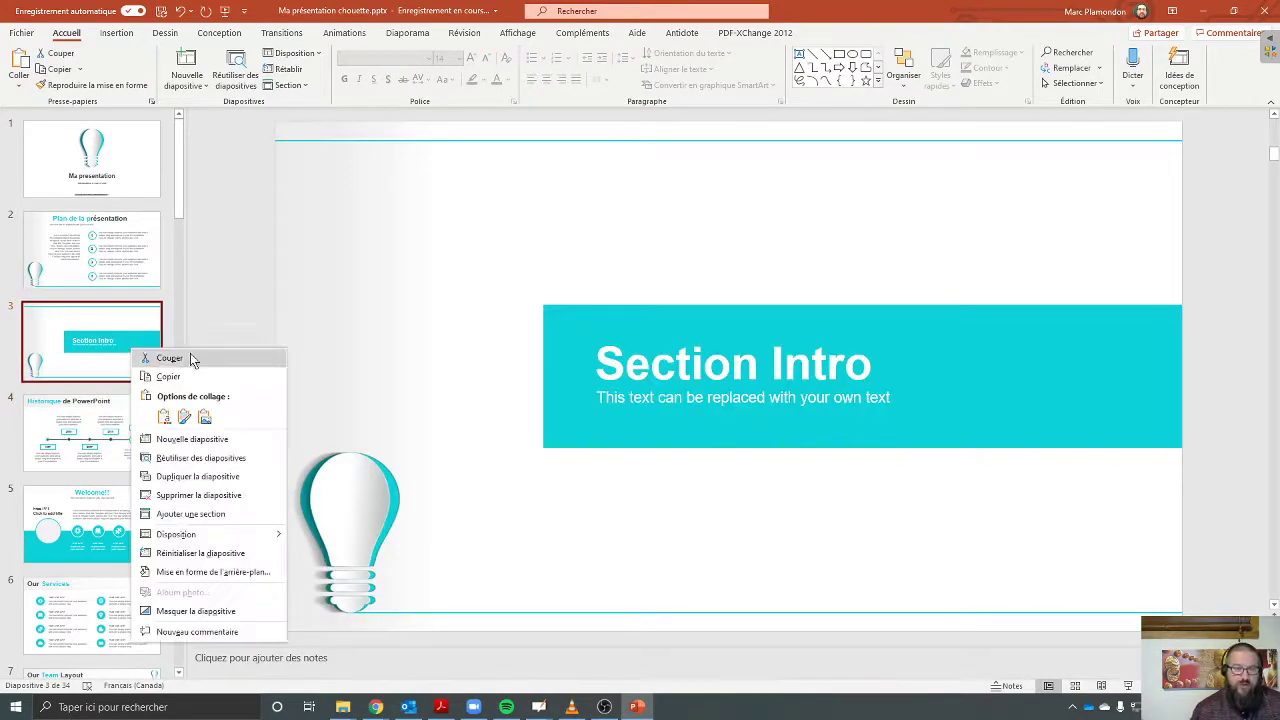
left_click(183, 379)
left_click(113, 480)
right_click(113, 480)
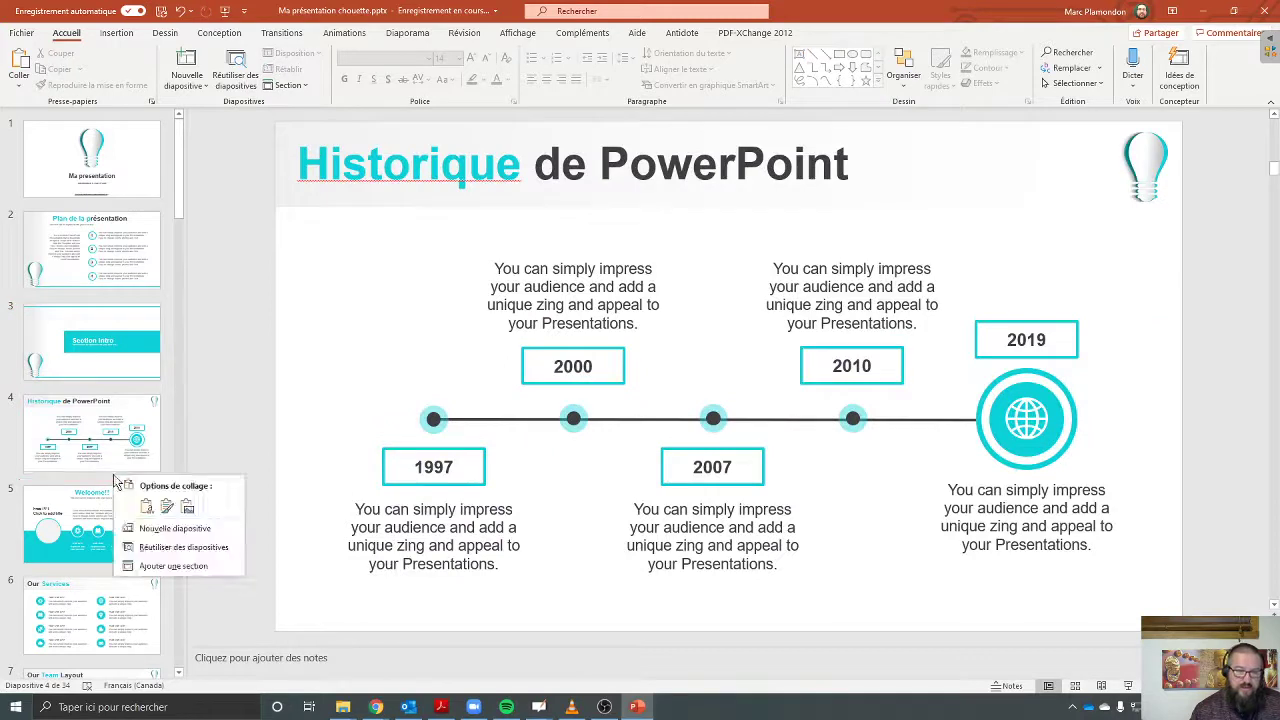
left_click(166, 507)
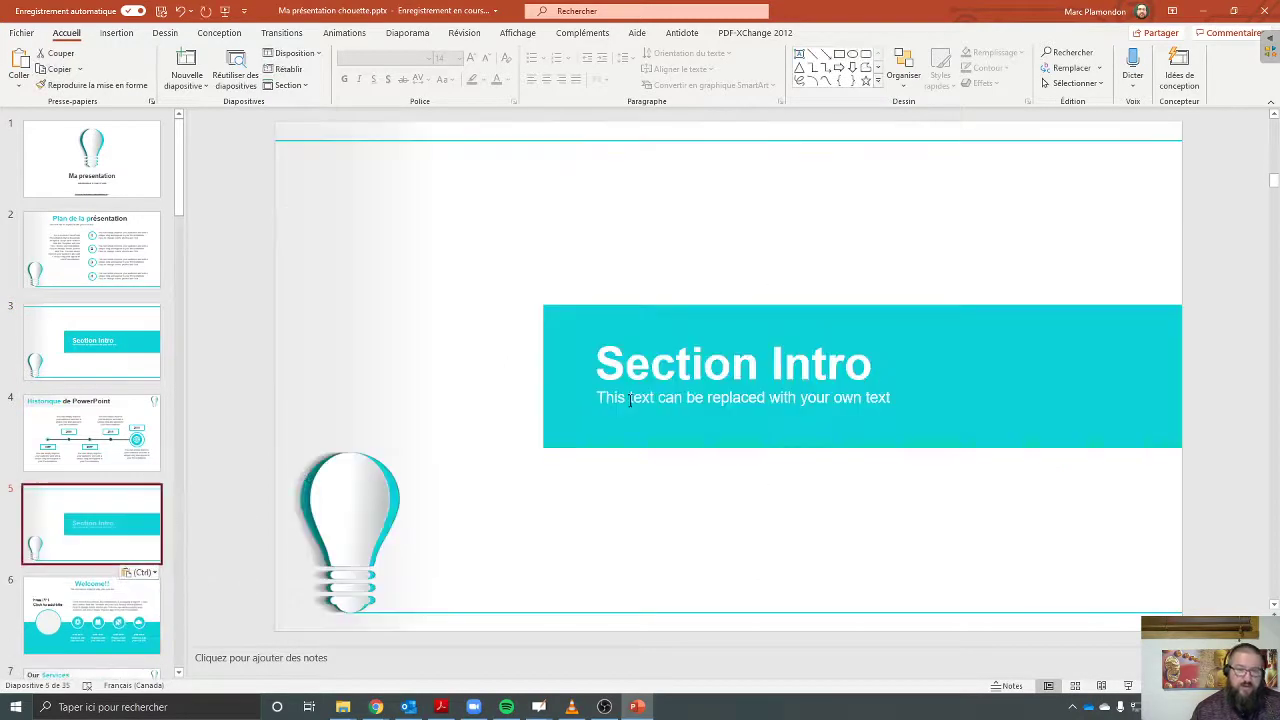
Step: Retitle the pasted slide 'Section la barre en haut'
left_click(856, 352)
double_click(812, 367)
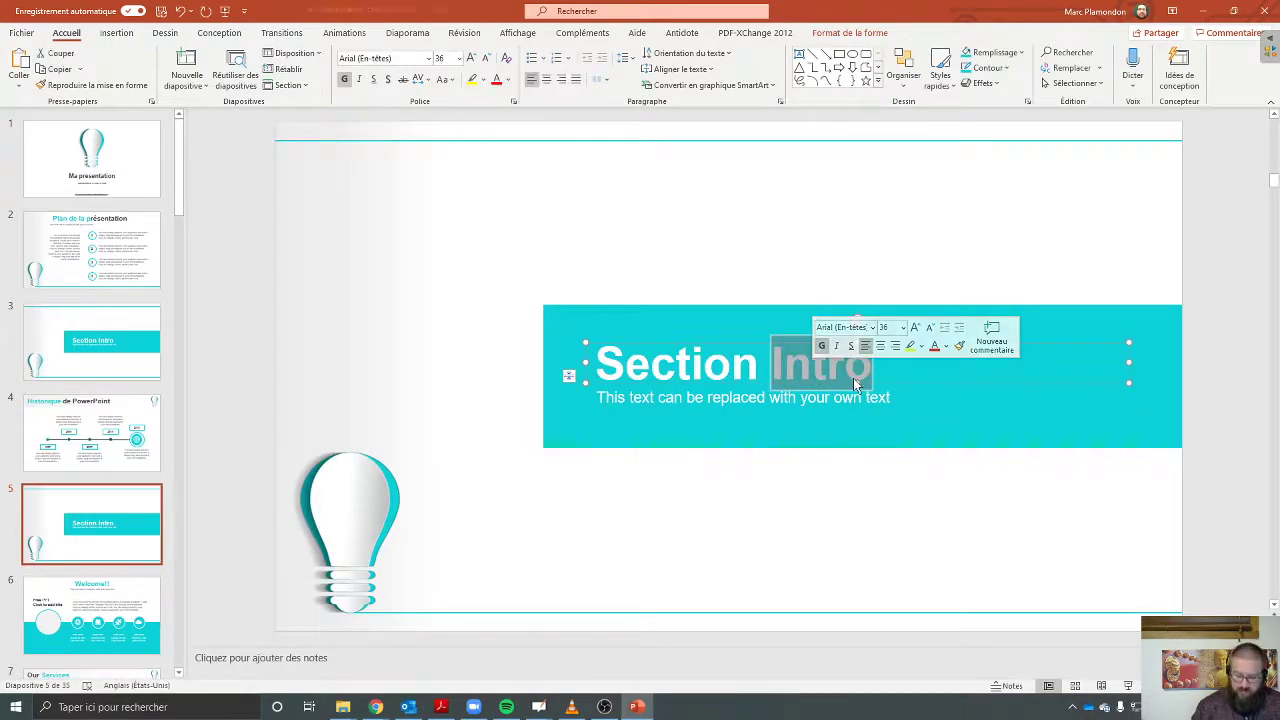
type("Les")
key("BackSpace")
key("BackSpace")
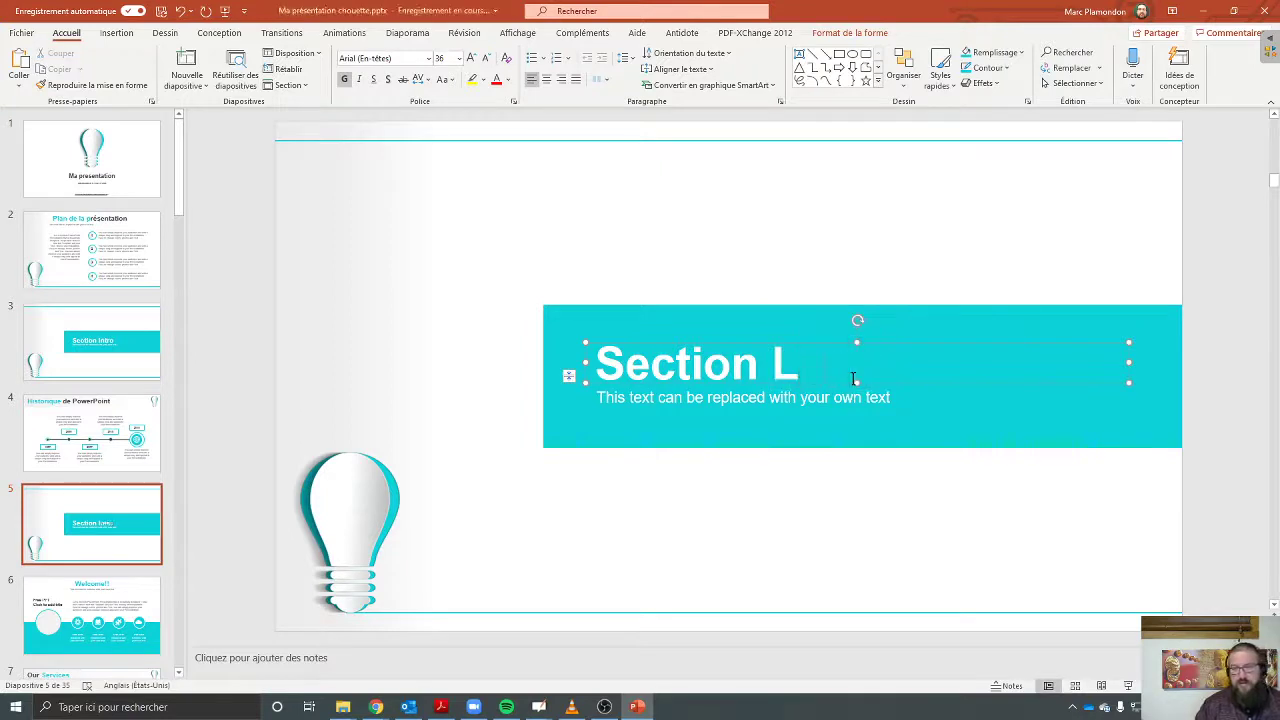
type("a barre")
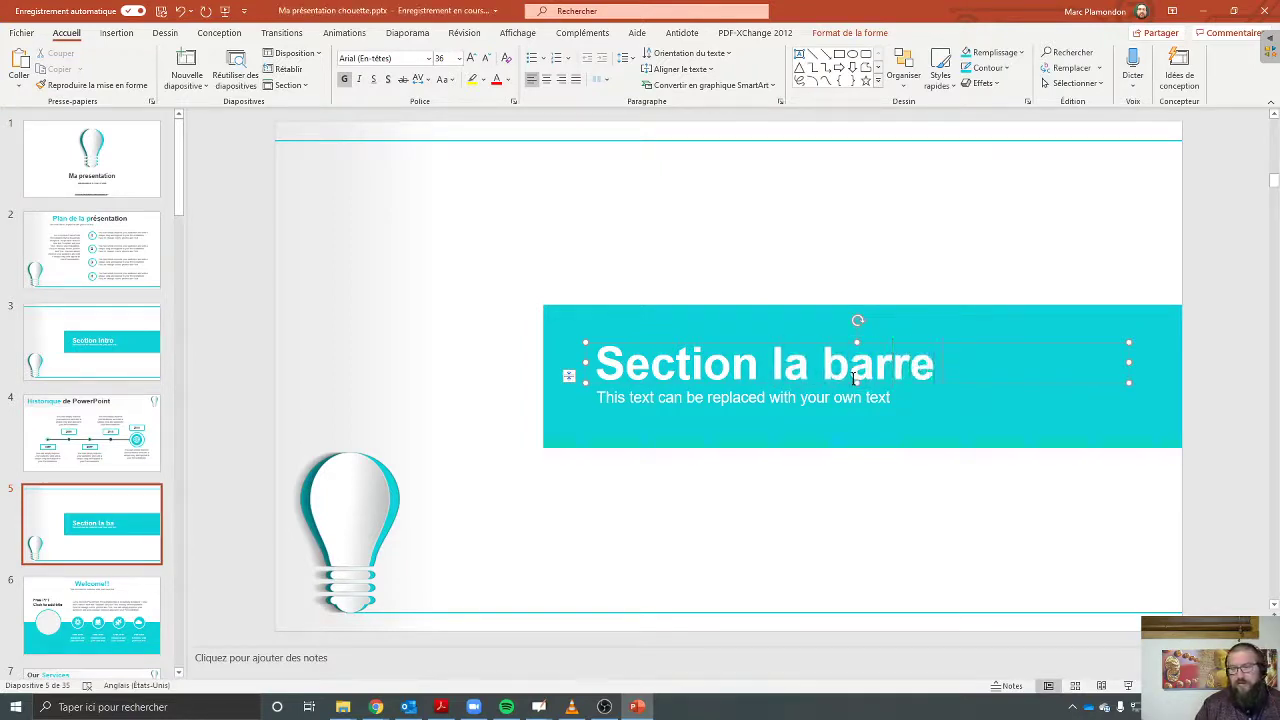
type(" en haut")
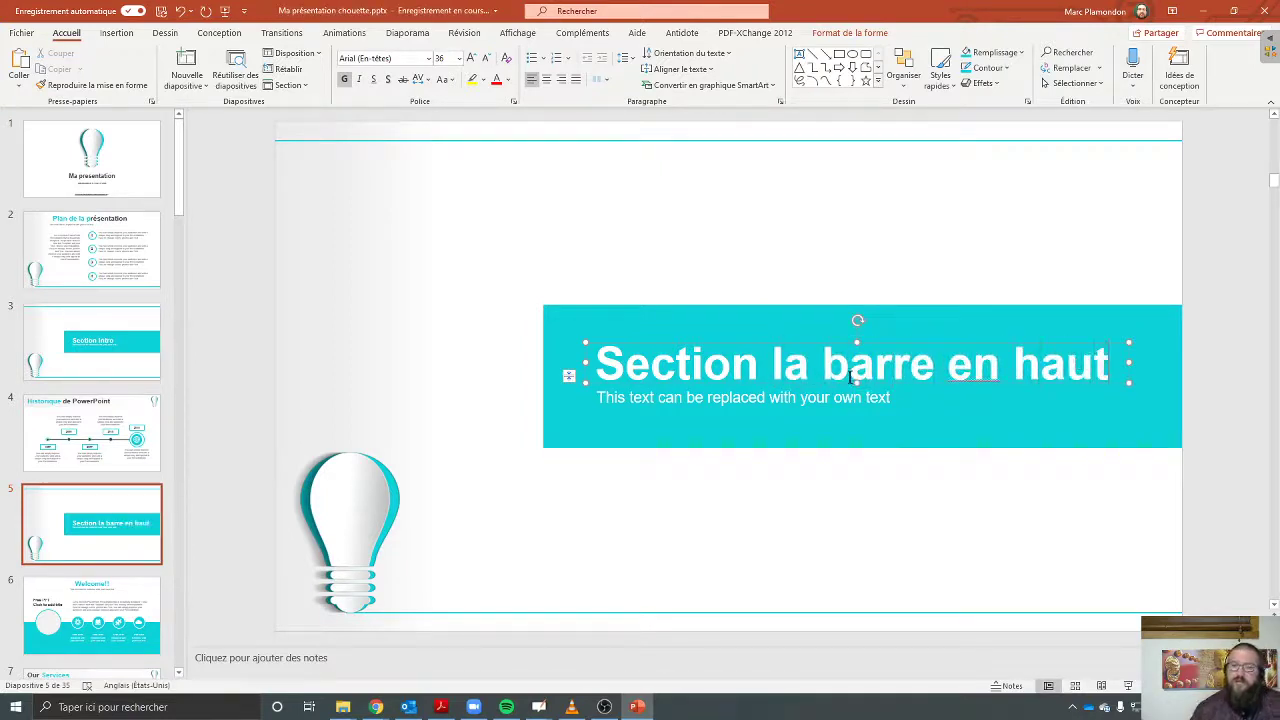
Step: Finish the 'Section la barre en haut' title and look over it and the Welcome!! slide
left_click(688, 545)
scroll(344, 339, "down", 3)
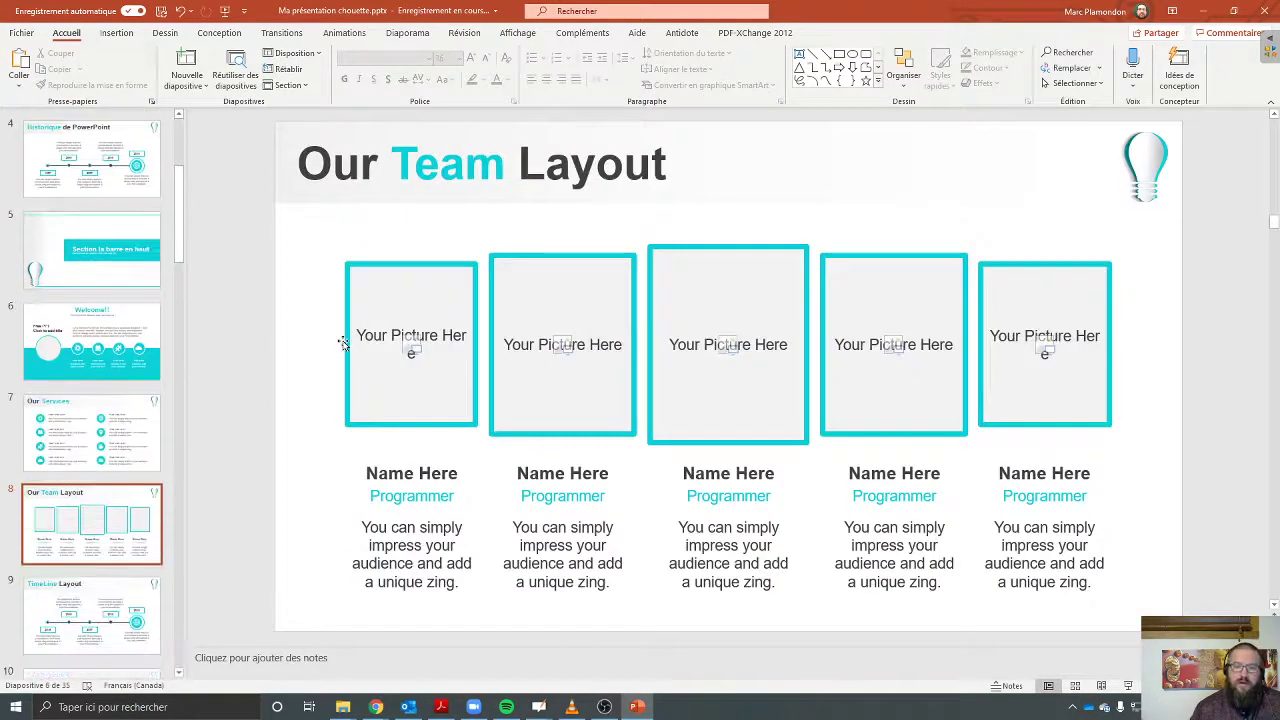
scroll(250, 320, "up", 1)
left_click(112, 285)
left_click(110, 340)
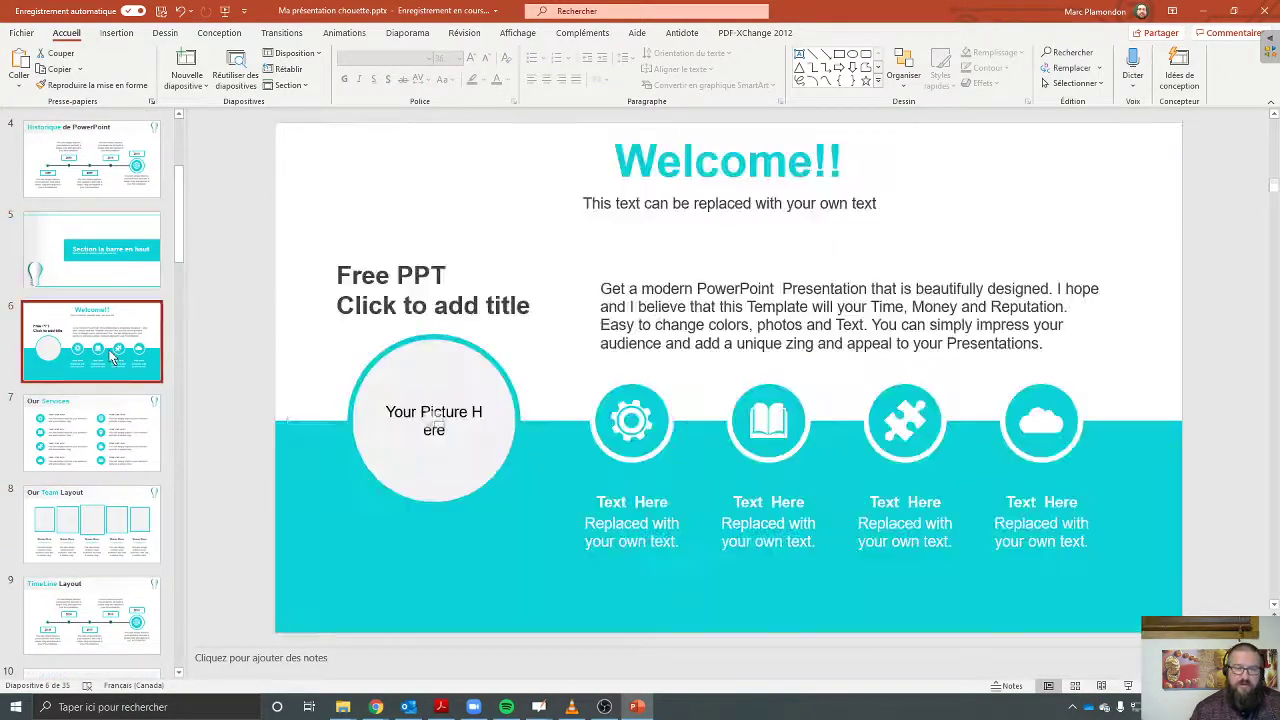
Step: Bring up the insert context menu in the gap between slides 5 and 6
scroll(118, 455, "up", 1)
scroll(115, 450, "down", 2)
scroll(110, 440, "down", 2)
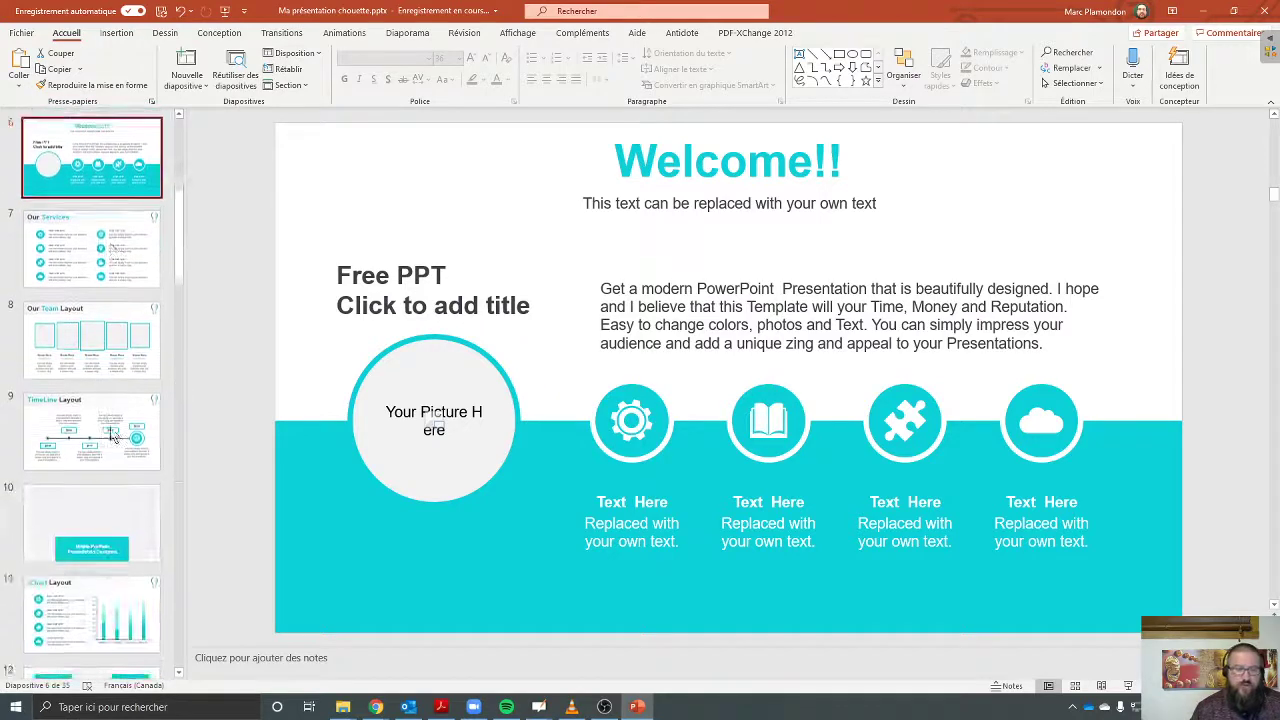
scroll(108, 430, "down", 1)
scroll(120, 470, "down", 3)
scroll(120, 470, "down", 3)
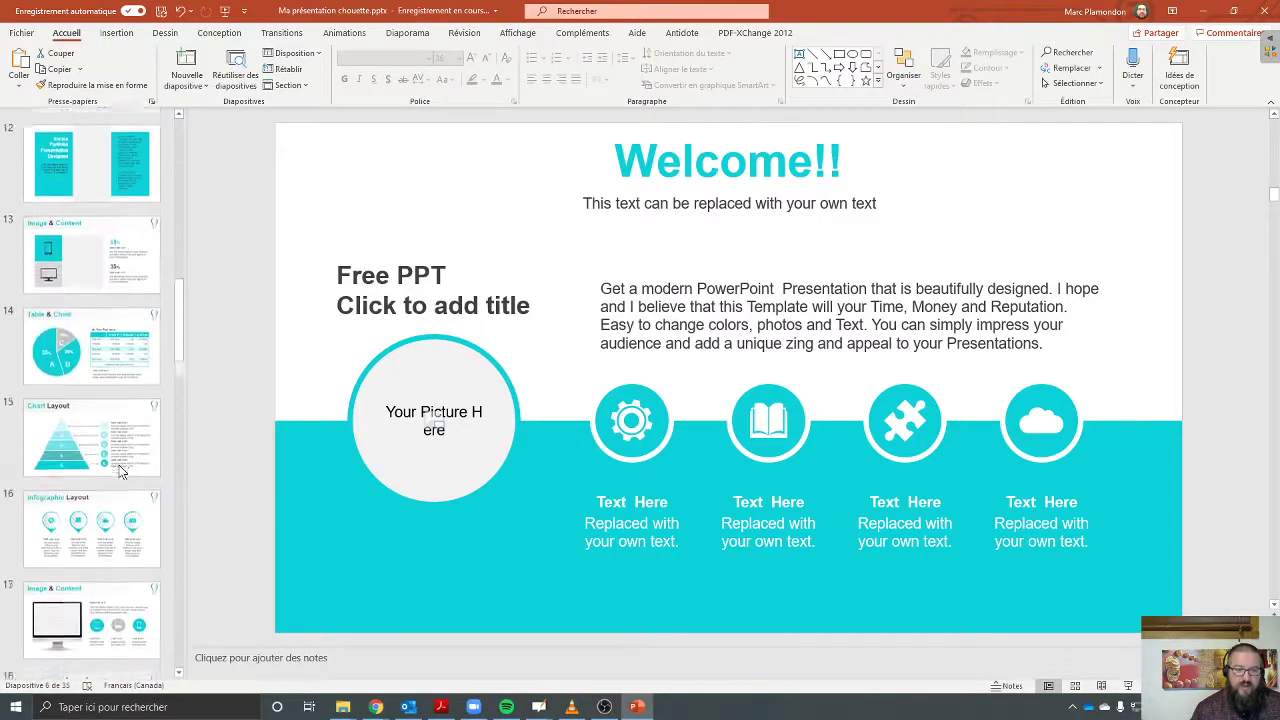
scroll(120, 470, "down", 3)
scroll(120, 470, "down", 3)
scroll(118, 471, "down", 3)
scroll(120, 468, "down", 3)
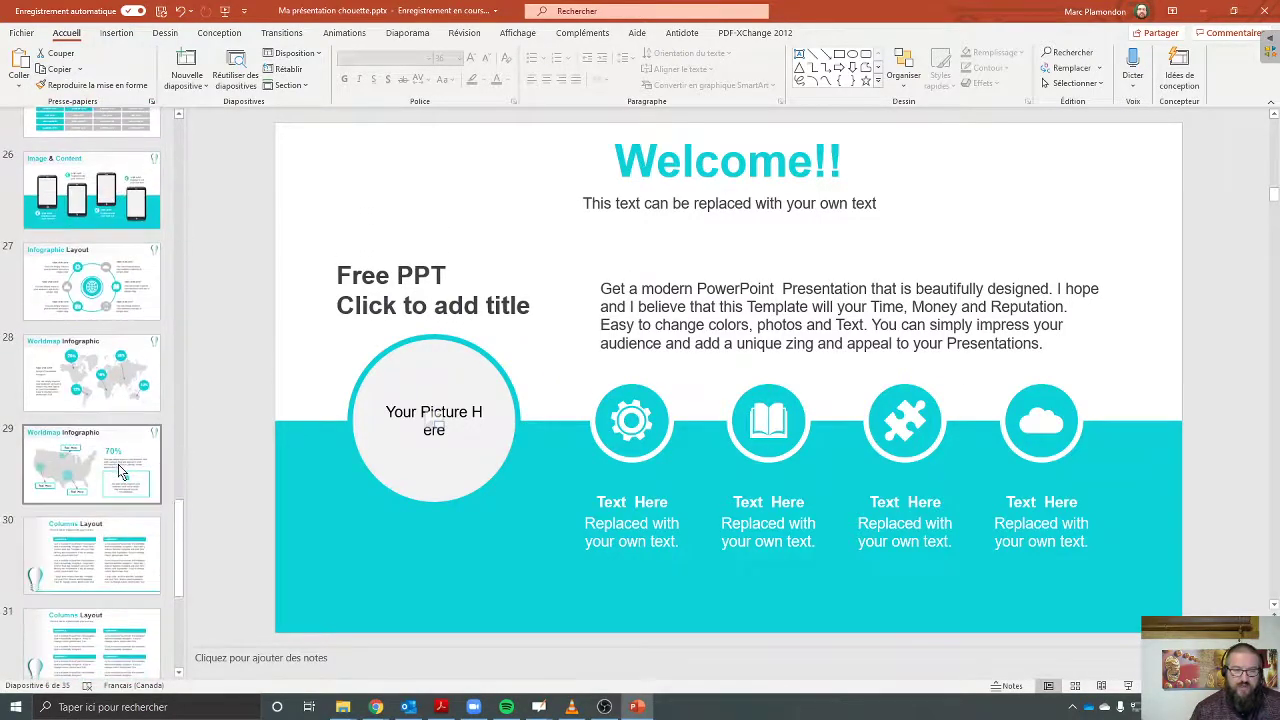
scroll(125, 466, "up", 3)
scroll(130, 464, "up", 4)
scroll(125, 450, "up", 5)
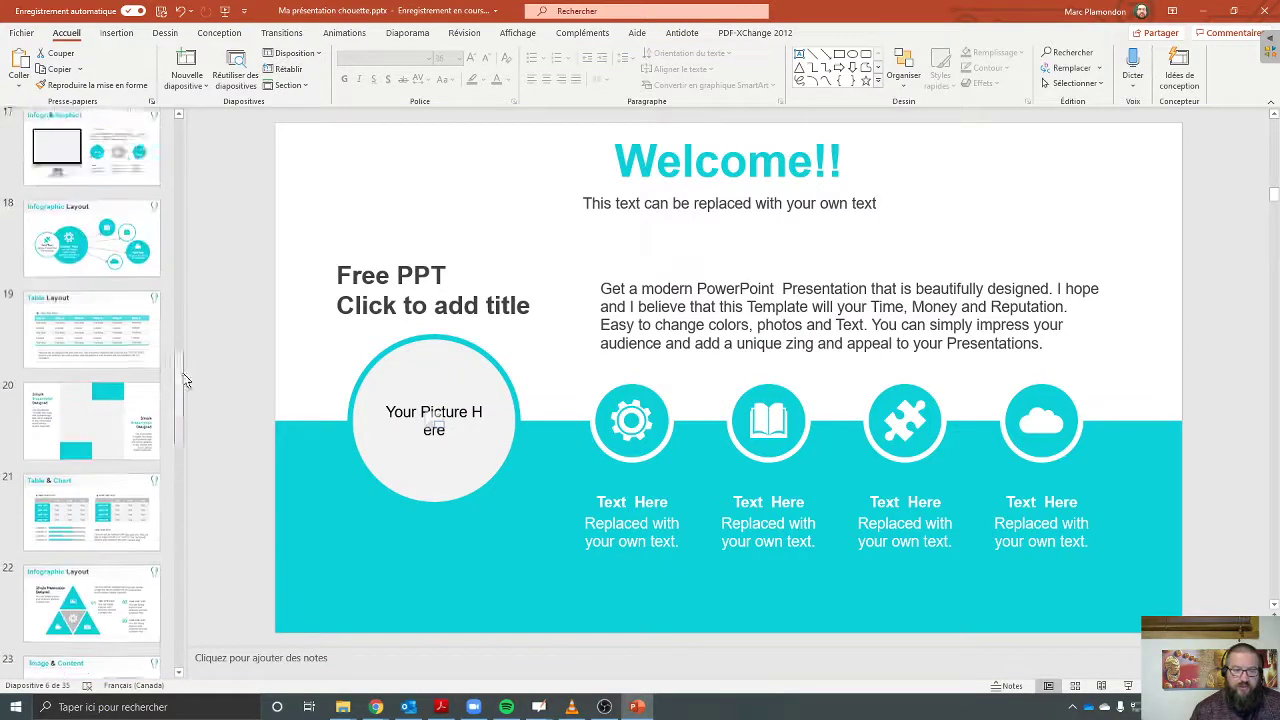
scroll(120, 440, "up", 10)
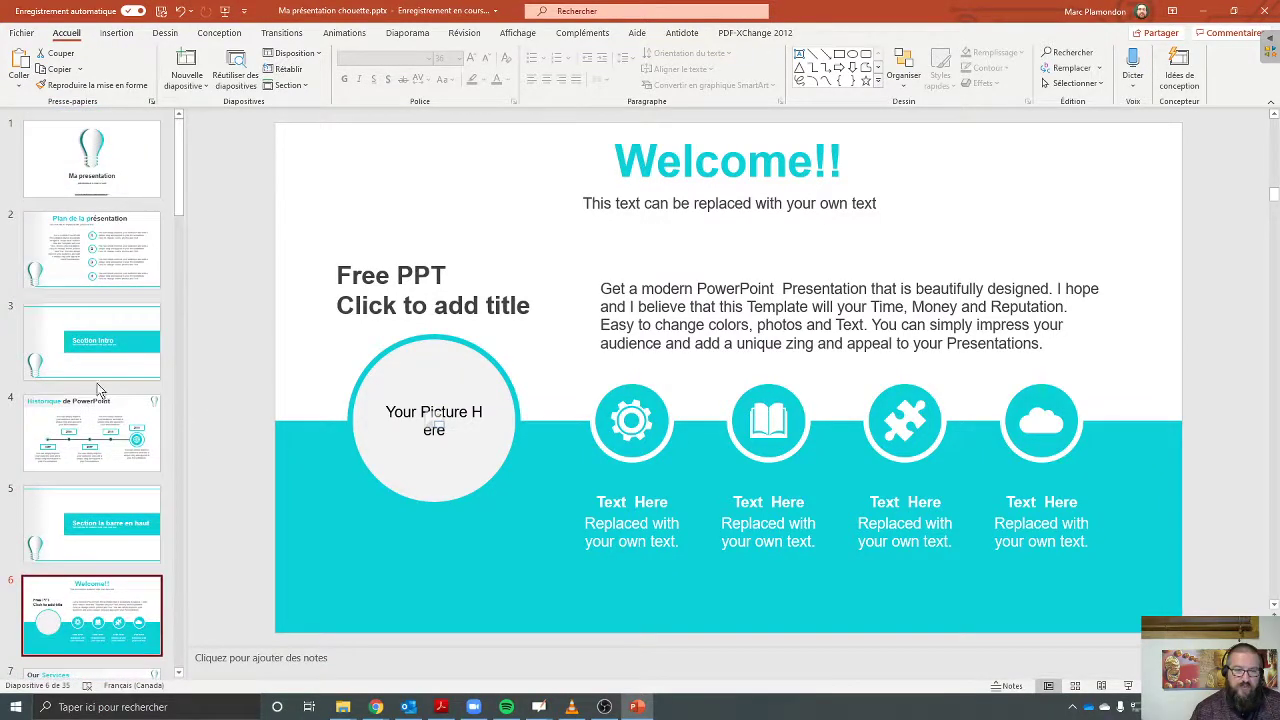
scroll(100, 410, "down", 2)
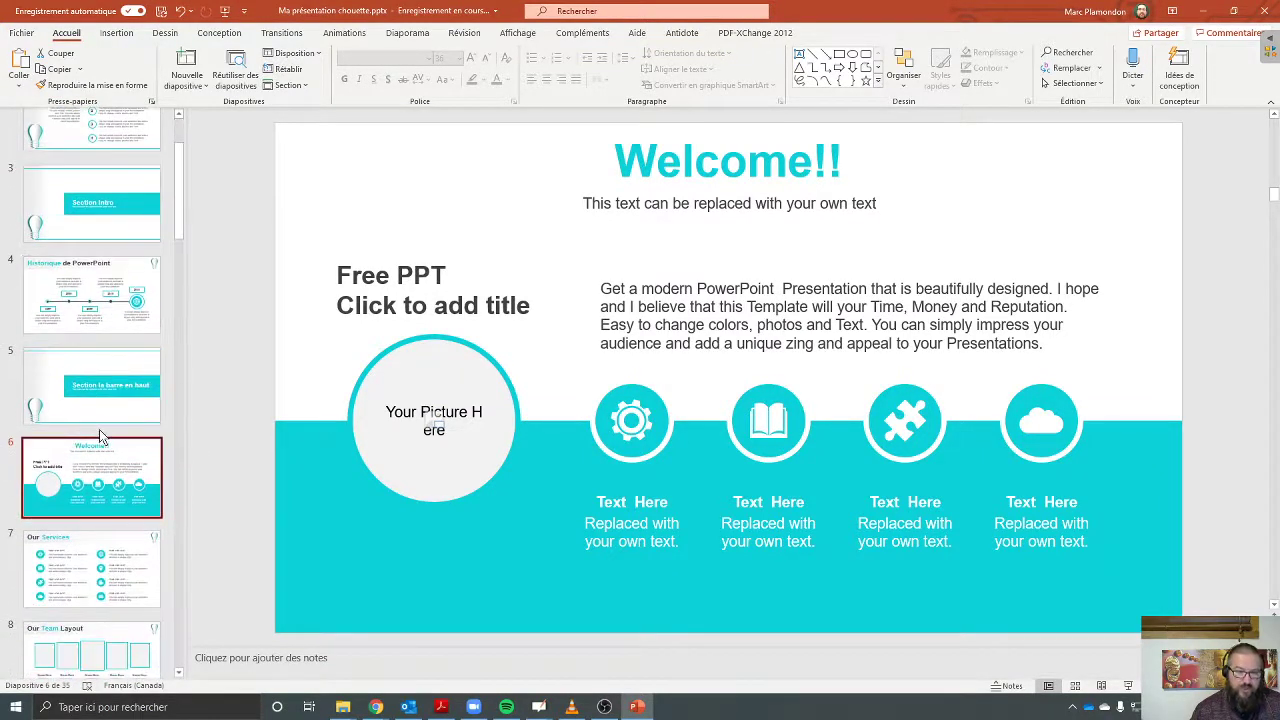
left_click(99, 431)
right_click(102, 437)
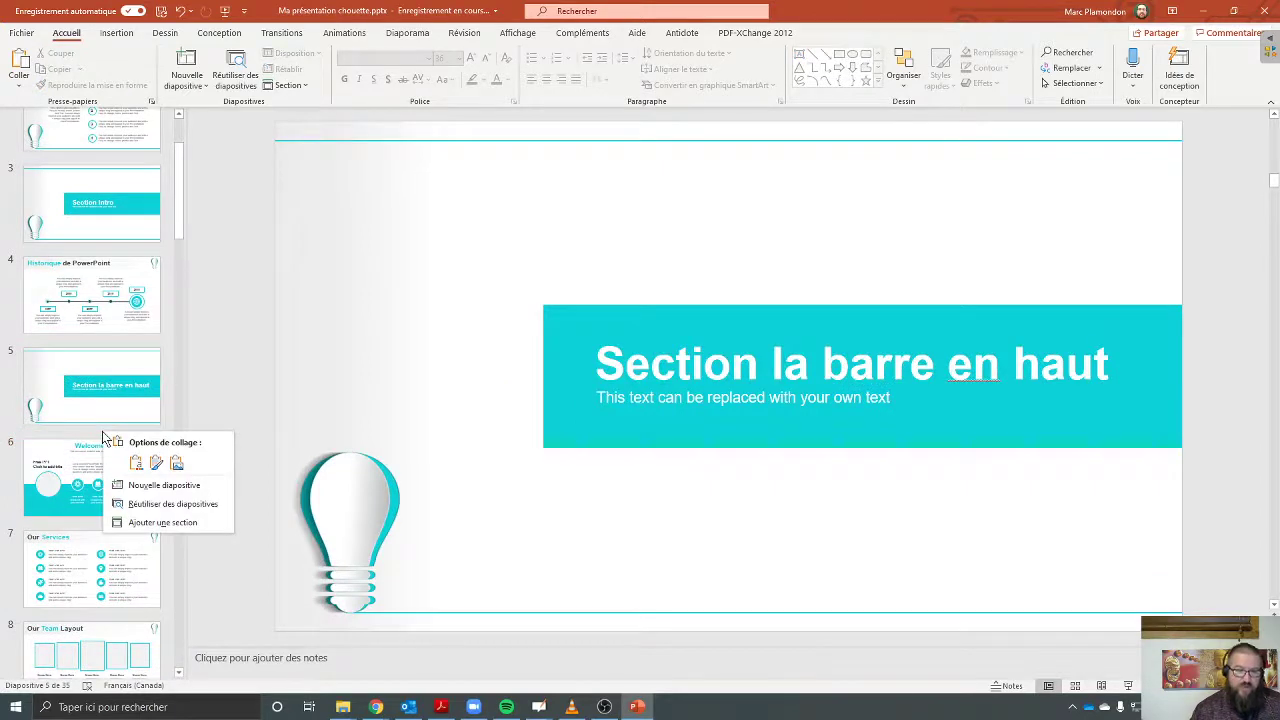
Step: Insert a new slide 6 and apply the 1_Picture with Caption layout to it
left_click(194, 490)
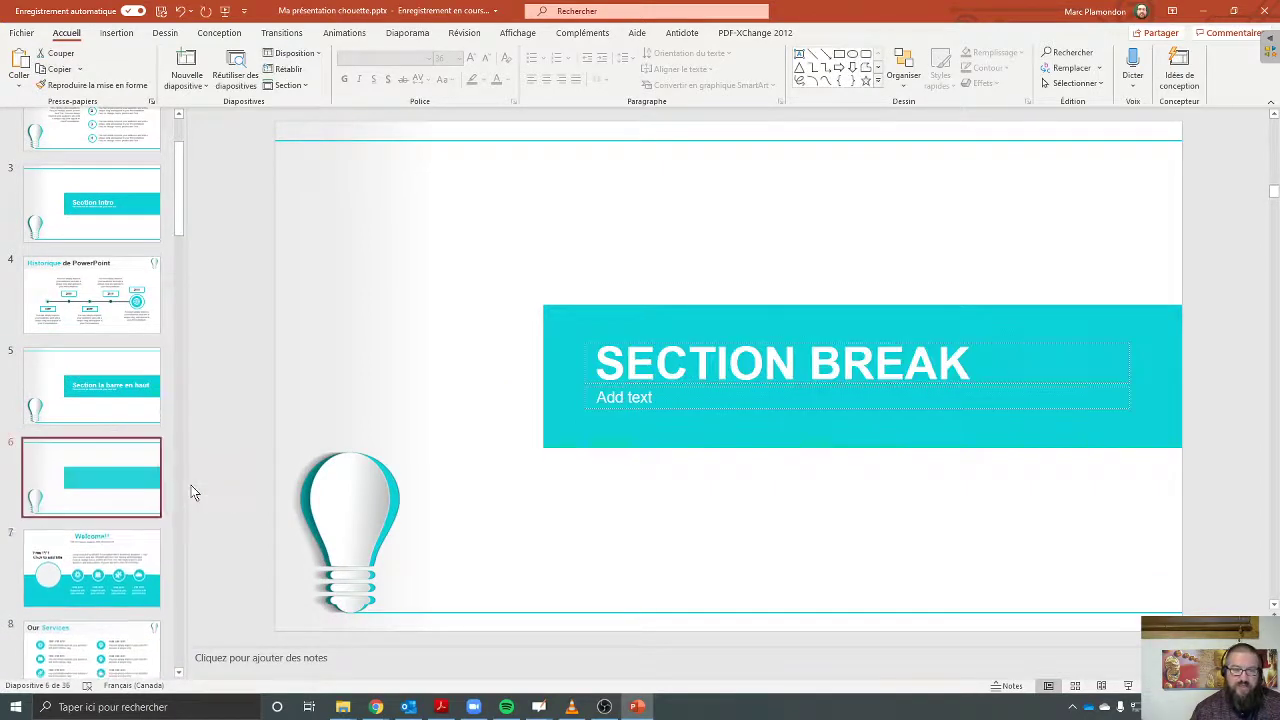
right_click(118, 500)
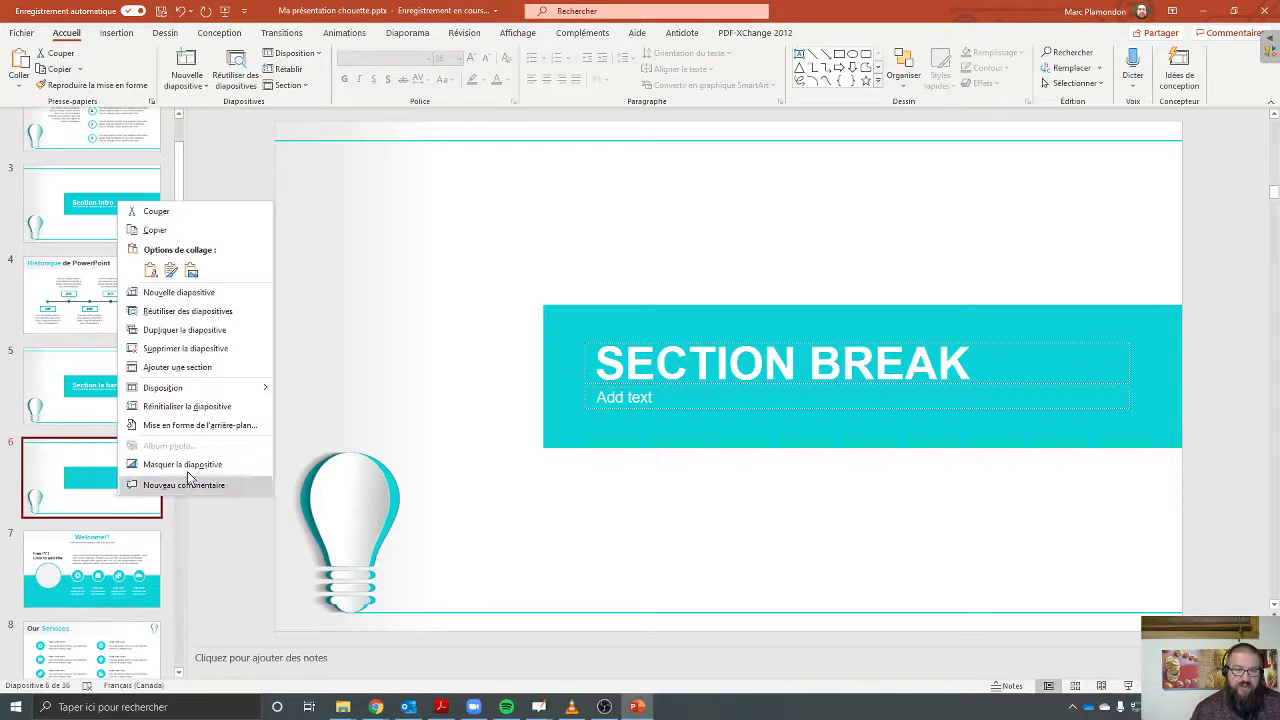
mouse_move(196, 398)
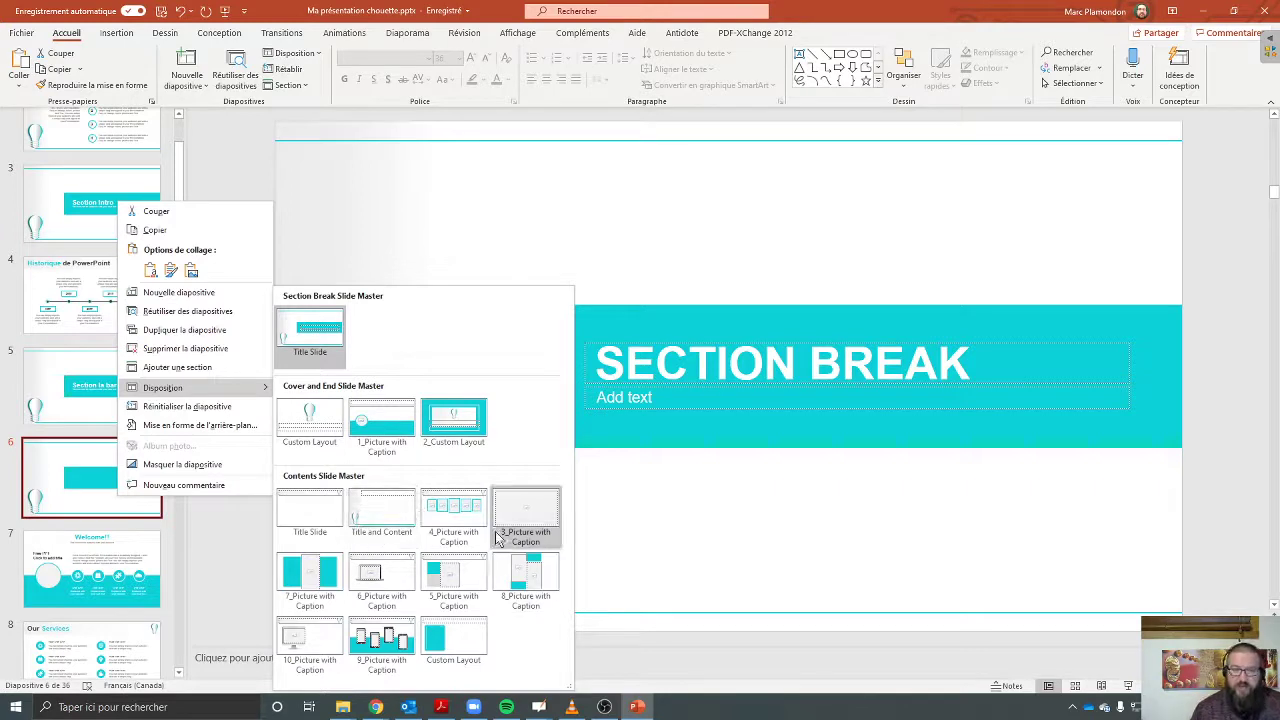
left_click(392, 438)
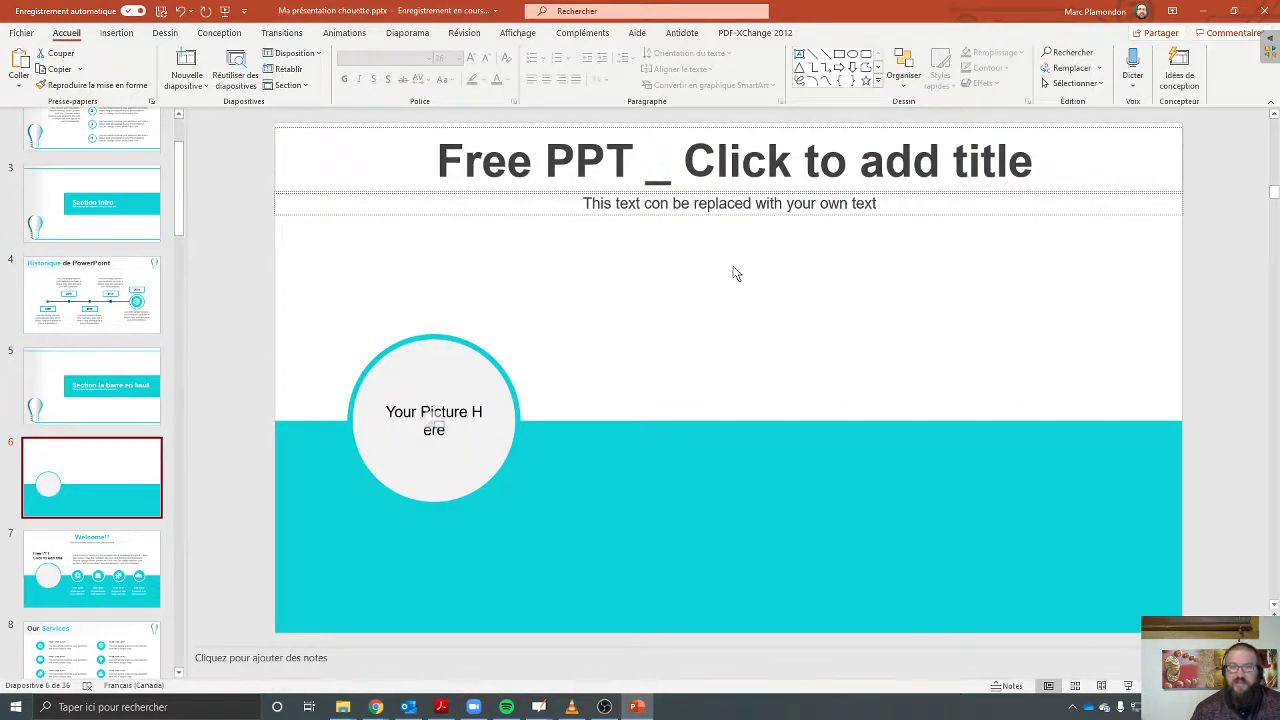
Step: Title slide 6 'Ruban expliqué'
left_click(557, 174)
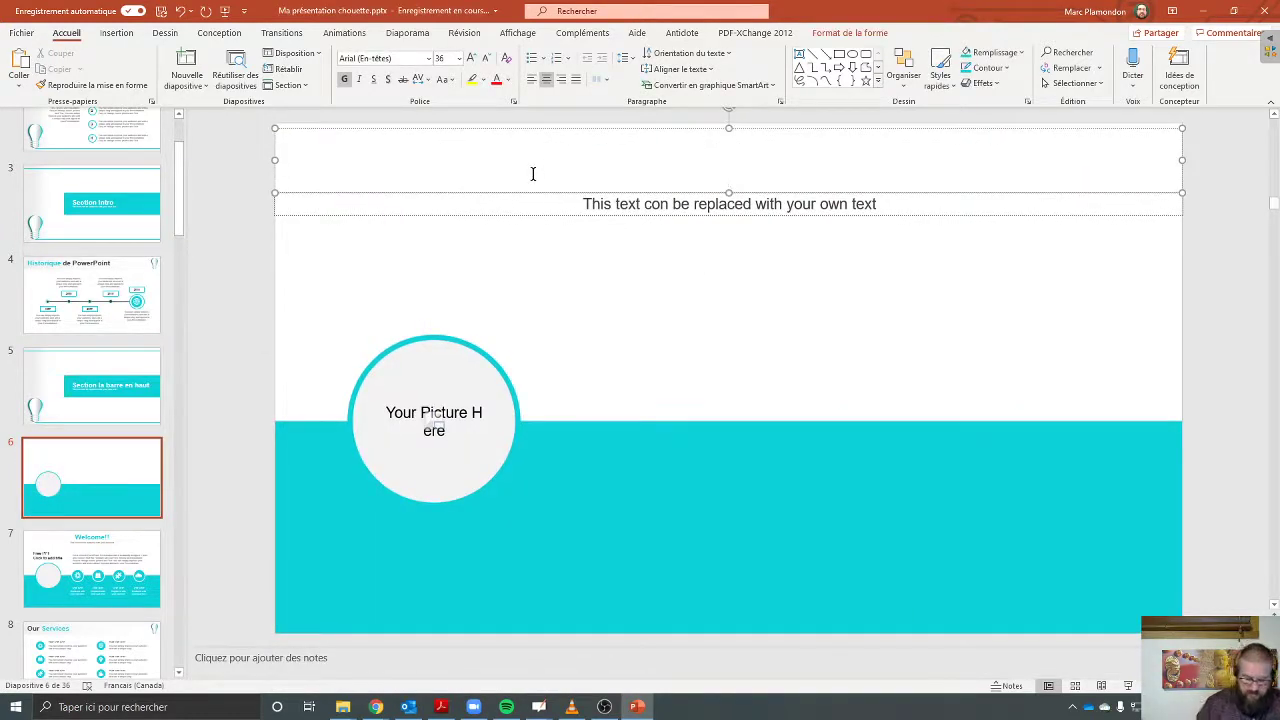
type("Barre")
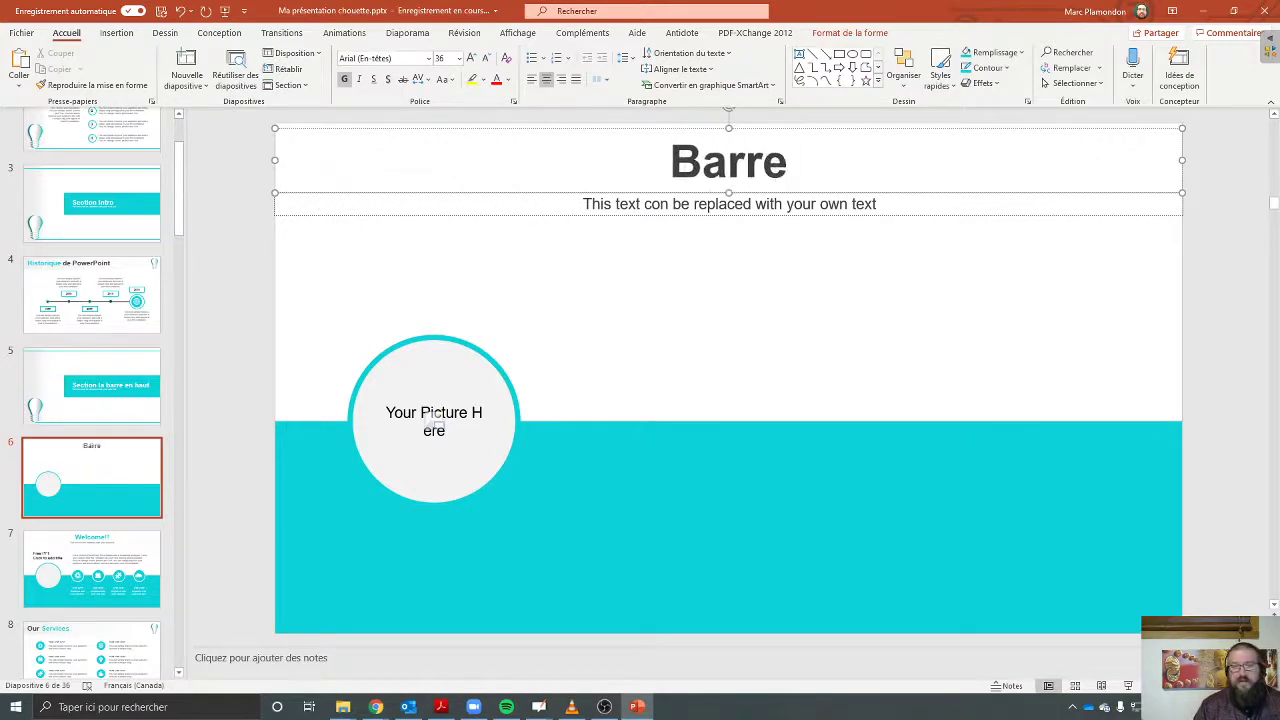
key("ctrl+shift+Left")
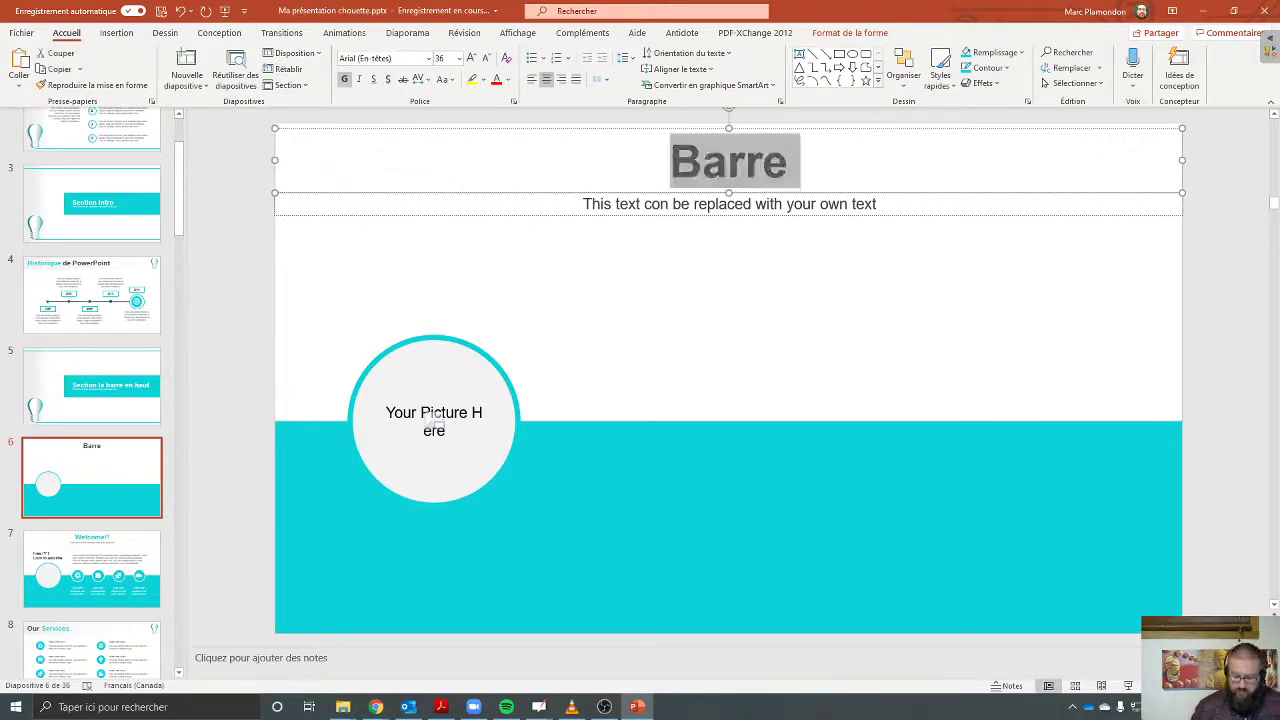
type("O")
key("BackSpace")
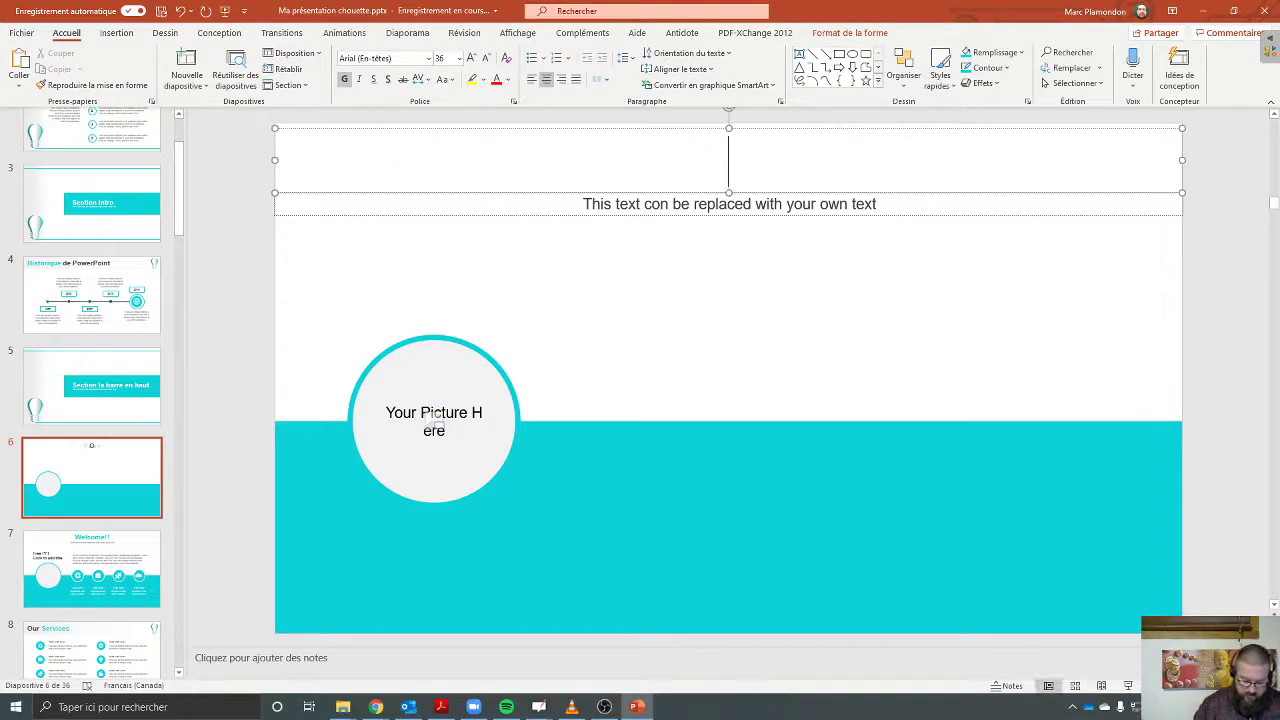
type("Barre")
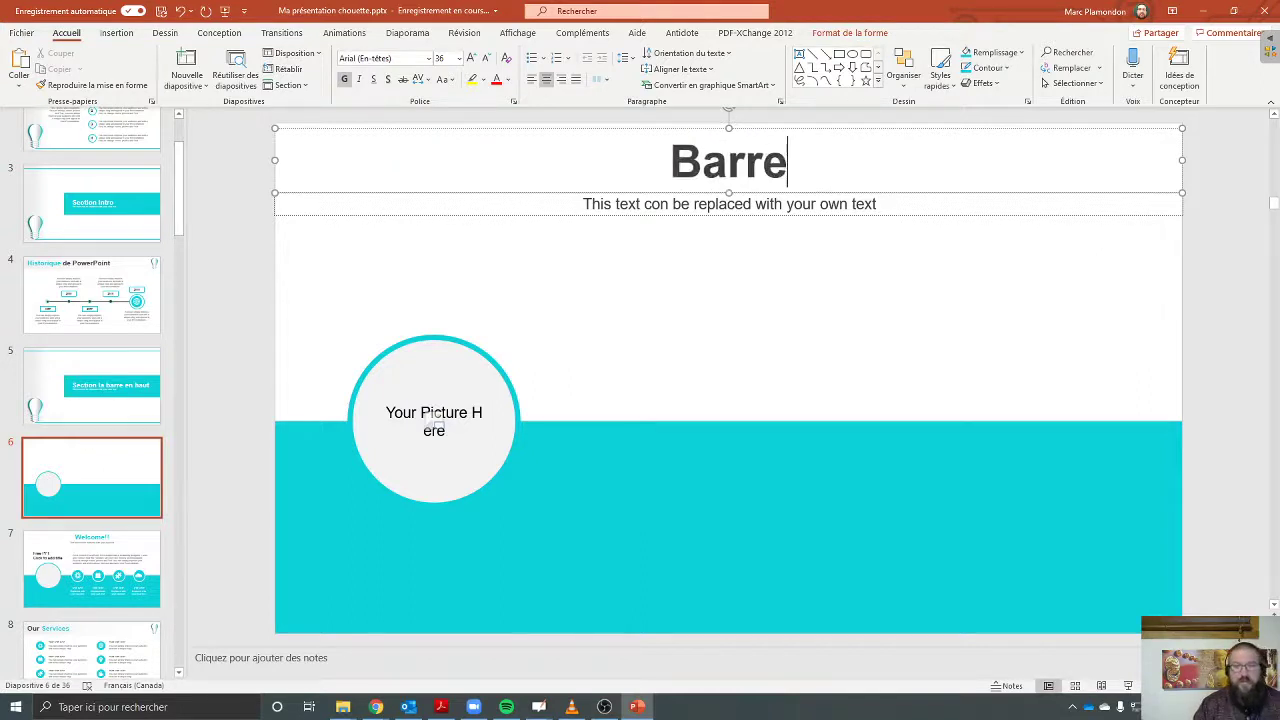
type(" des ongl")
key("ctrl+shift+Left")
key("ctrl+shift+Left")
key("ctrl+shift+Left")
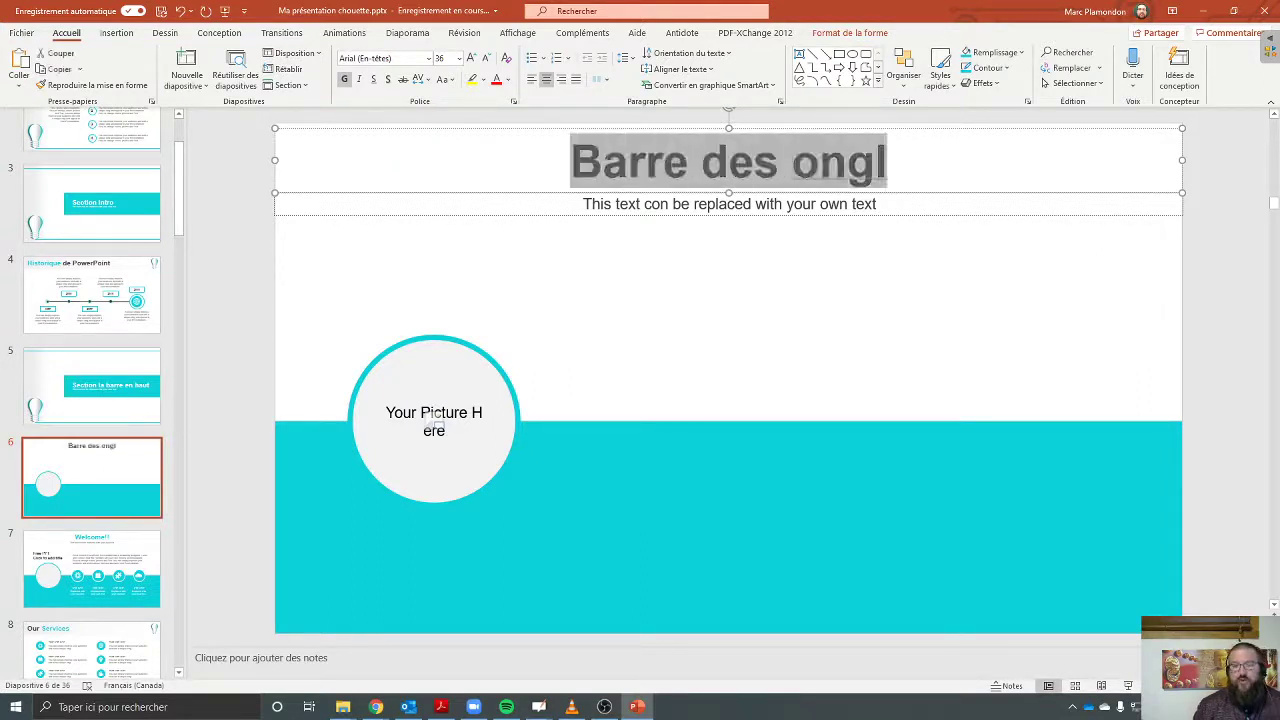
type("Rub")
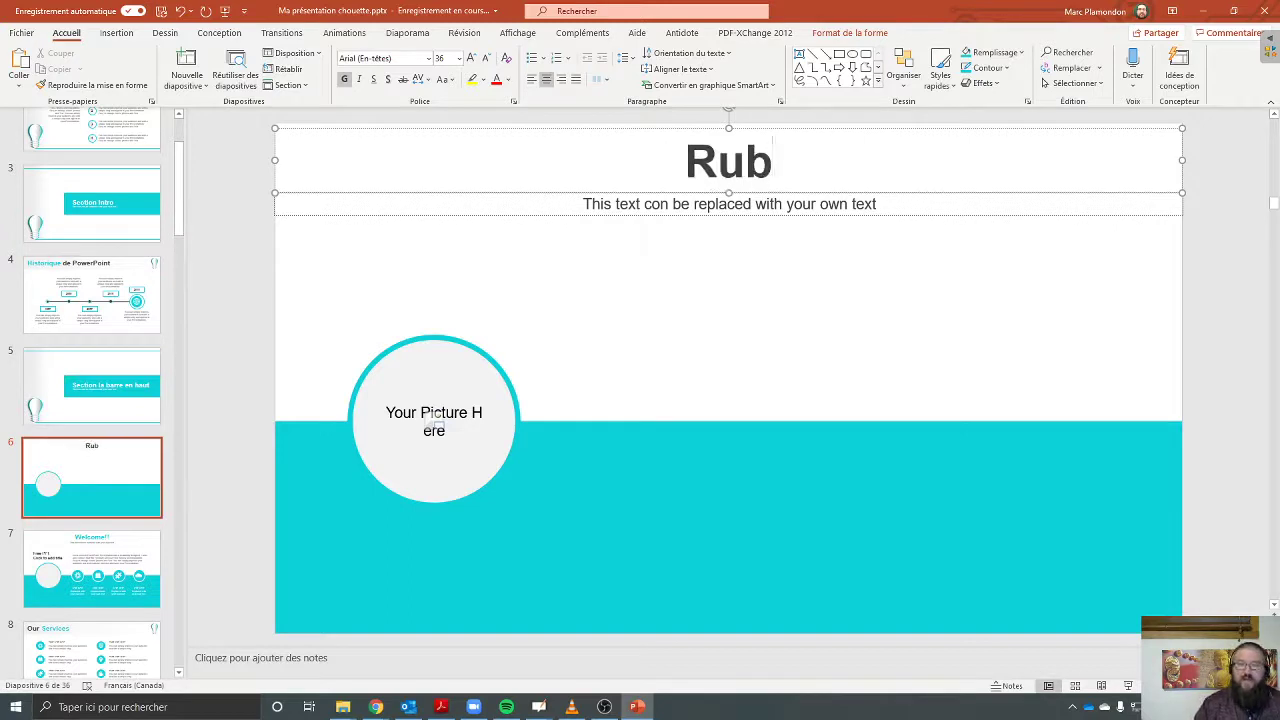
type("an expliqu")
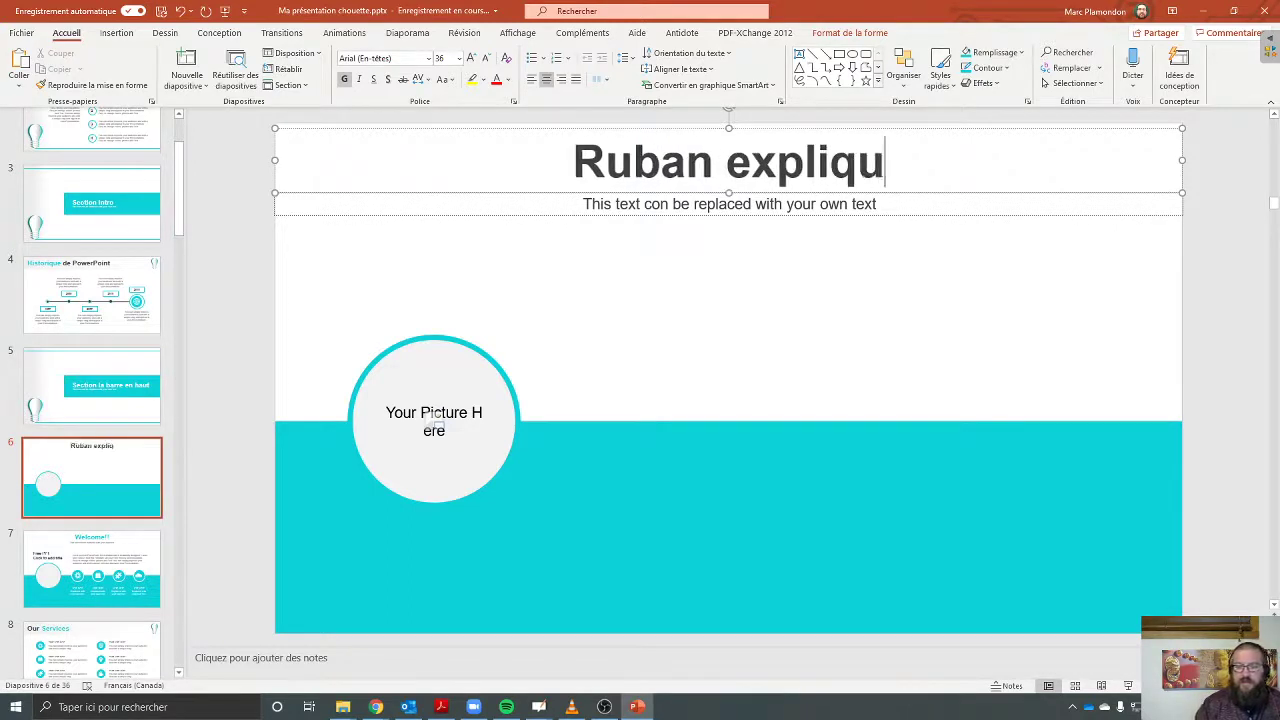
type("é")
Step: Replace the subtitle with 'Le ruban est la trousse d'outil prinicipal dans PowerPoint'
left_click(663, 220)
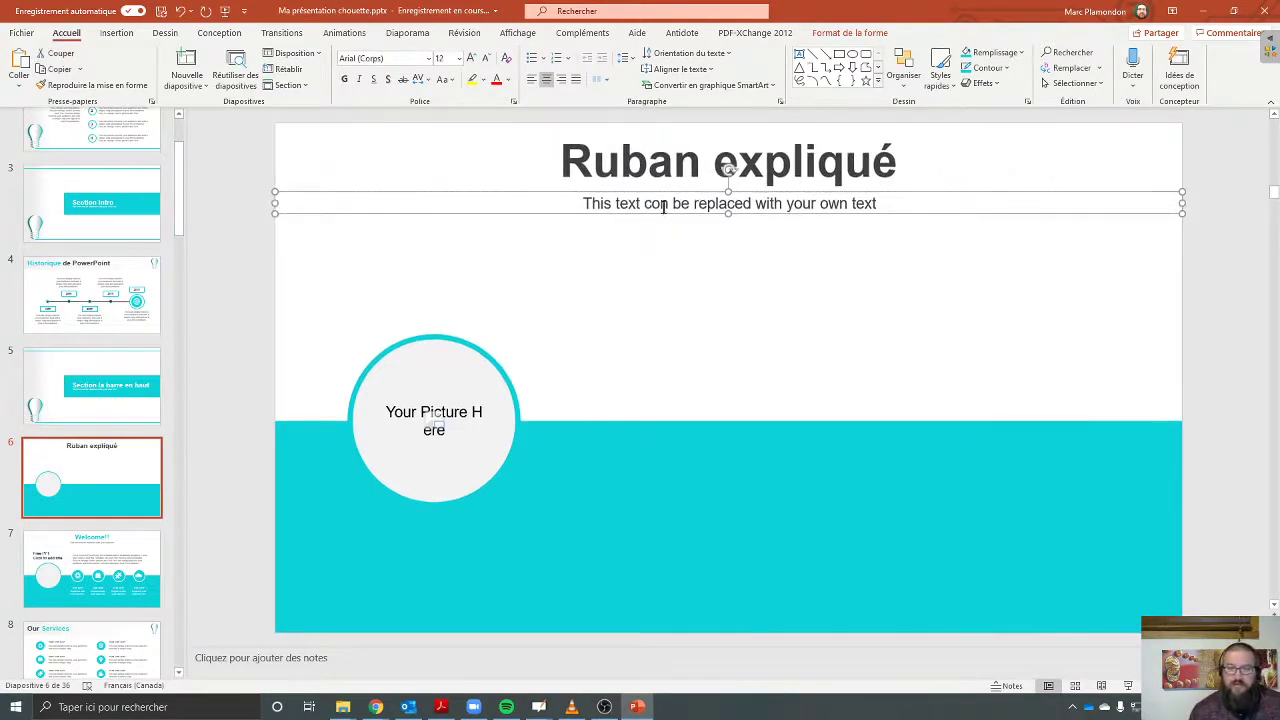
key("Delete")
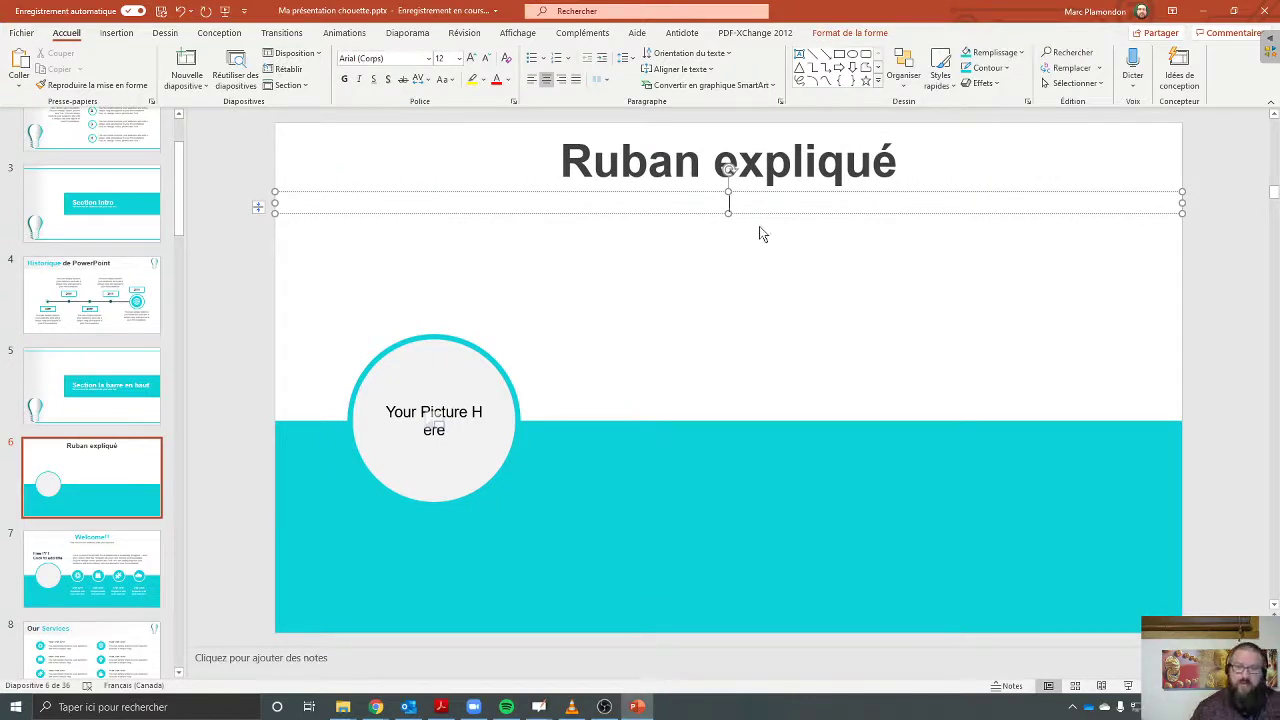
type("Le ru")
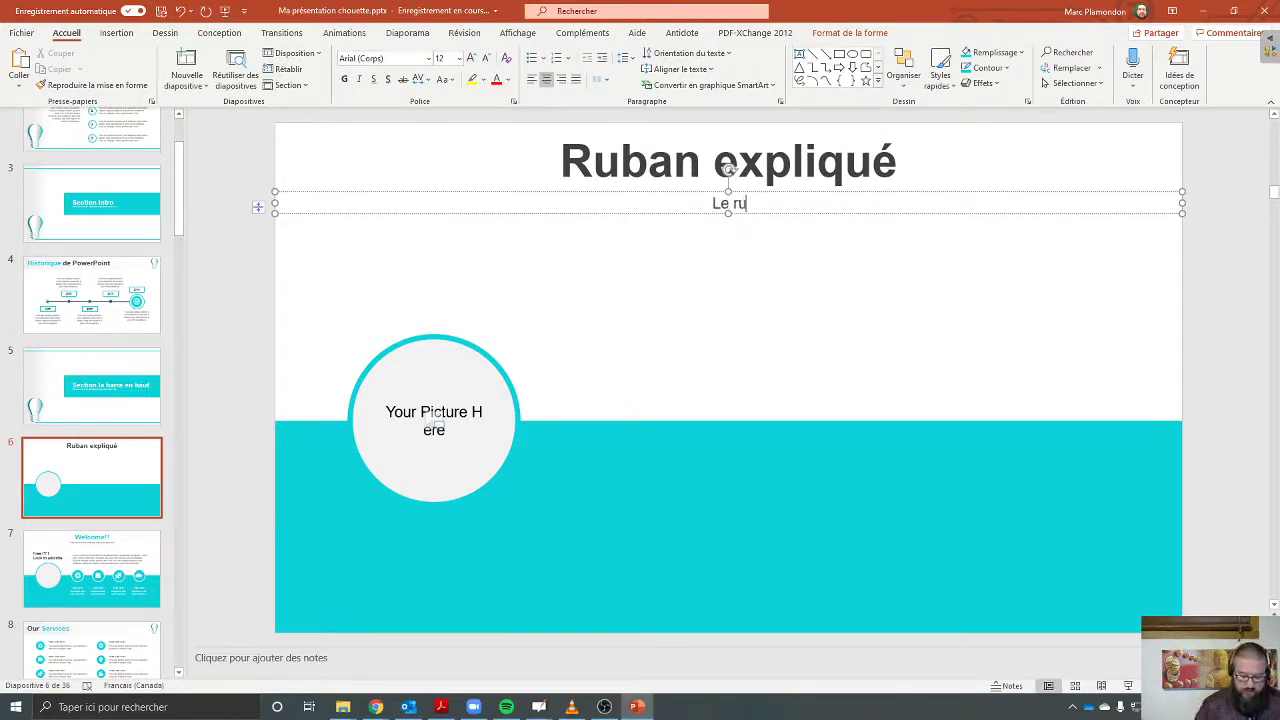
type("ban est u")
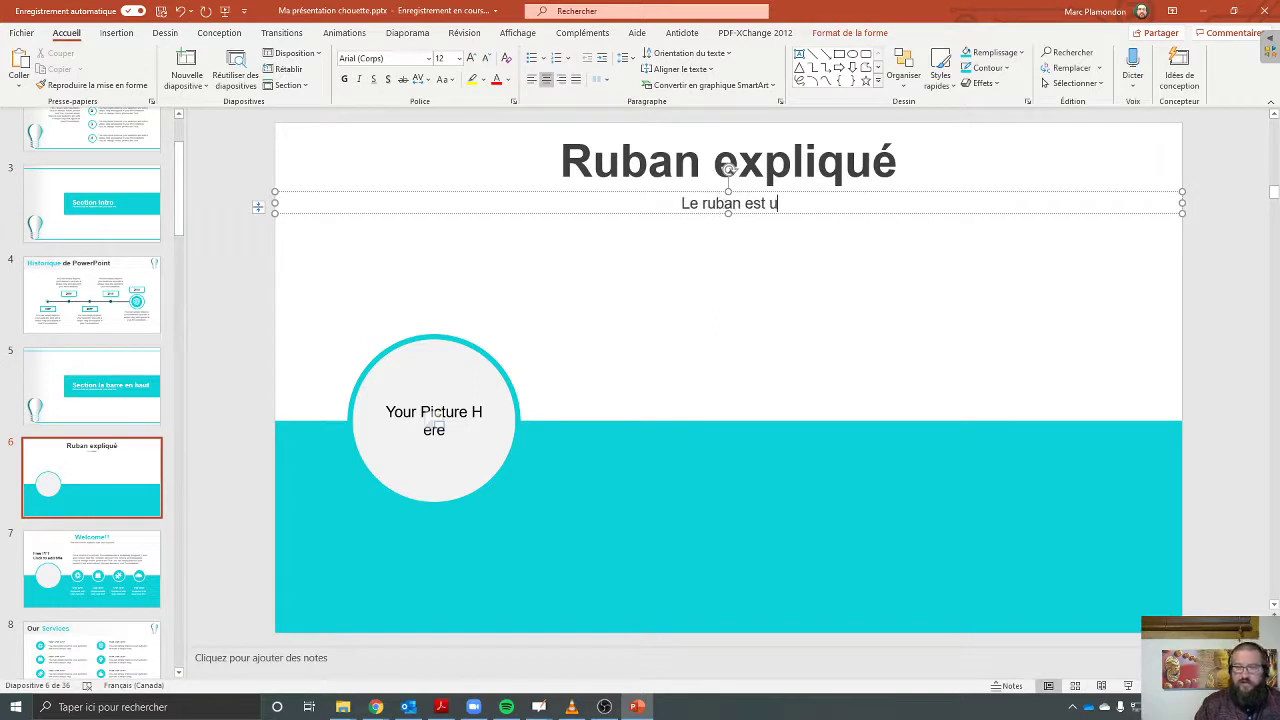
key("BackSpace")
type("l'outil")
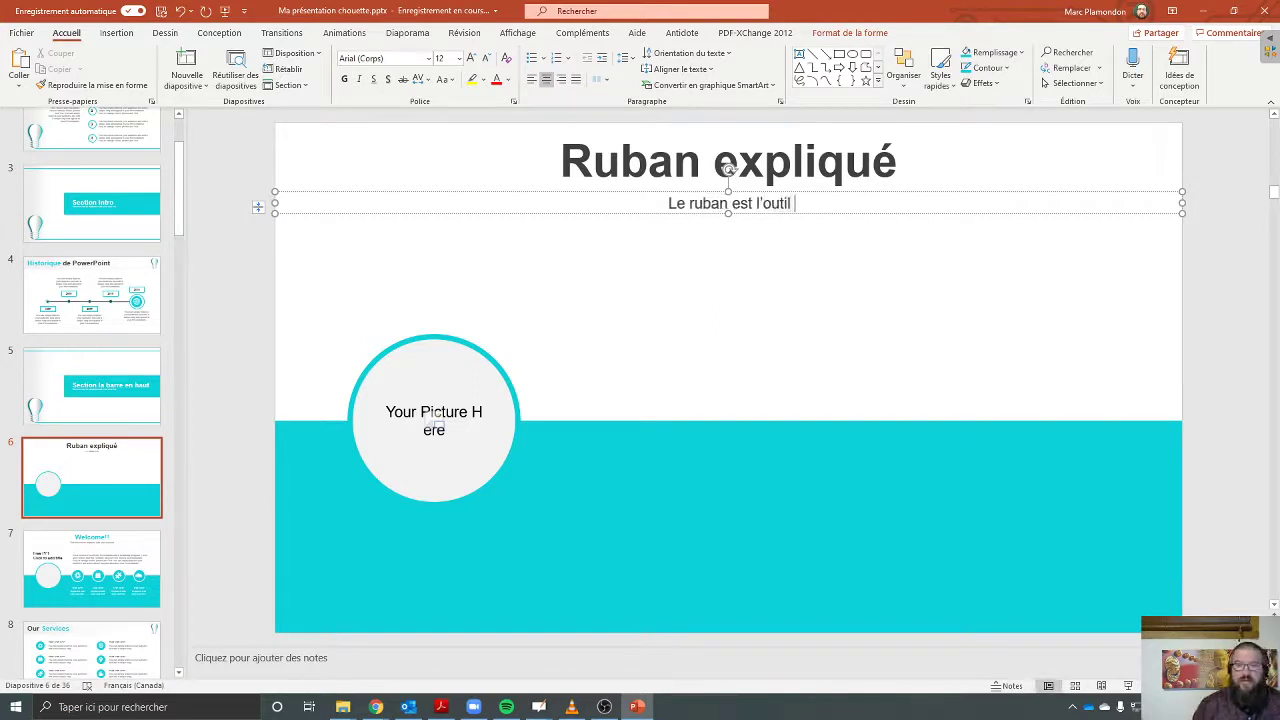
key("Left")
key("Left")
key("Left")
key("BackSpace")
type("a tro")
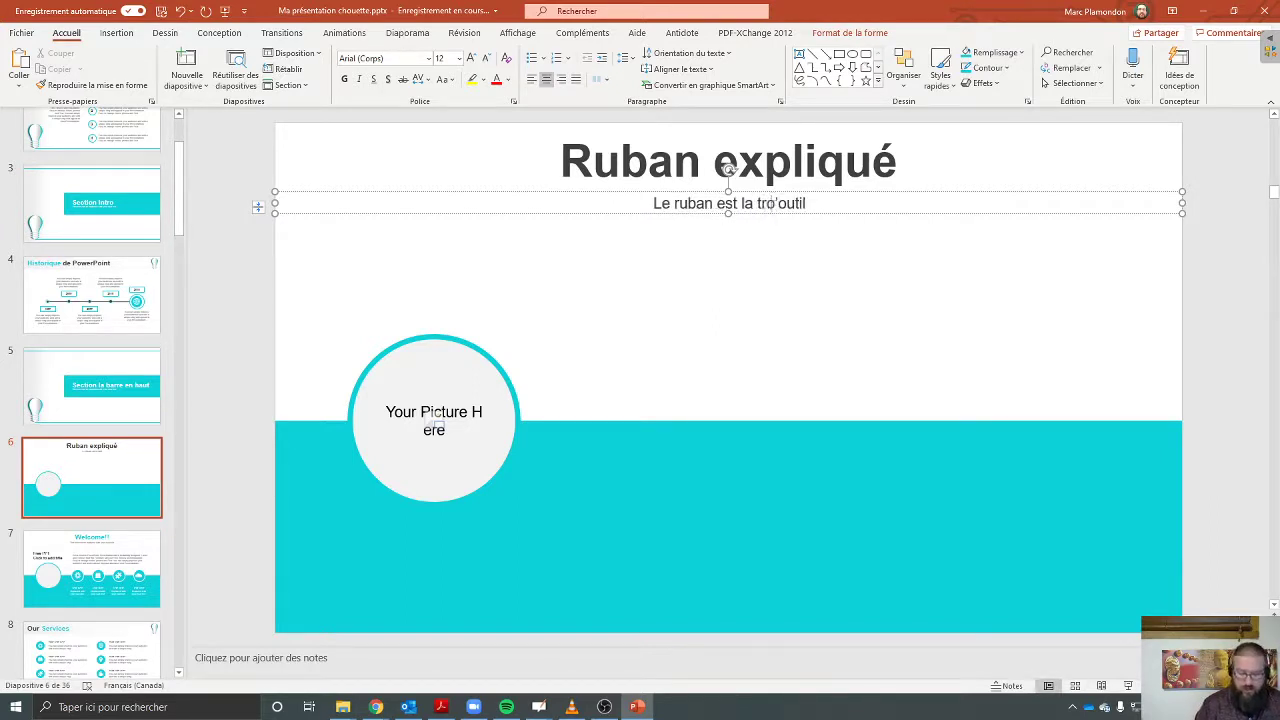
type("usse d'")
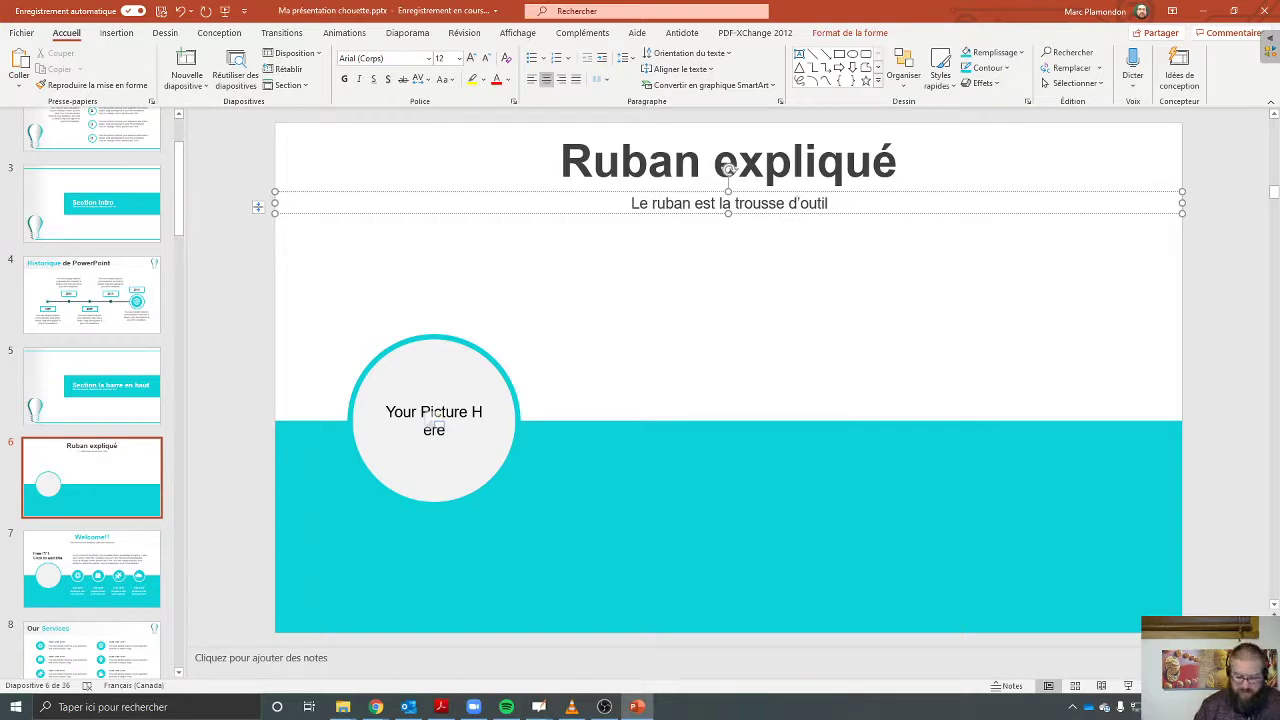
key("End")
type("prinicp")
key("BackSpace")
type("i")
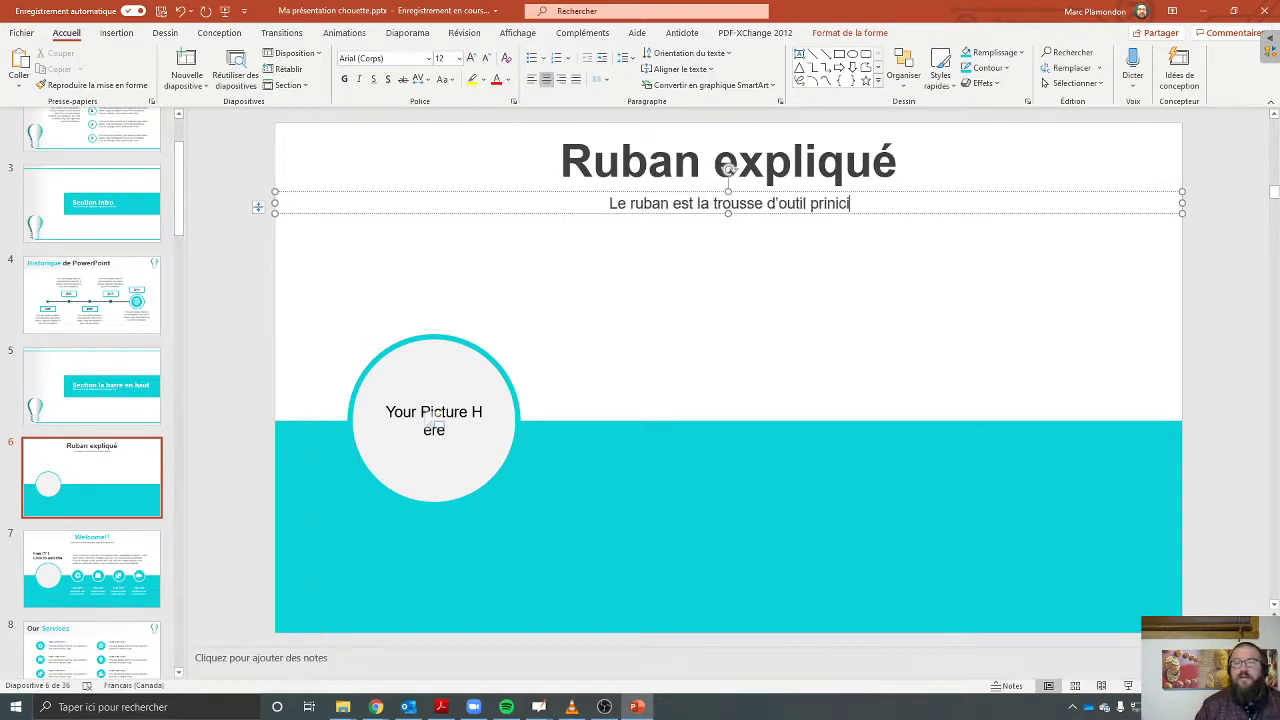
type("pal dans")
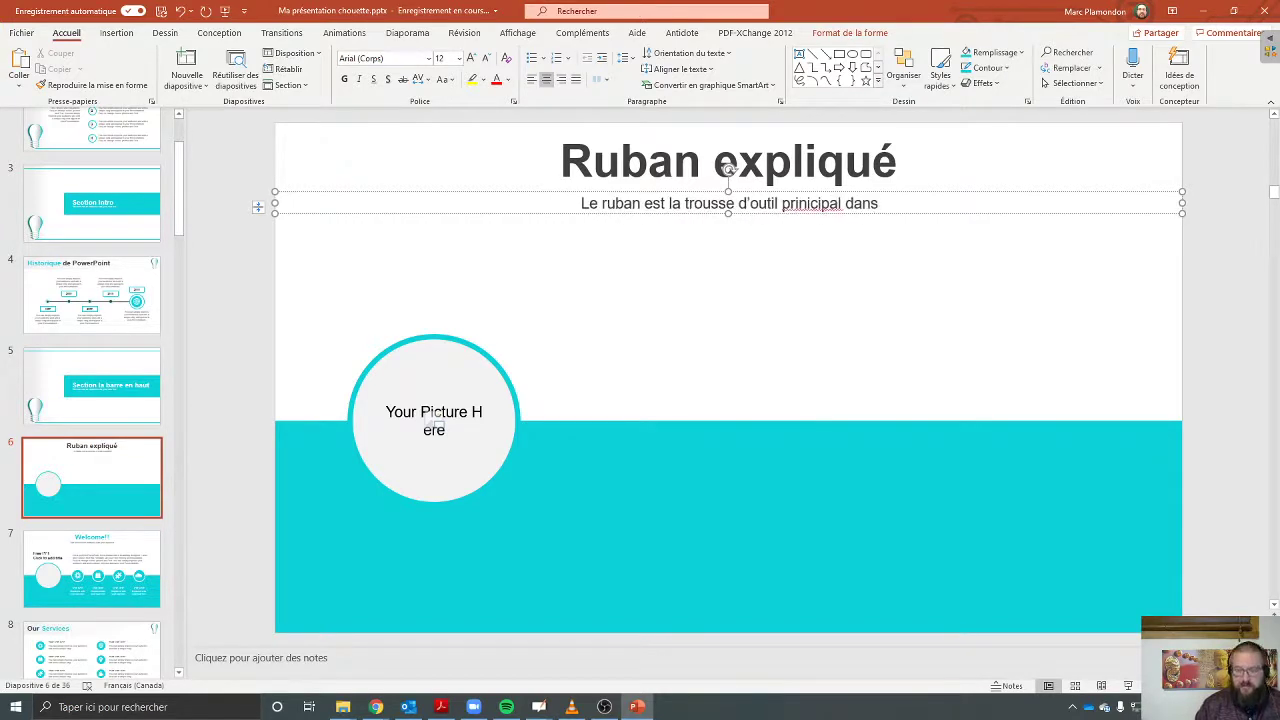
type(" PowerPoin")
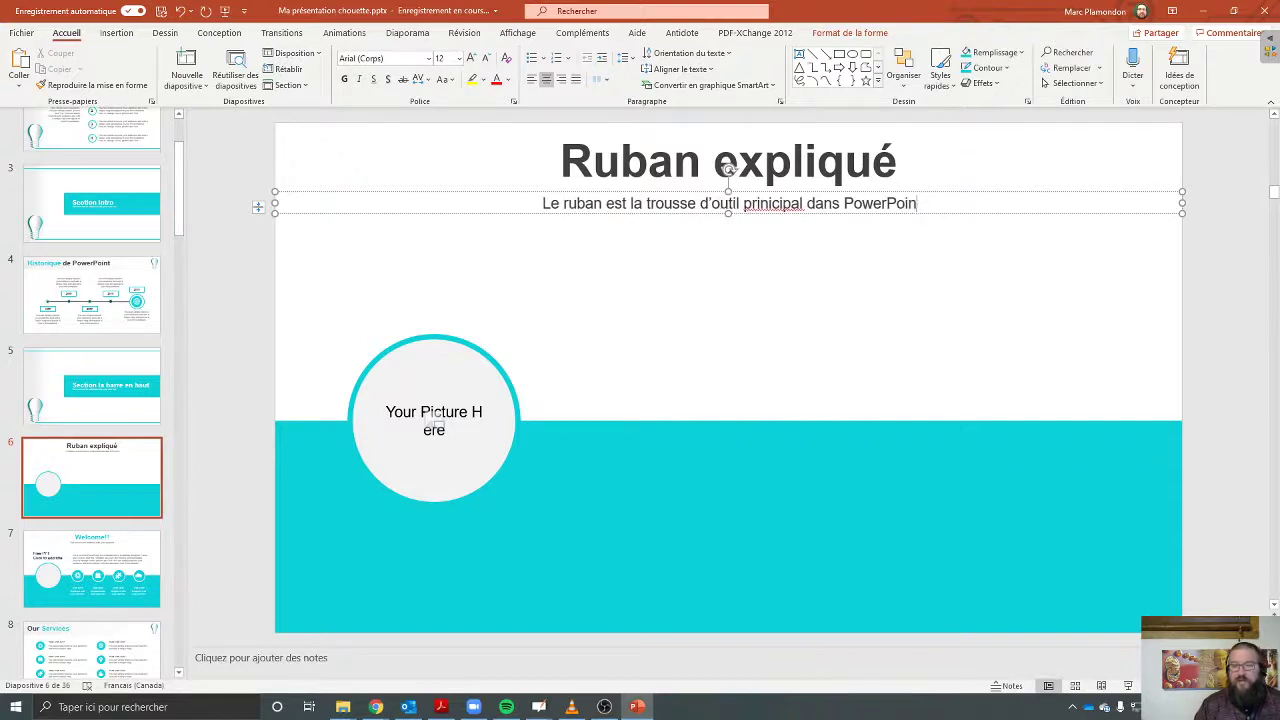
type("t")
left_click(770, 347)
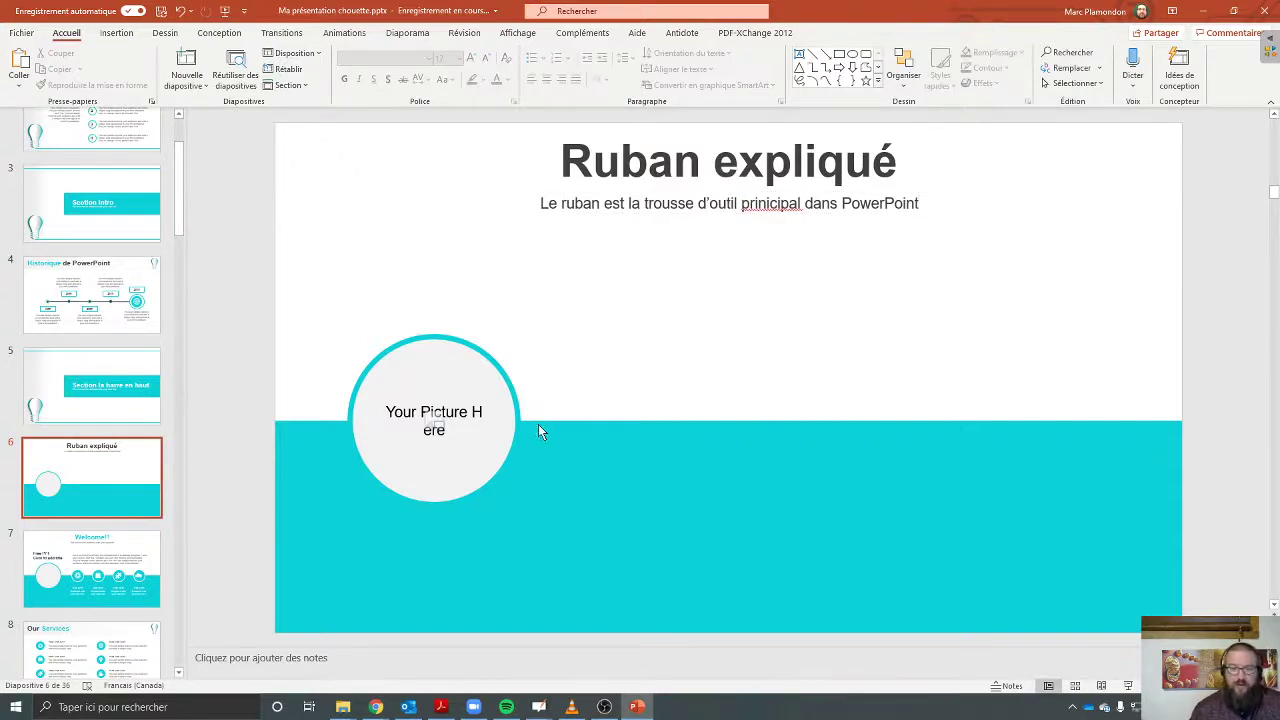
Step: Cancel the image insertion and delete slide 6's circular picture placeholder
left_click(433, 425)
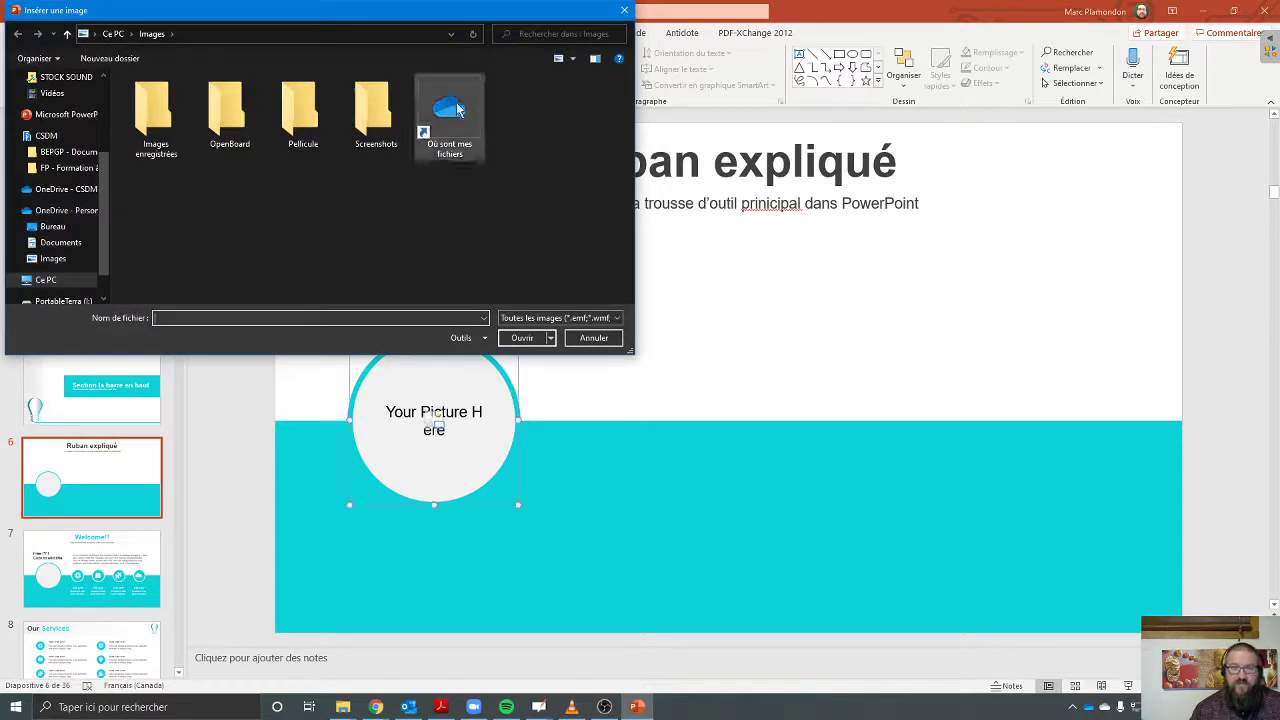
left_click_drag(102, 190, 102, 116)
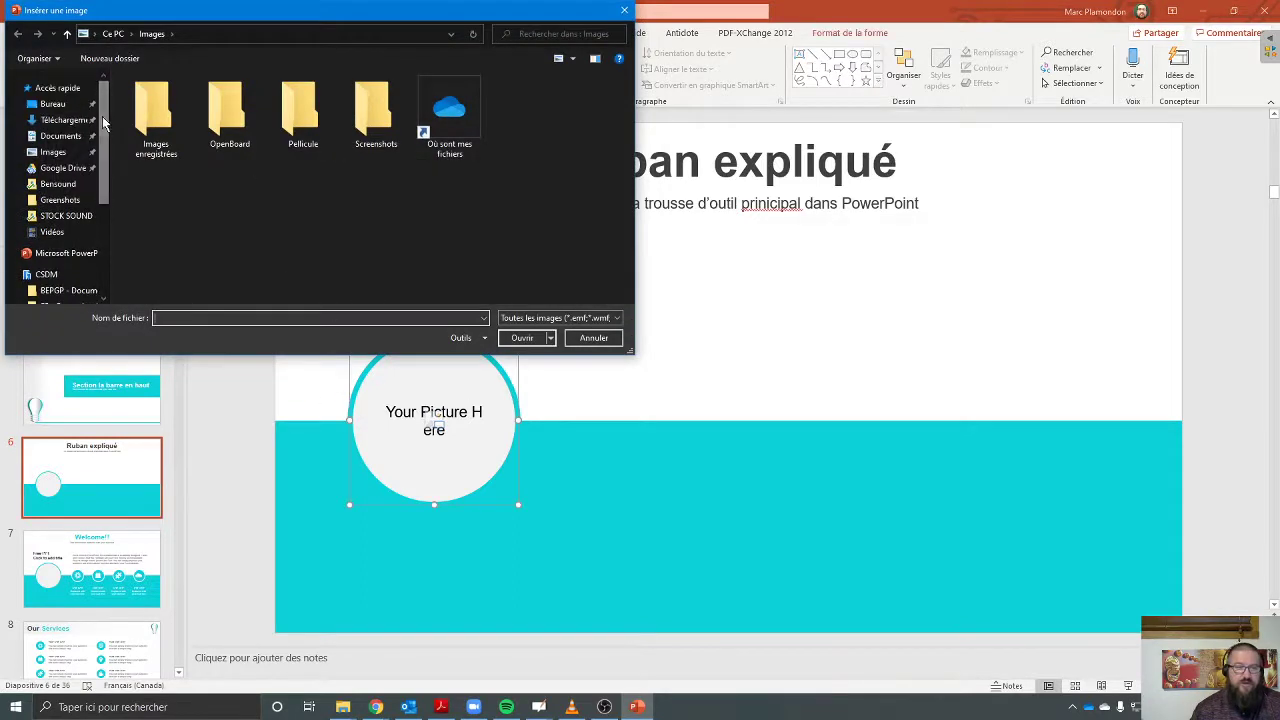
left_click(625, 11)
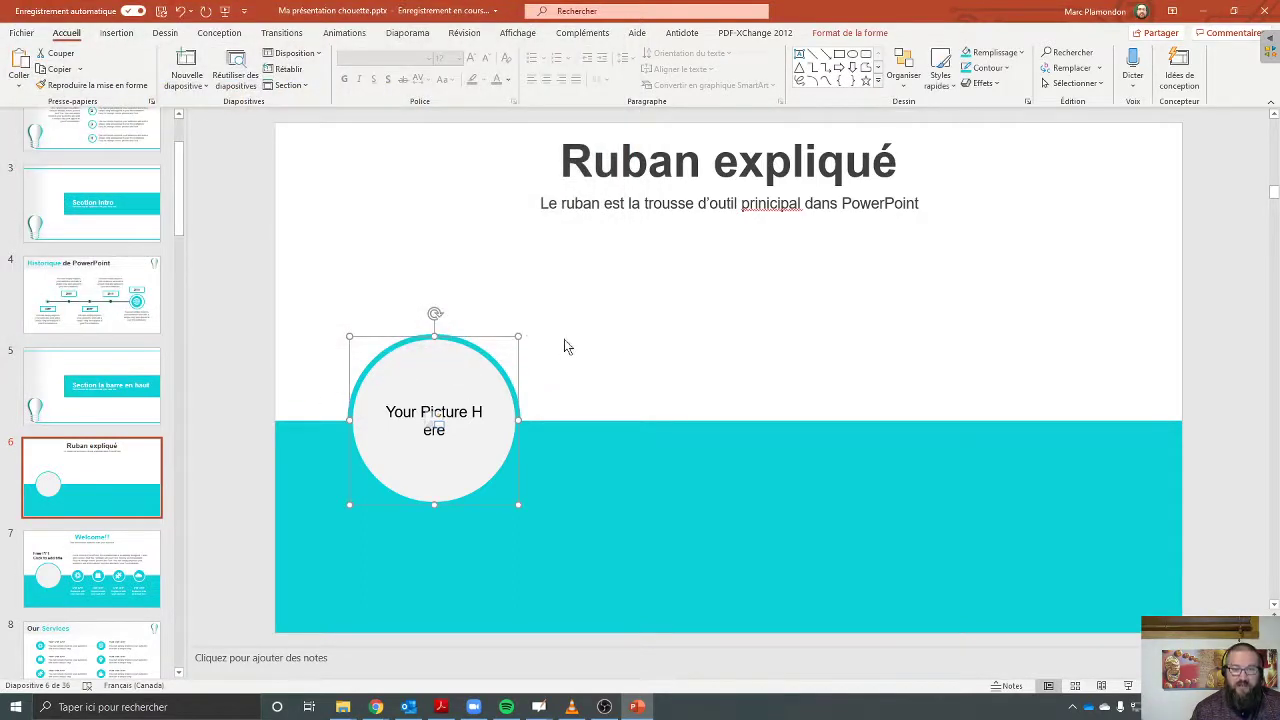
key("Delete")
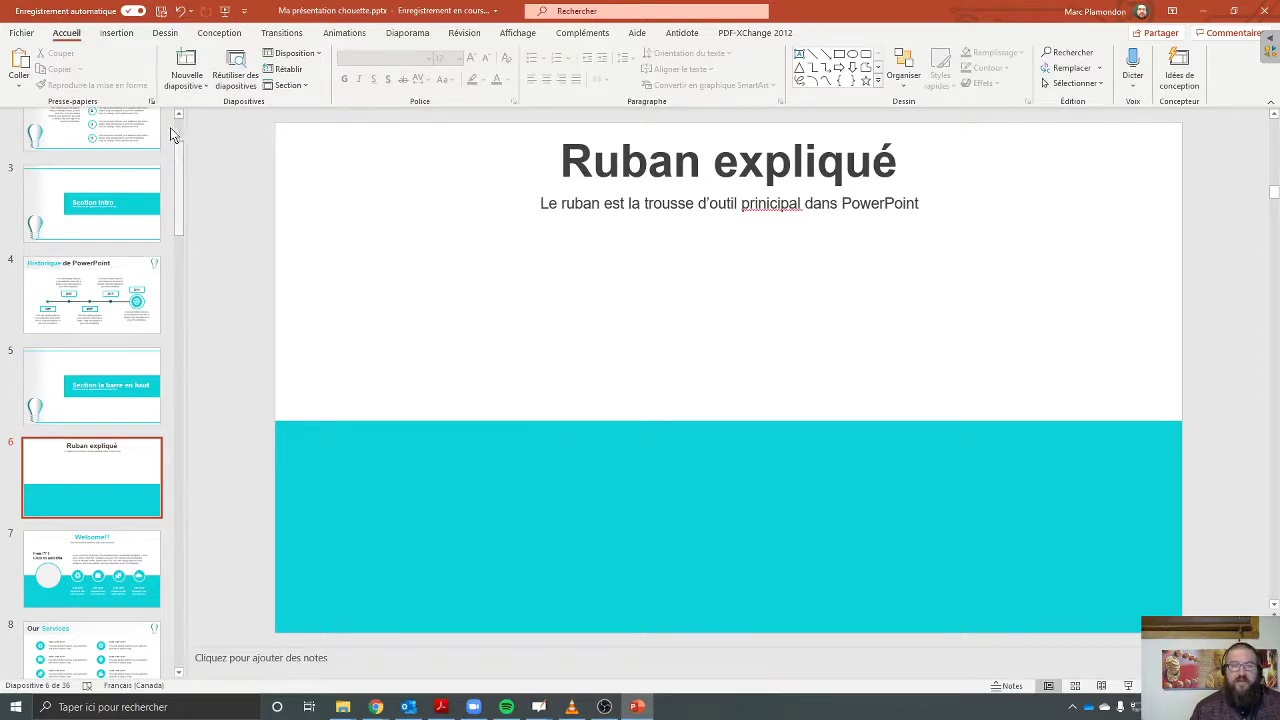
Step: Show the Insertion tab, cancel a screen capture, and search Windows for the capture app
left_click(115, 36)
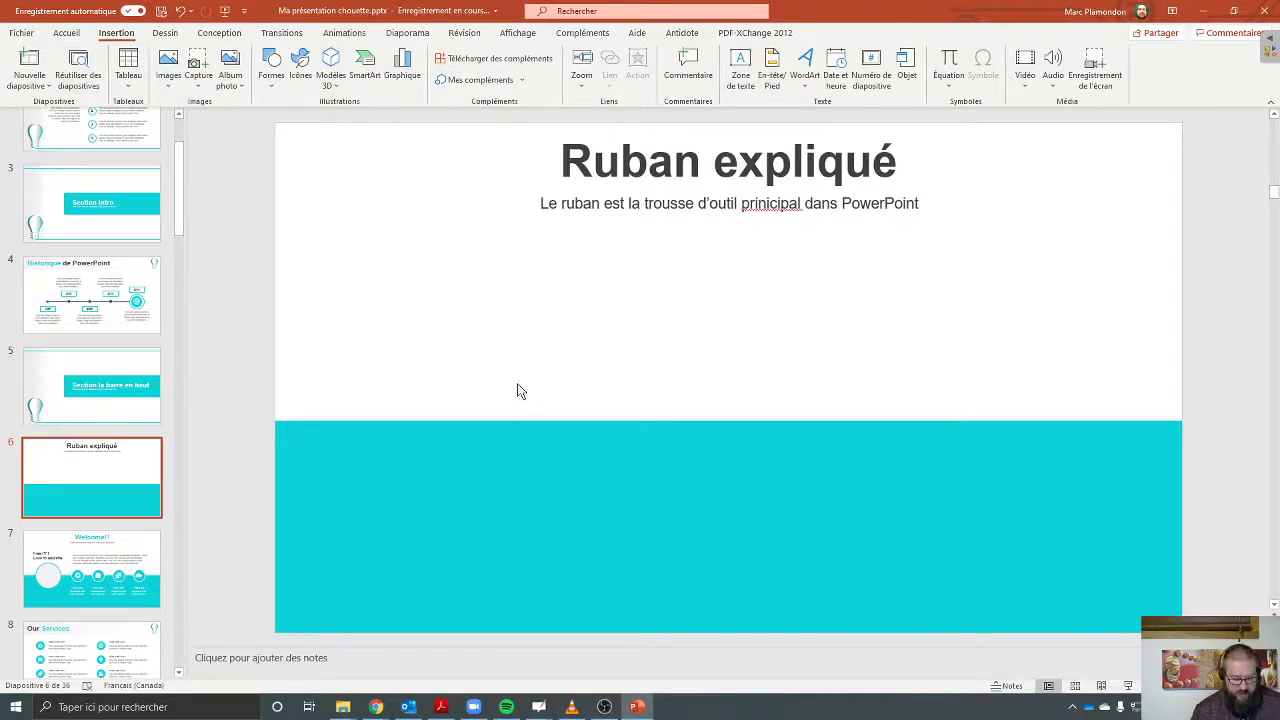
key("Print")
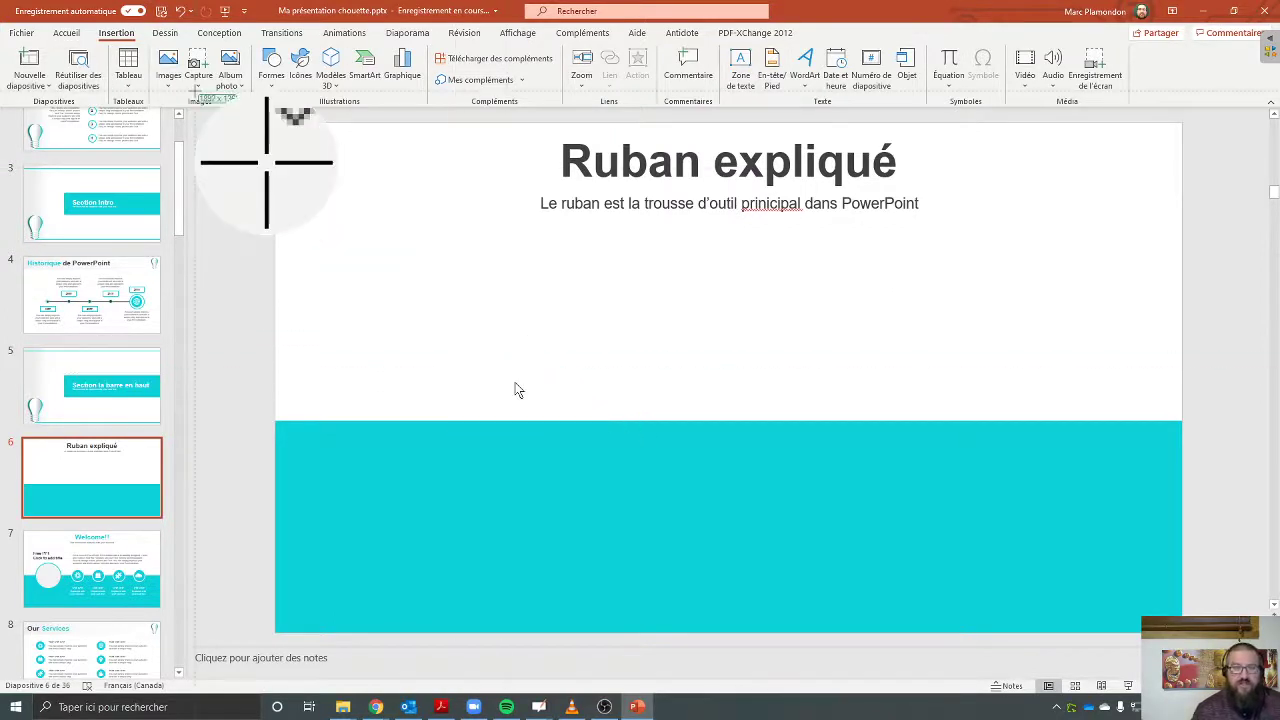
key("Escape")
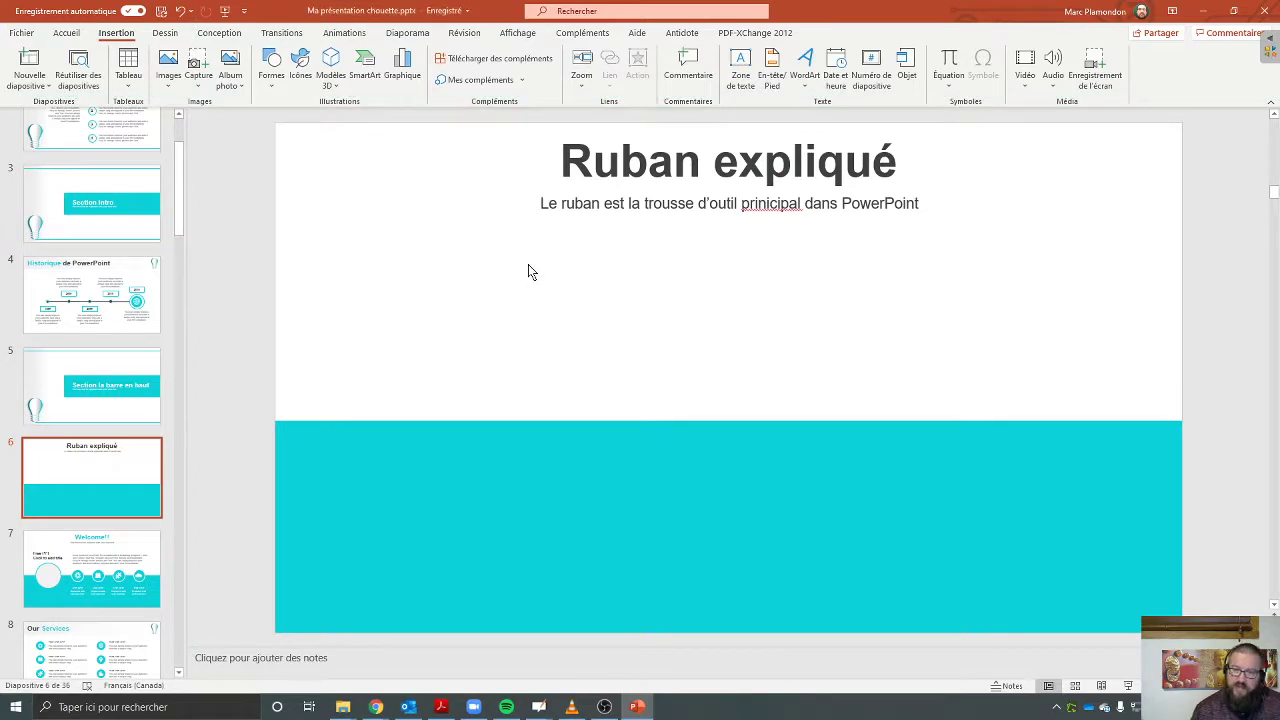
key("super")
Step: Take a rectangular Snipping Tool capture of the Insertion ribbon, then return to PowerPoint
type("outi")
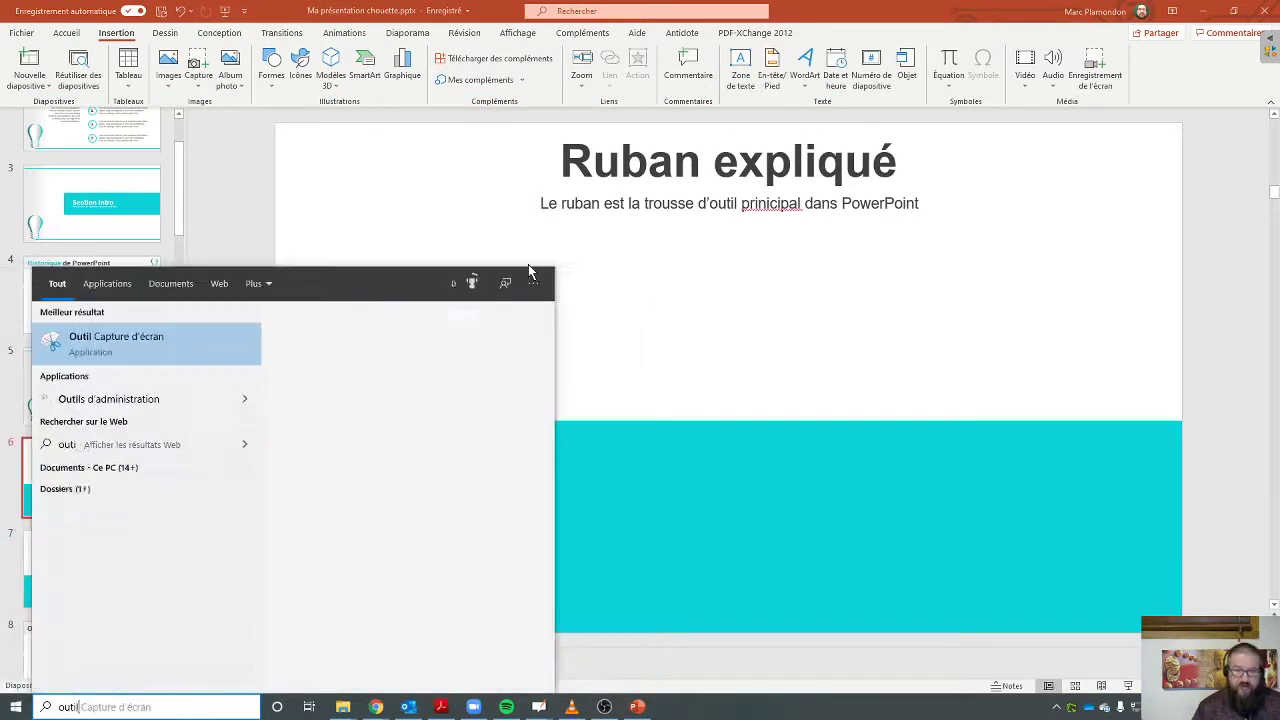
type("l")
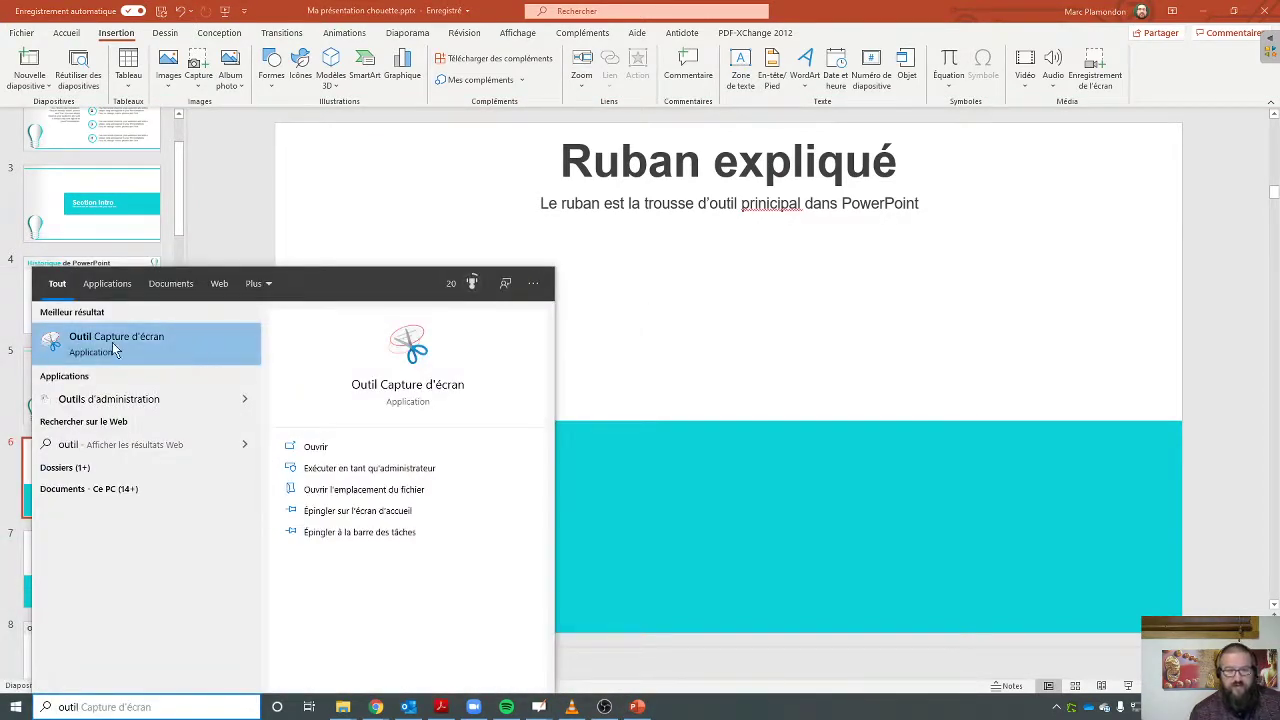
left_click(116, 345)
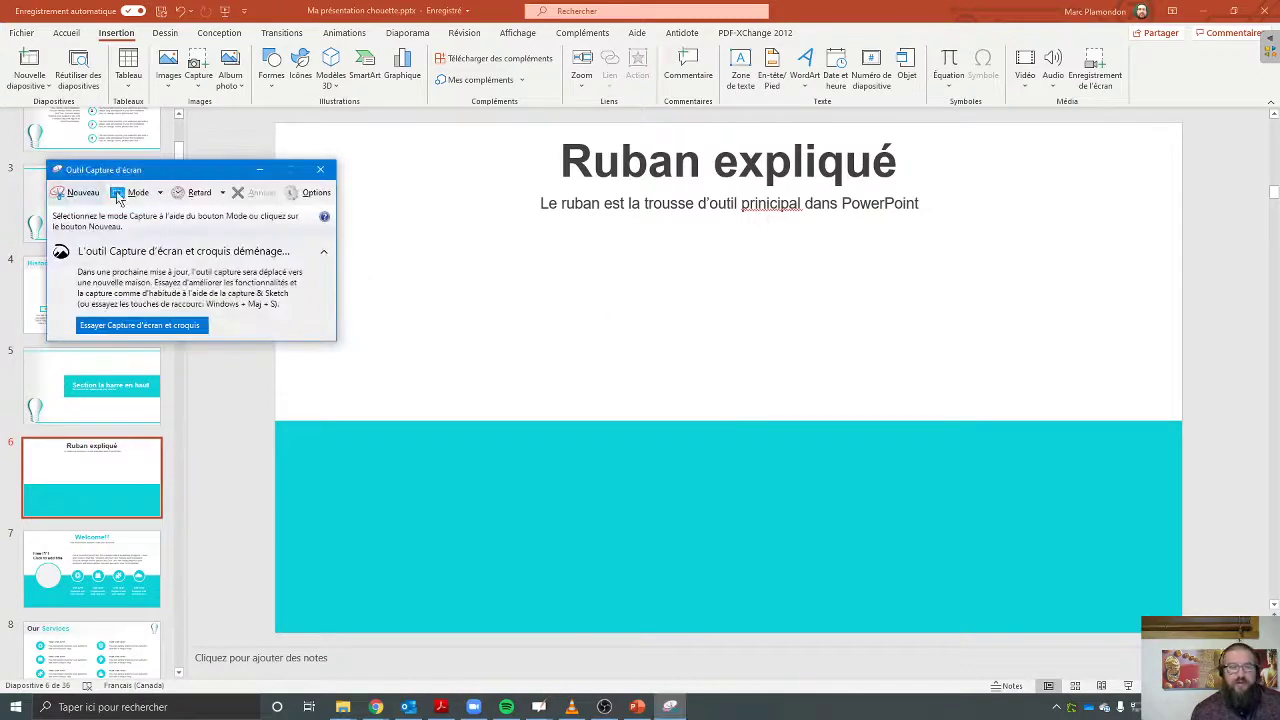
left_click(150, 194)
left_click(180, 231)
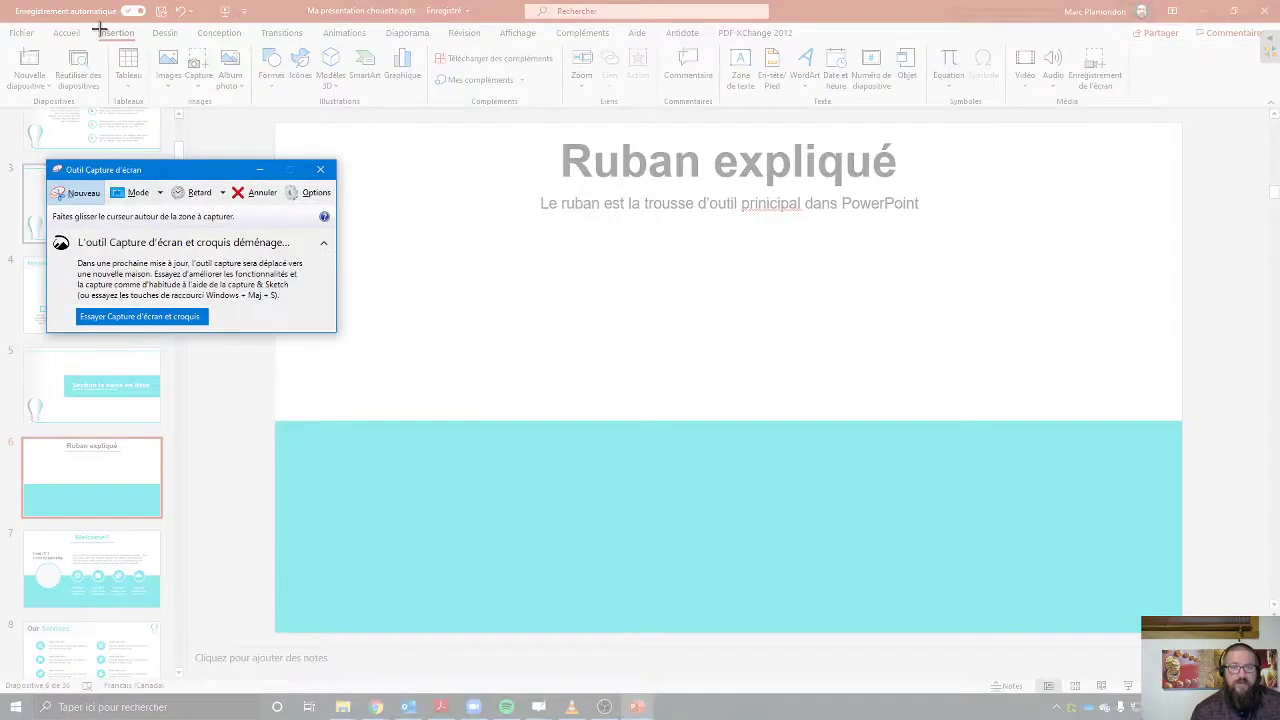
left_click_drag(76, 24, 692, 110)
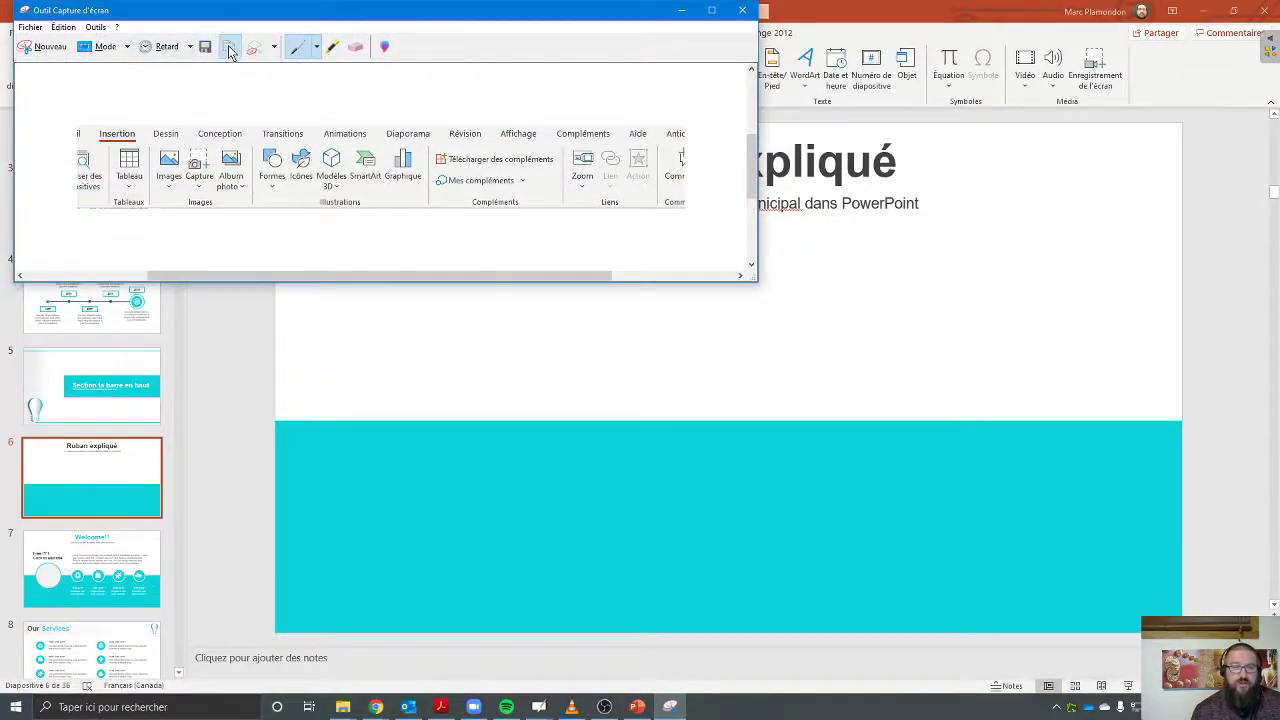
left_click(842, 340)
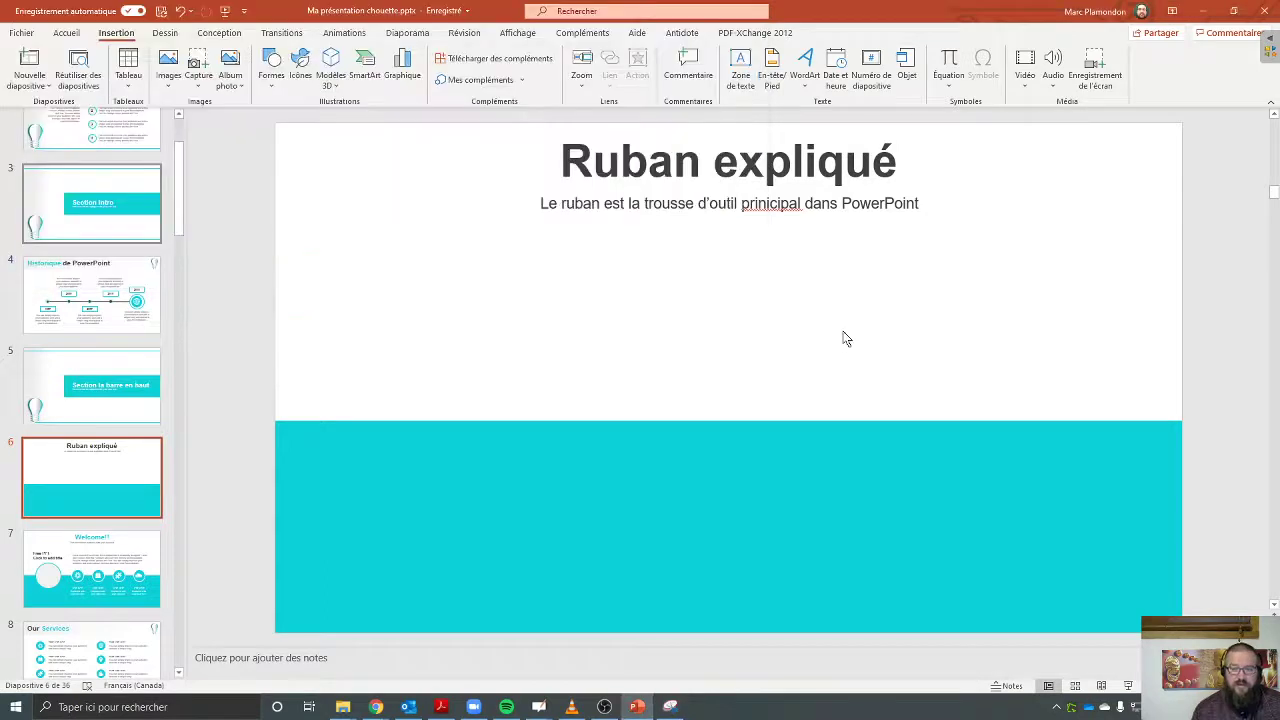
Step: Paste the ribbon snip above the teal band and draw a red ink curve down from Icônes
key("ctrl+v")
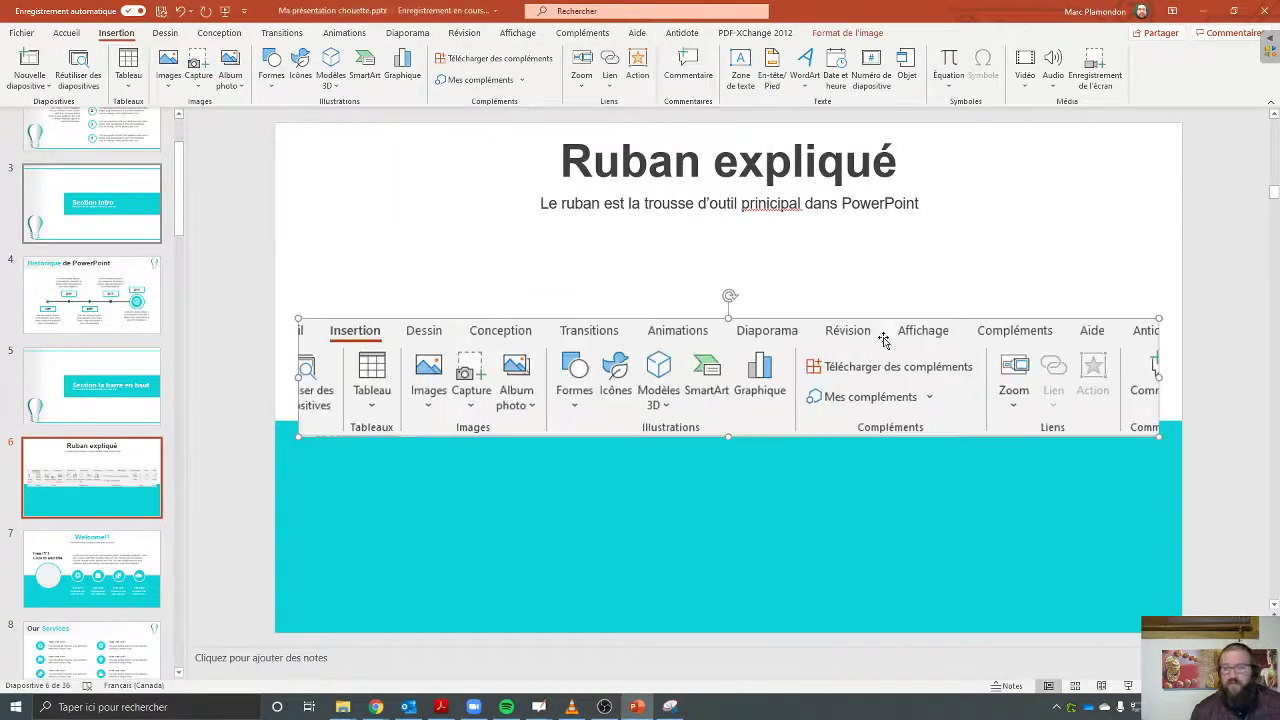
left_click_drag(847, 410, 836, 366)
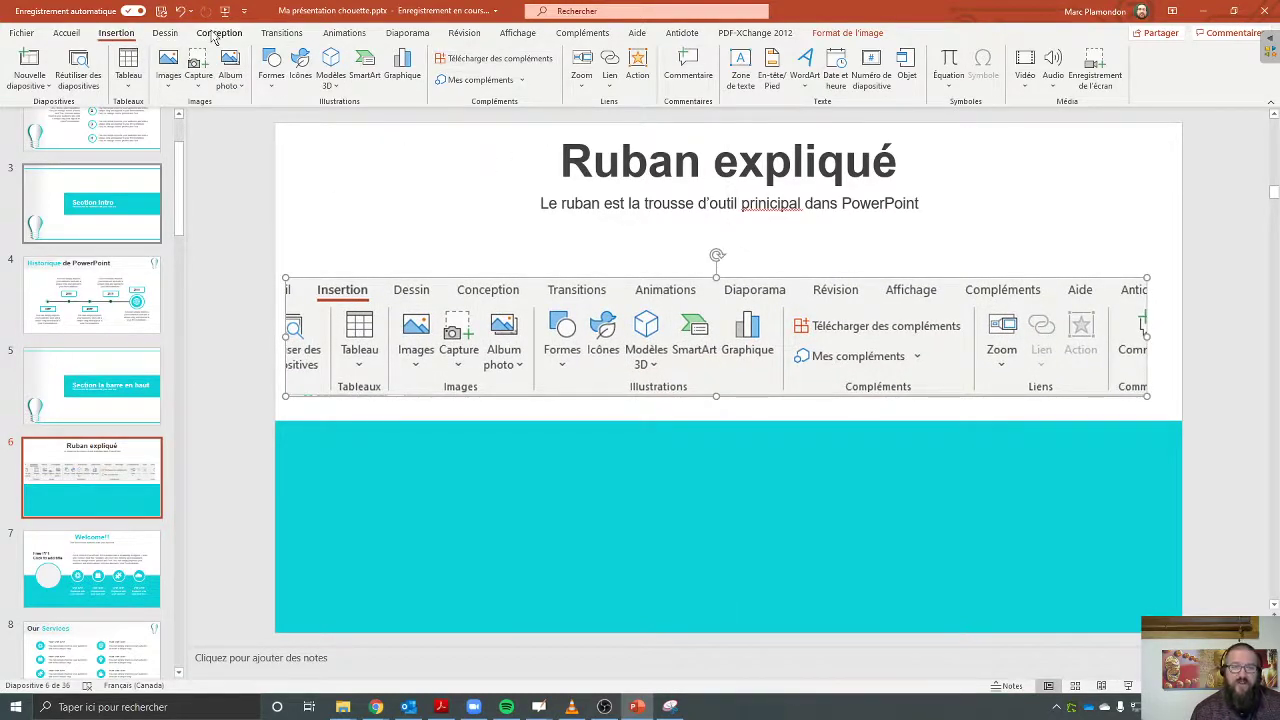
left_click(165, 33)
left_click(229, 77)
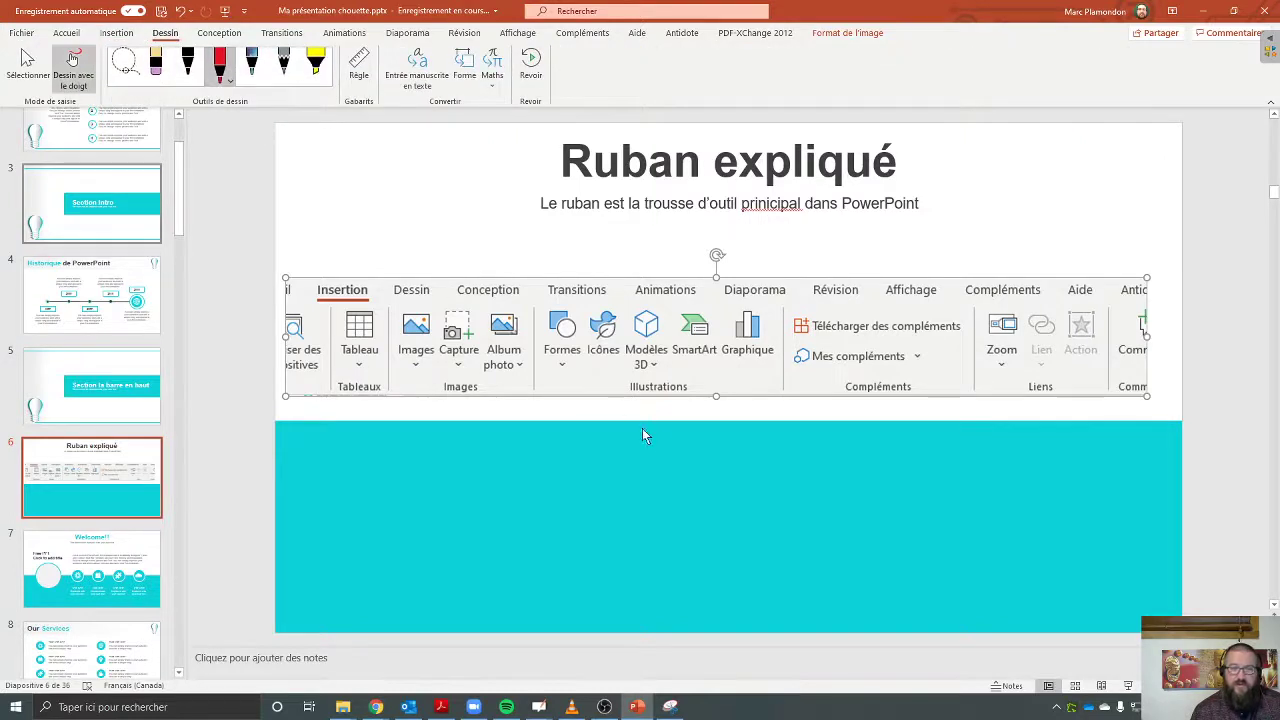
left_click_drag(668, 443, 604, 384)
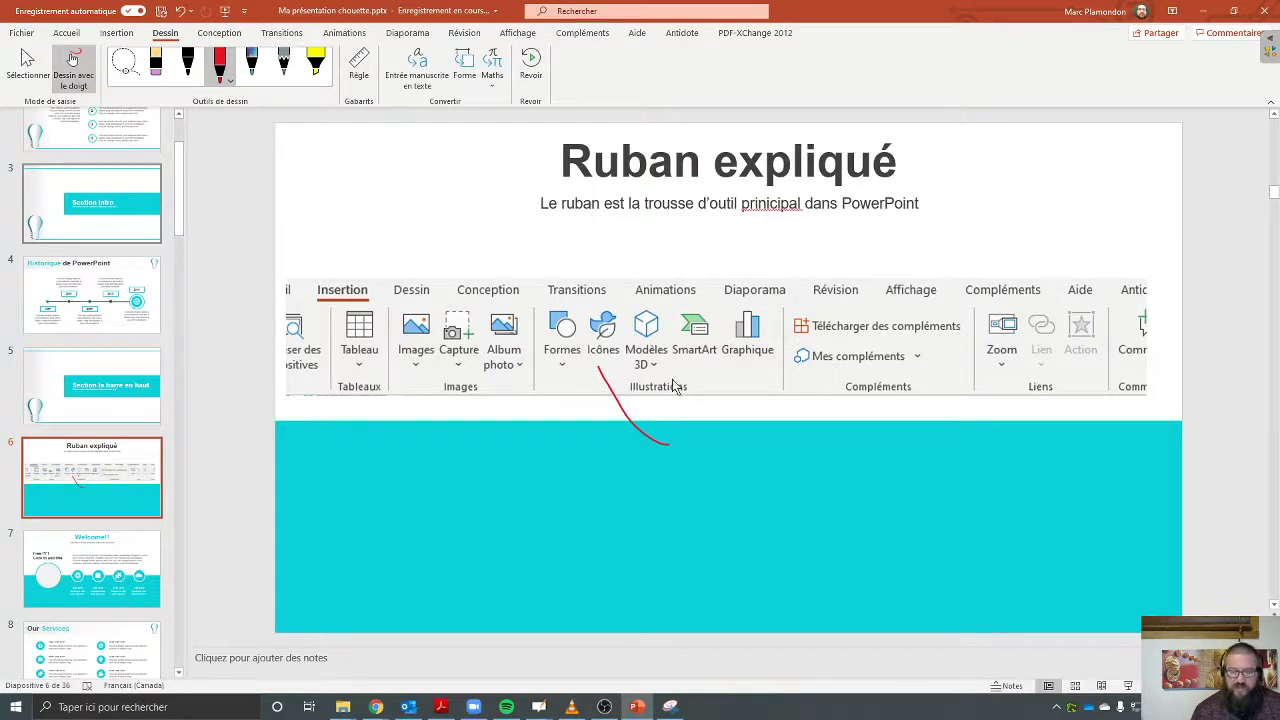
key("Escape")
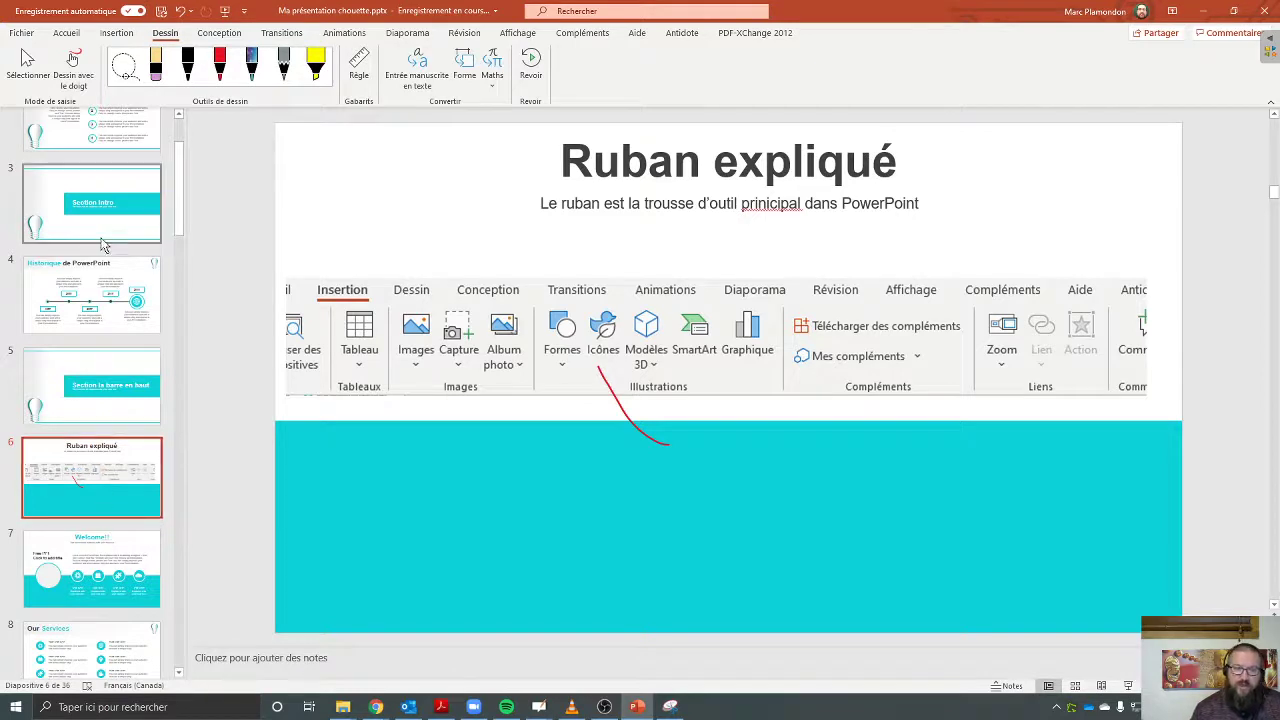
Step: Select the slide range from Welcome!! through slide 32 and delete it
scroll(108, 460, "down", 2)
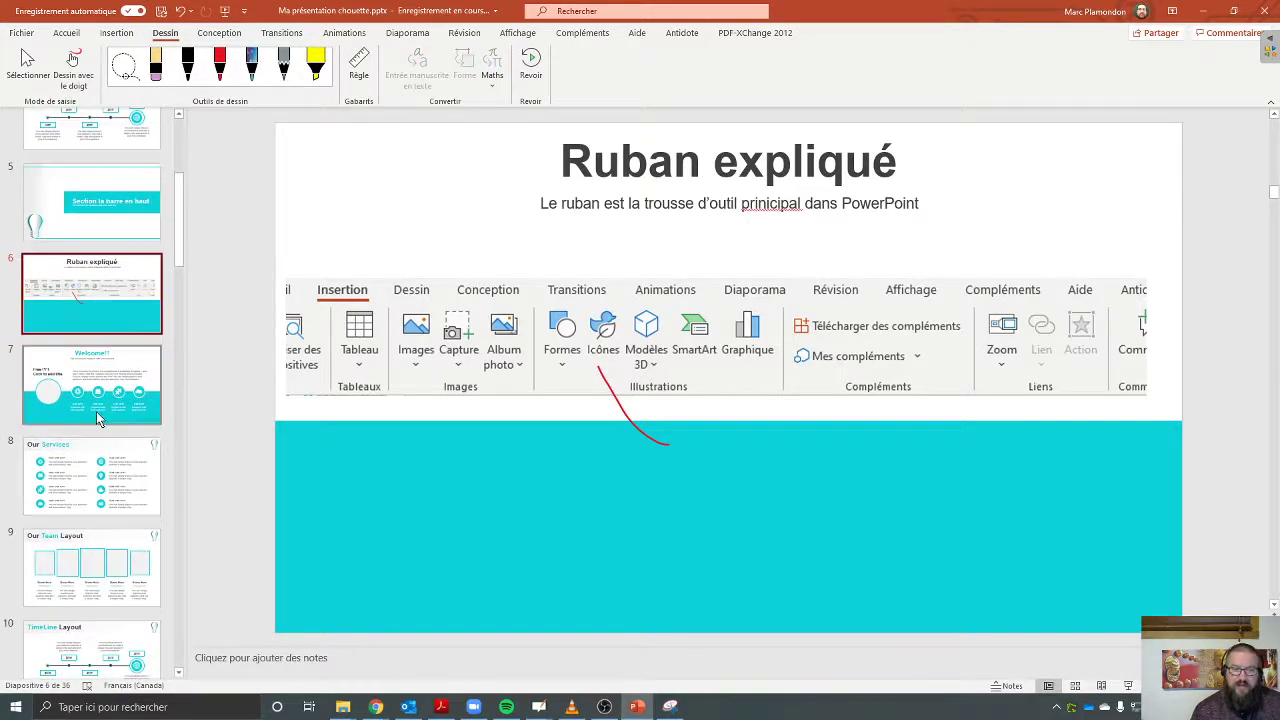
scroll(100, 410, "down", 2)
left_click(97, 307)
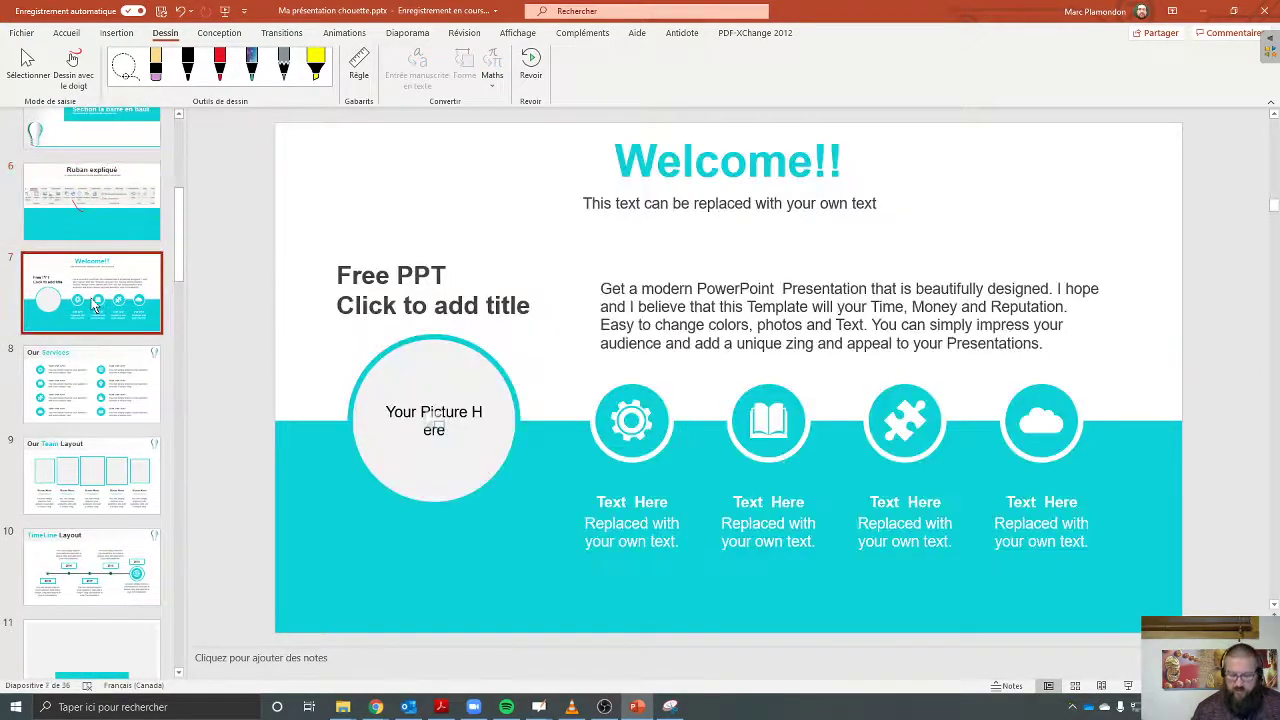
scroll(79, 298, "down", 3)
scroll(79, 298, "down", 3)
scroll(79, 298, "down", 3)
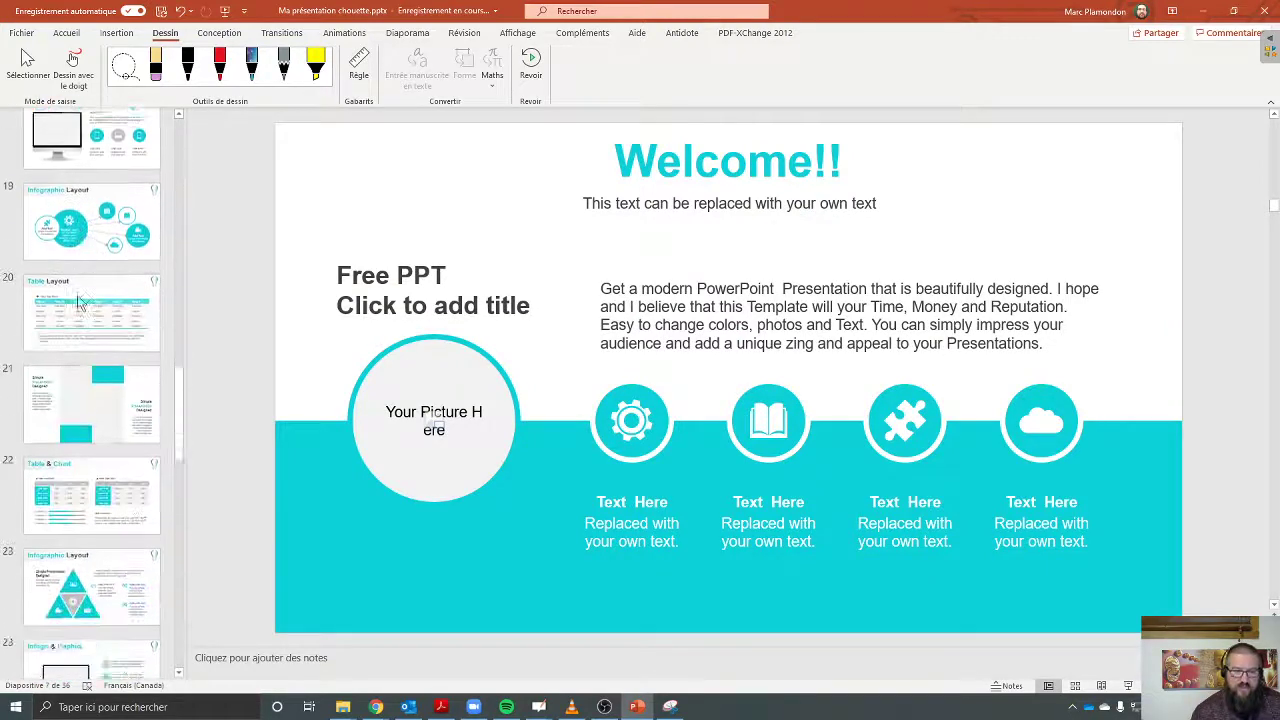
scroll(80, 305, "down", 3)
scroll(76, 295, "down", 3)
scroll(76, 295, "down", 3)
scroll(75, 295, "down", 1)
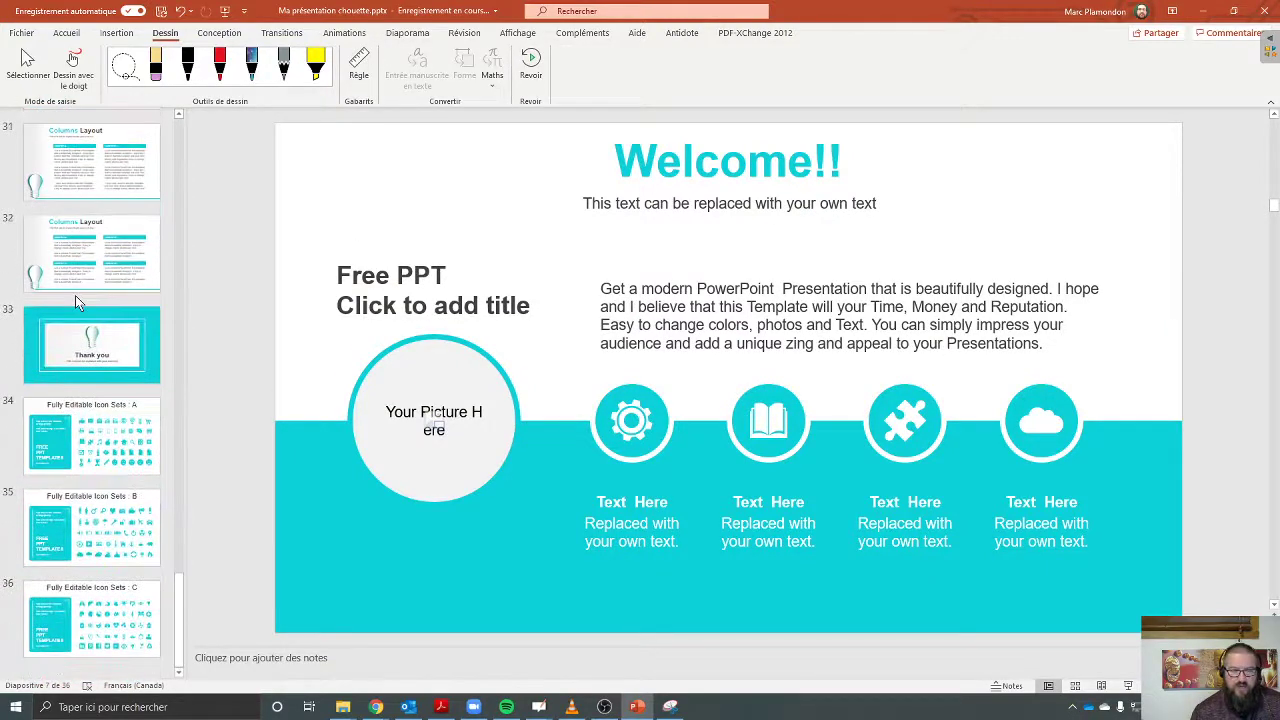
left_click(104, 268, "shift")
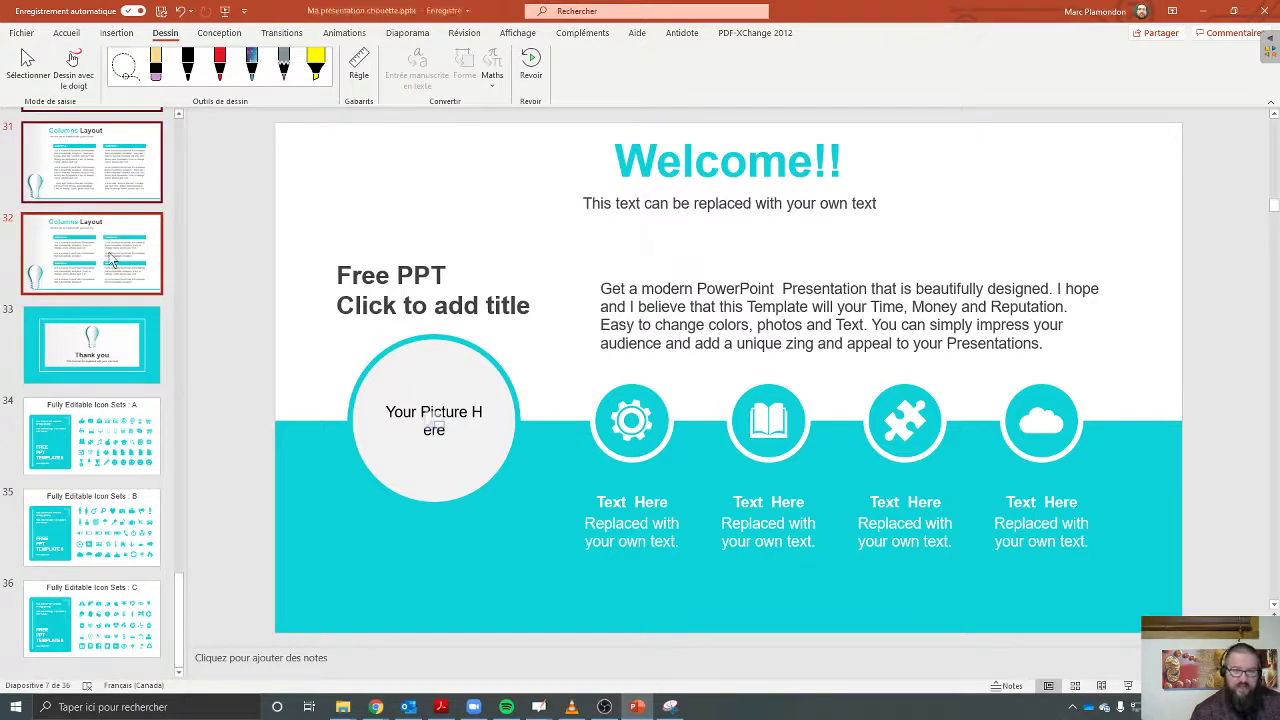
key("Delete")
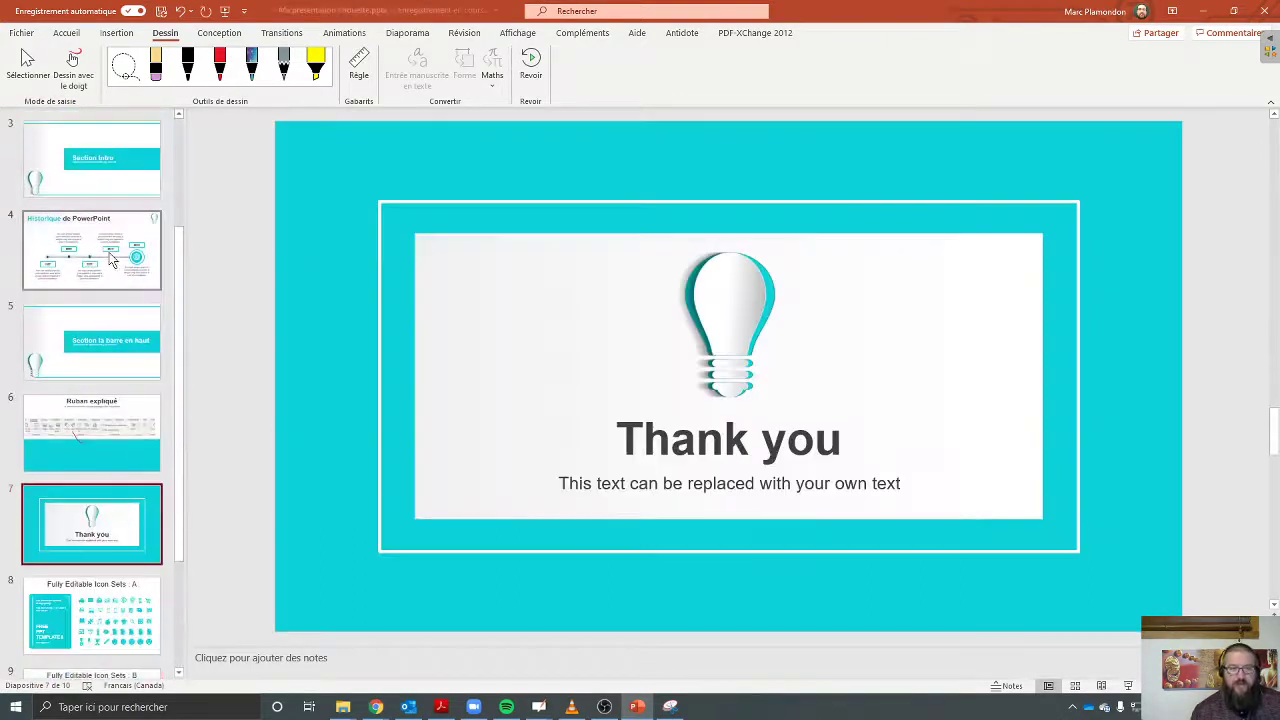
Step: Change the Thank you title to 'Merci'
left_click(664, 440)
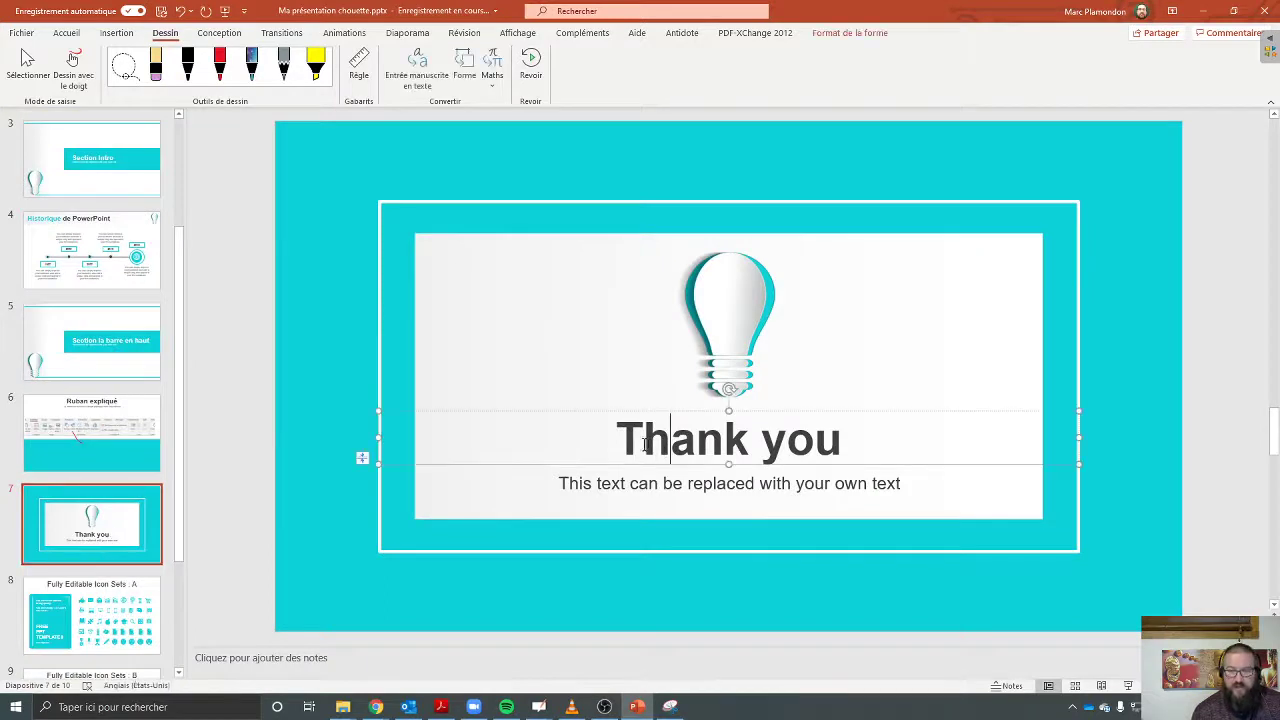
left_click_drag(616, 440, 826, 444)
type("er")
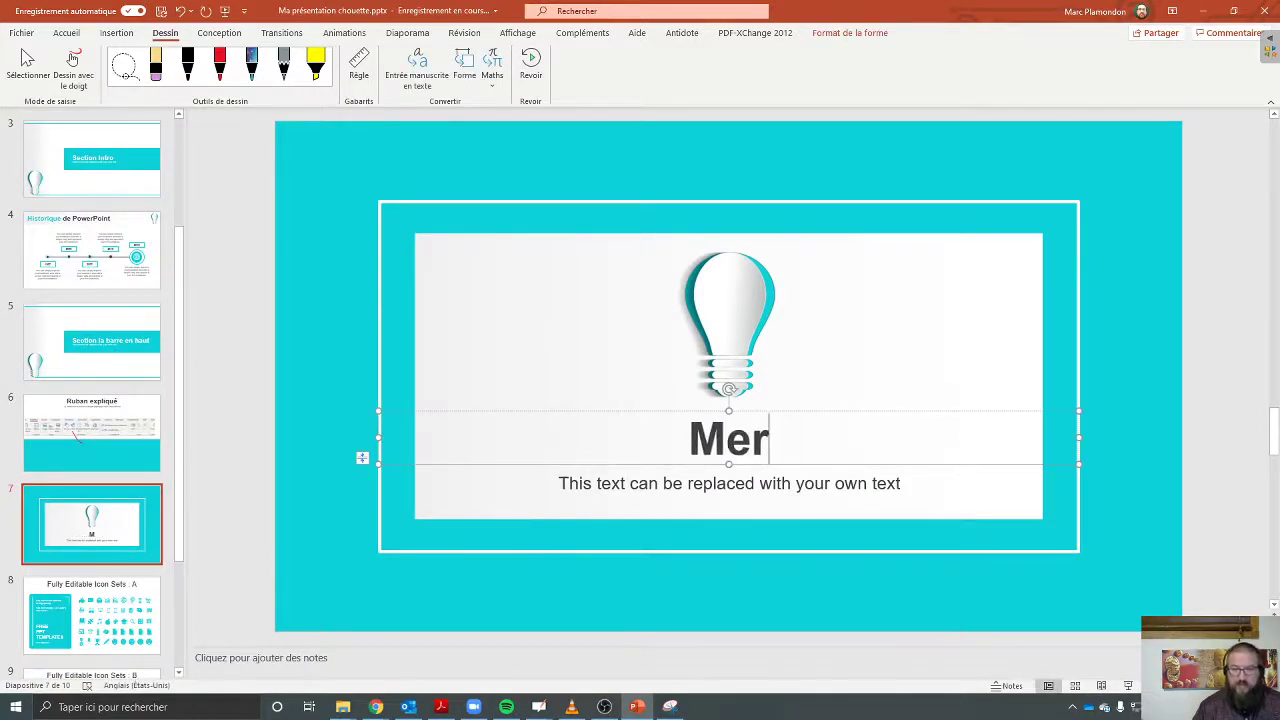
type("ci")
Step: Replace the subtitle text with 'Avez-vous des question'
left_click(814, 487)
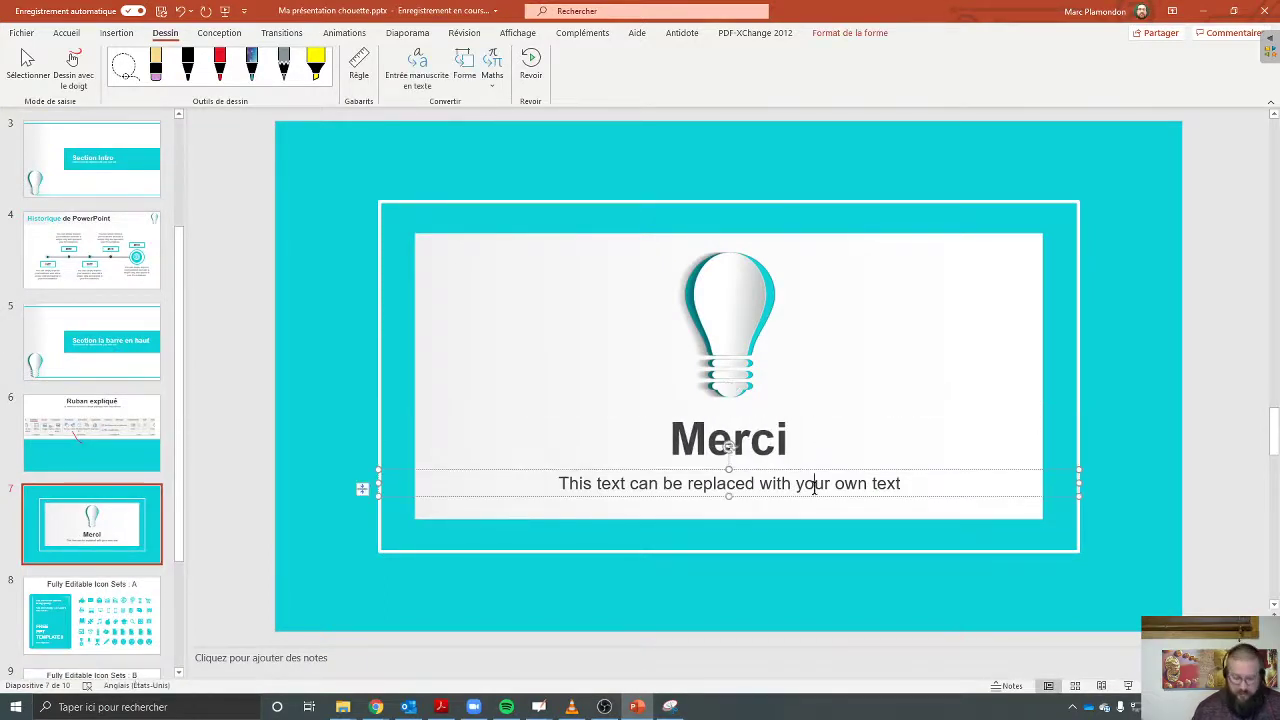
key("ctrl+a")
type("Avez-")
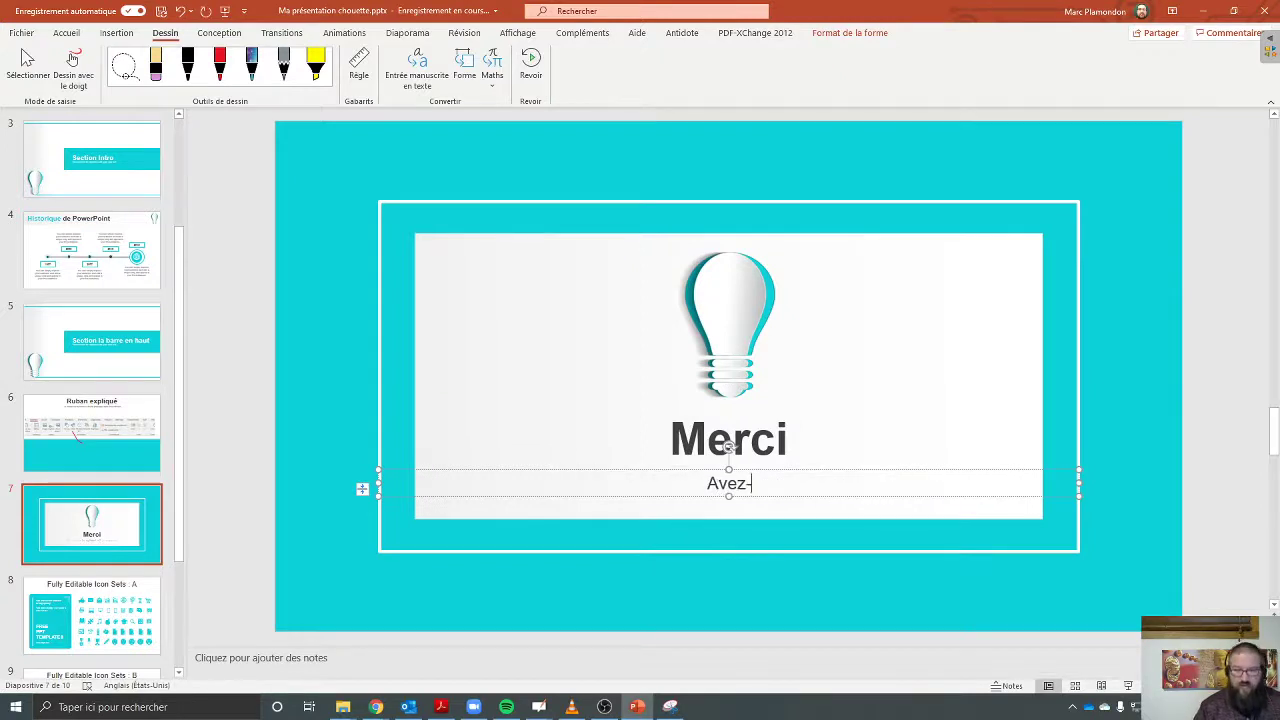
type("vous des question")
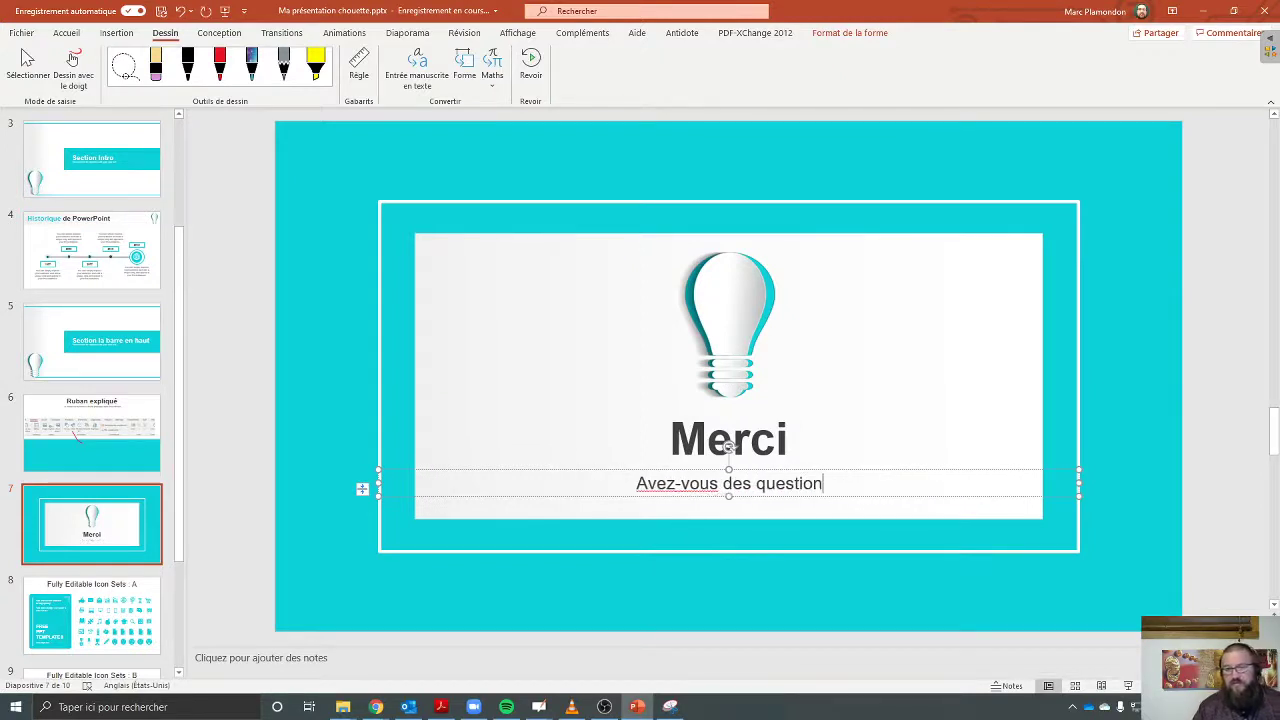
left_click(57, 620)
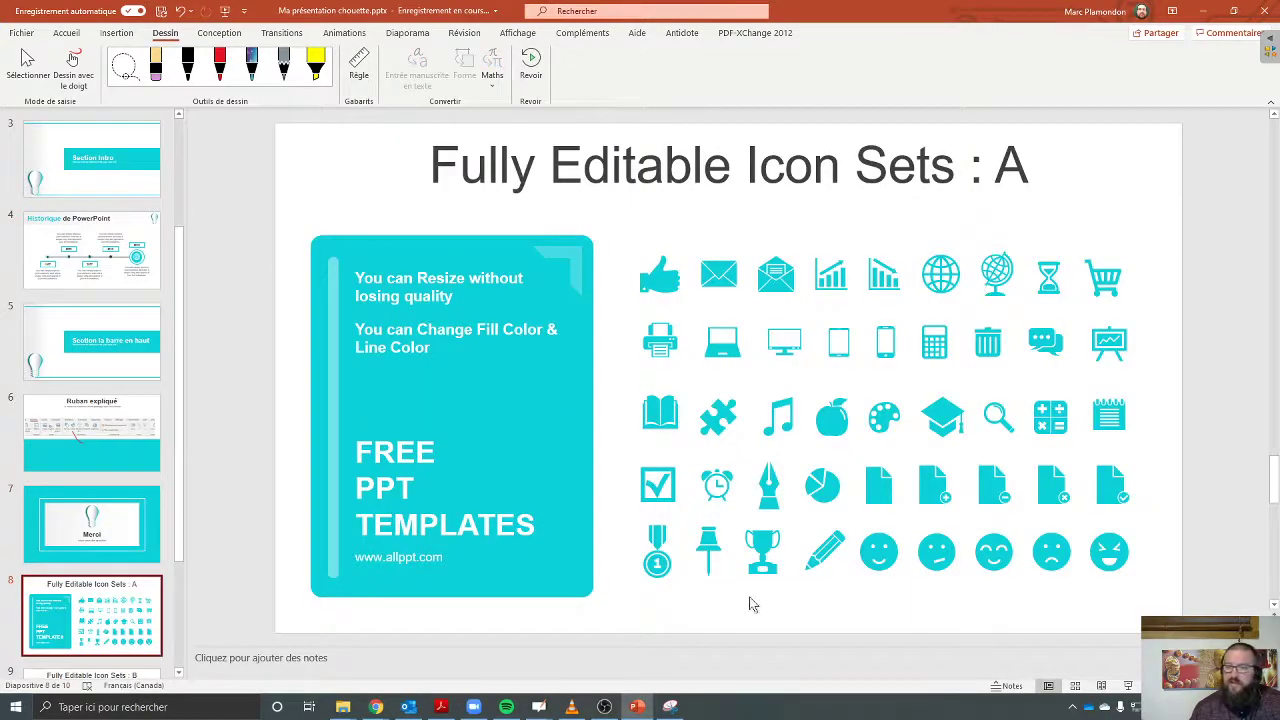
Step: Select the Icon Sets A, B and C slides and delete all three
scroll(748, 362, "down", 2)
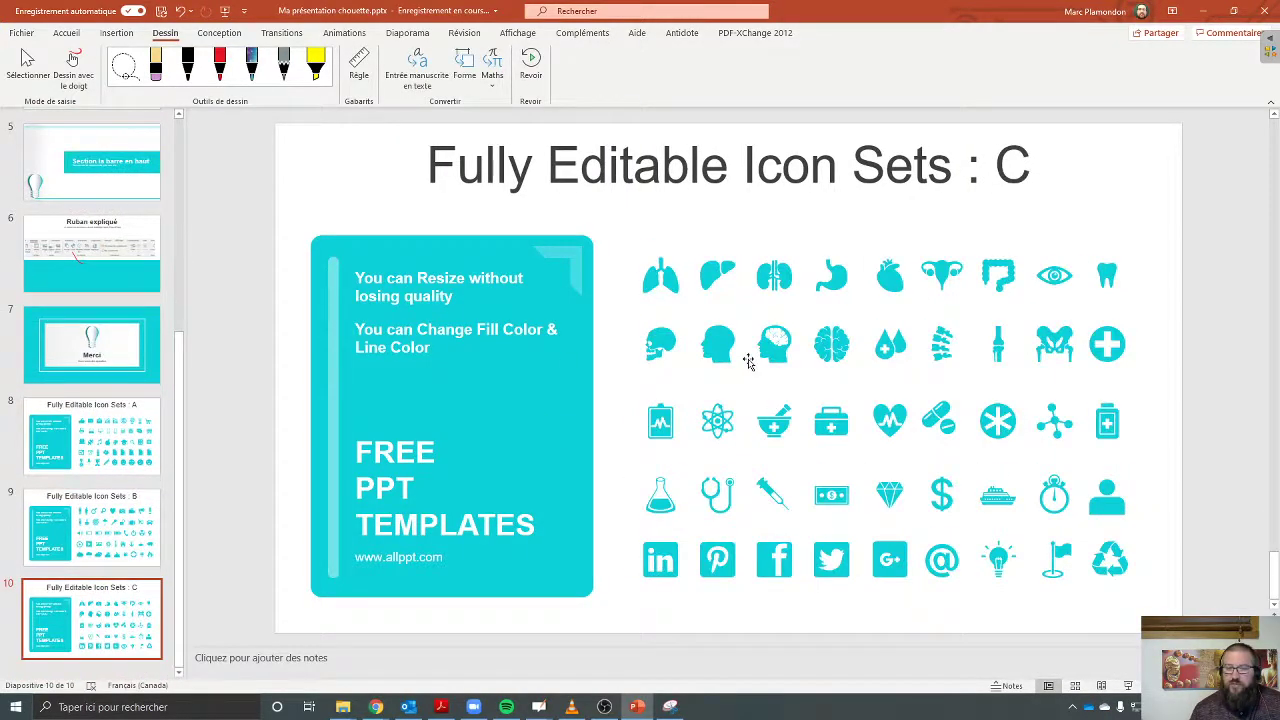
left_click(100, 530)
left_click(108, 467)
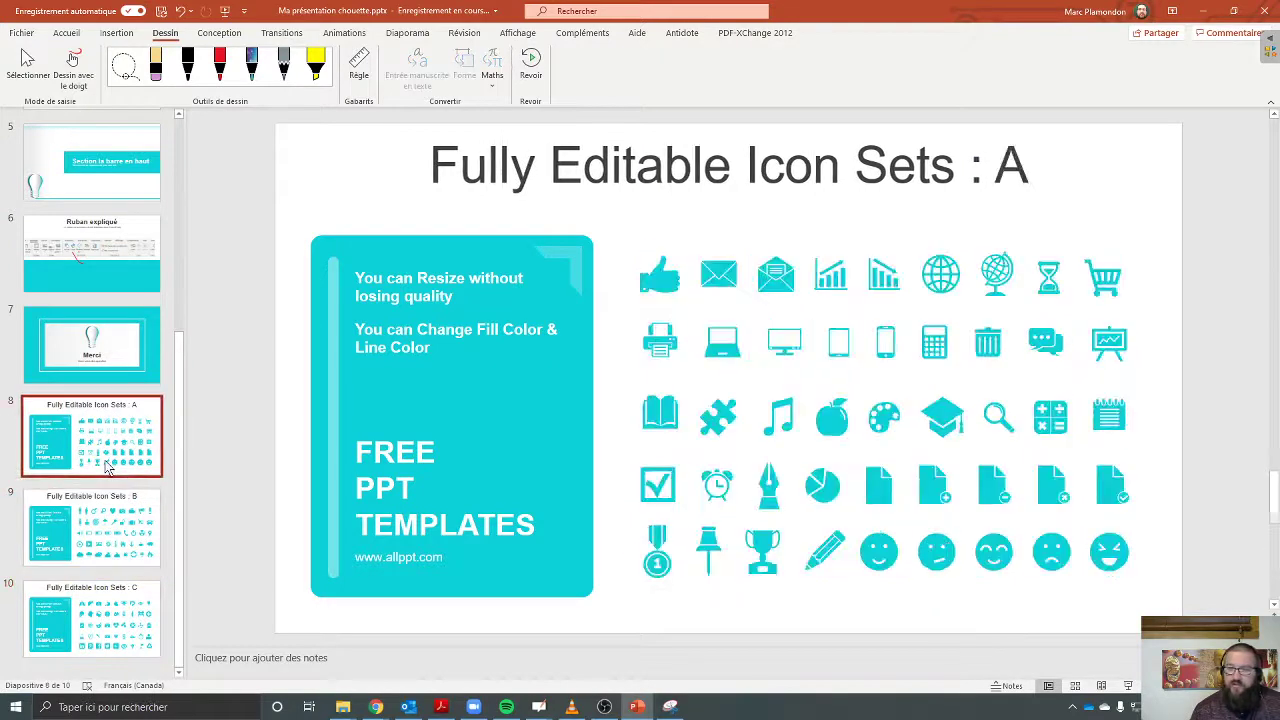
left_click(100, 500)
left_click(100, 440)
left_click(124, 600, "shift")
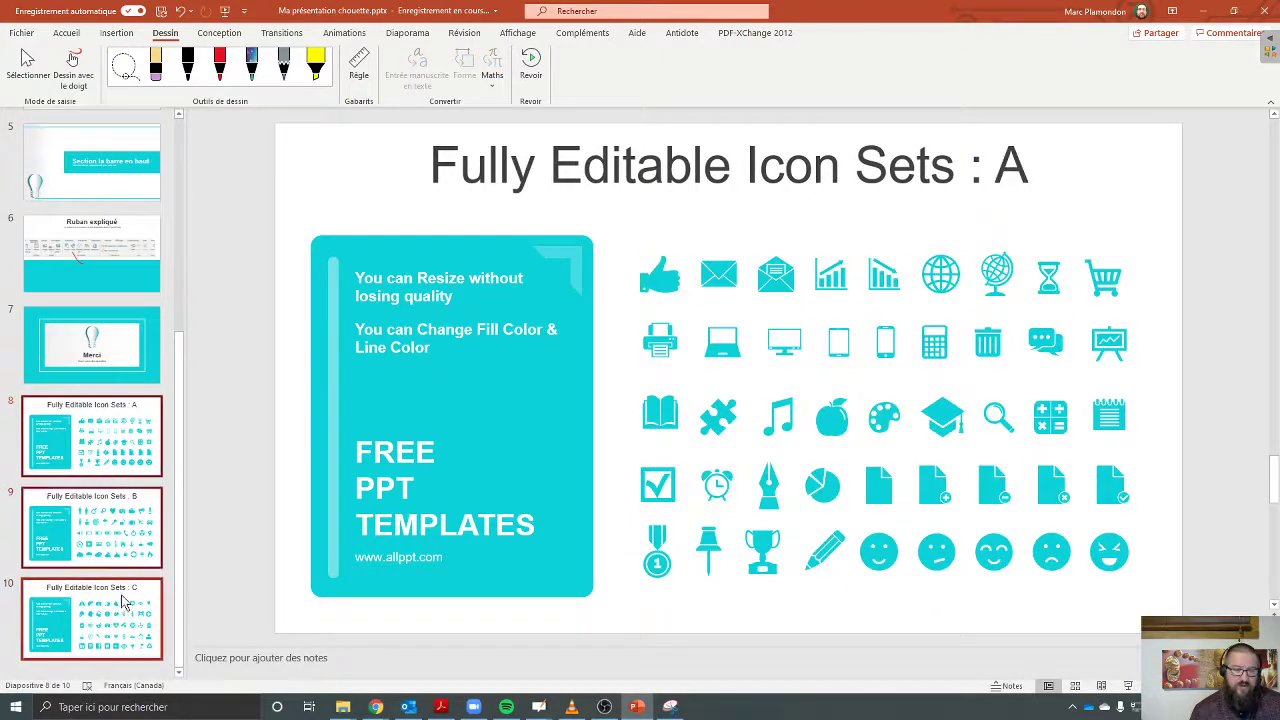
right_click(124, 600)
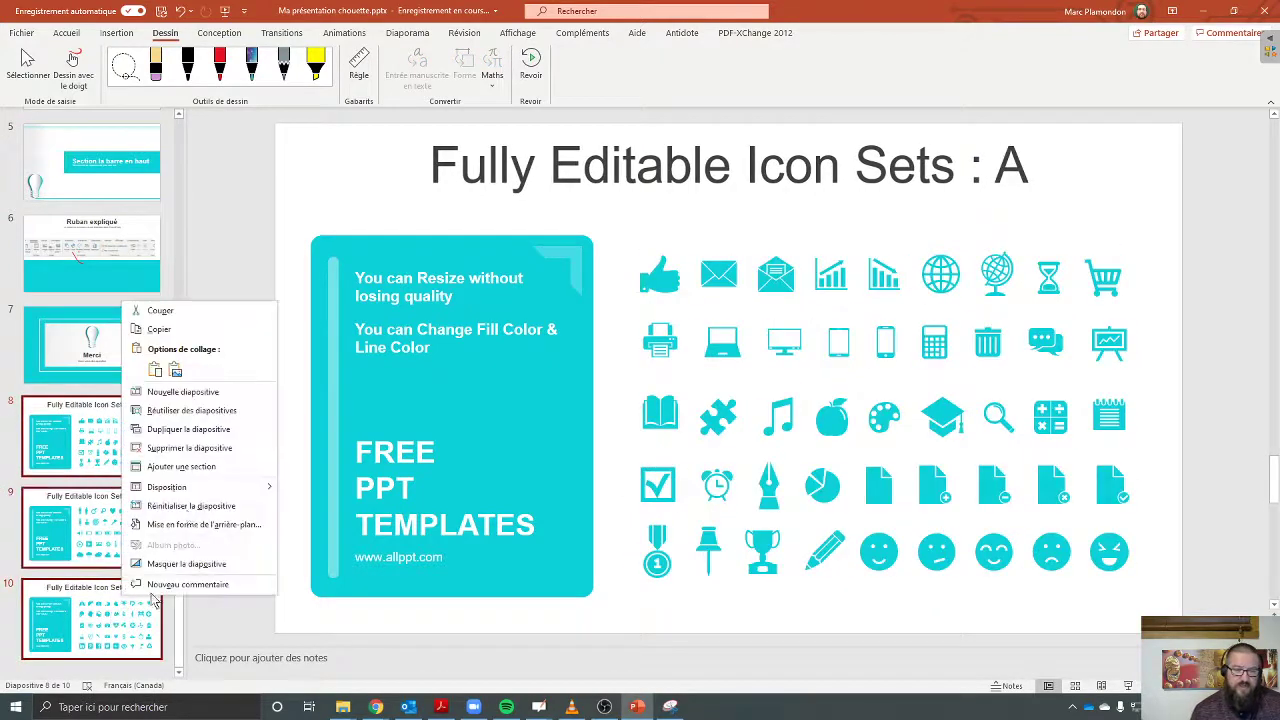
left_click(190, 448)
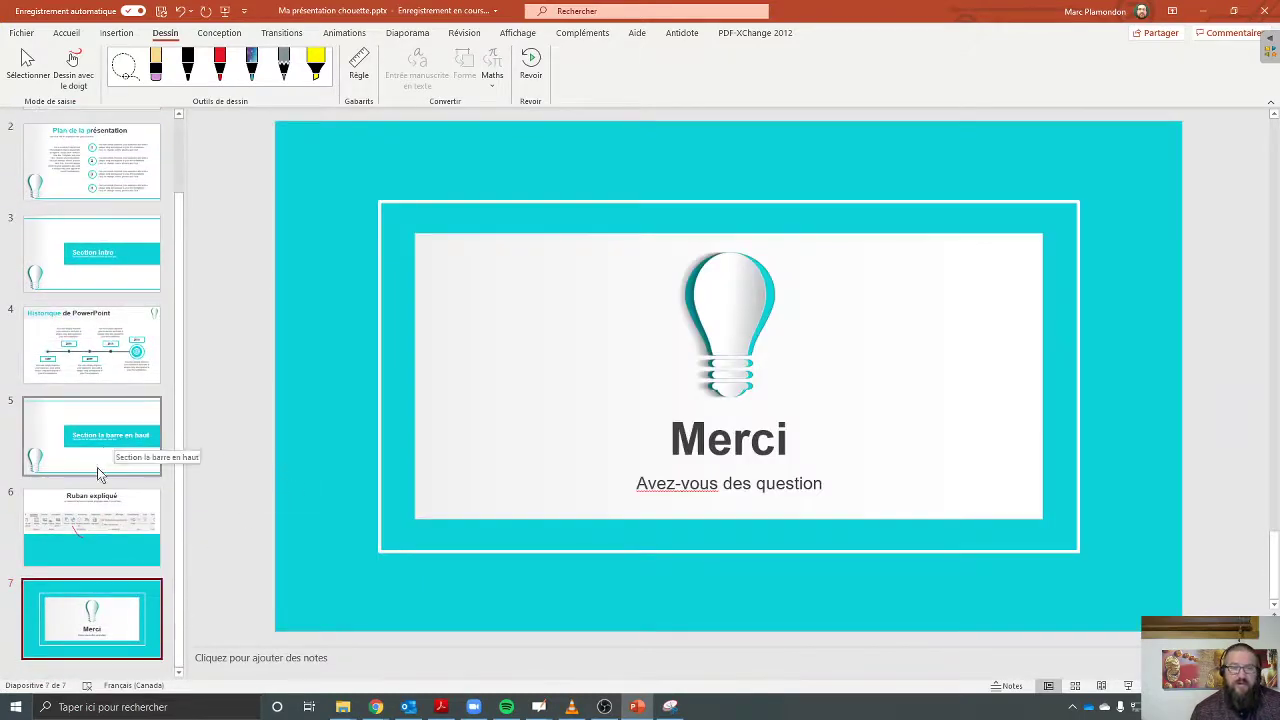
Step: Delete the red ink stroke from the Ruban expliqué slide
left_click(84, 529)
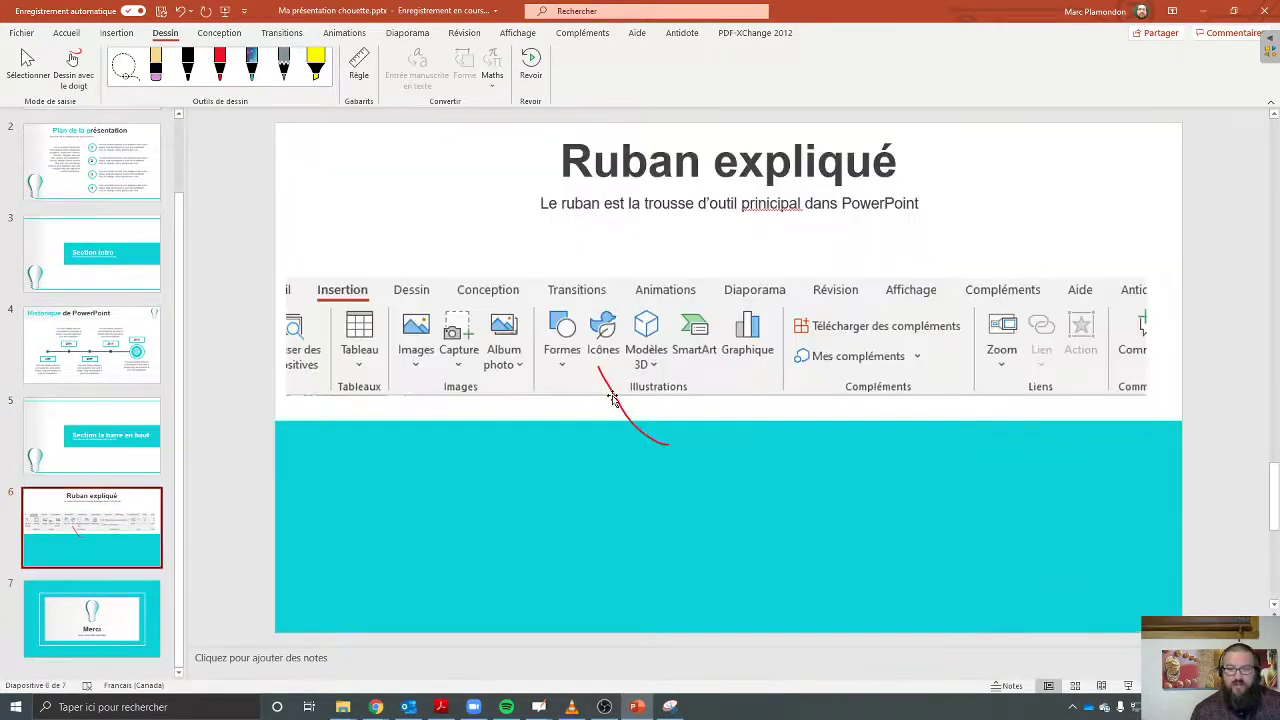
left_click(613, 398)
key("Delete")
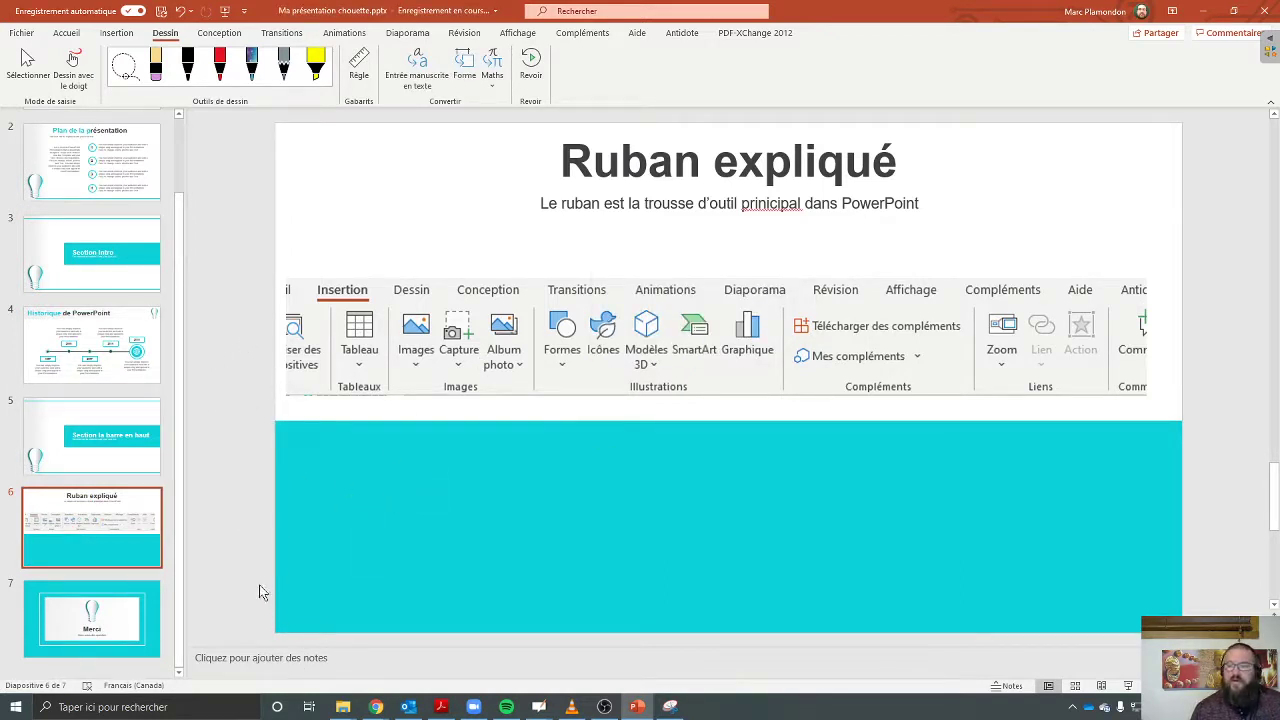
Step: Browse the ribbon tabs from Insertion through Révision, ending on Affichage
scroll(110, 535, "up", 2)
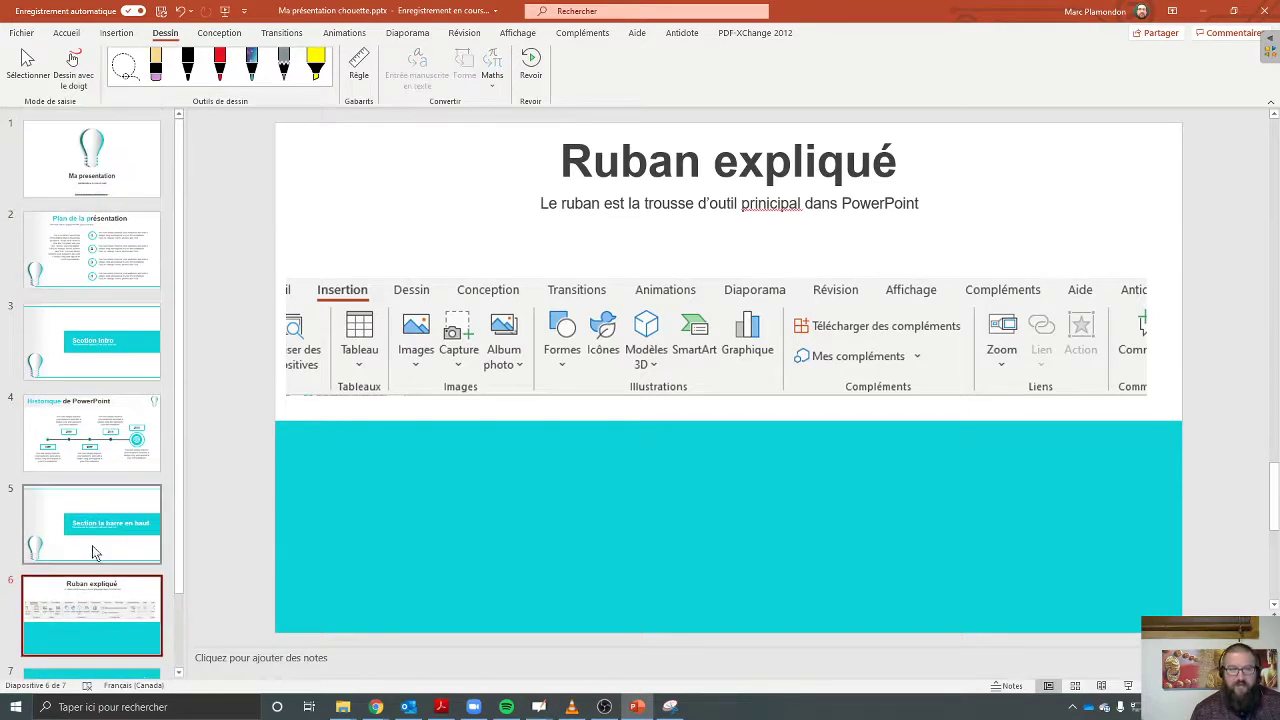
left_click(117, 34)
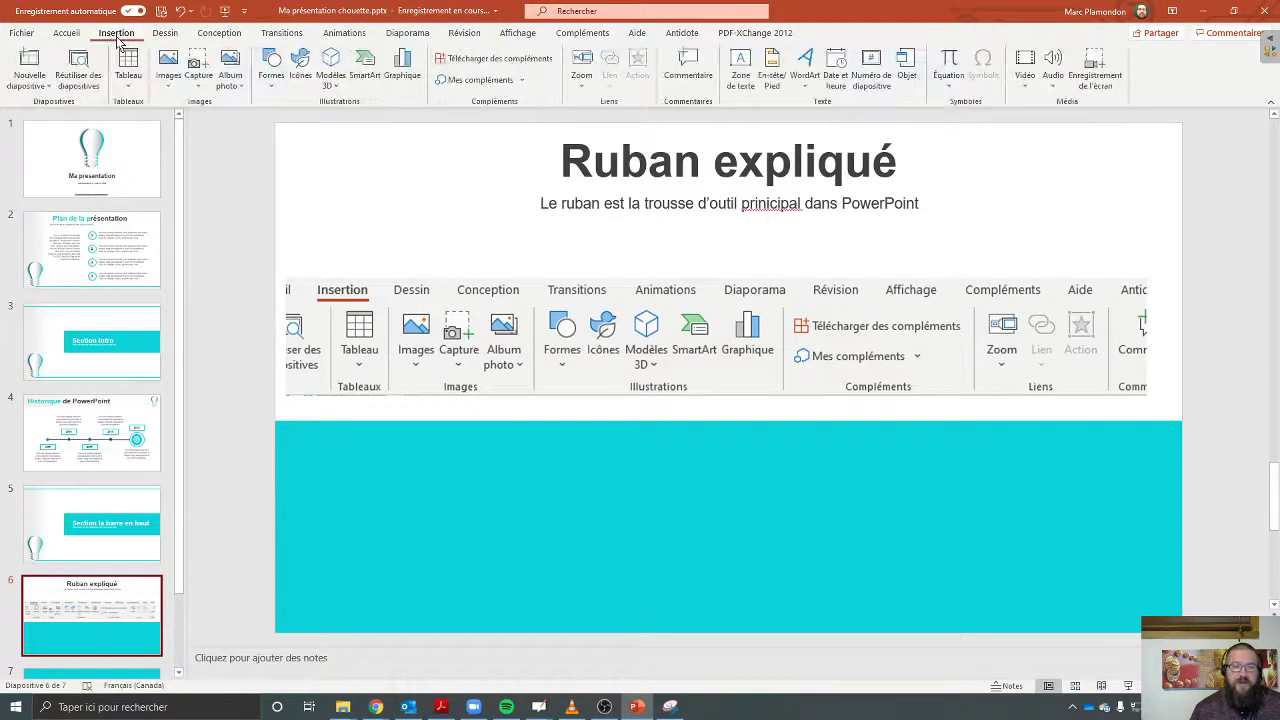
left_click(66, 34)
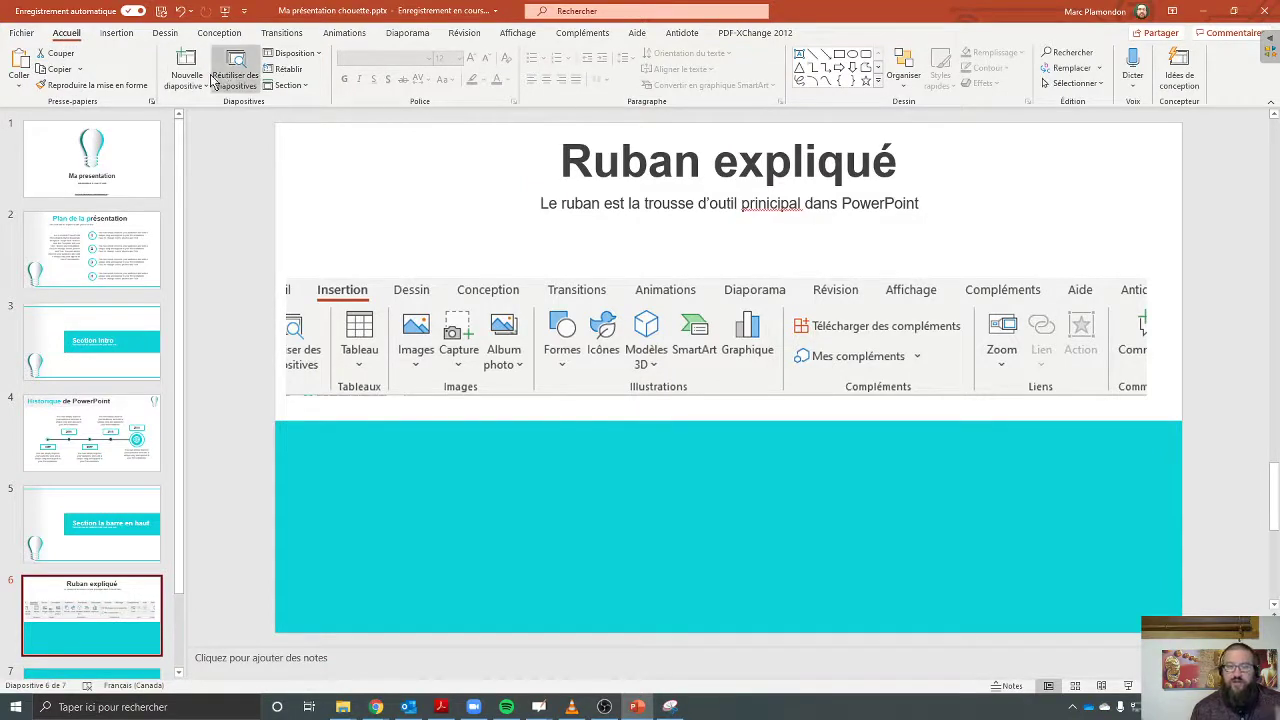
left_click(116, 33)
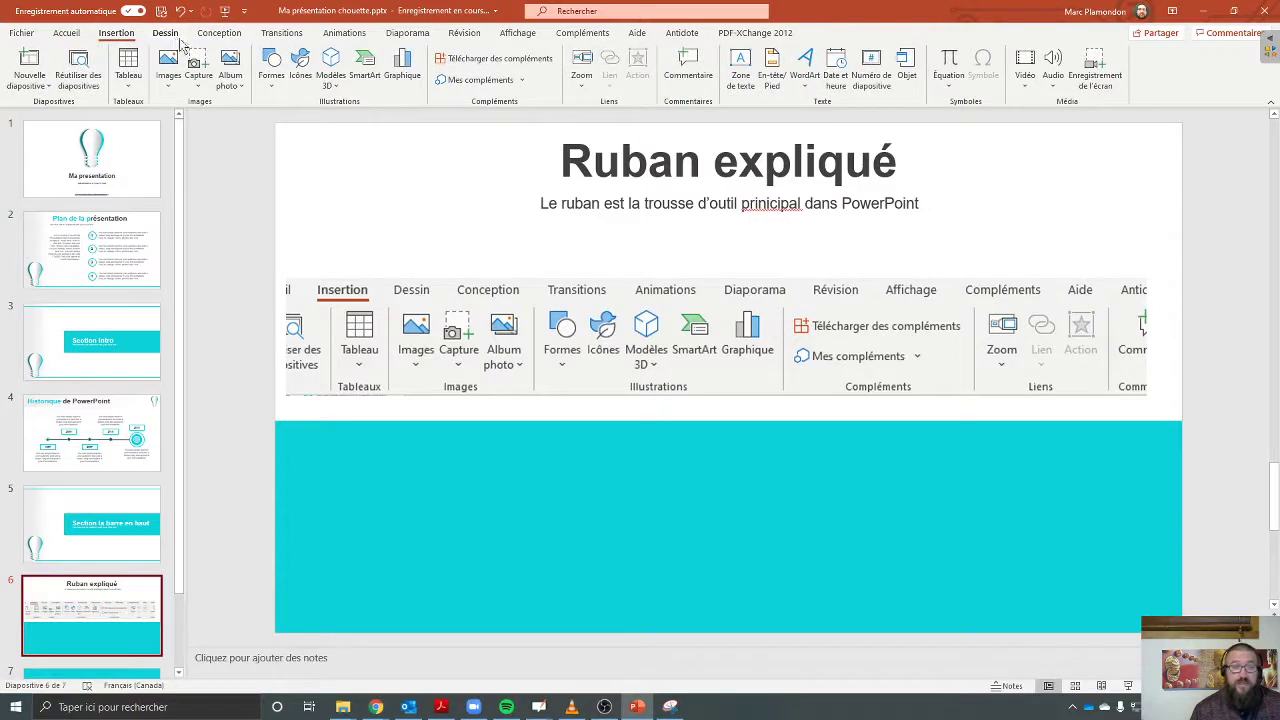
left_click(161, 38)
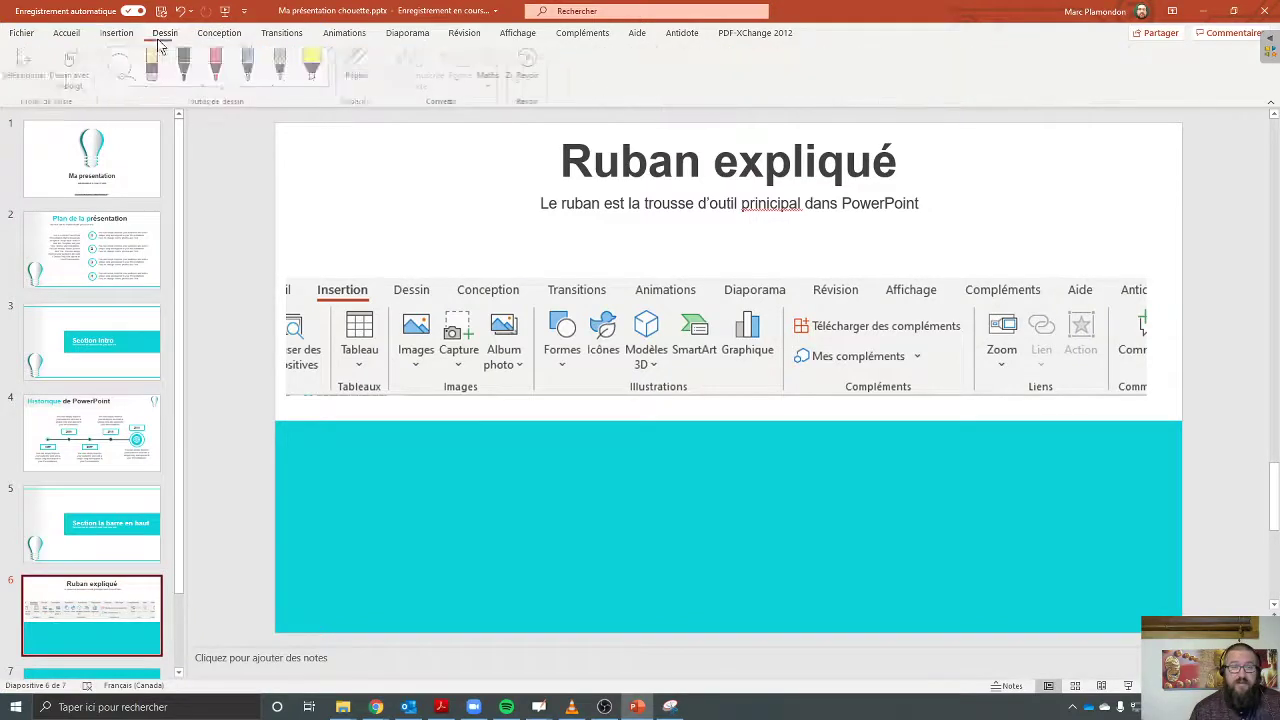
left_click(220, 36)
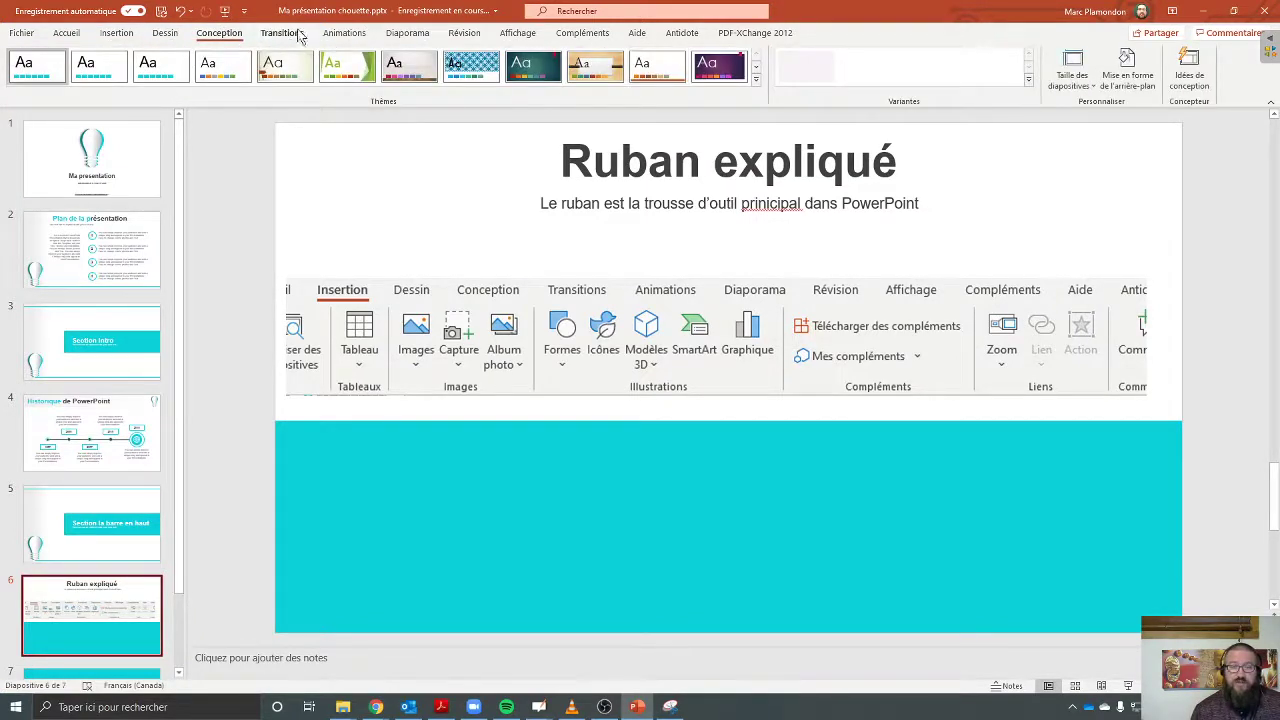
left_click(283, 37)
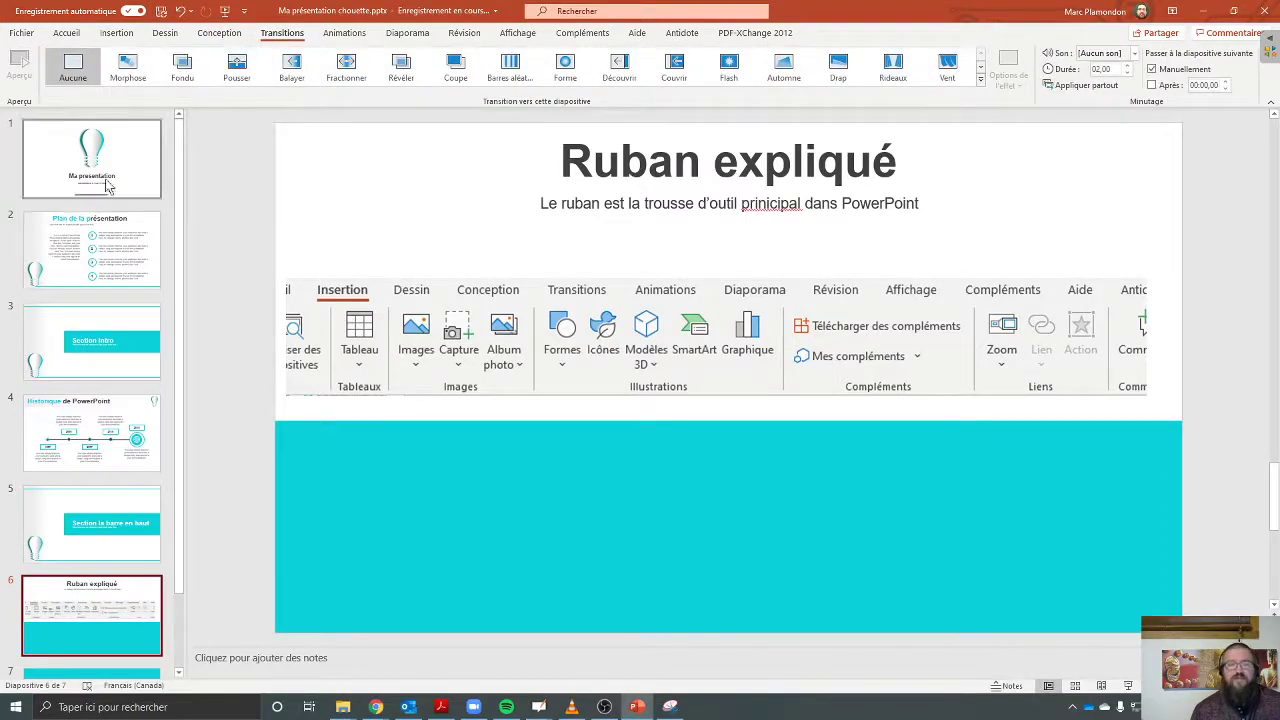
left_click(343, 35)
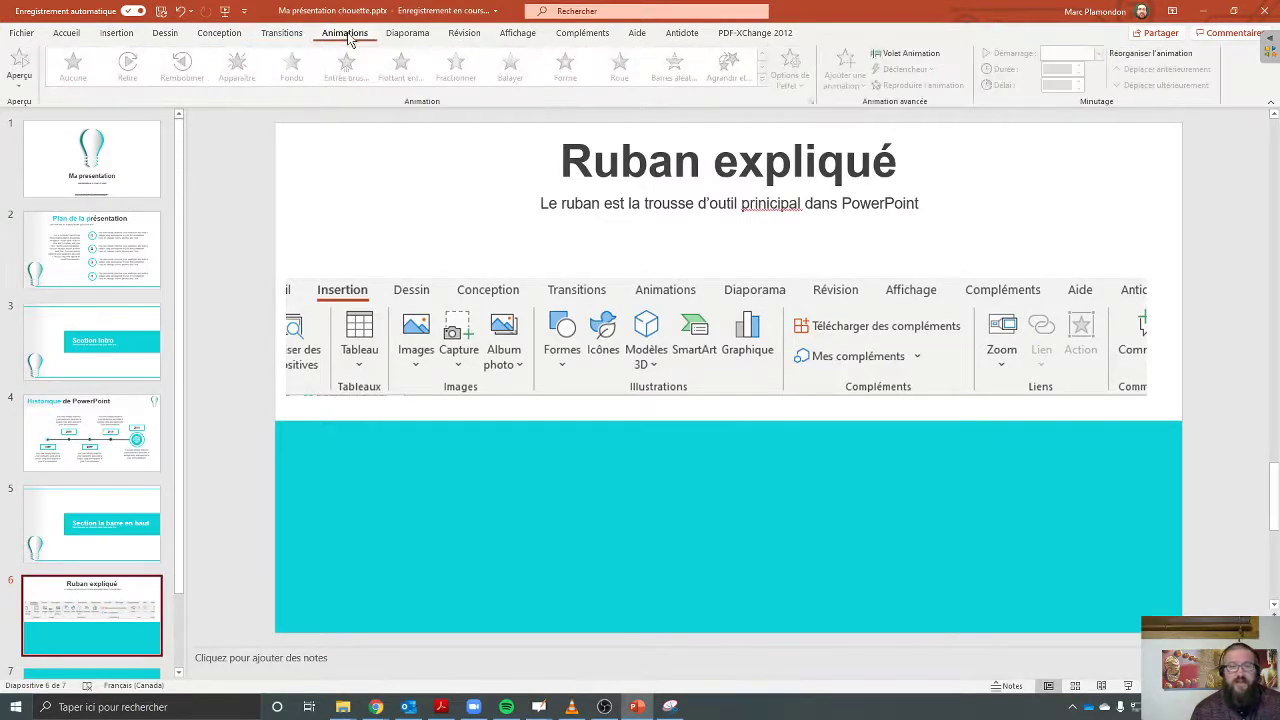
left_click(405, 35)
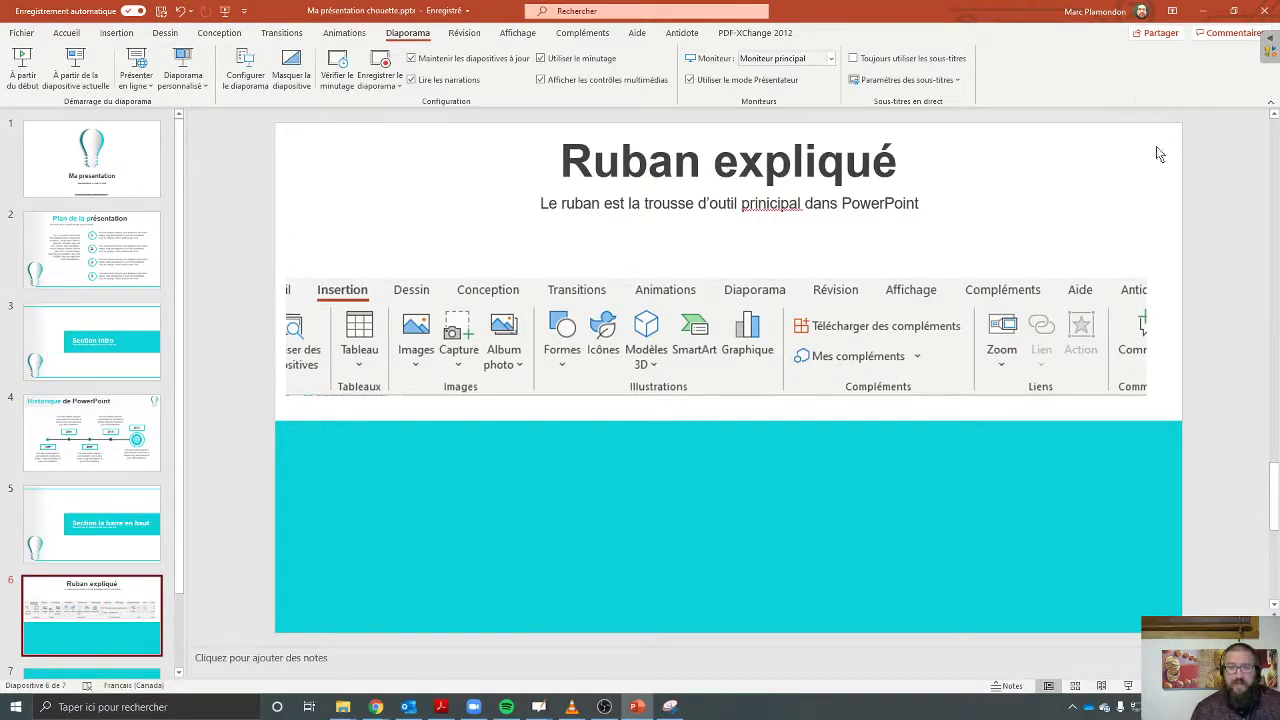
left_click(470, 36)
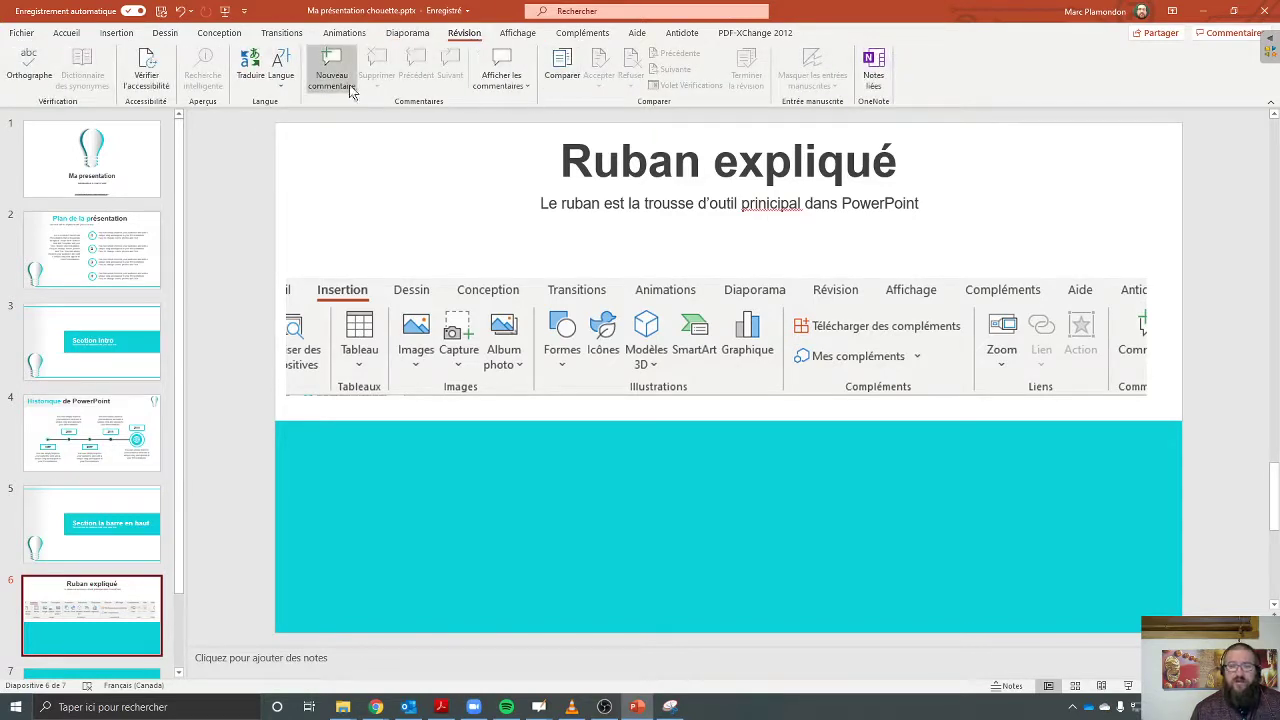
left_click(517, 33)
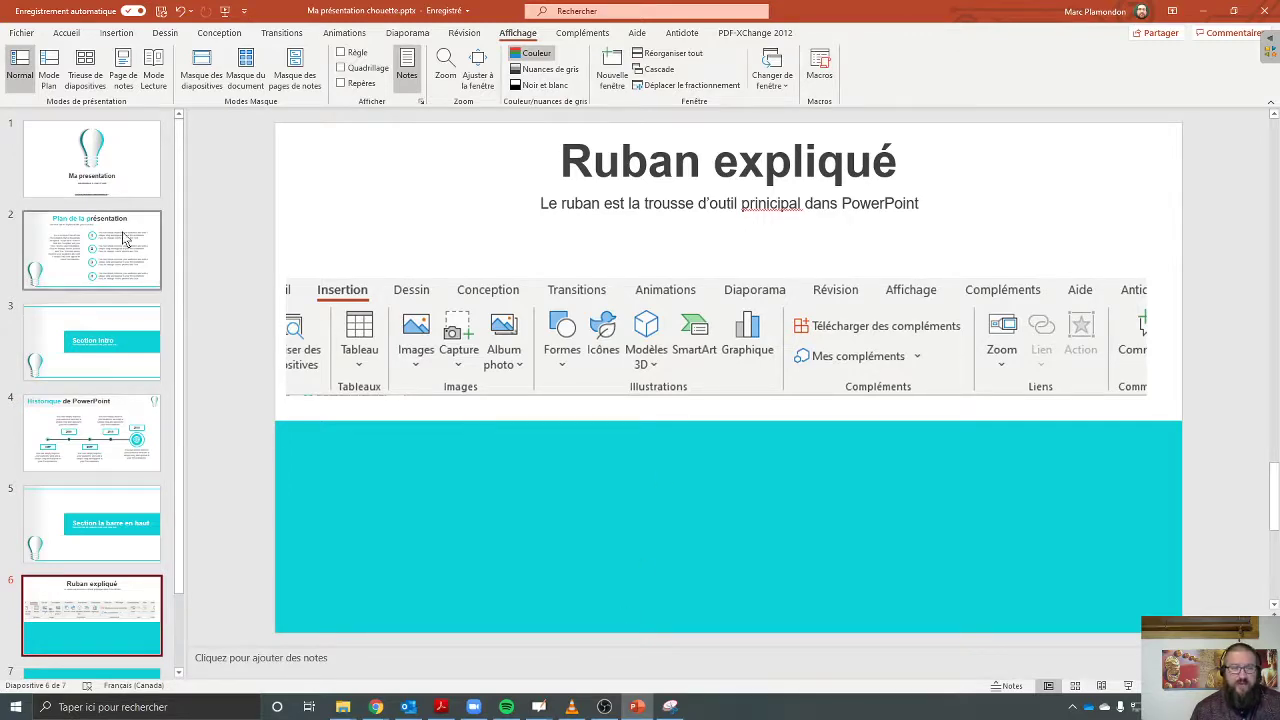
Step: Go to the Plan de la présentation slide and enlarge its speaker notes pane
left_click(113, 175)
key("Down")
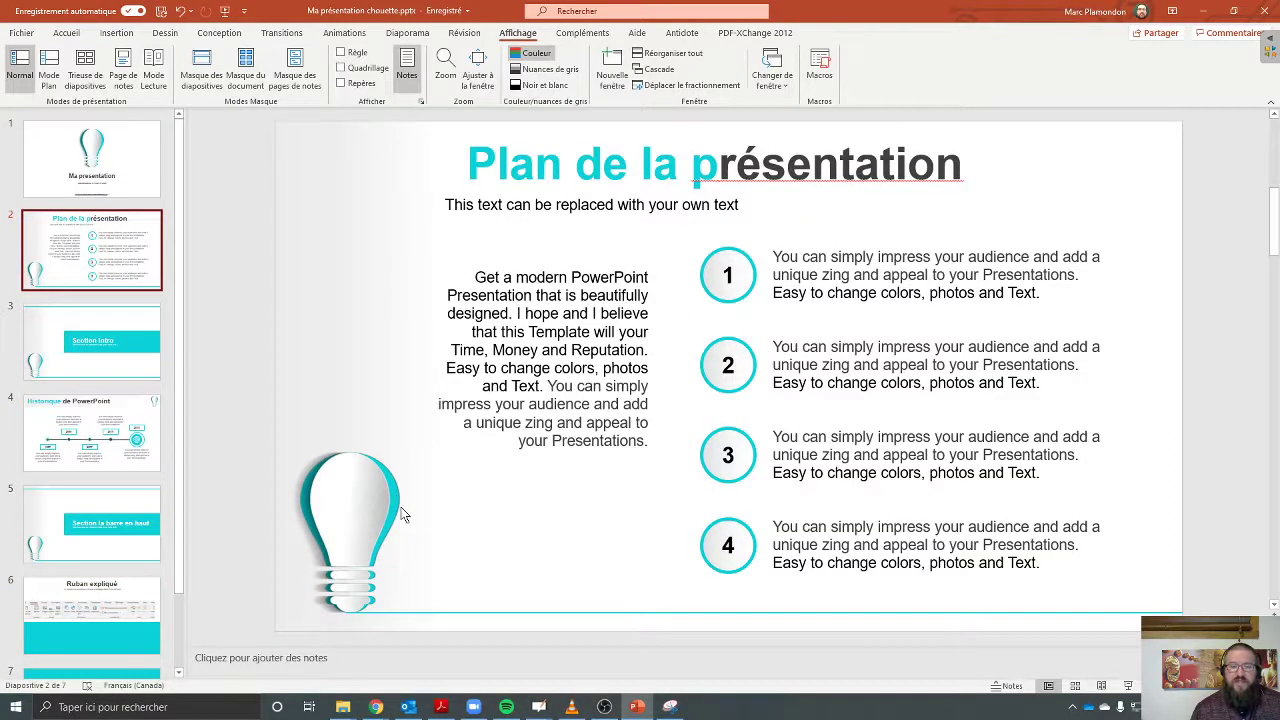
left_click(602, 665)
left_click(602, 664)
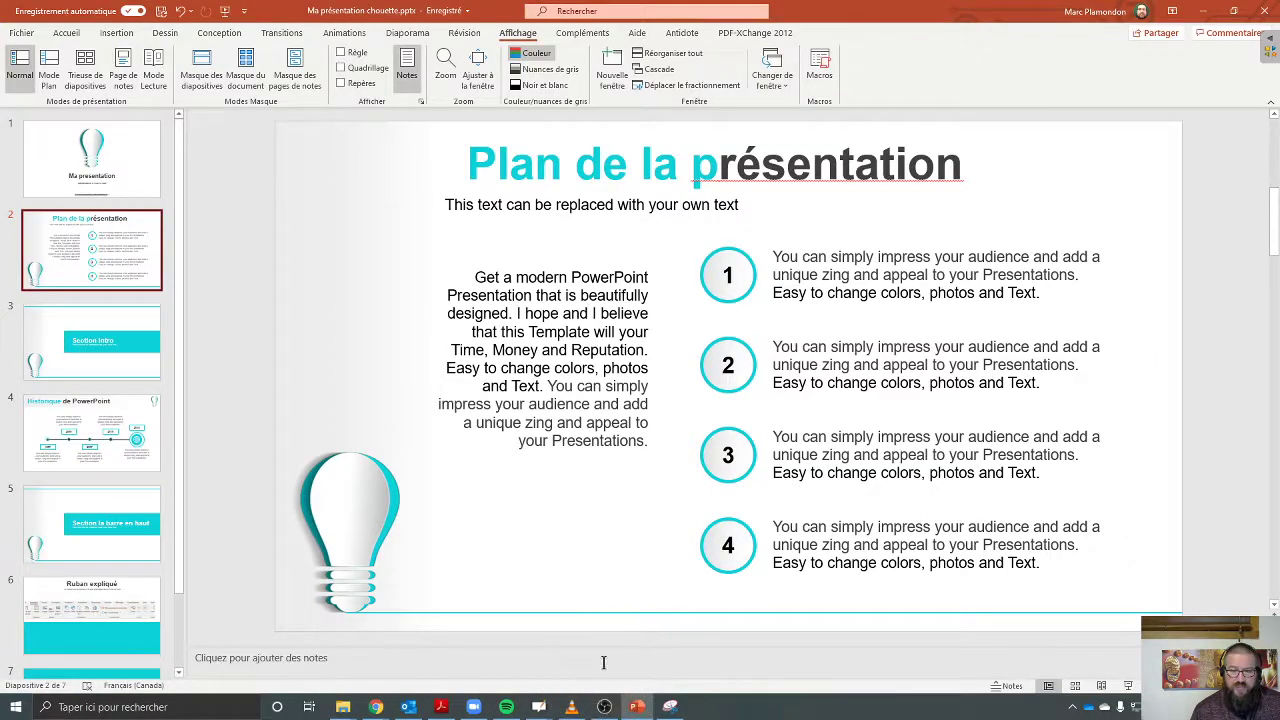
left_click_drag(607, 648, 503, 570)
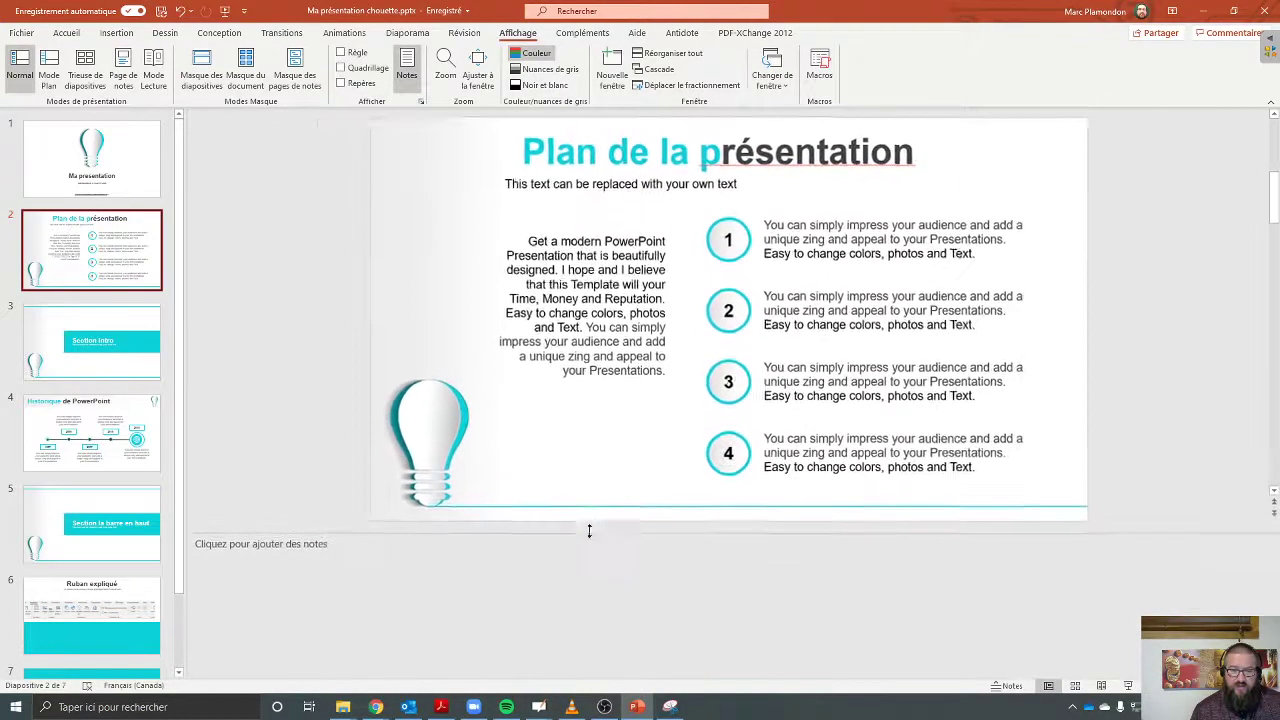
Step: Type the notes 'Présenter le plan' and 'Mentionner la pause' on separate lines
left_click(503, 570)
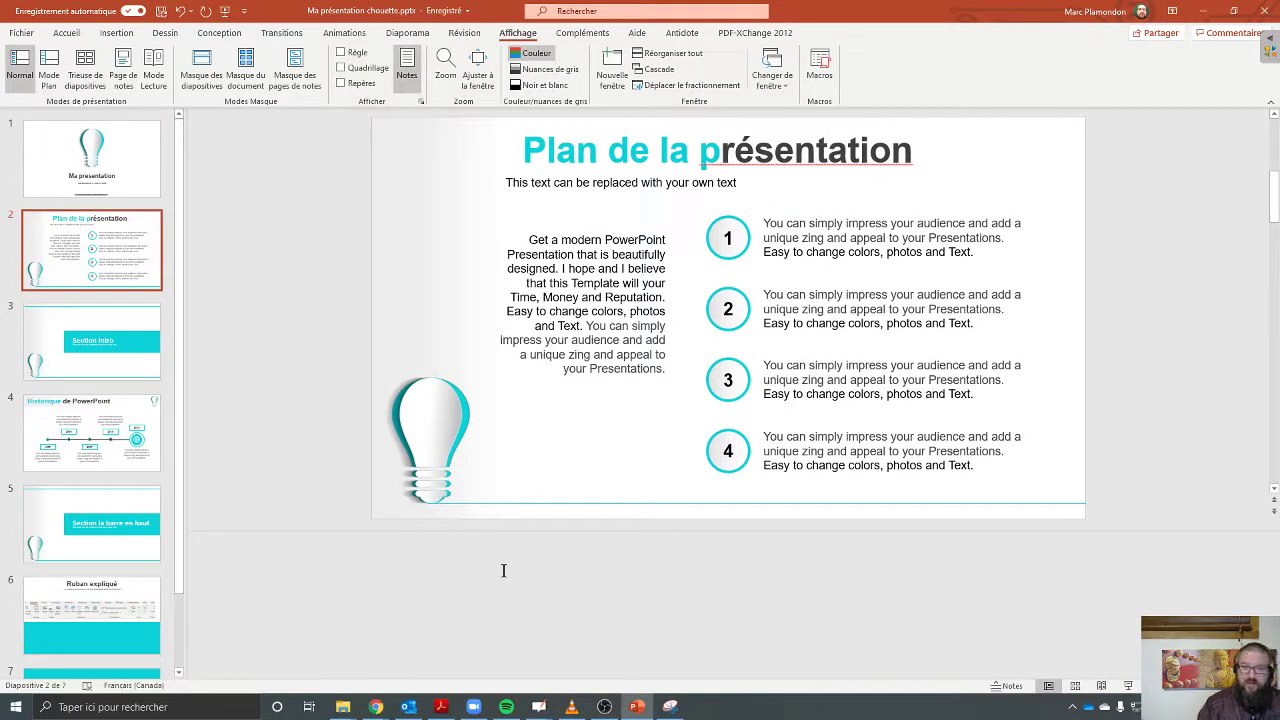
type("Présenter le plan")
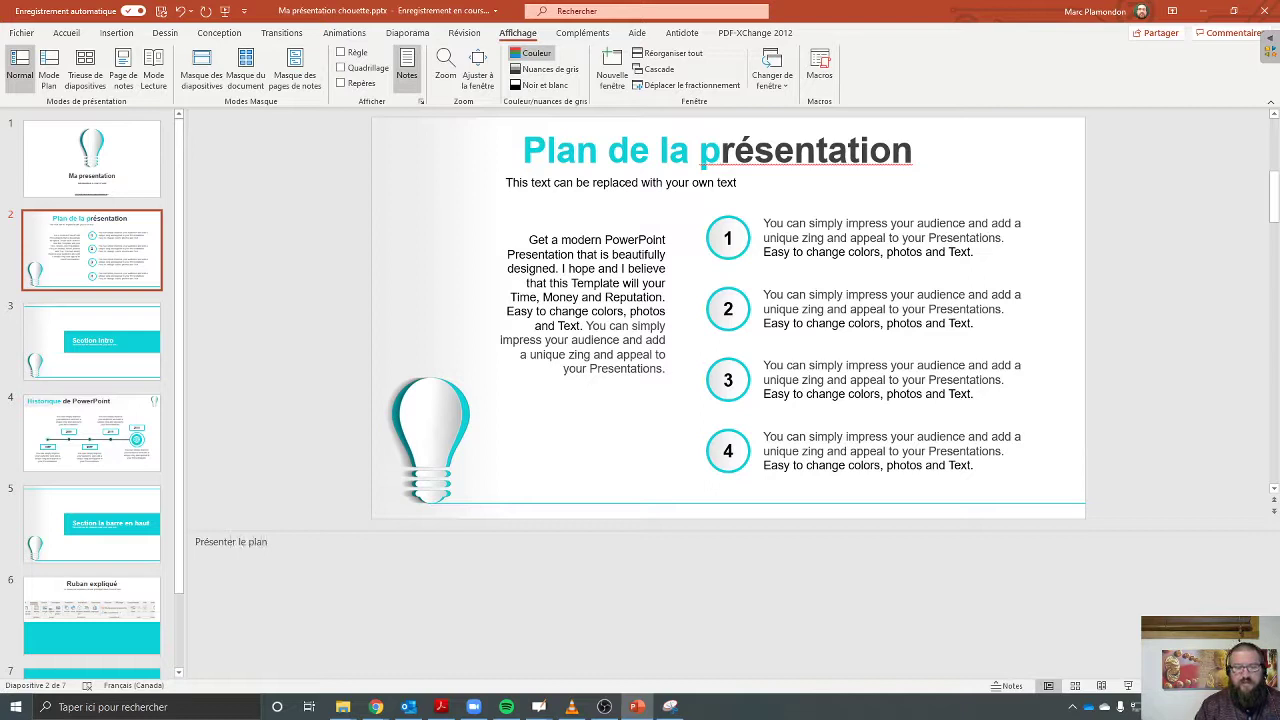
key("Return")
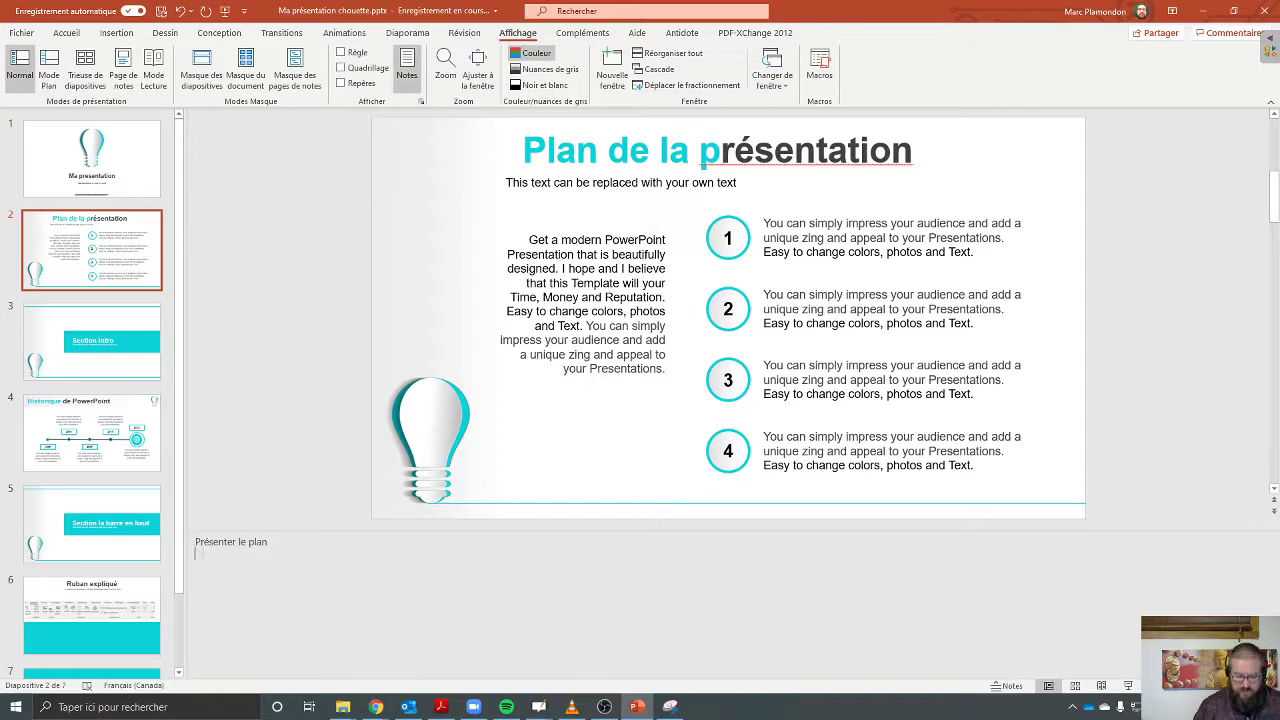
type("Mentionner")
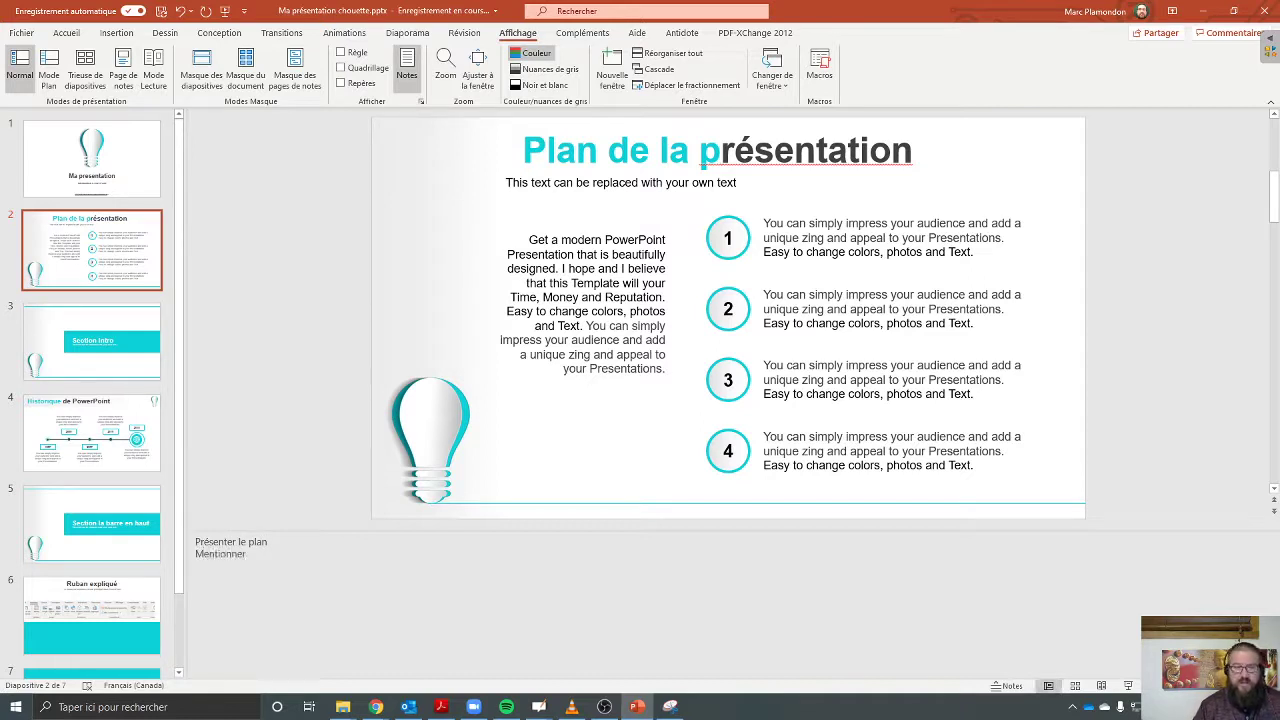
type(" la pause")
key("Return")
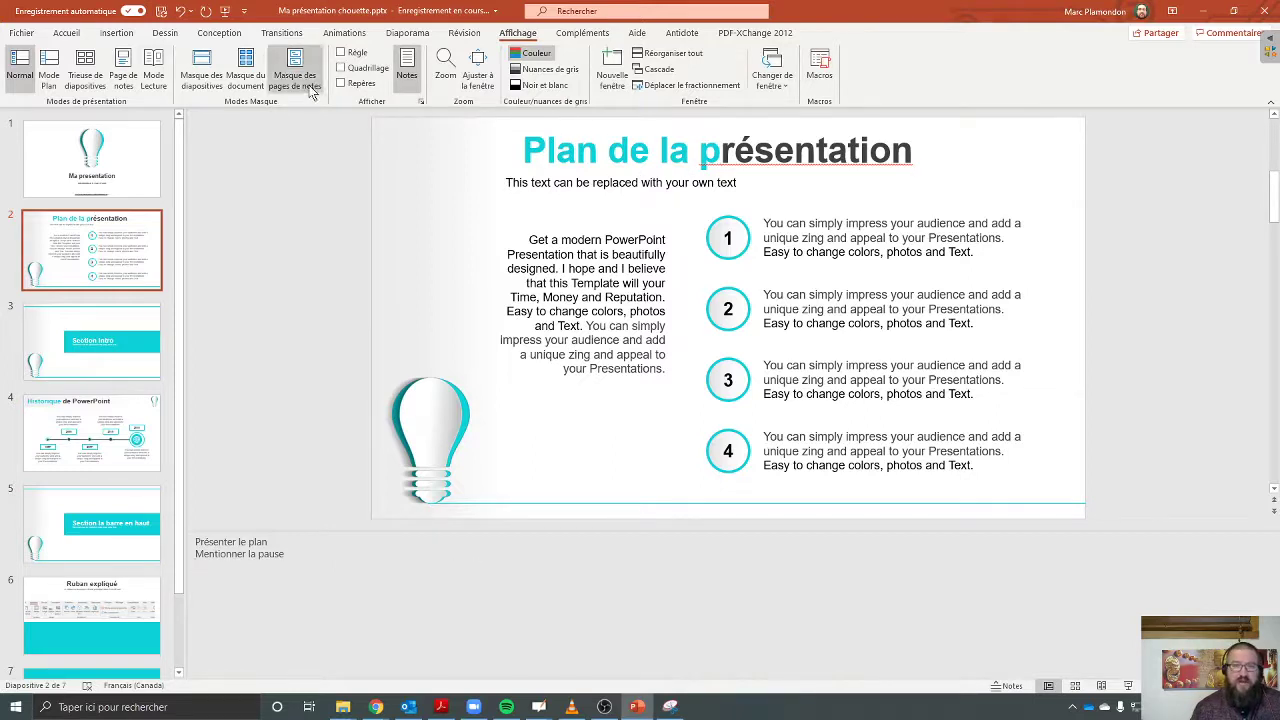
left_click(407, 38)
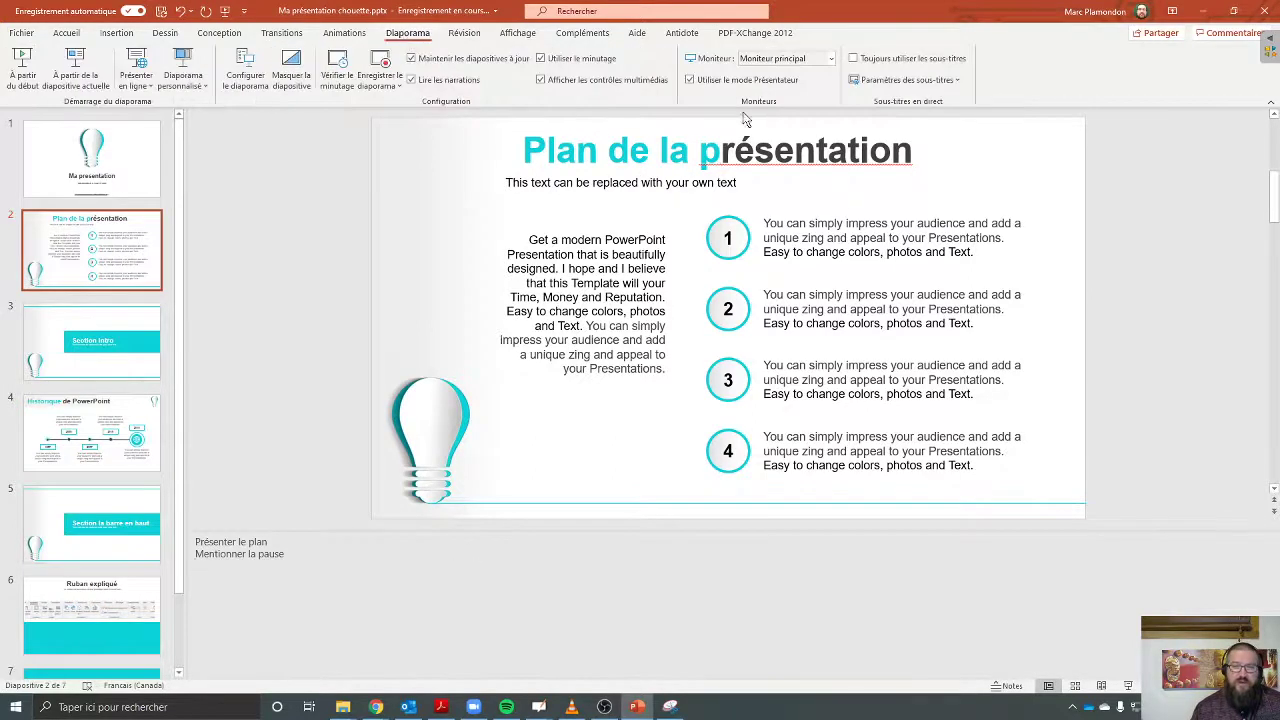
Step: Test the slideshow, then start it in Presenter View on Moniteur 1 SyncMaster
left_click(24, 68)
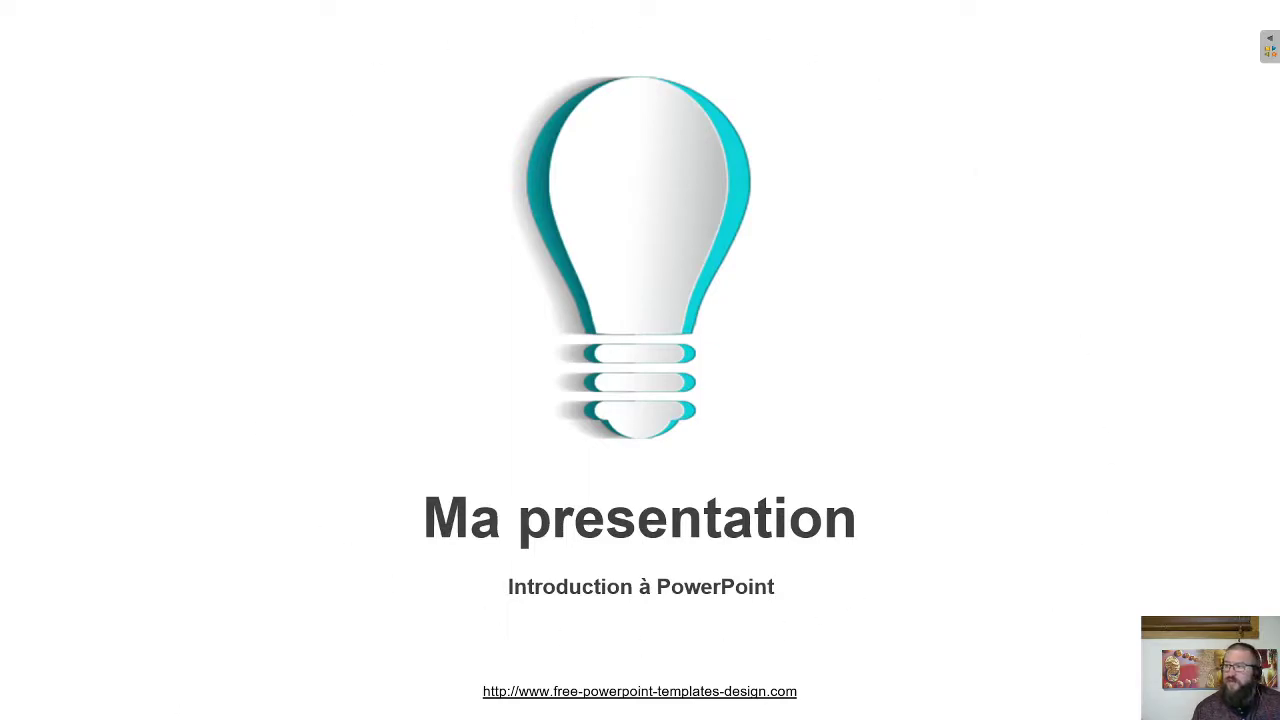
key("Escape")
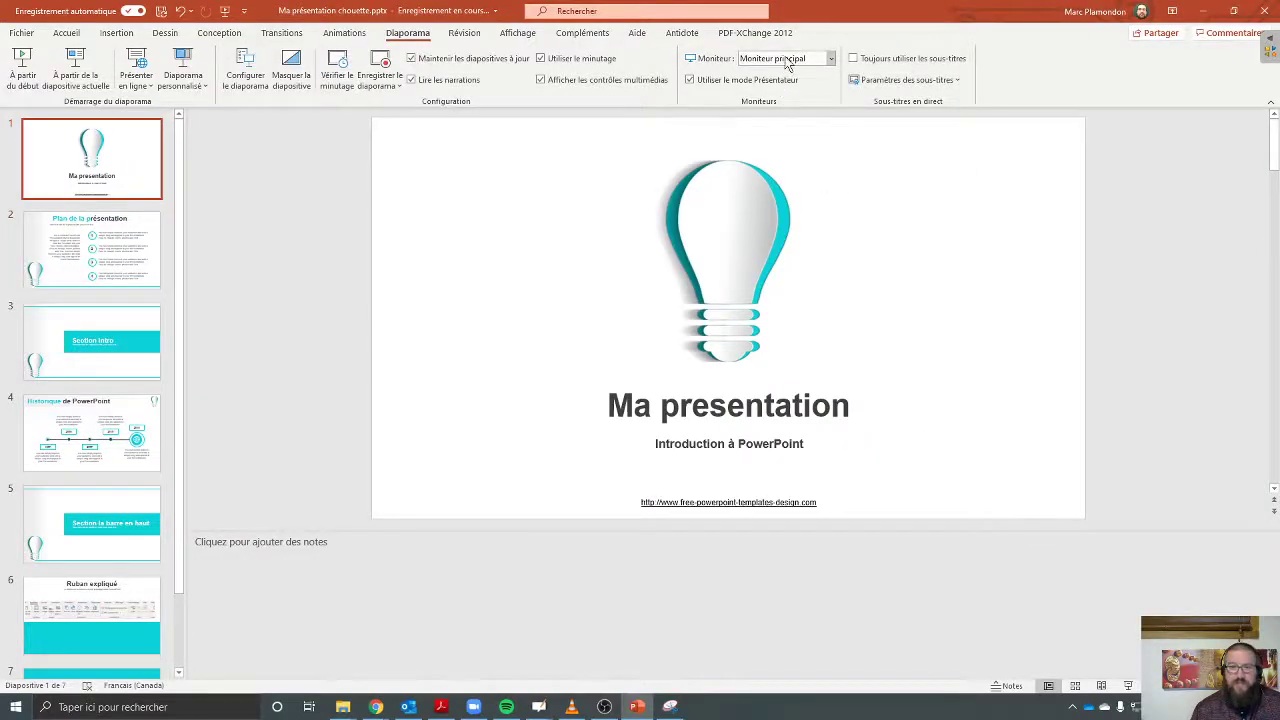
left_click(787, 60)
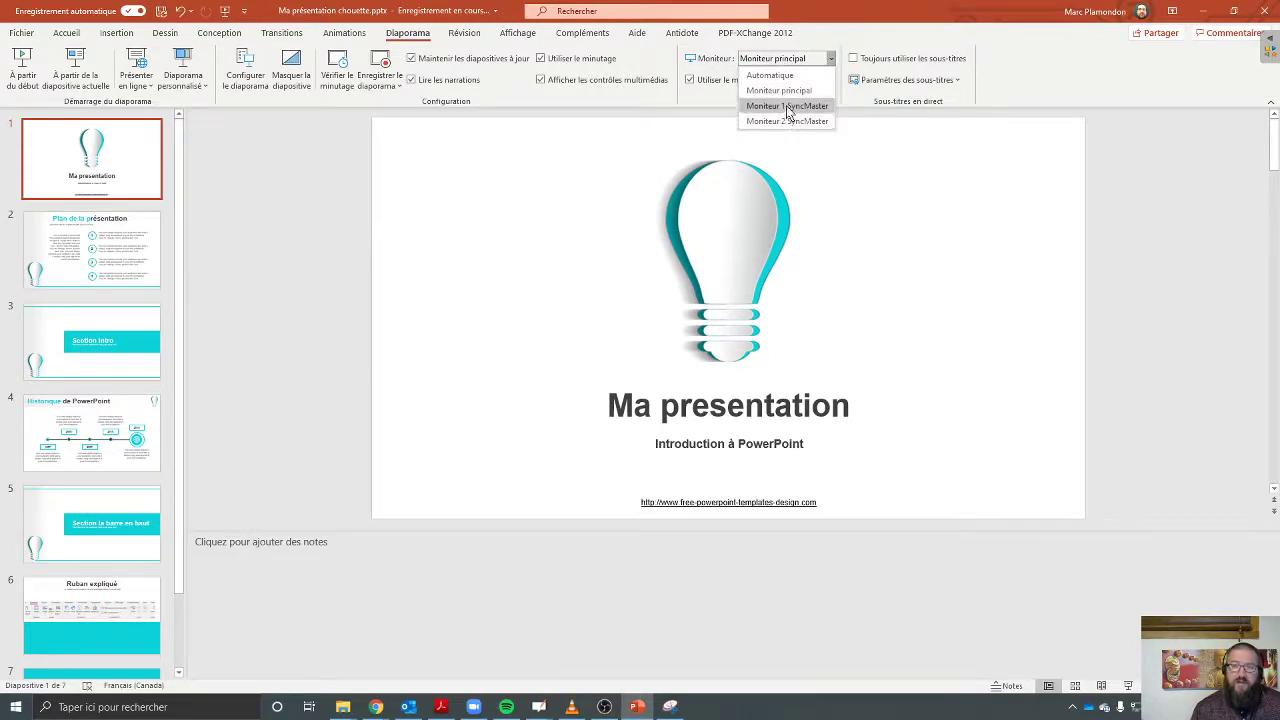
left_click(786, 106)
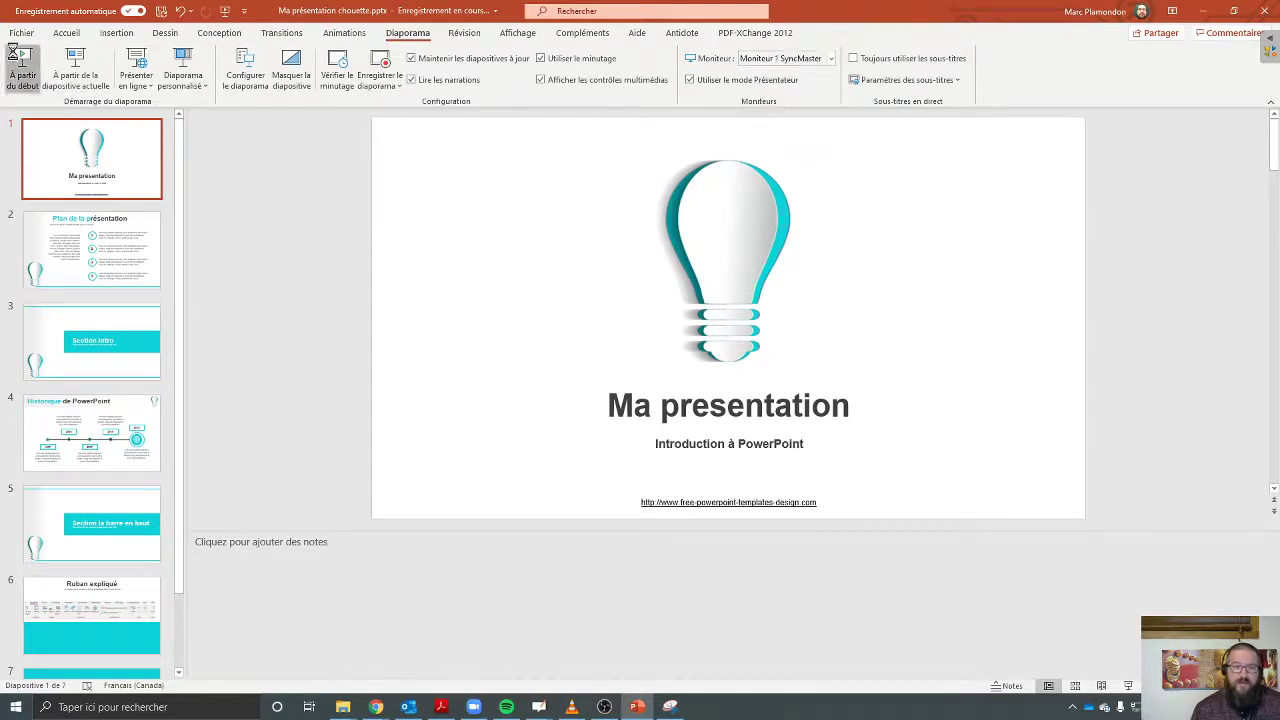
left_click(18, 62)
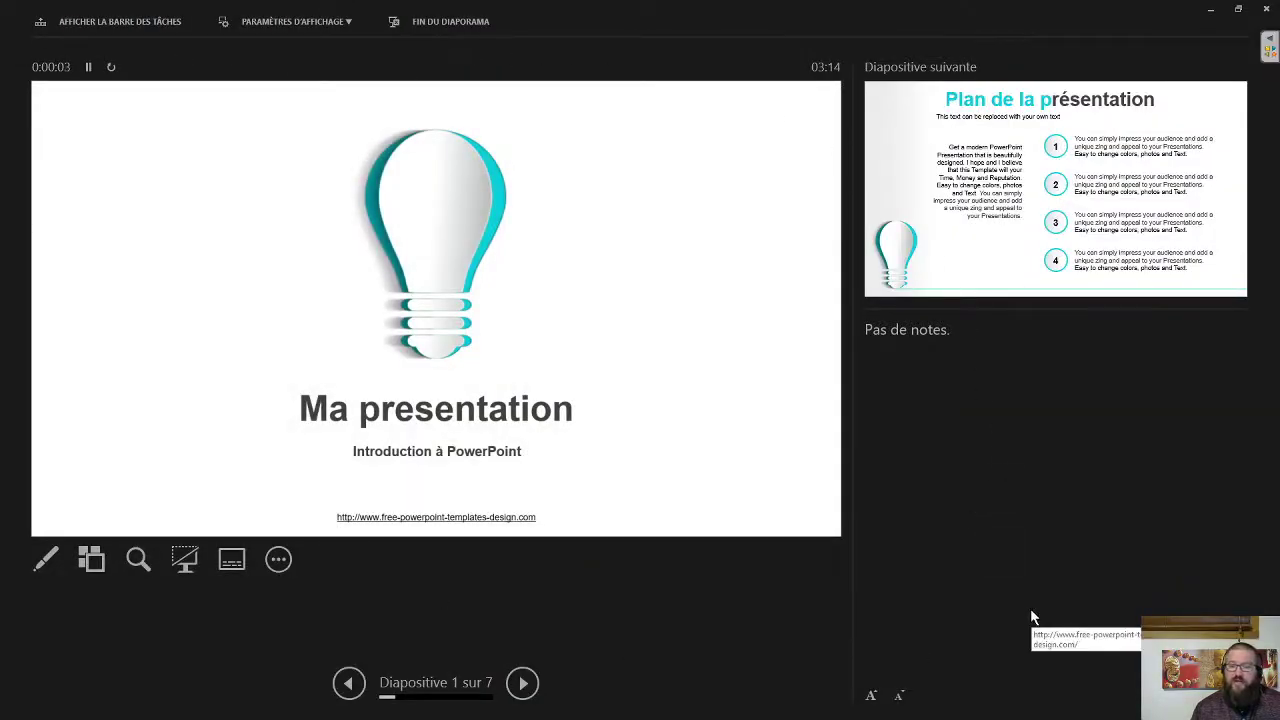
Step: Advance to slide 2, draw a red pen arrow at the pause note, then exit
key("Right")
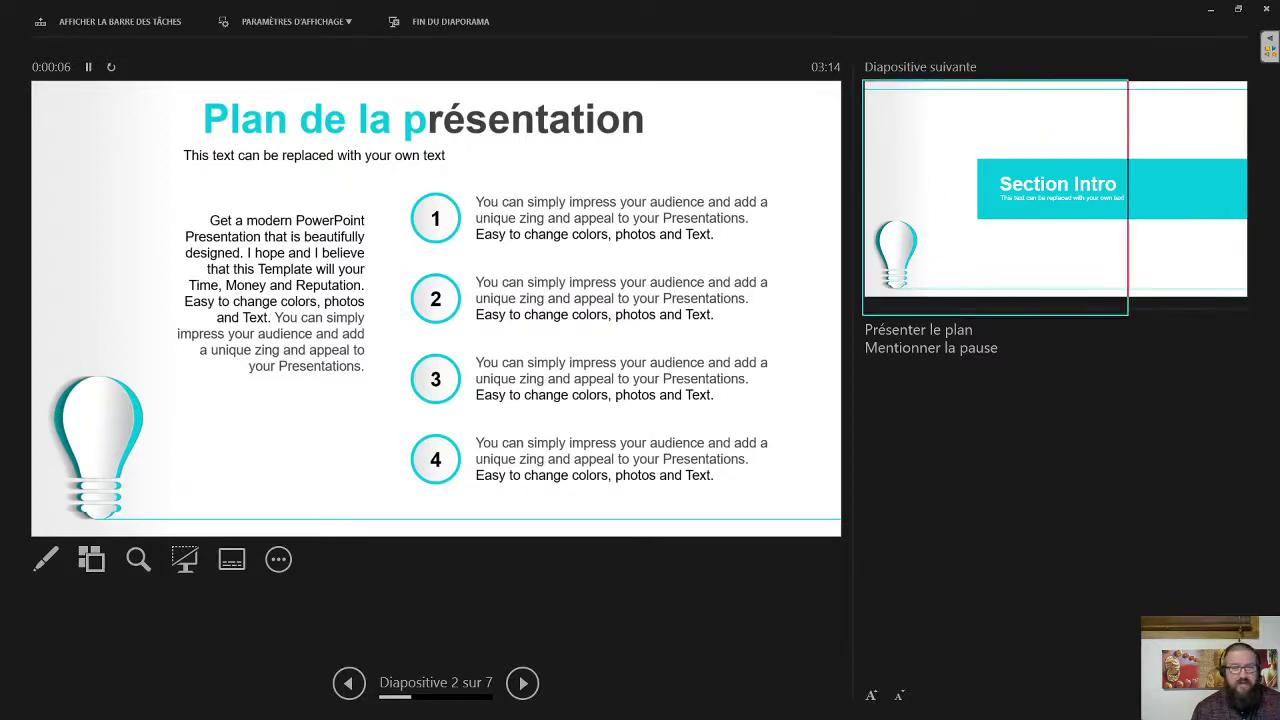
left_click(40, 553)
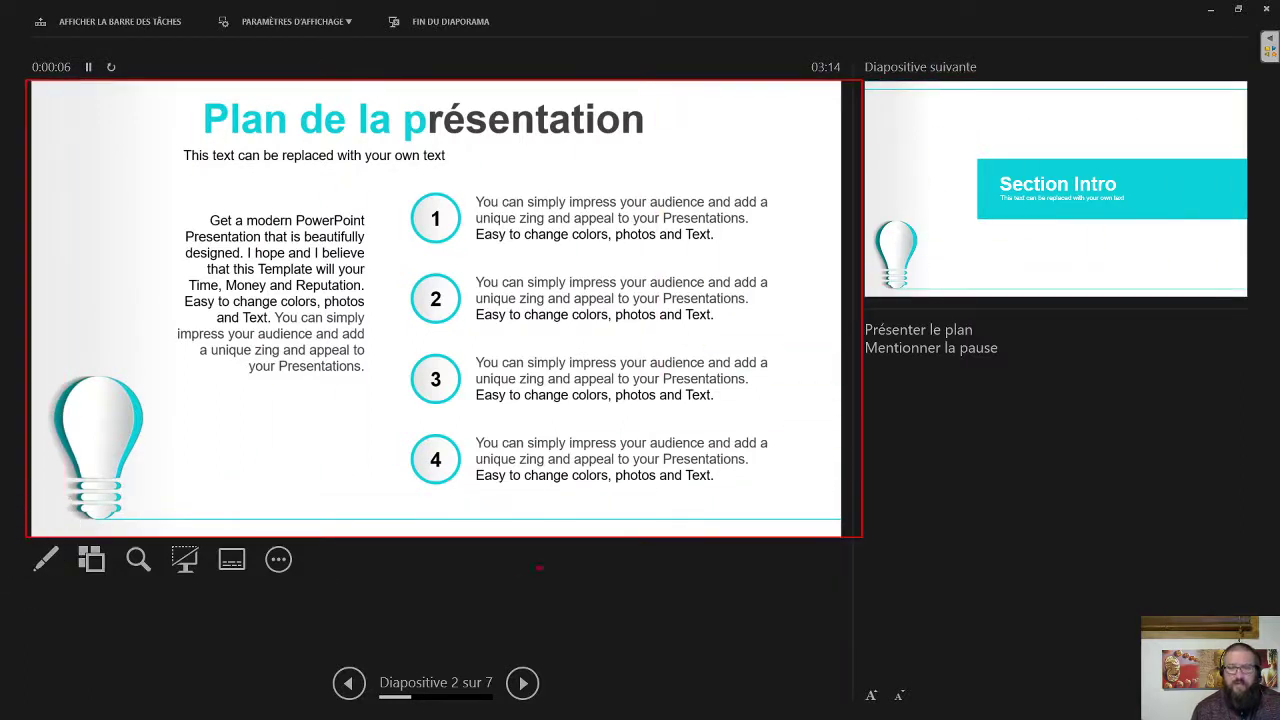
mouse_move(979, 364)
left_mouse_down()
mouse_move(1043, 446)
mouse_move(963, 356)
left_mouse_up()
left_click_drag(963, 356, 1018, 376)
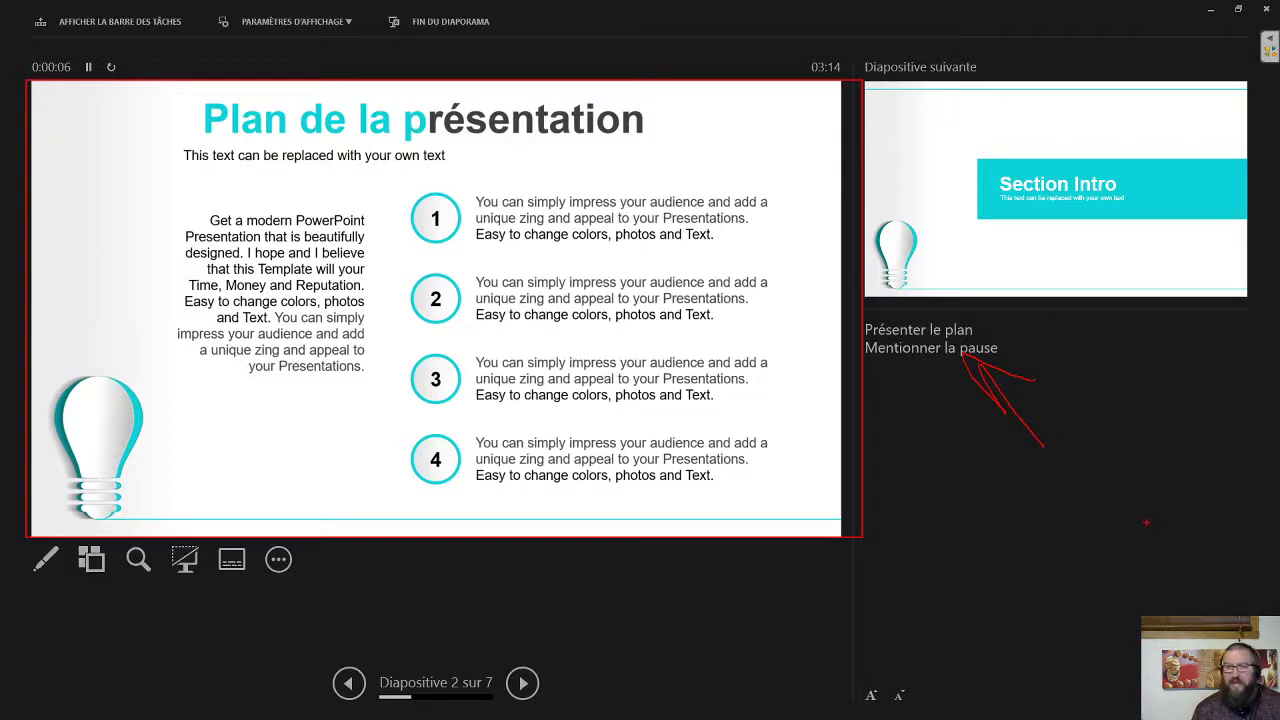
key("Escape")
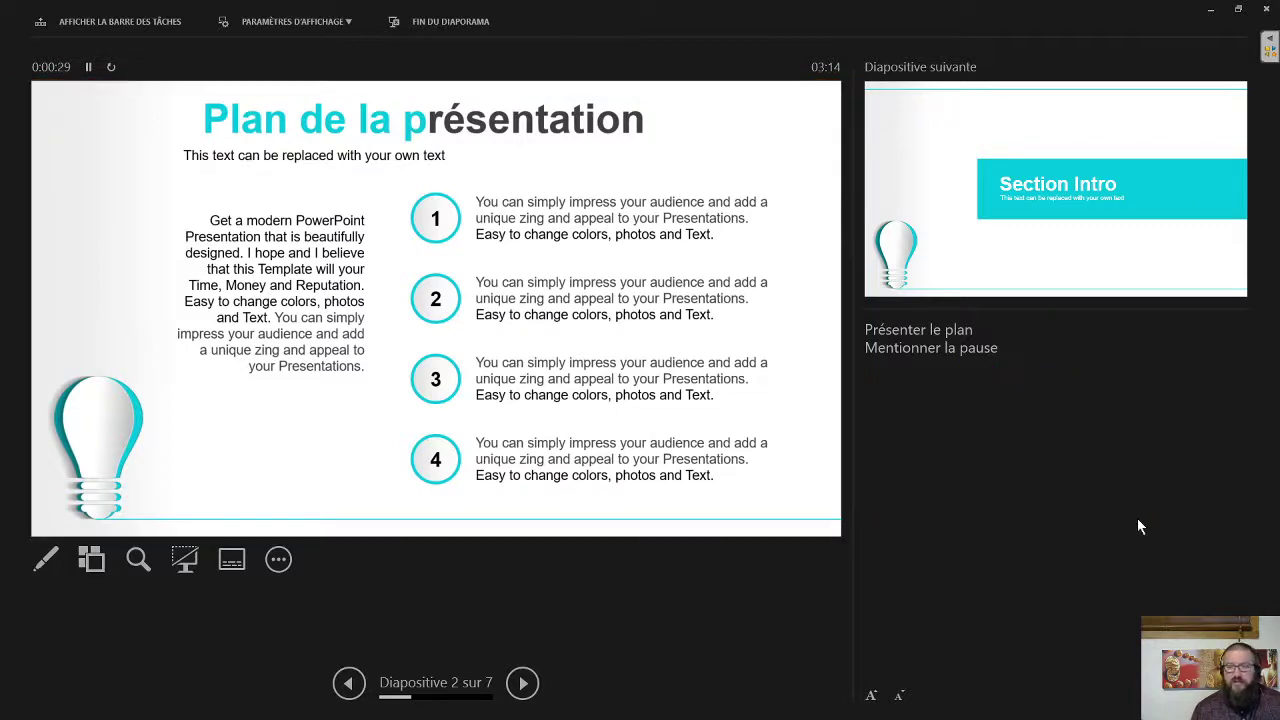
key("Escape")
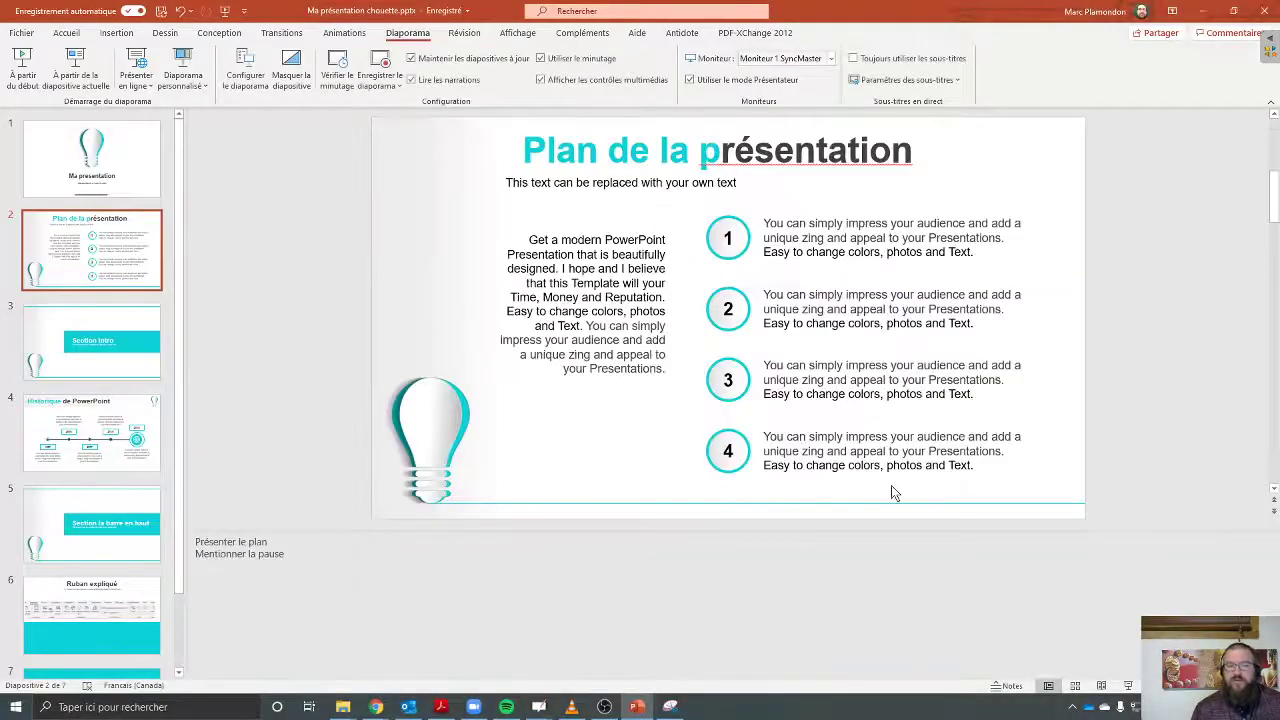
Step: Return to the Ma presentation title slide and switch to the OpenBoard whiteboard
left_click(140, 150)
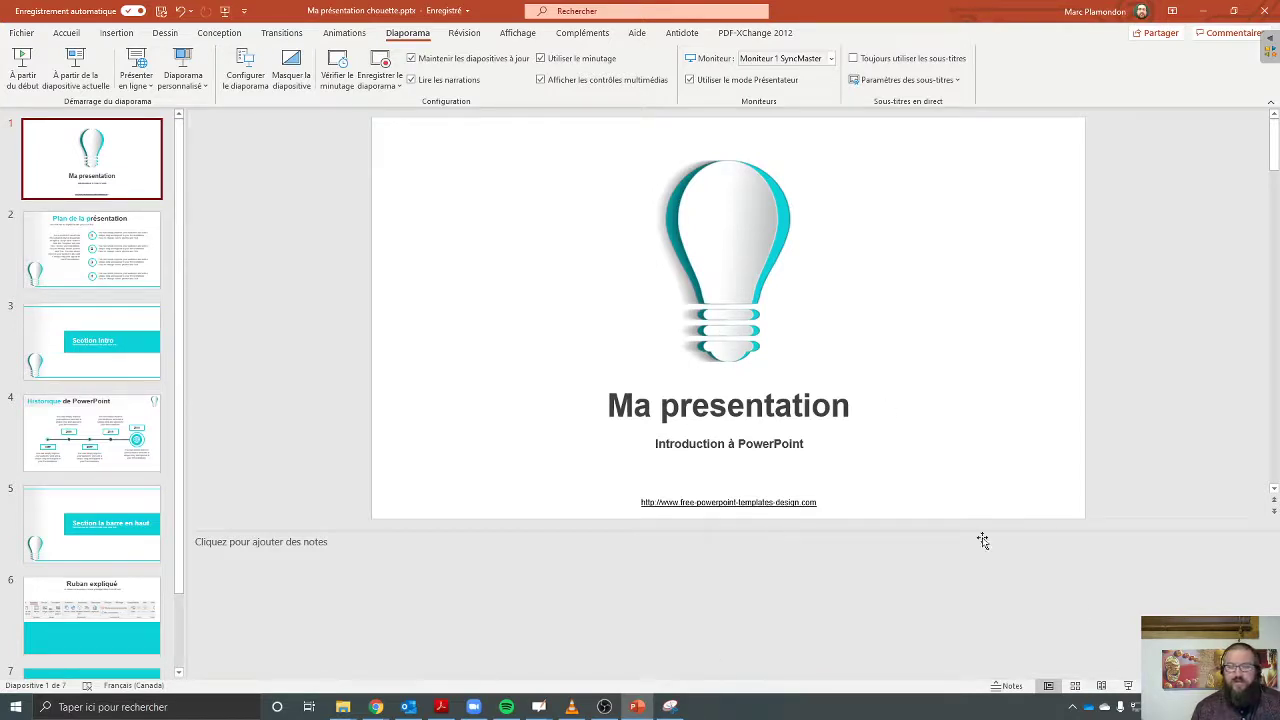
key("ctrl+shift+p")
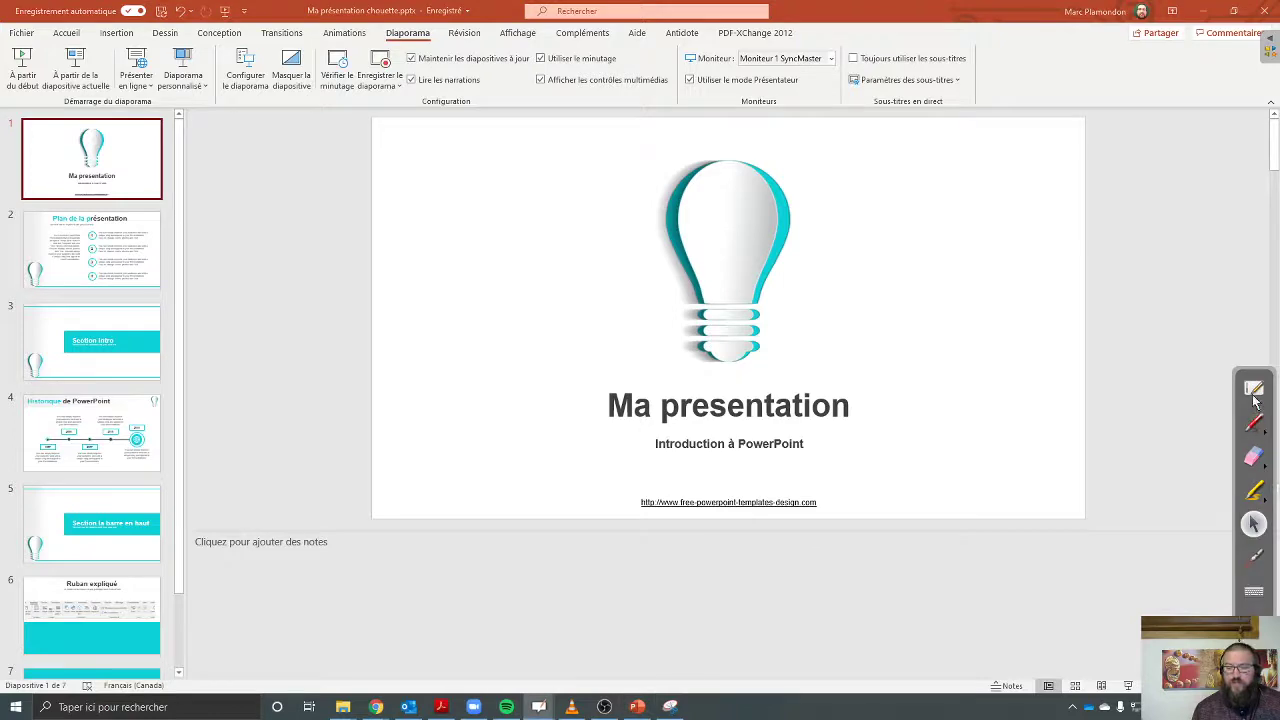
left_click(1255, 390)
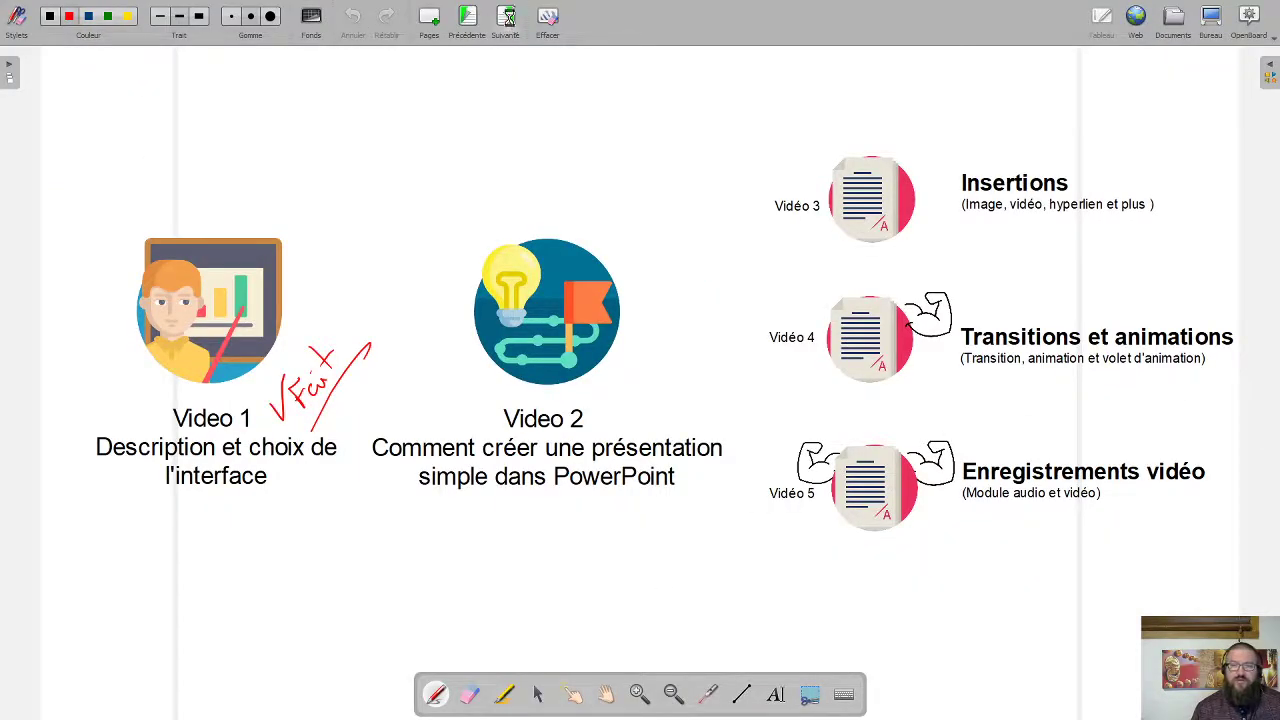
Step: Advance OpenBoard to the MÉDIAGRAPHIE credits page listing music, image and presentation-tool sources
left_click(508, 20)
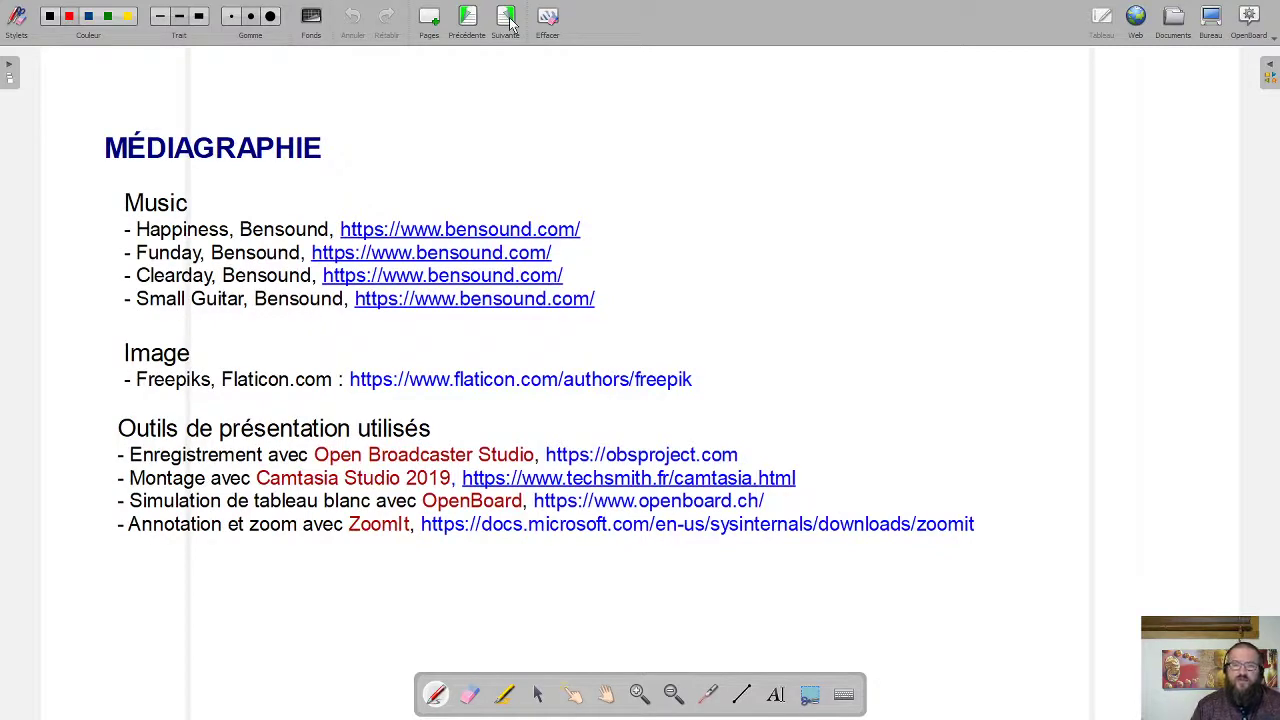